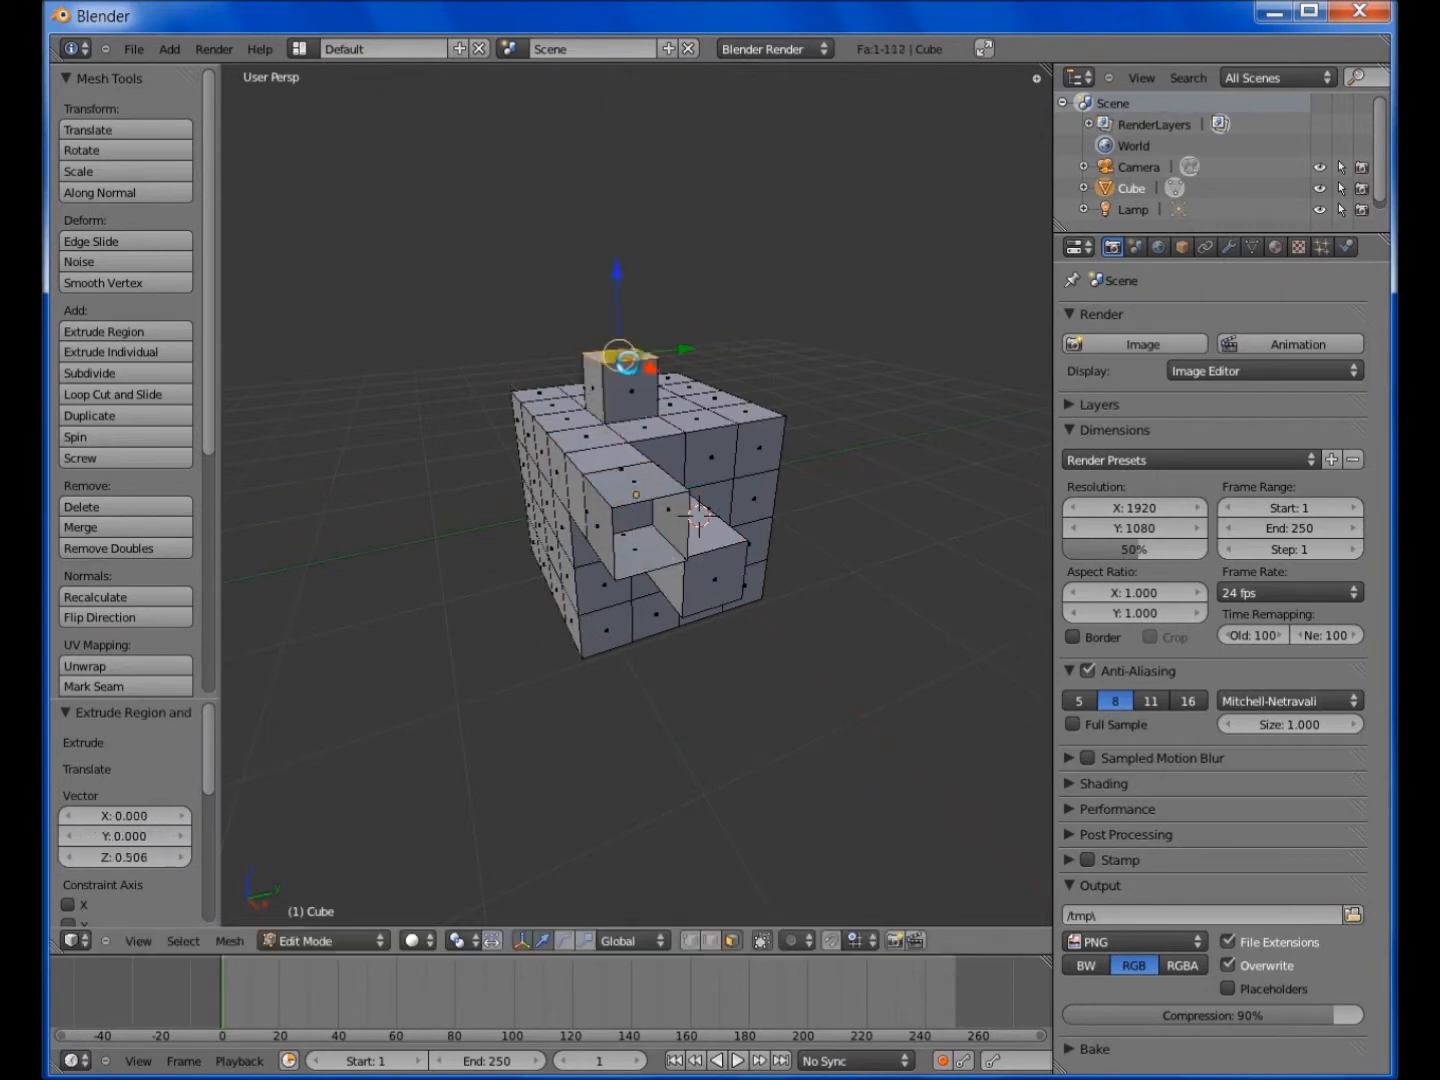
left_click(1201, 455)
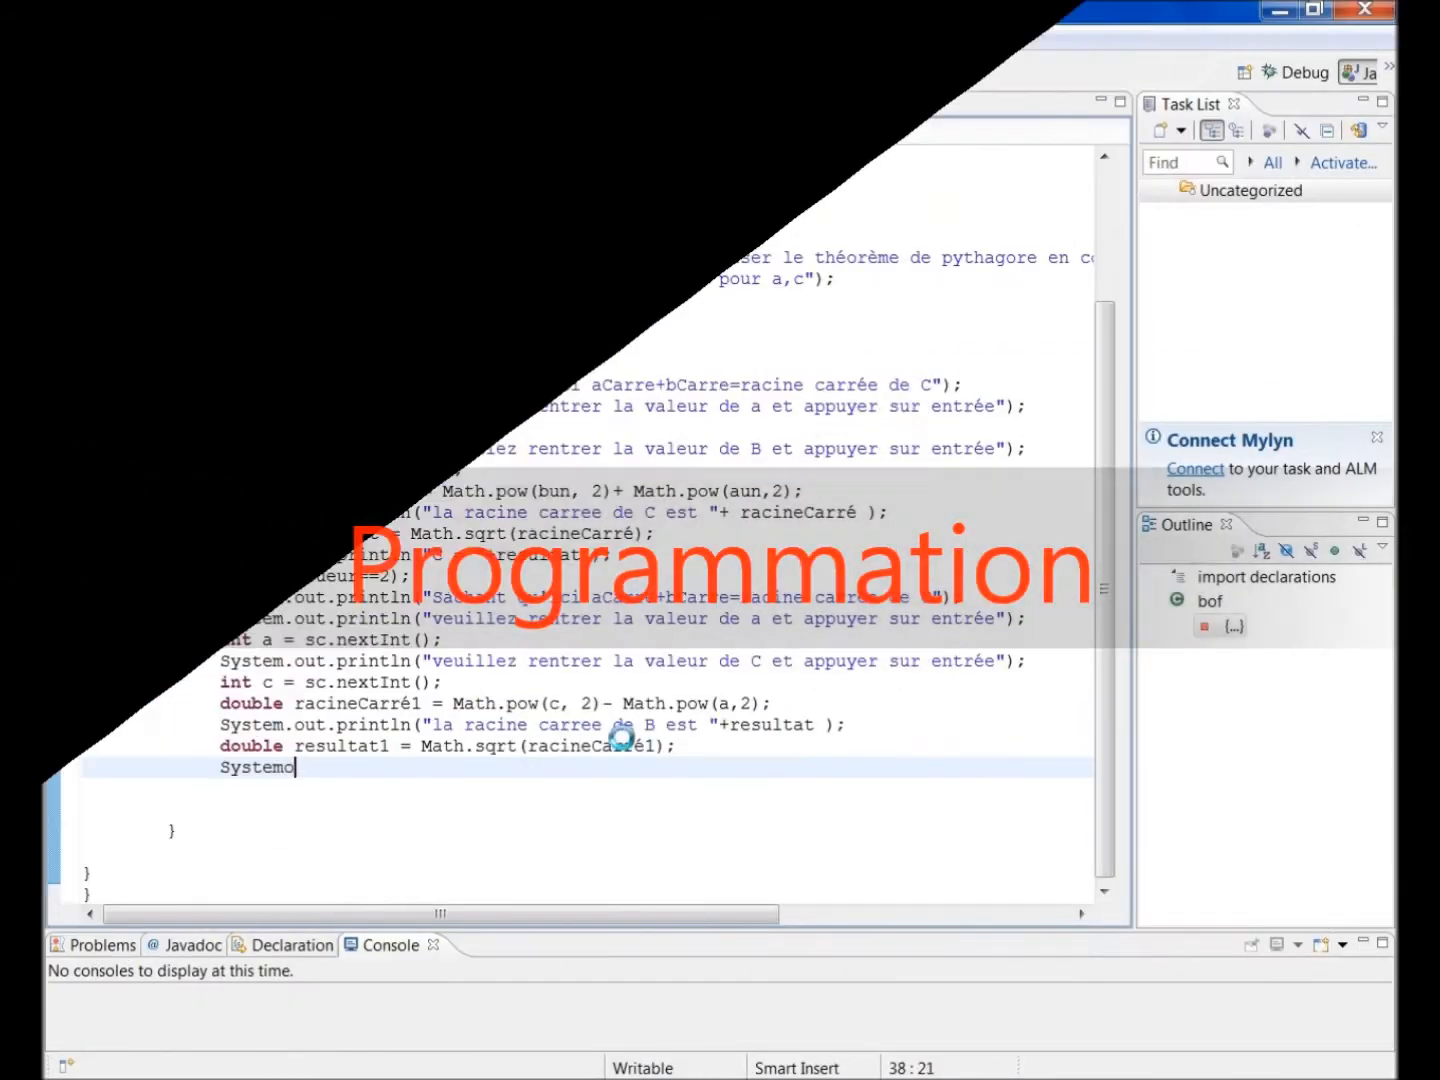
type("ut;print")
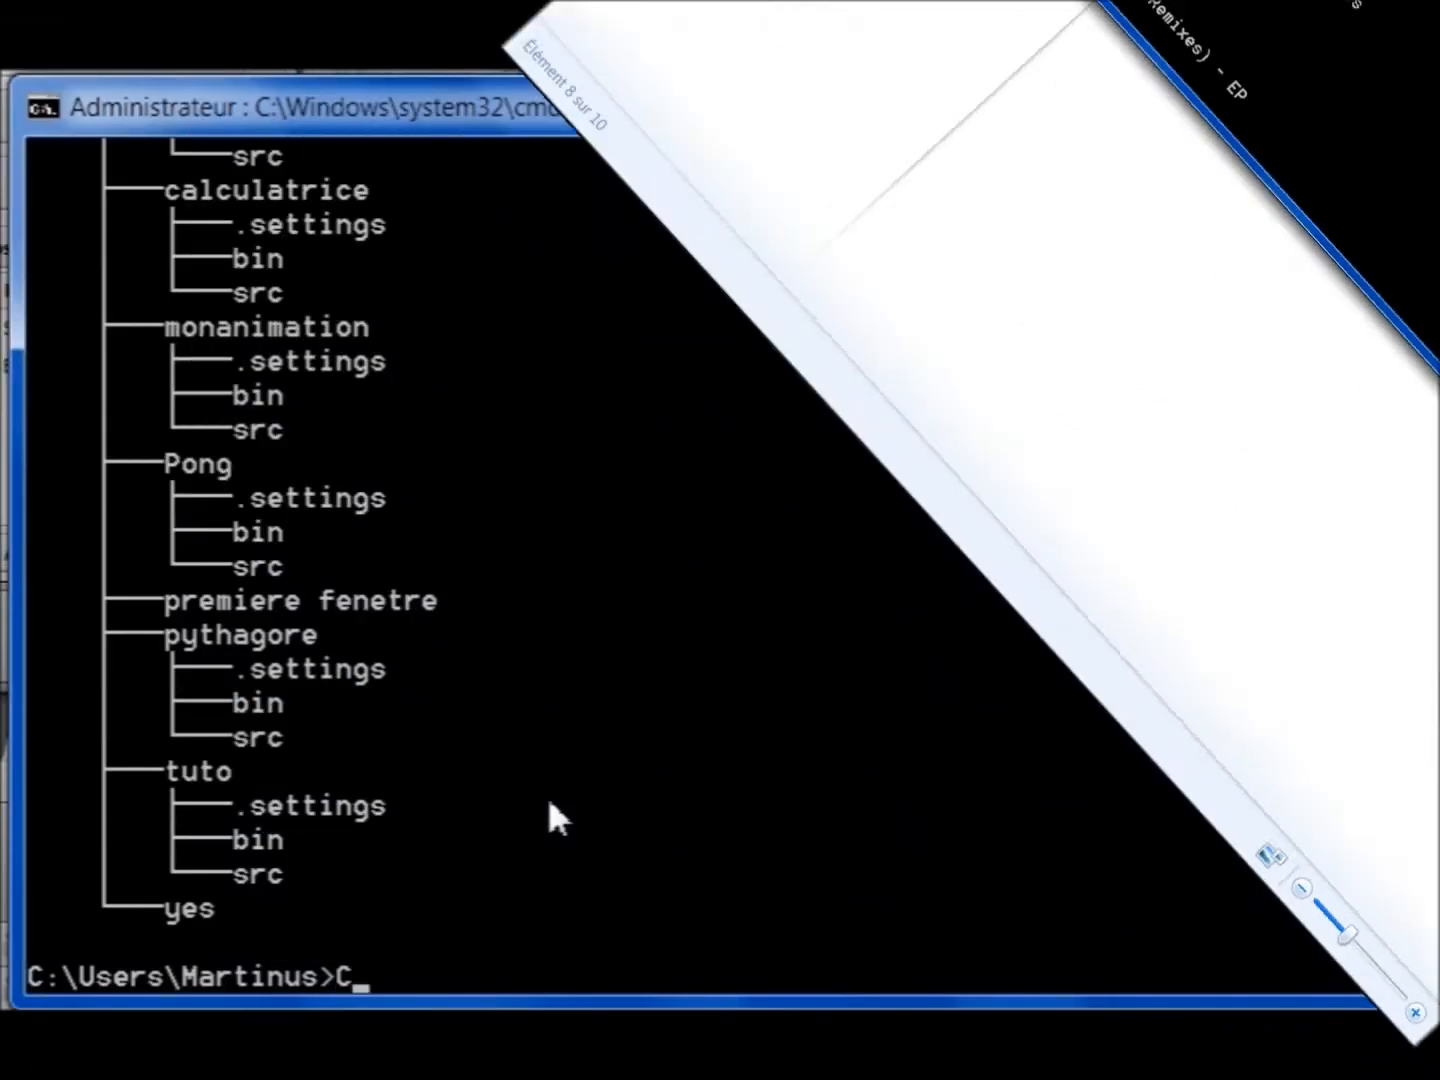
type(":\\")
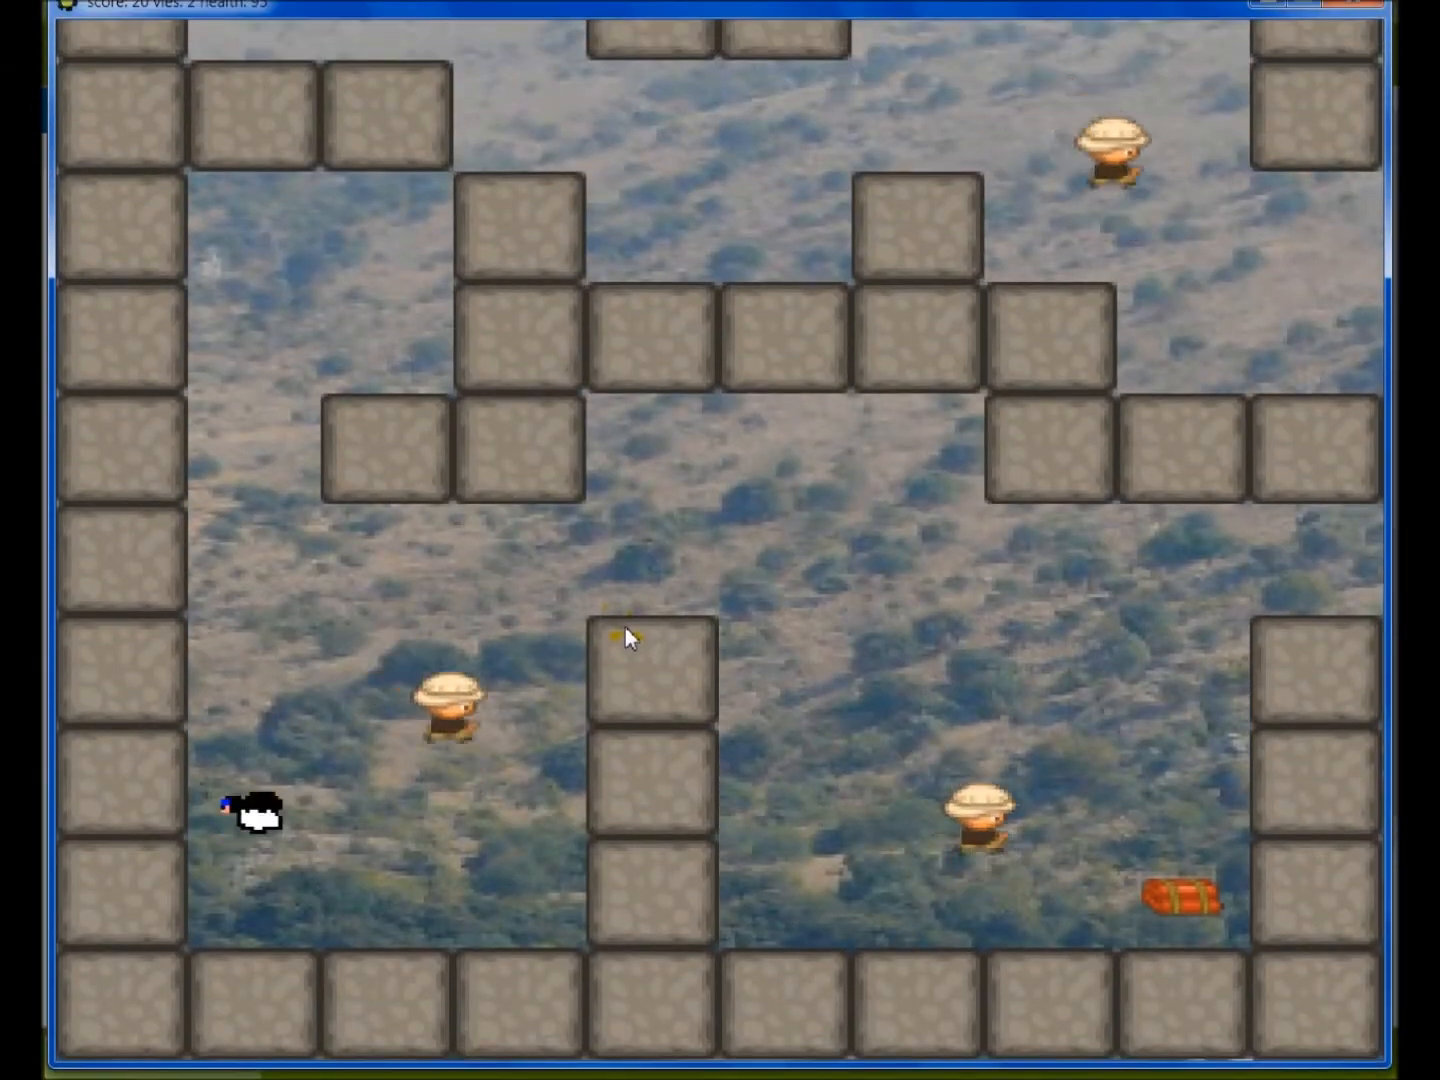
key("Up")
key("Right")
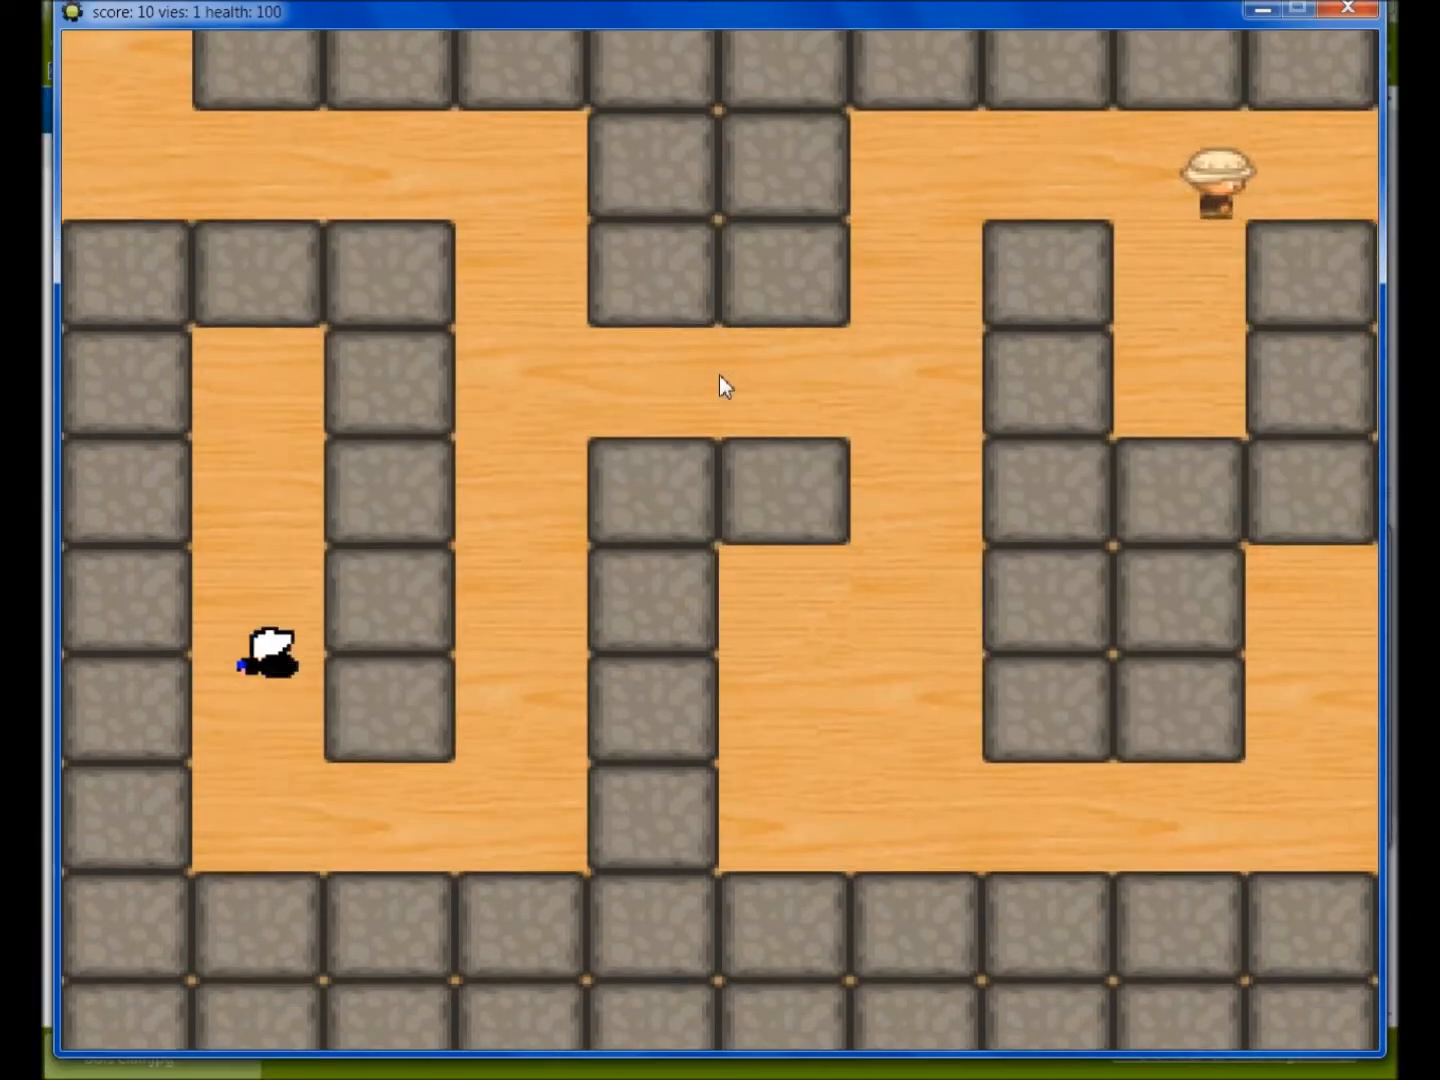
key("Right")
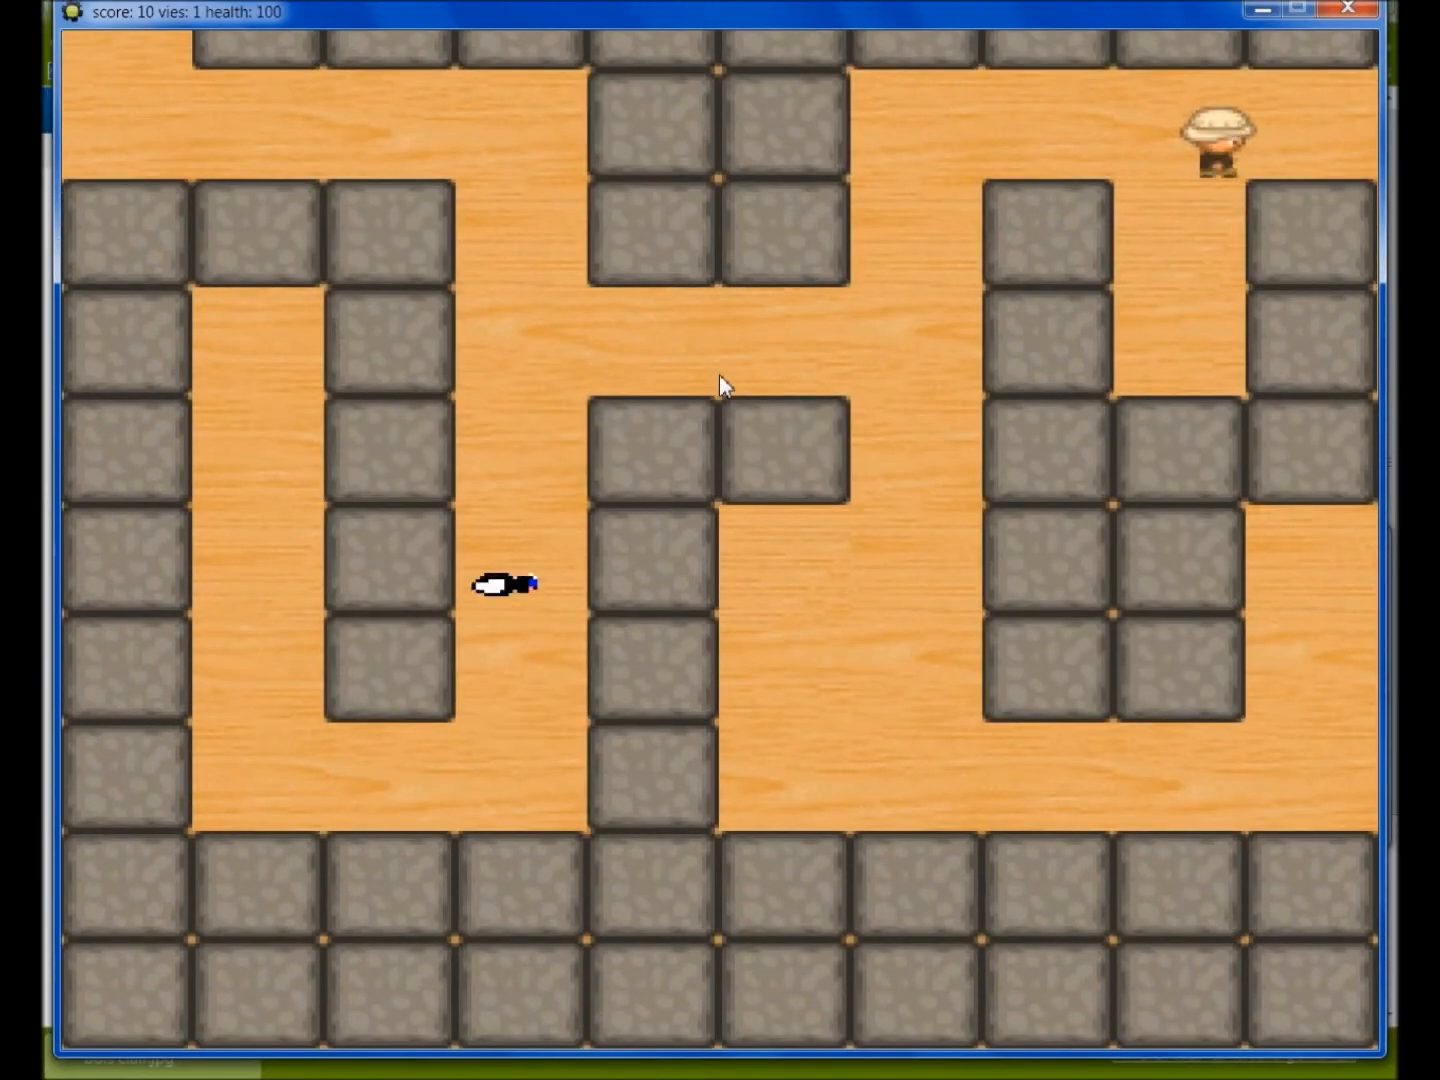
key("Down")
key("Up")
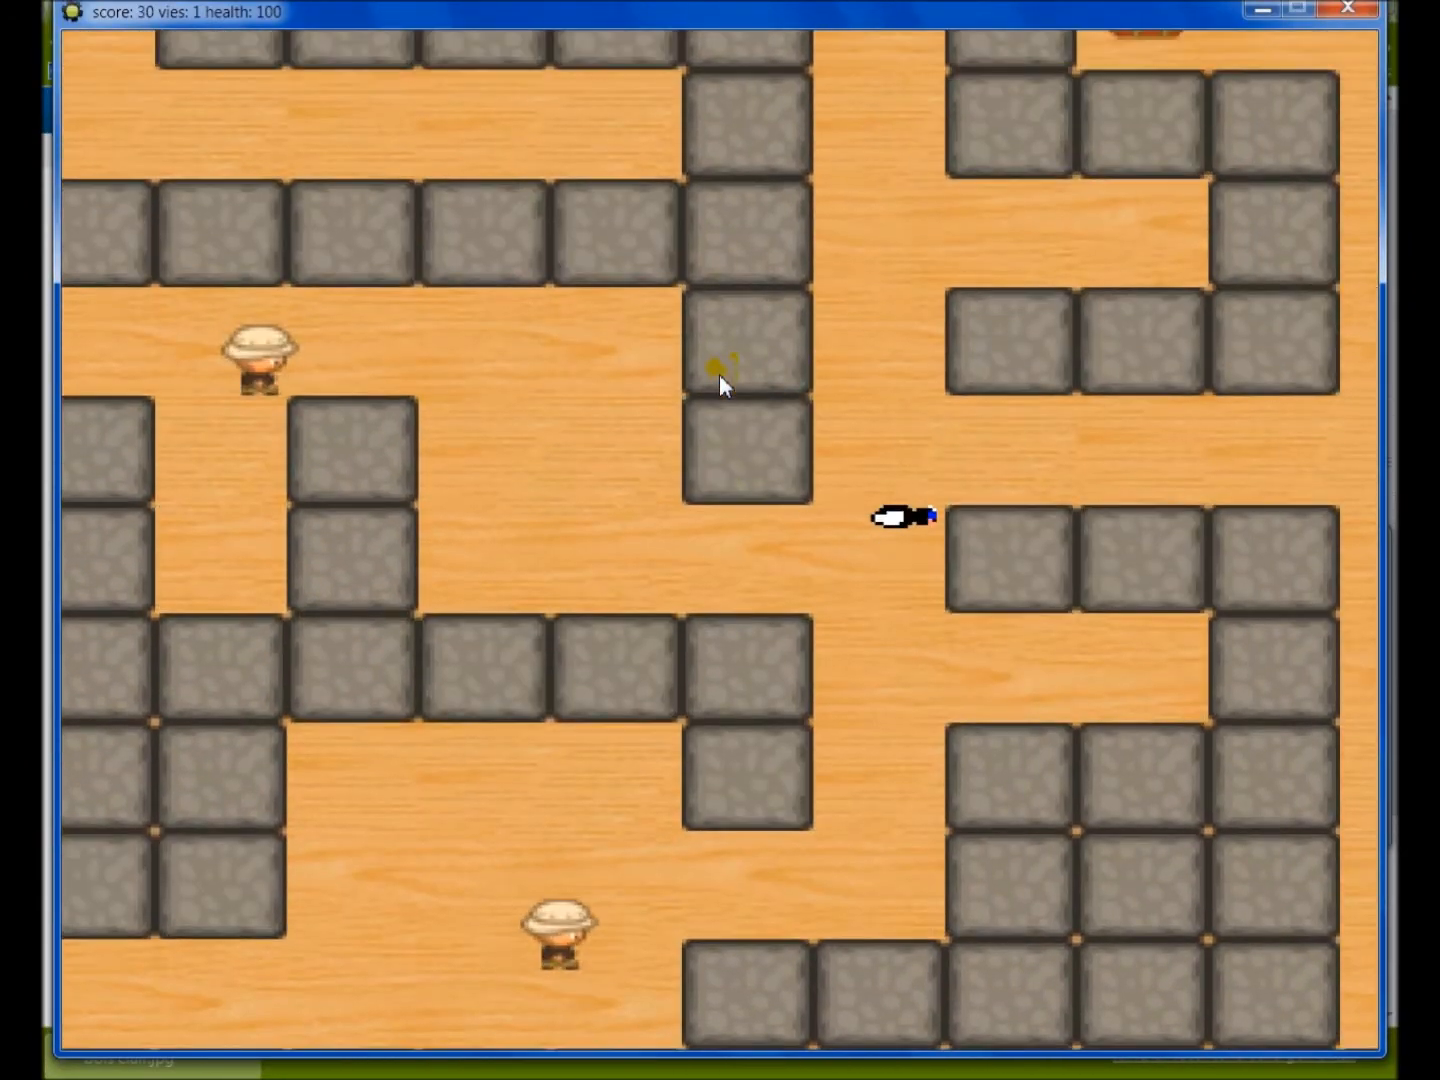
key("Right")
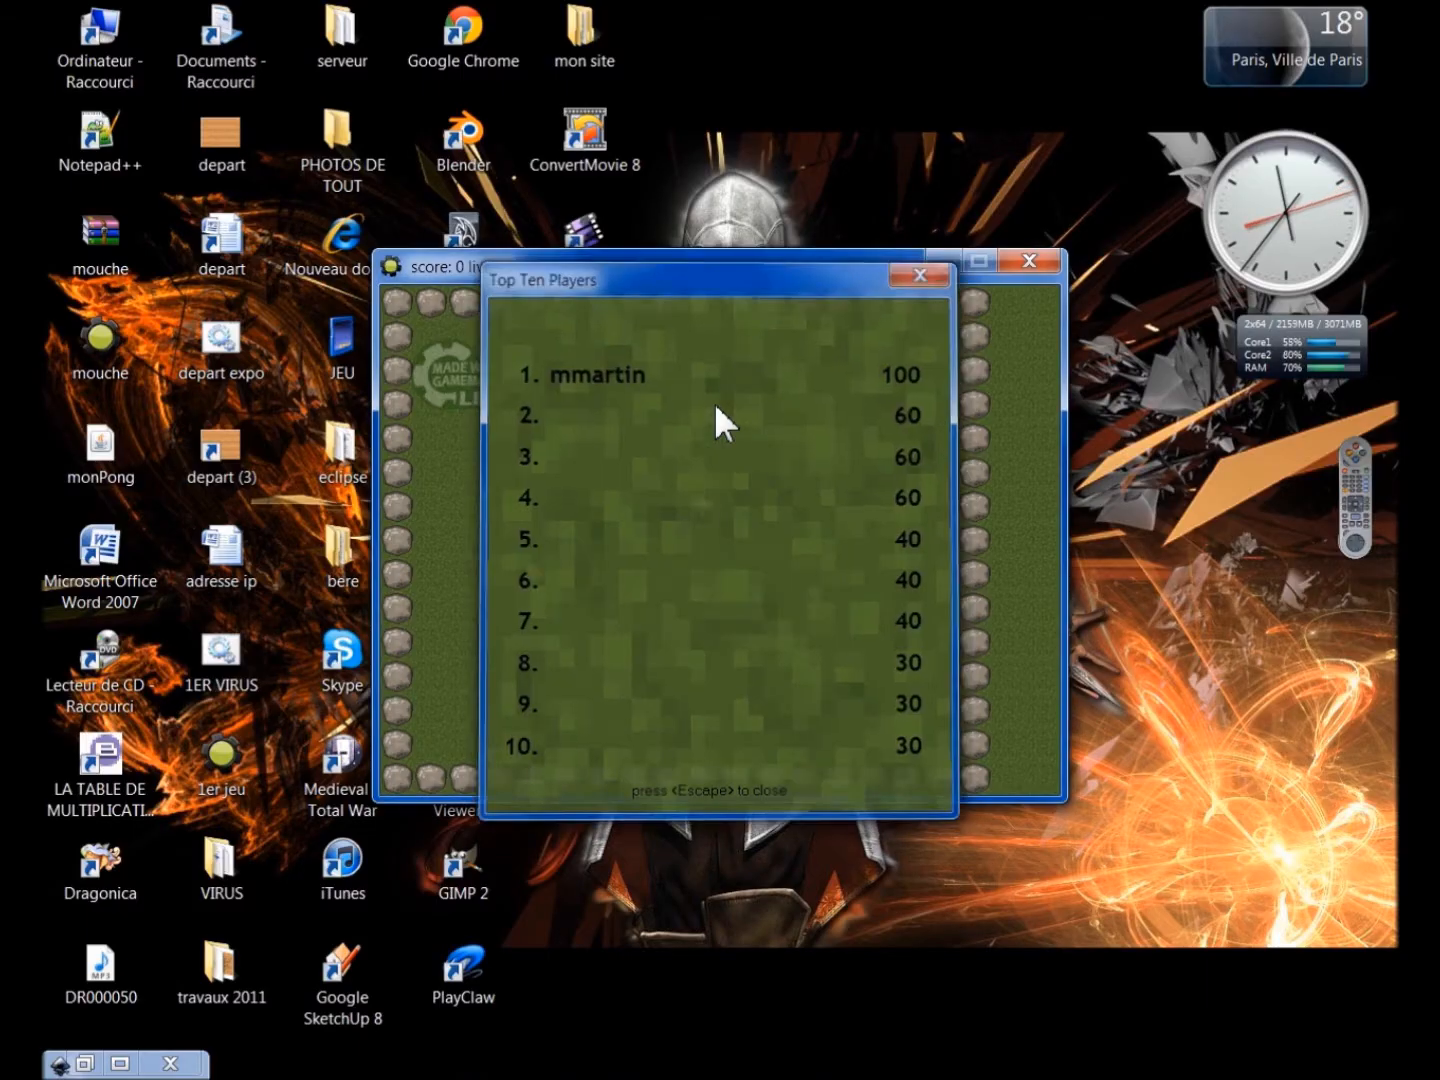
key("Escape")
key("Right")
key("Up")
key("Right")
key("Down")
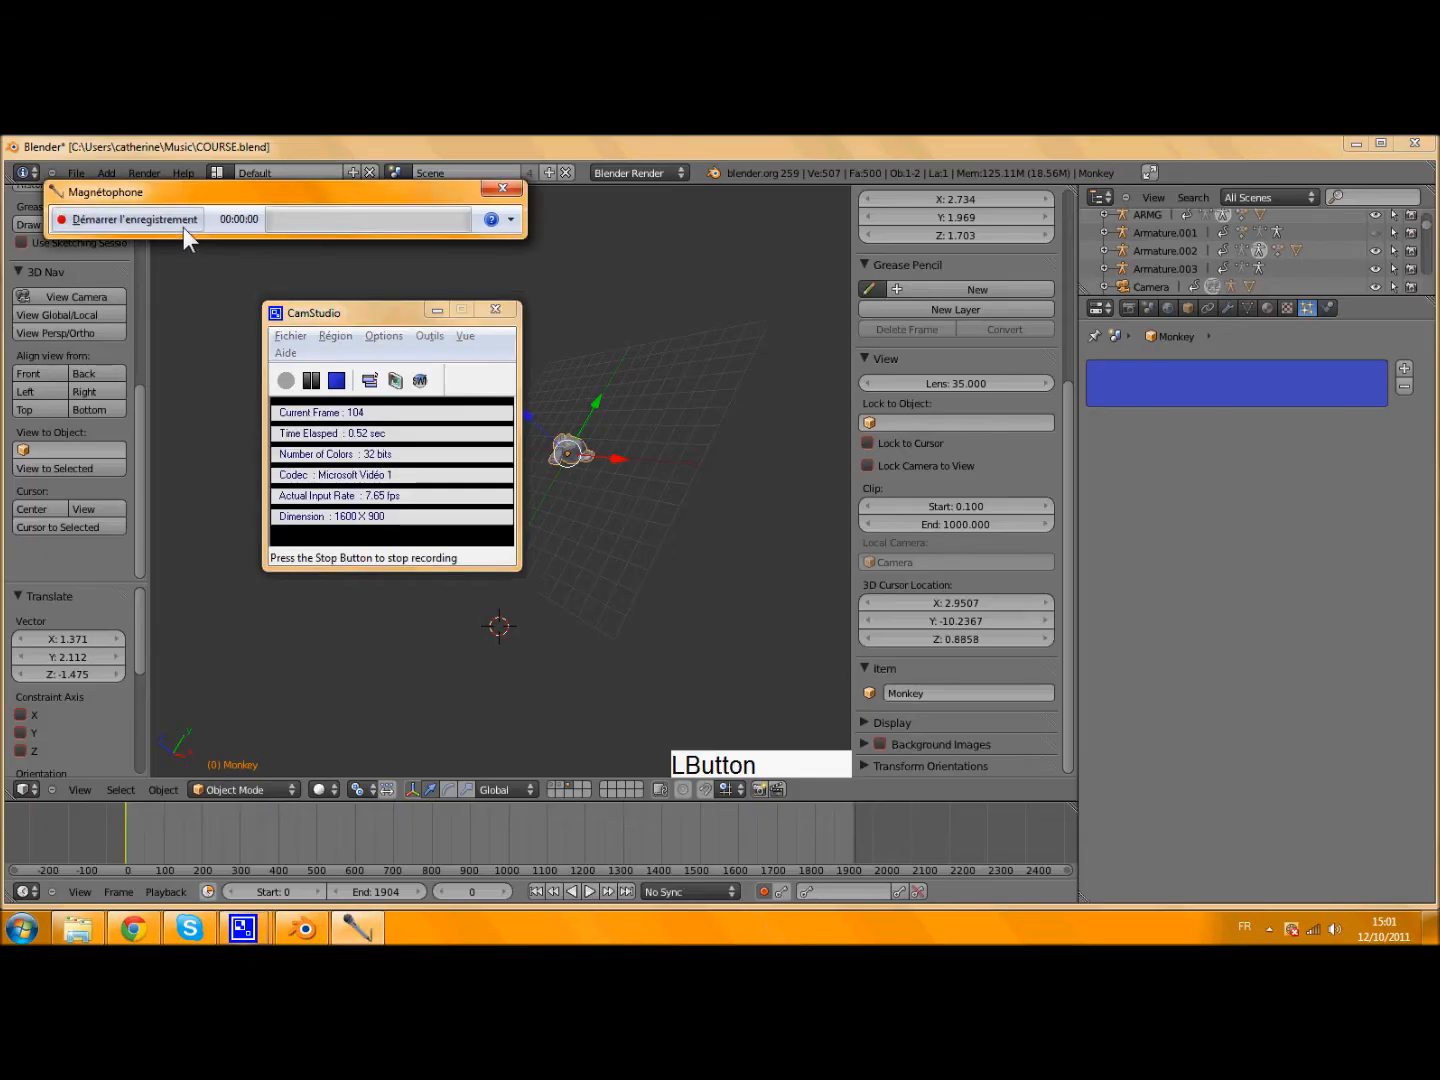
left_click(183, 227)
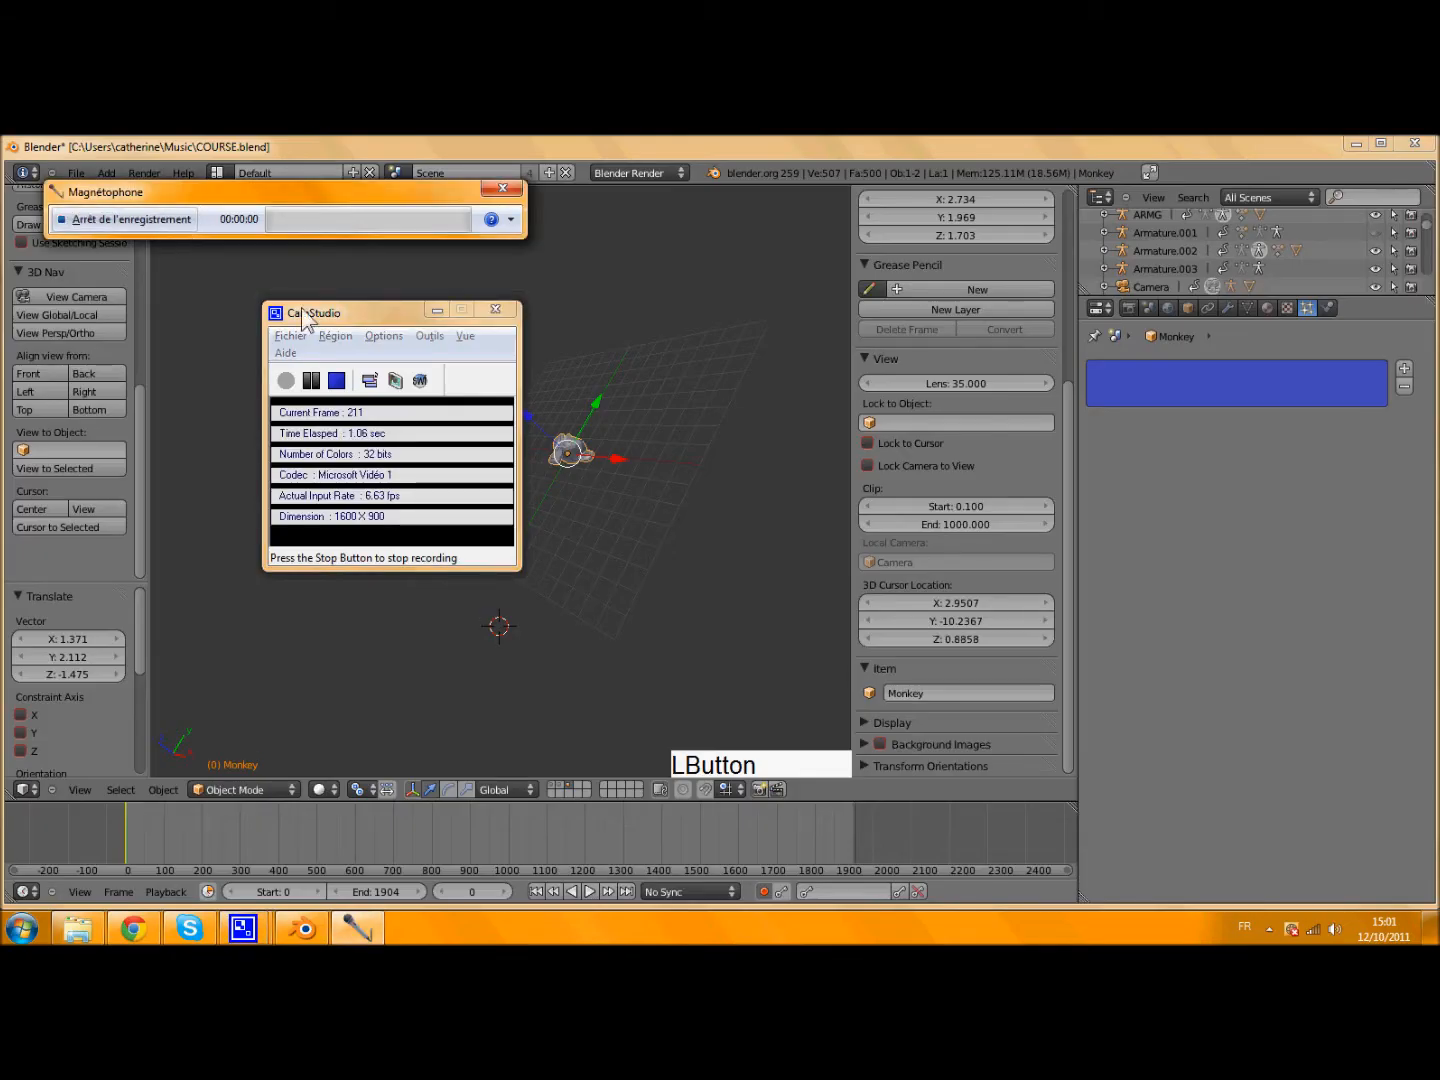
left_click(711, 455)
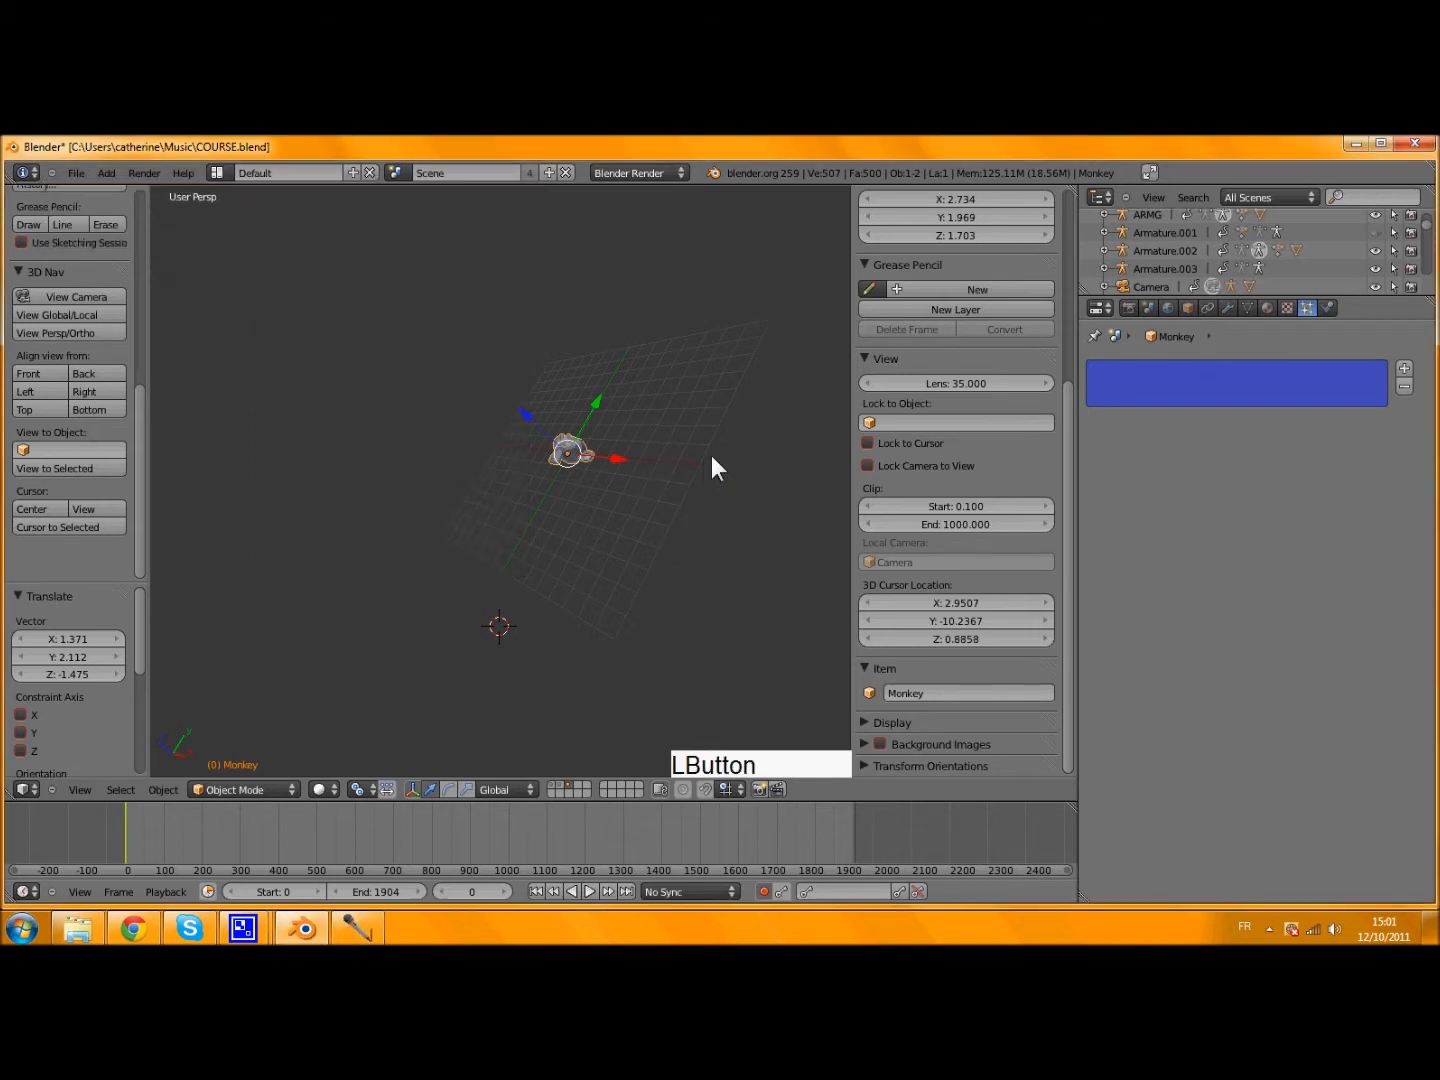
- Frame the viewport on the selected monkey head and view it from another angle
middle_click_drag(583, 410, 605, 398)
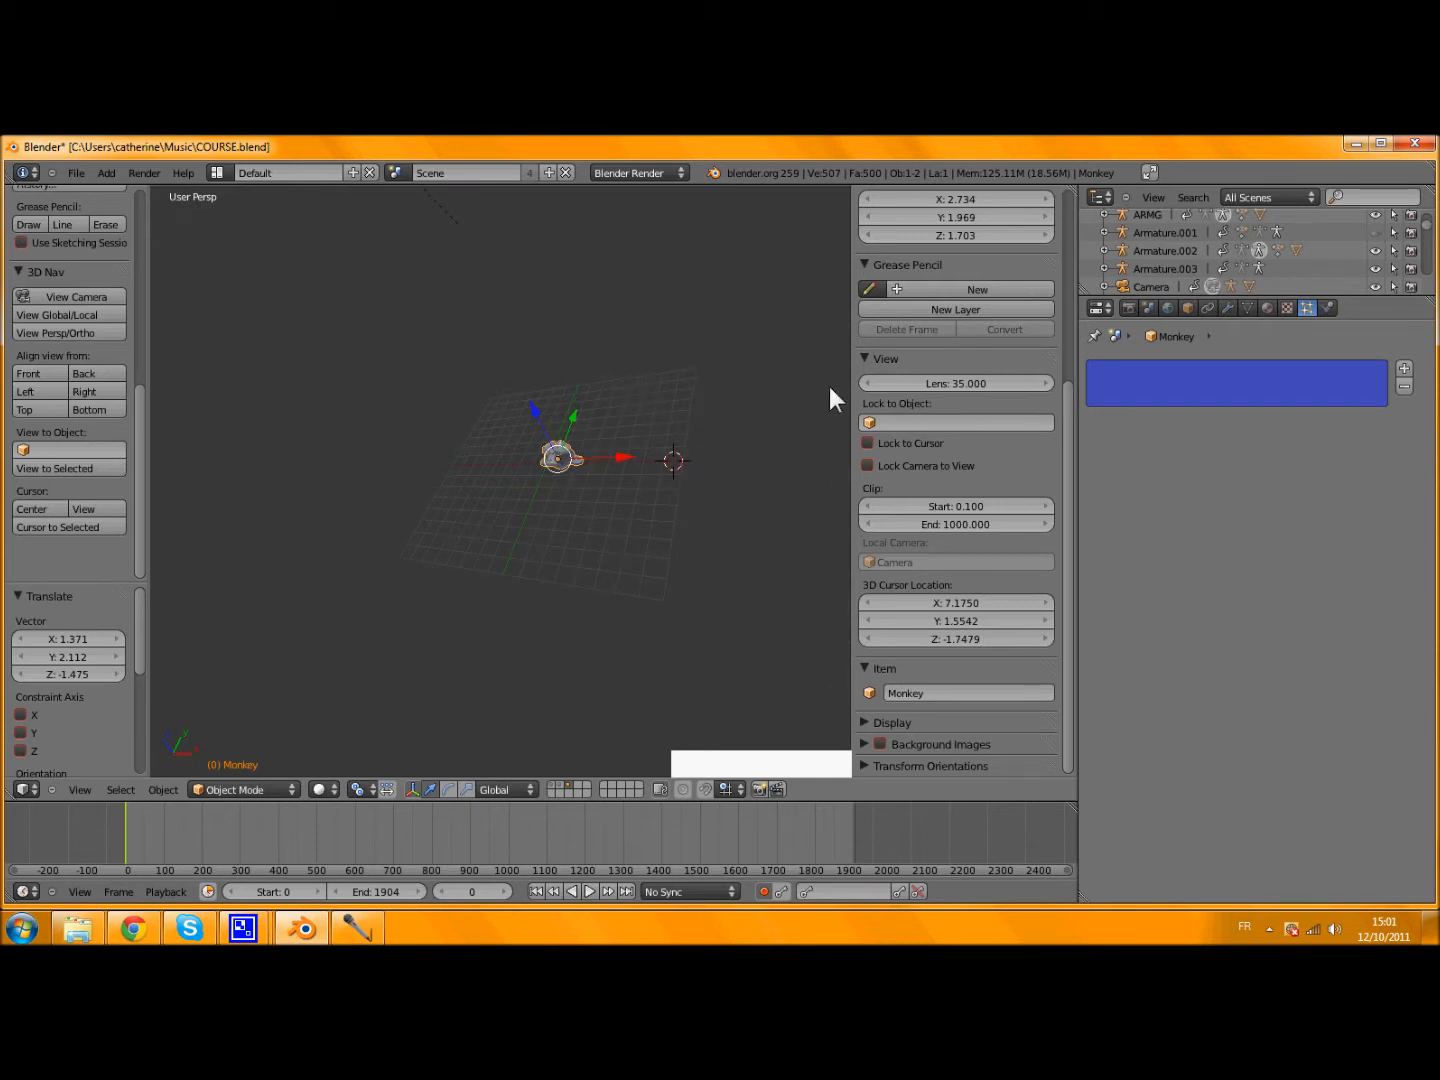
key("KP_Decimal")
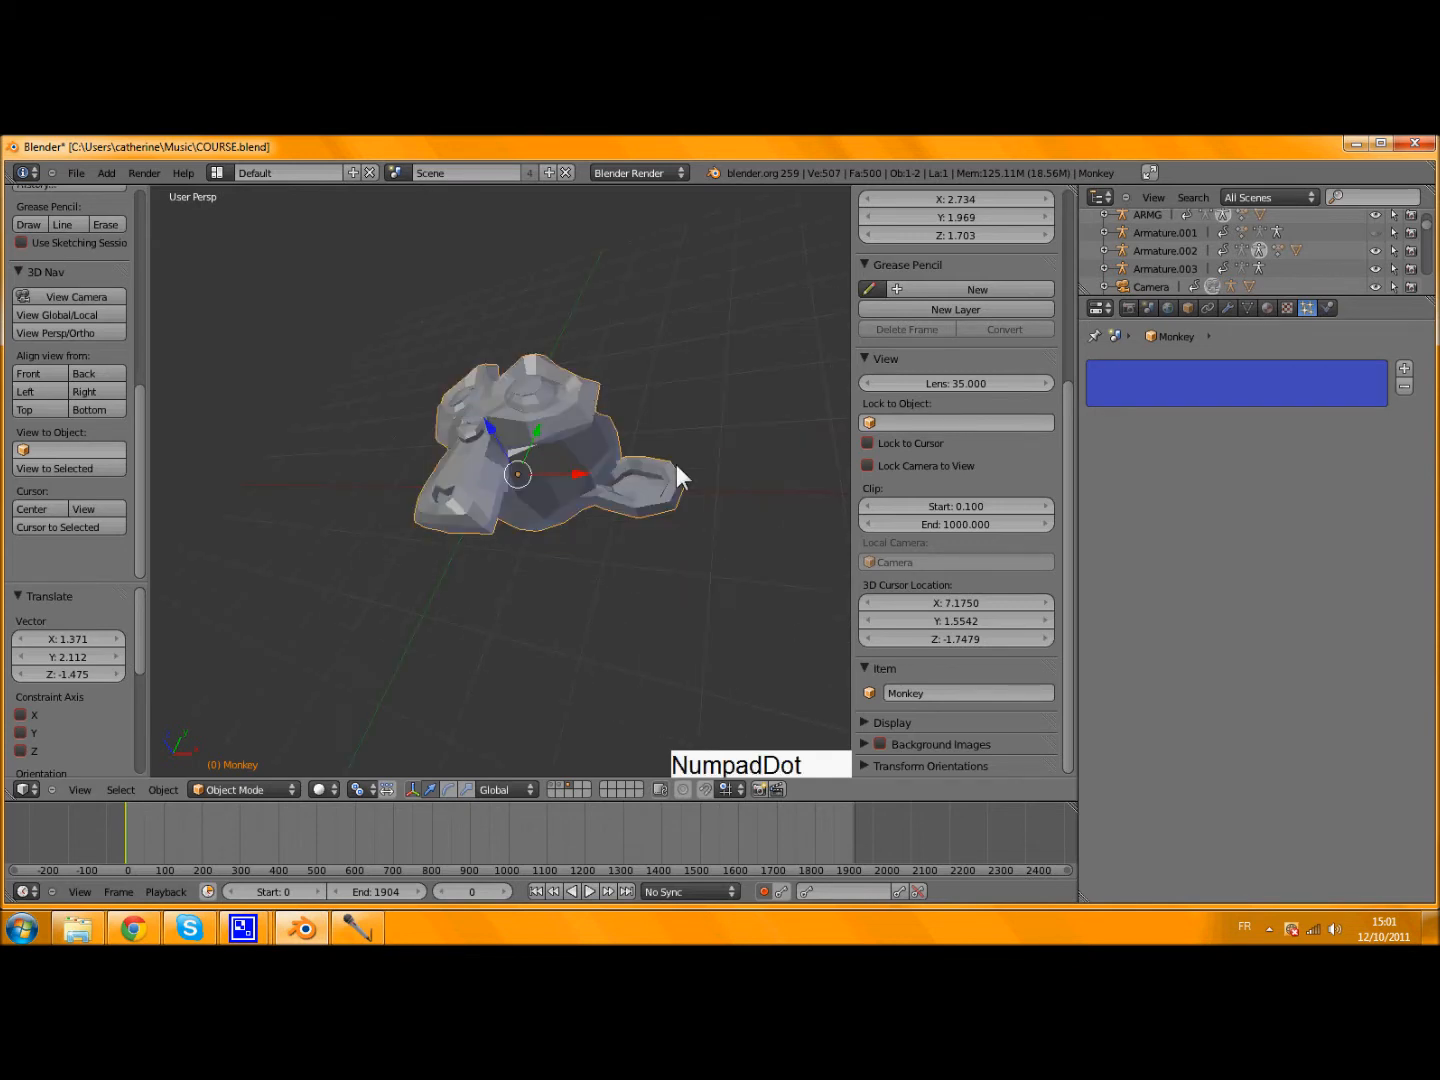
scroll(620, 445, "down", 3)
middle_click_drag(427, 393, 476, 495)
key("shift+a")
left_click(590, 426)
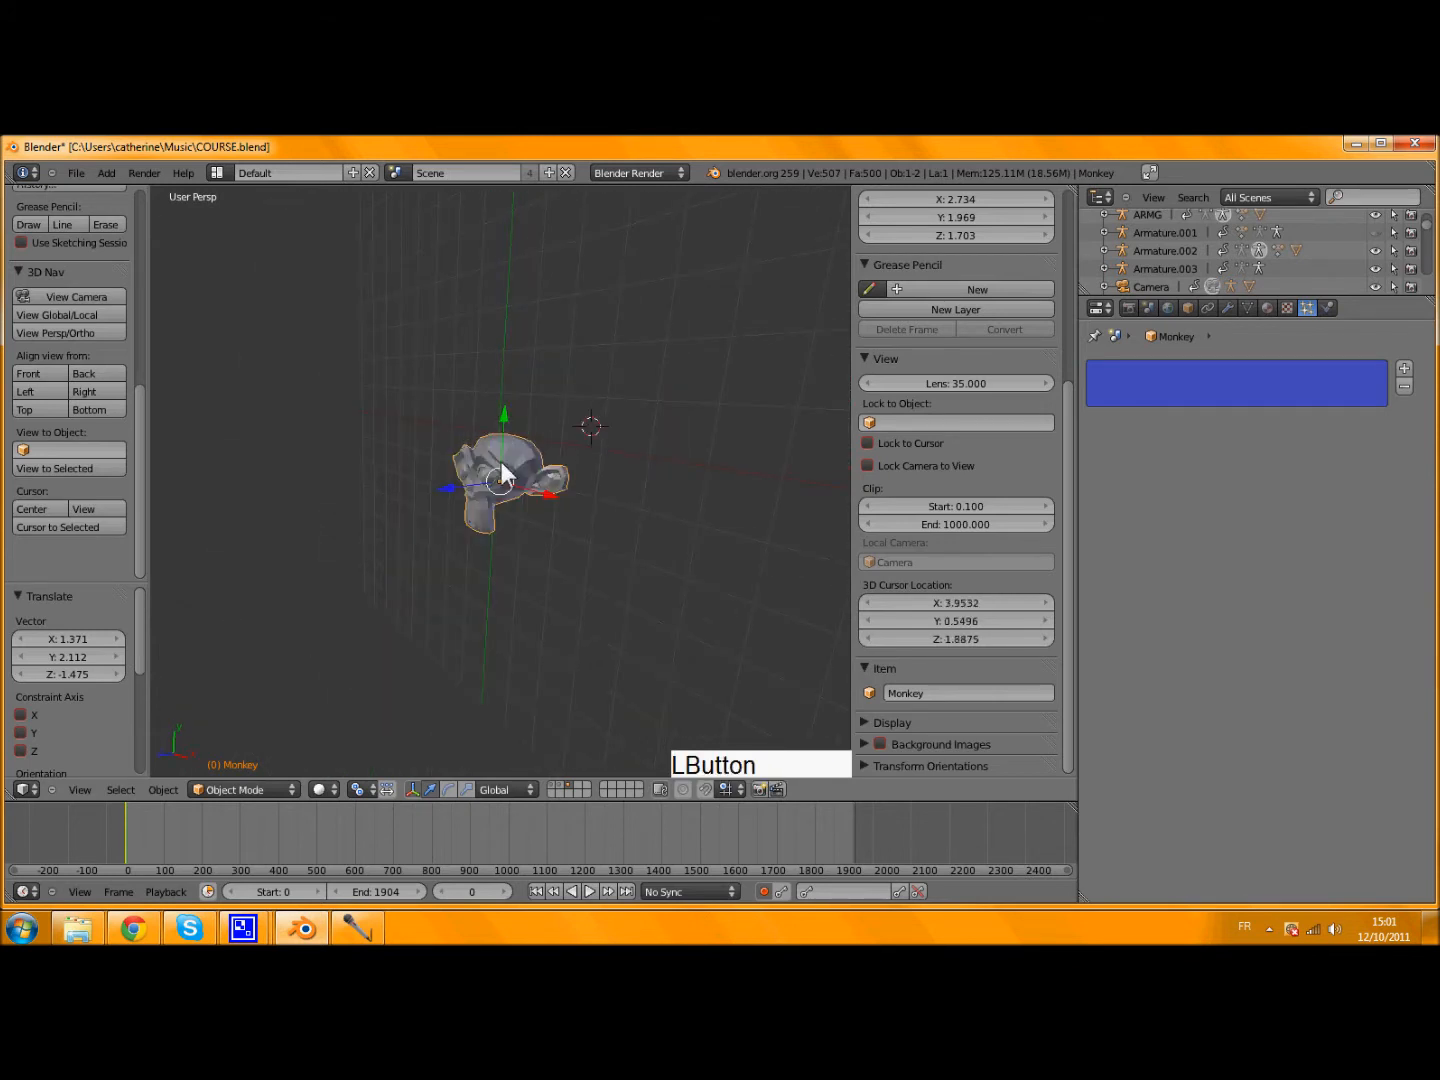
- Add an Array modifier to the Monkey object from its modifier properties
left_click(1229, 308)
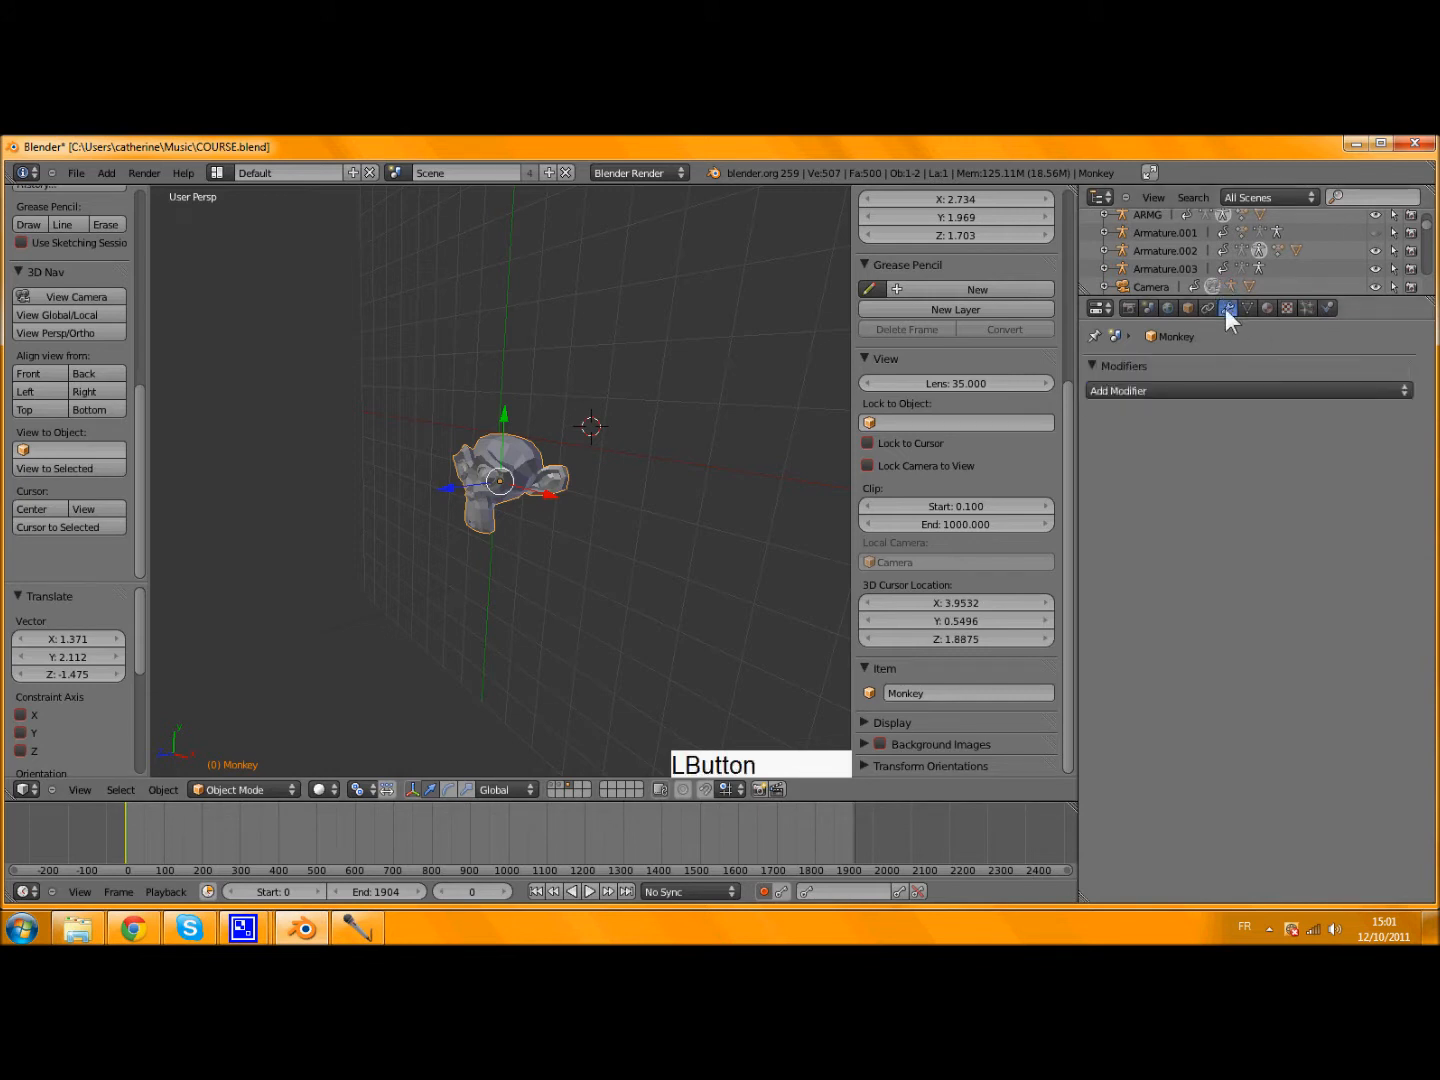
left_click(1102, 308)
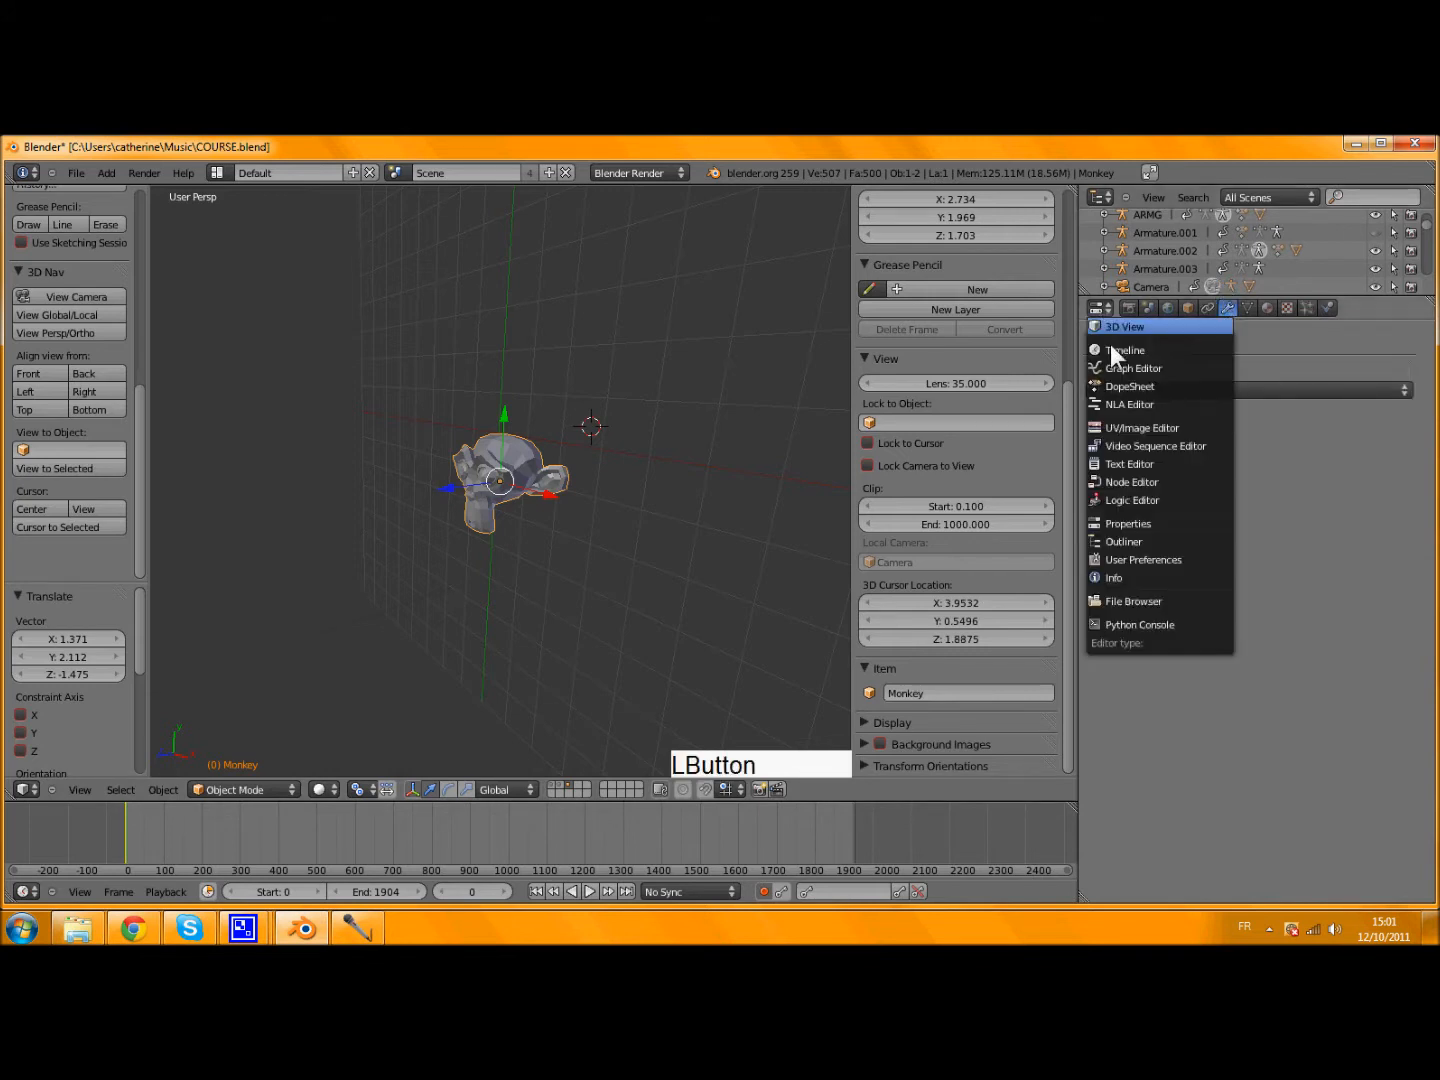
left_click(1180, 524)
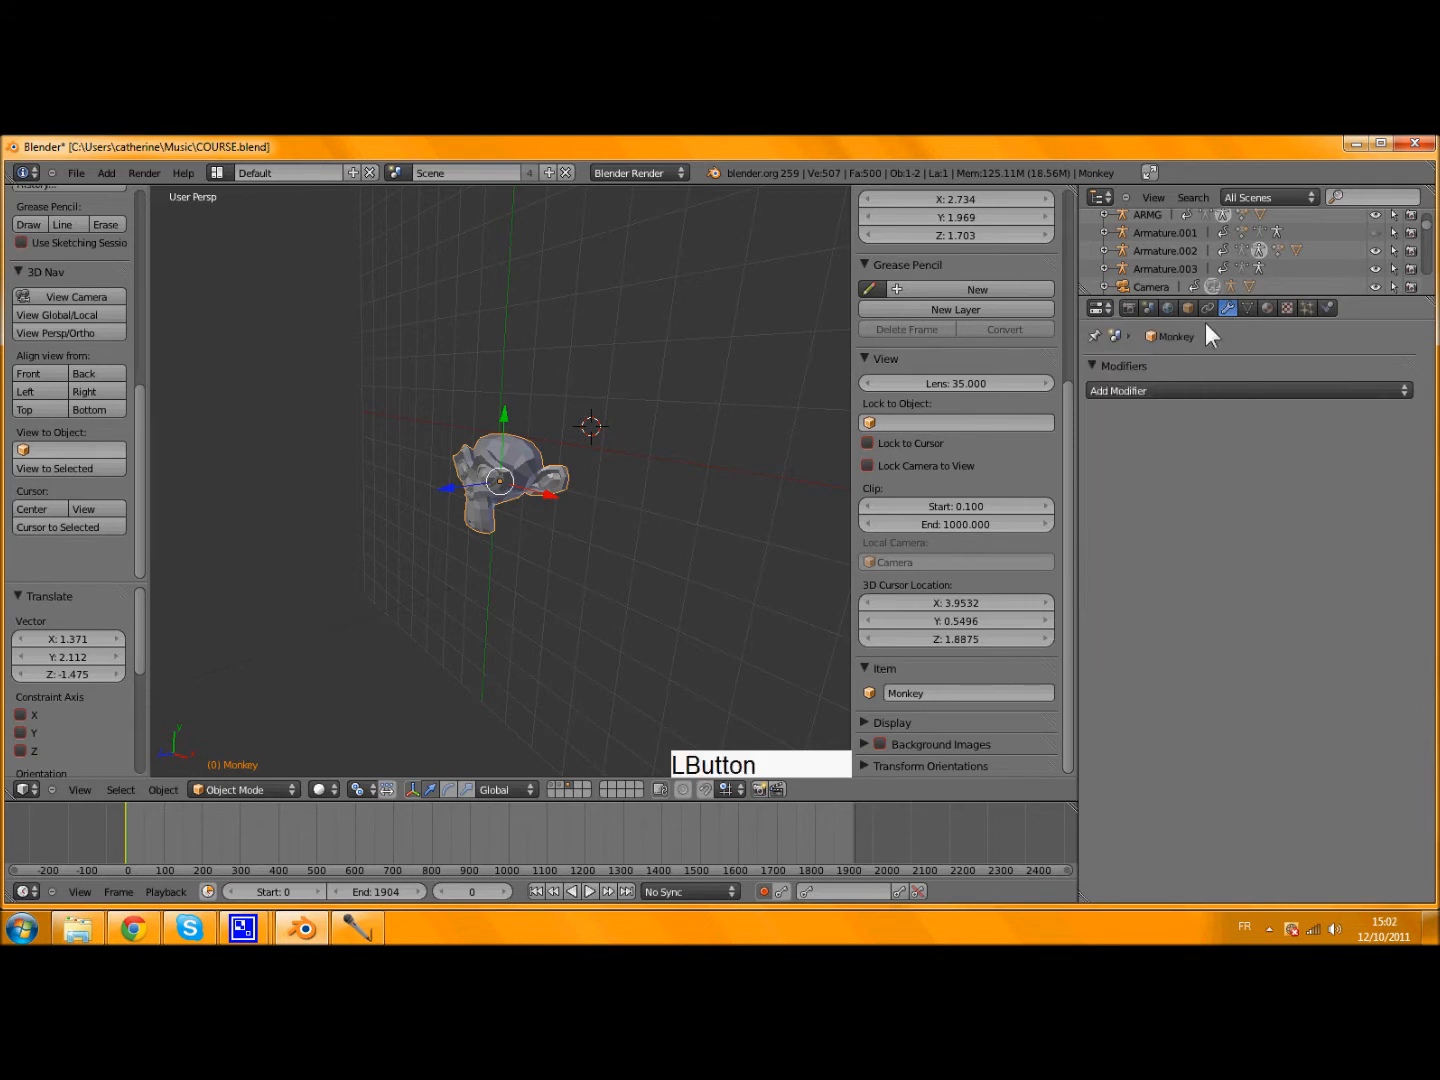
left_click(1237, 392)
left_click(1133, 388)
left_click(1083, 427)
- Move the monkey's mesh about -0.449 along X in Edit Mode, and undo a trial scaling before returning to Object Mode
middle_click_drag(442, 401, 557, 498)
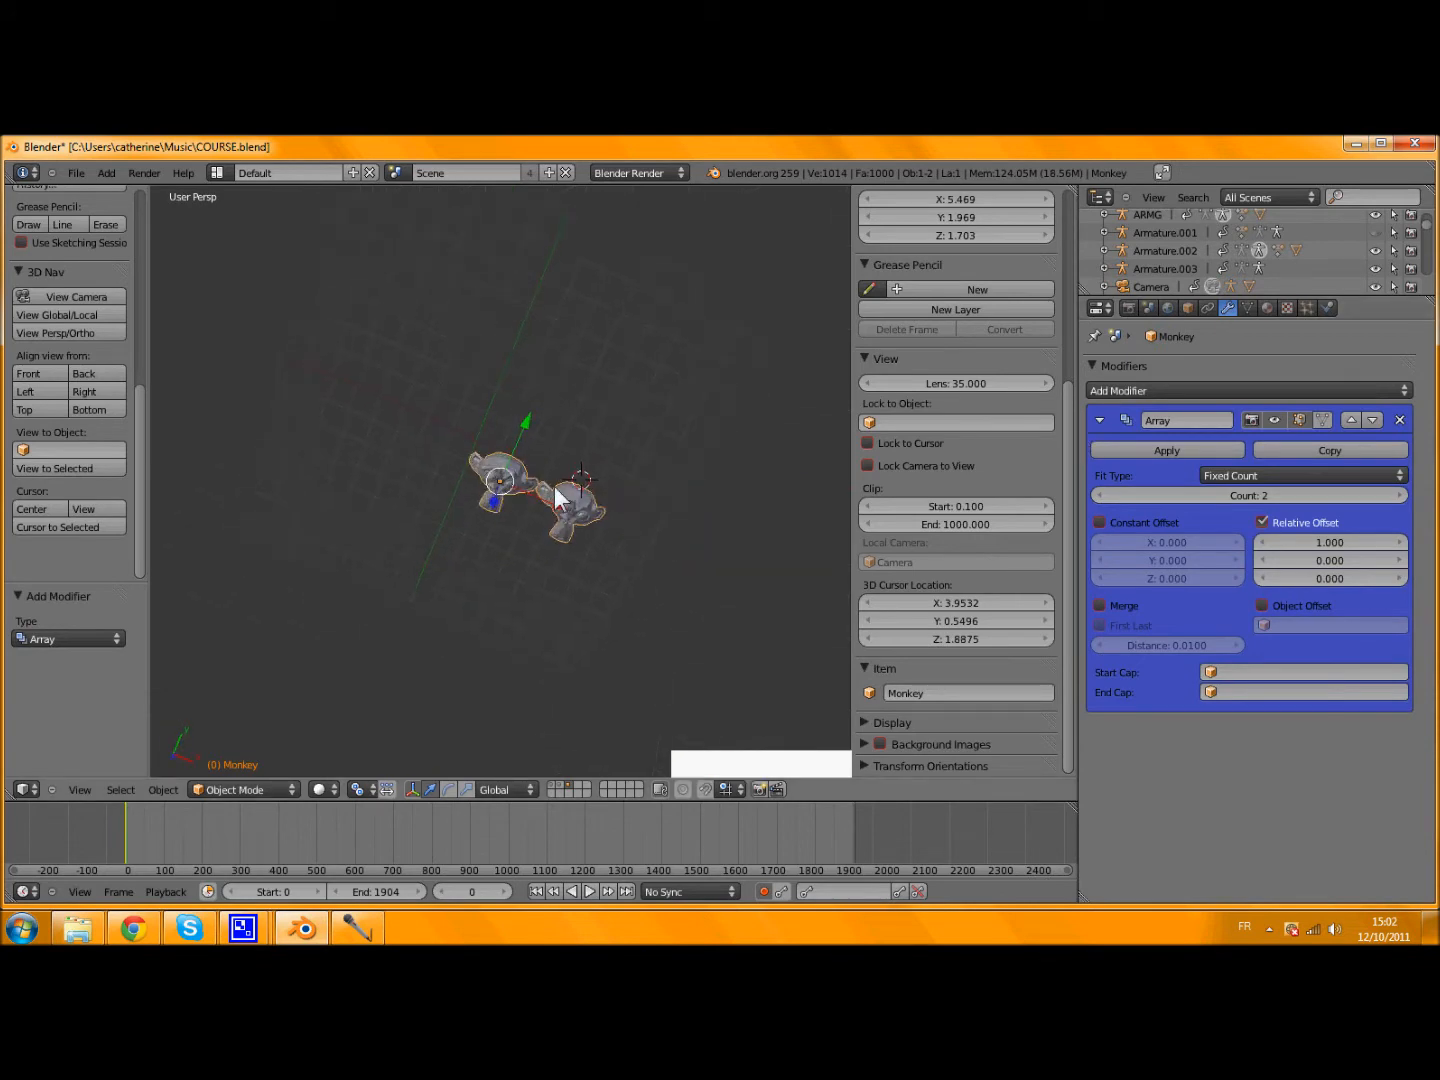
key("Tab")
scroll(546, 465, "up", 3)
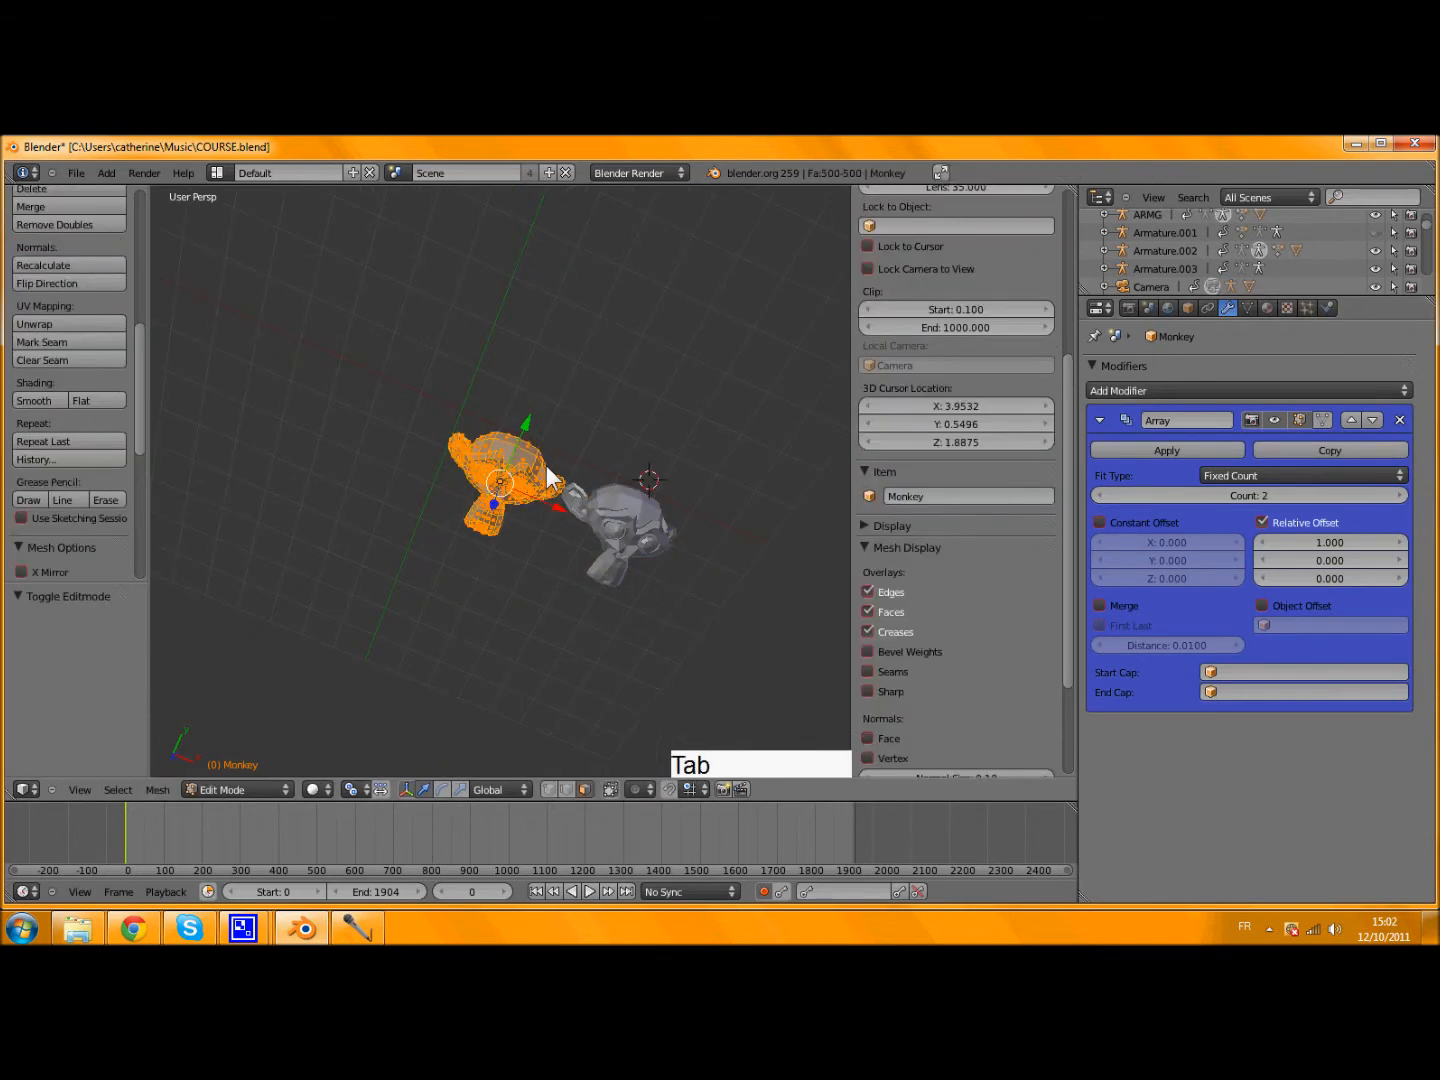
mouse_move(554, 505)
left_mouse_down()
mouse_move(446, 460)
mouse_move(556, 469)
left_mouse_up()
key("s")
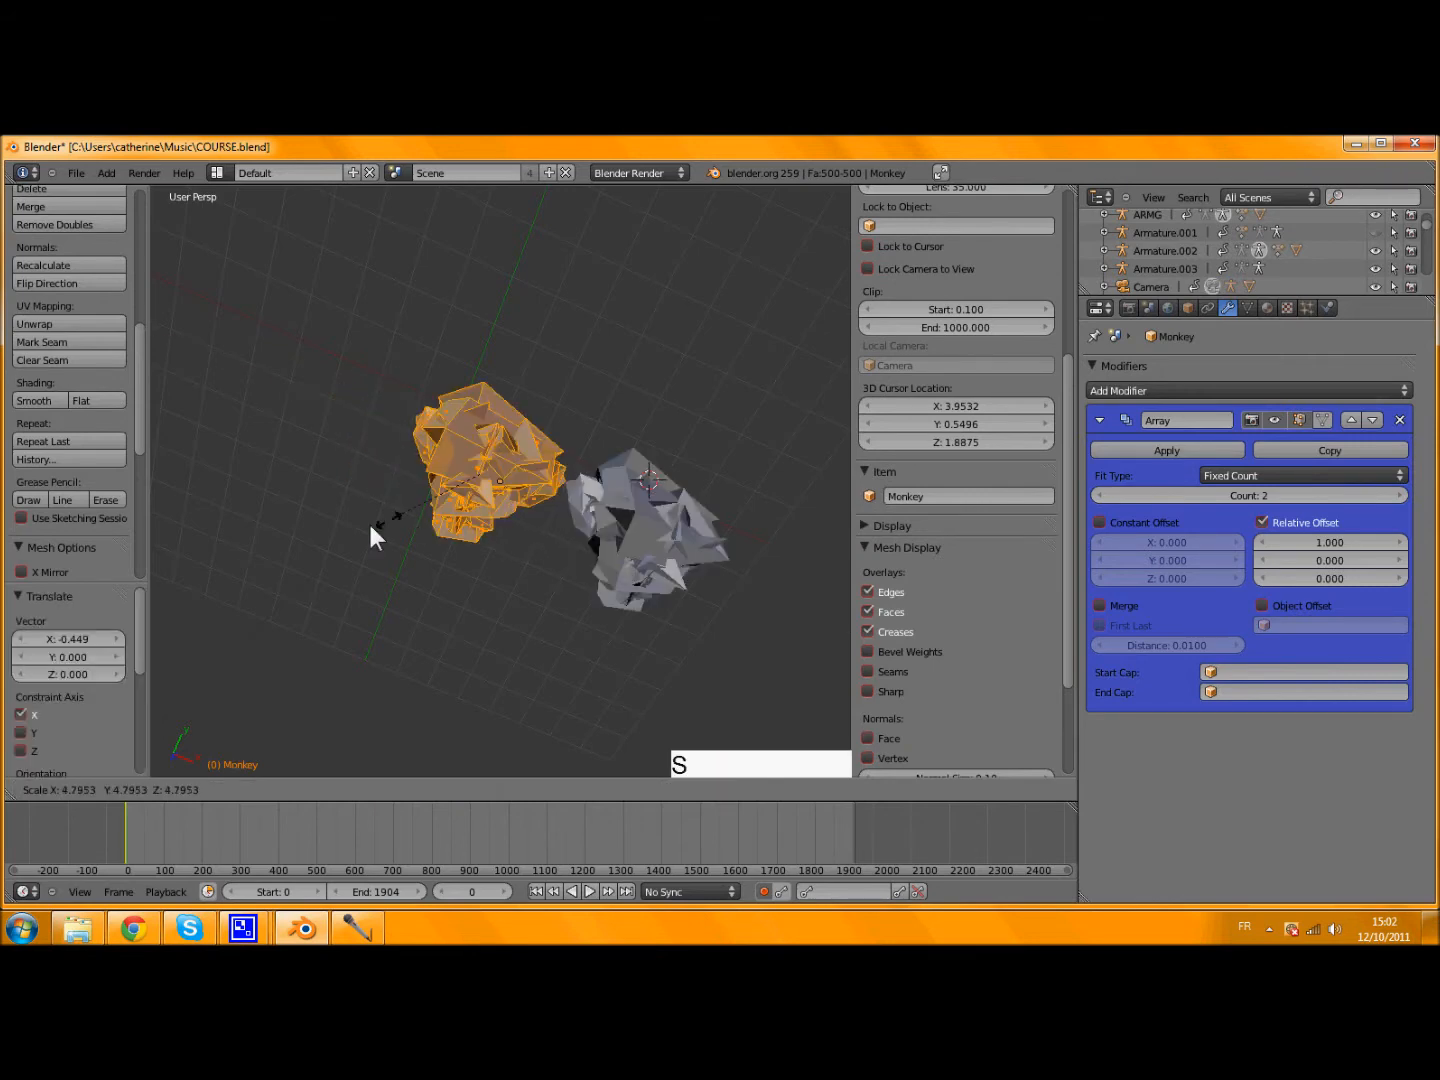
left_click(502, 487)
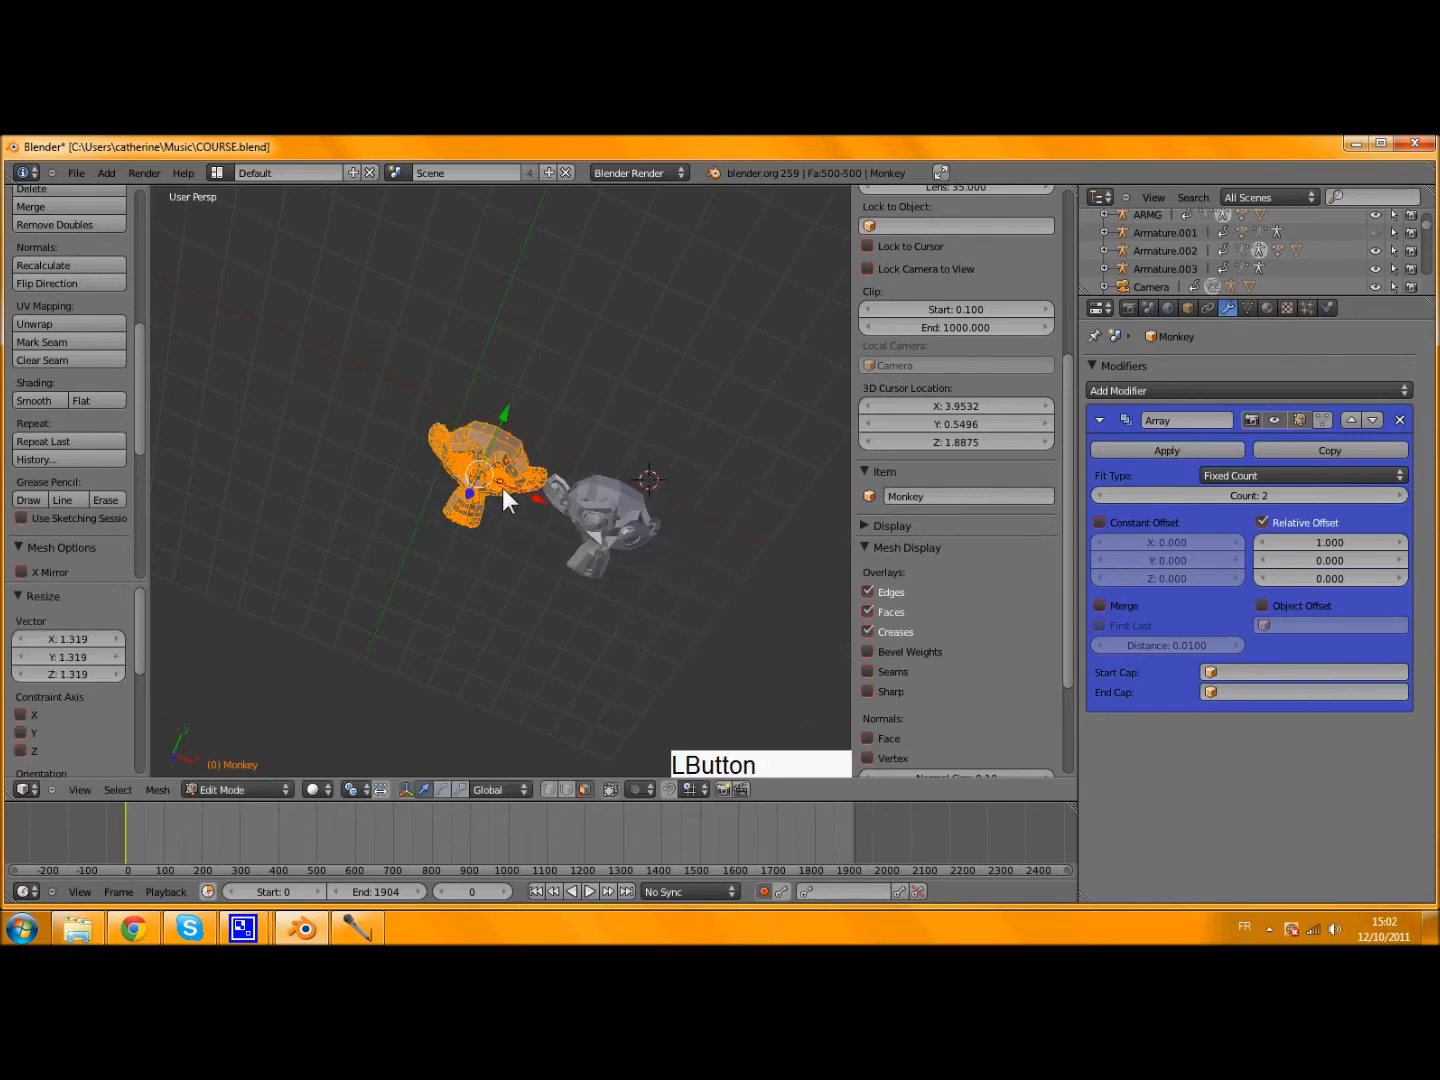
key("ctrl+z")
key("Tab")
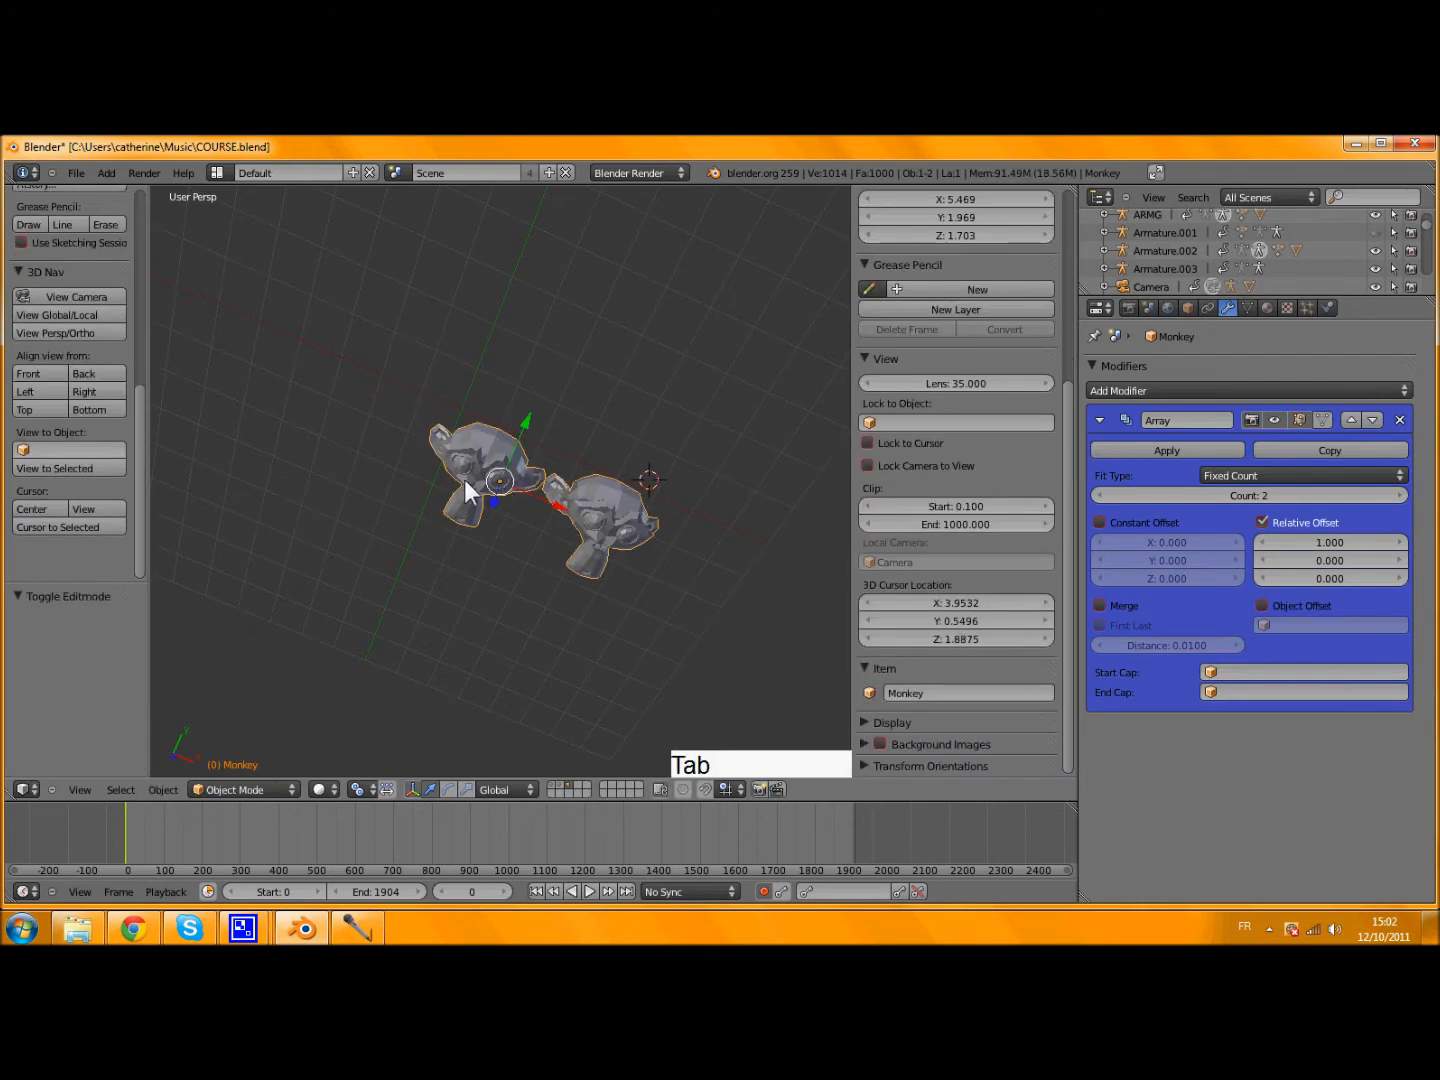
- Scale the monkey object by about 0.549 and set the Array modifier's count to 6
key("s")
left_click(487, 499)
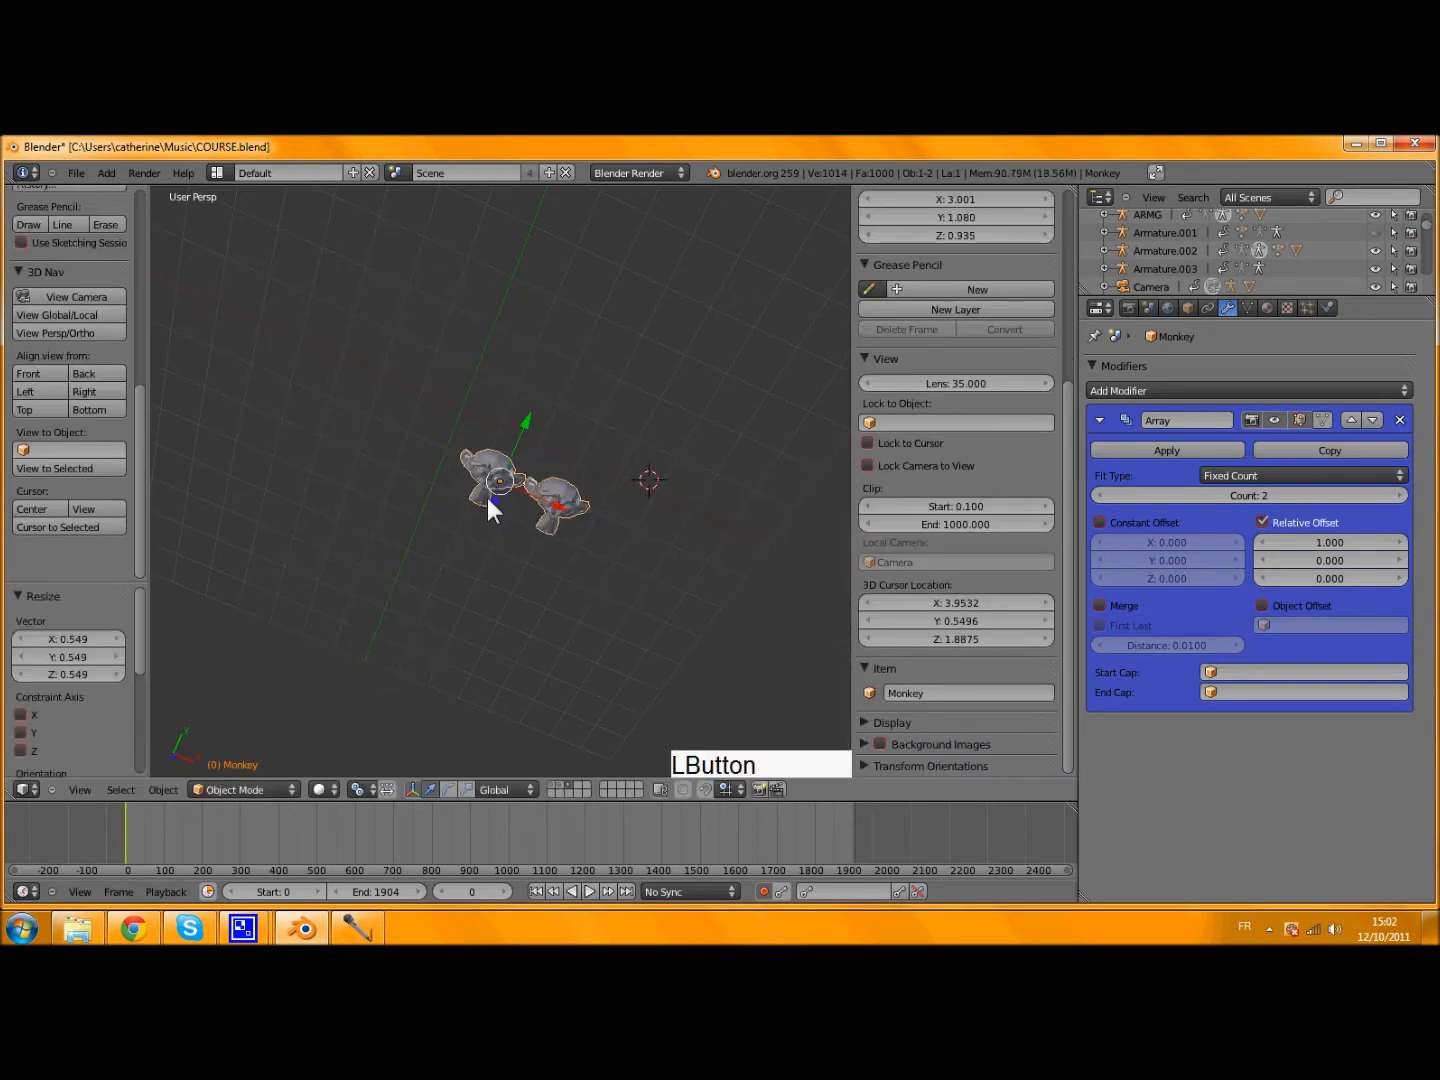
left_click(1214, 495)
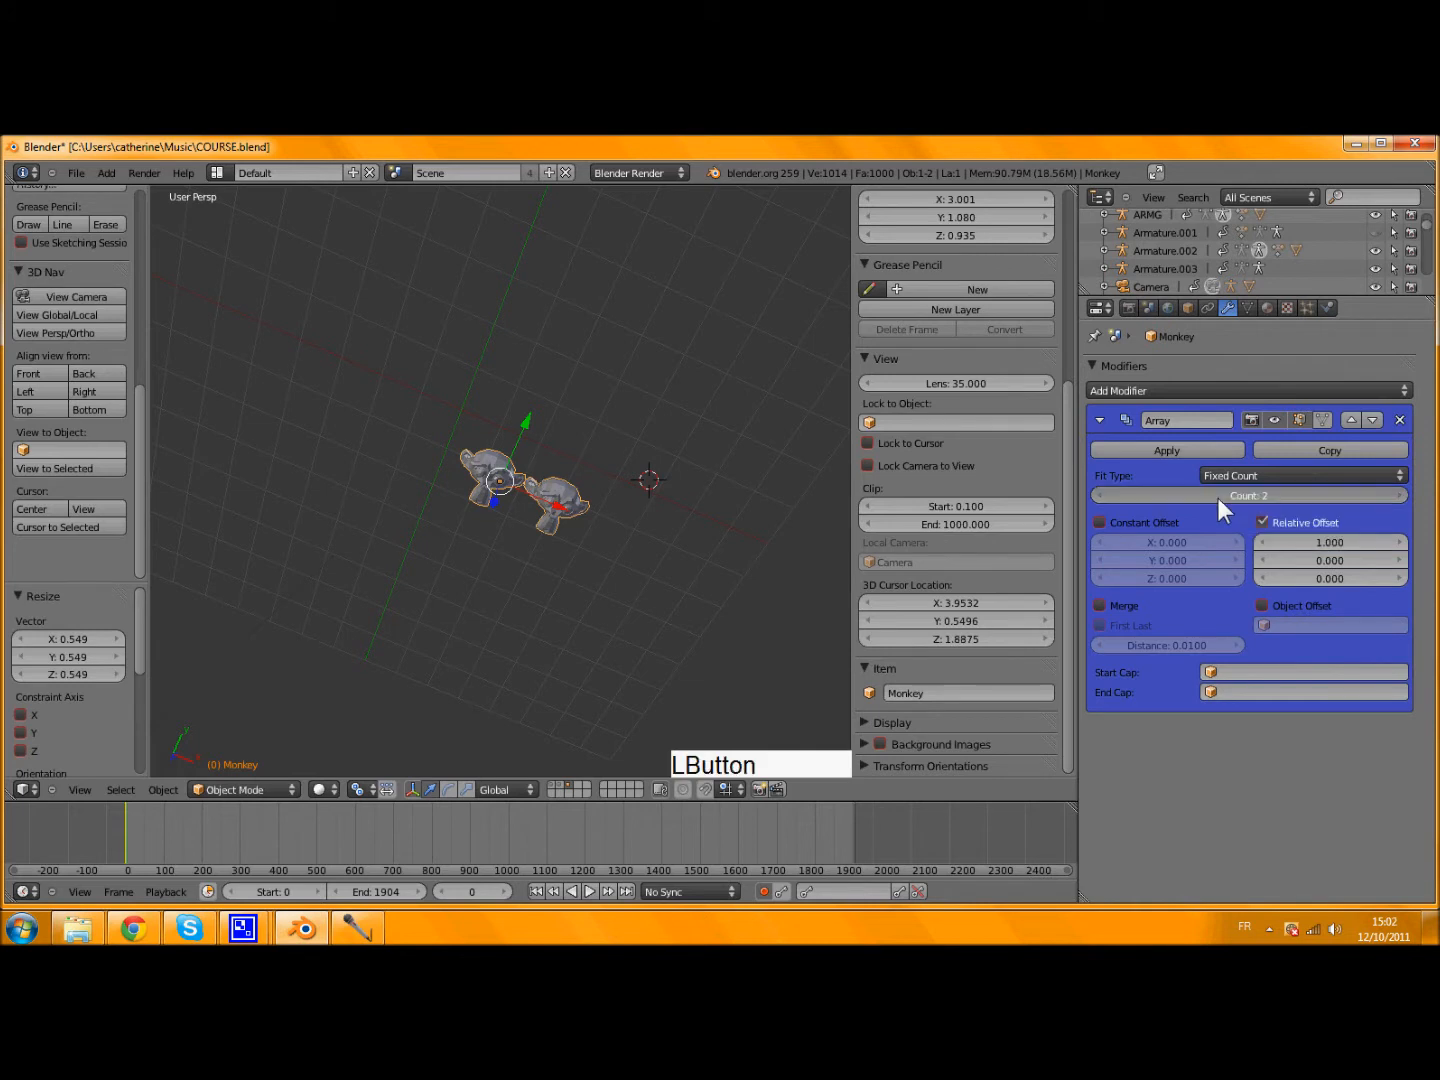
left_click_drag(1221, 496, 636, 499)
left_click_drag(736, 498, 1030, 520)
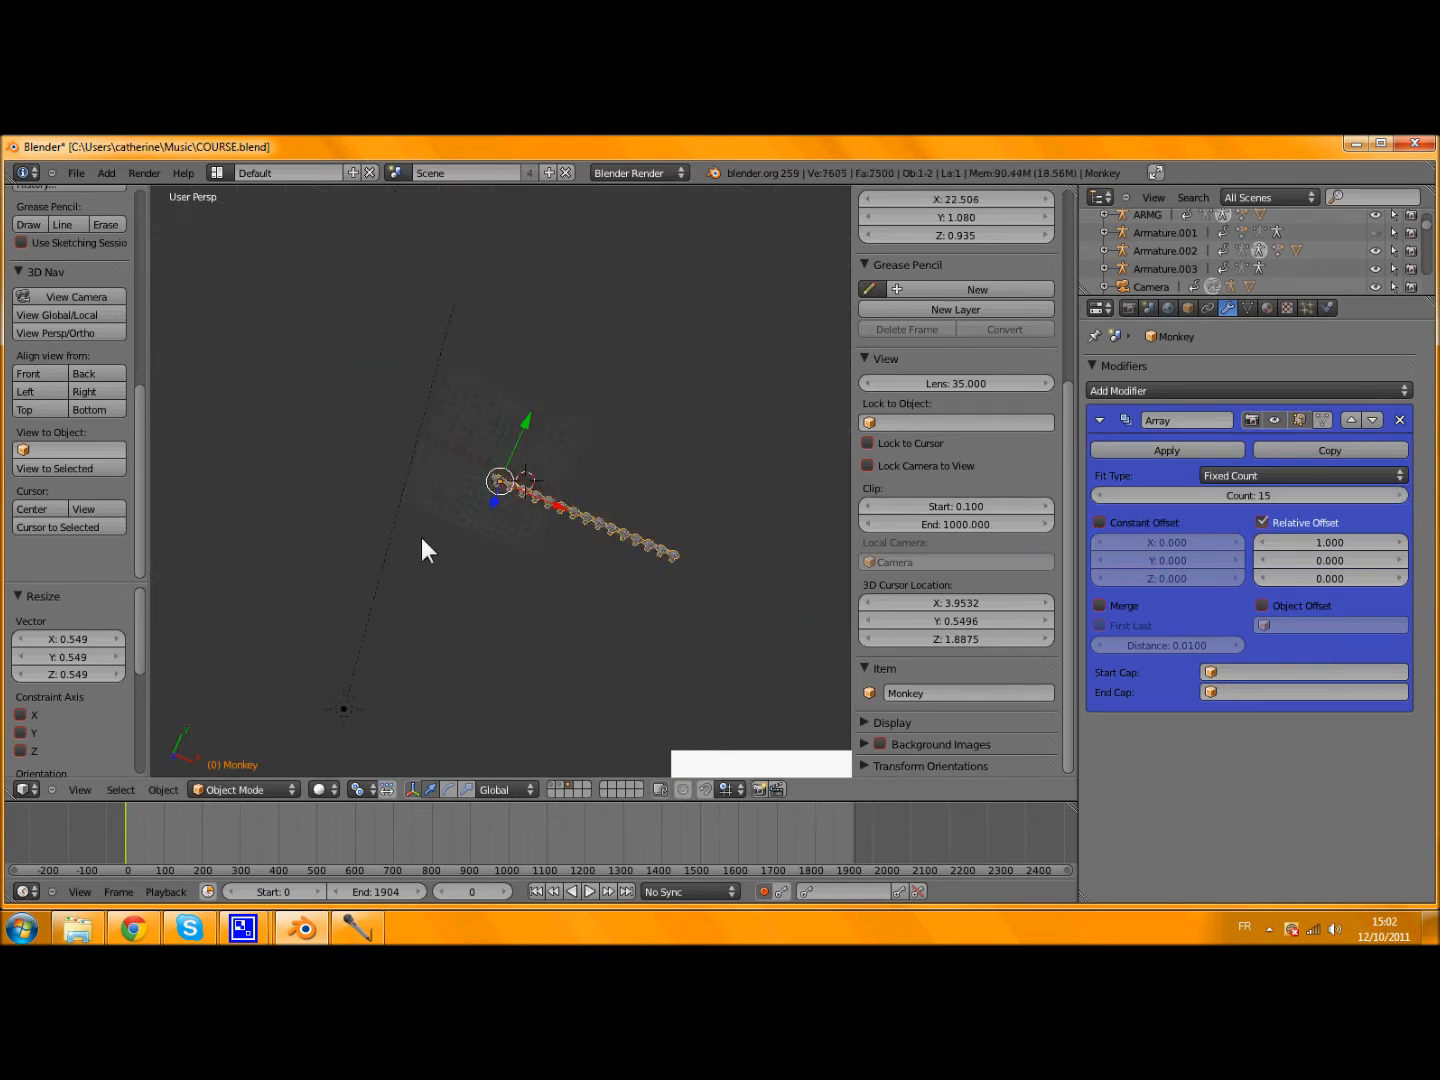
scroll(682, 516, "up", 4)
left_click_drag(1125, 492, 1080, 506)
- Try relative offsets of about -1.321, 0.238 and -3.282 on the array's X, Y and Z axes
scroll(682, 511, "up", 5)
scroll(617, 526, "down", 4)
middle_click_drag(610, 505, 525, 458)
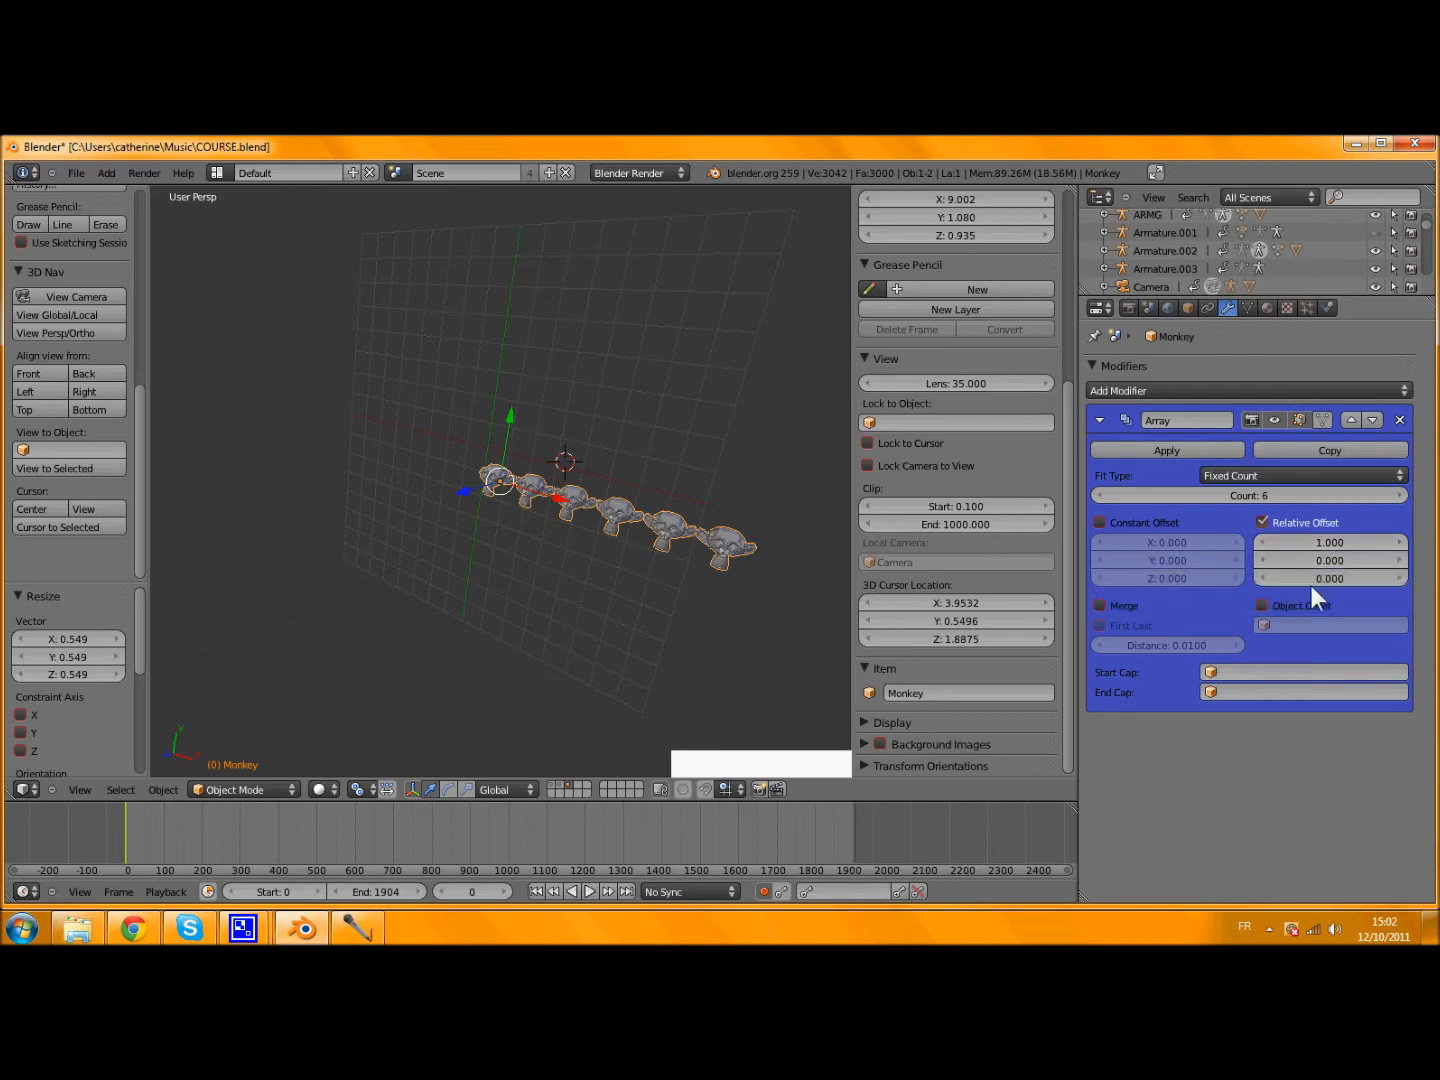
left_click_drag(1292, 535, 1291, 574)
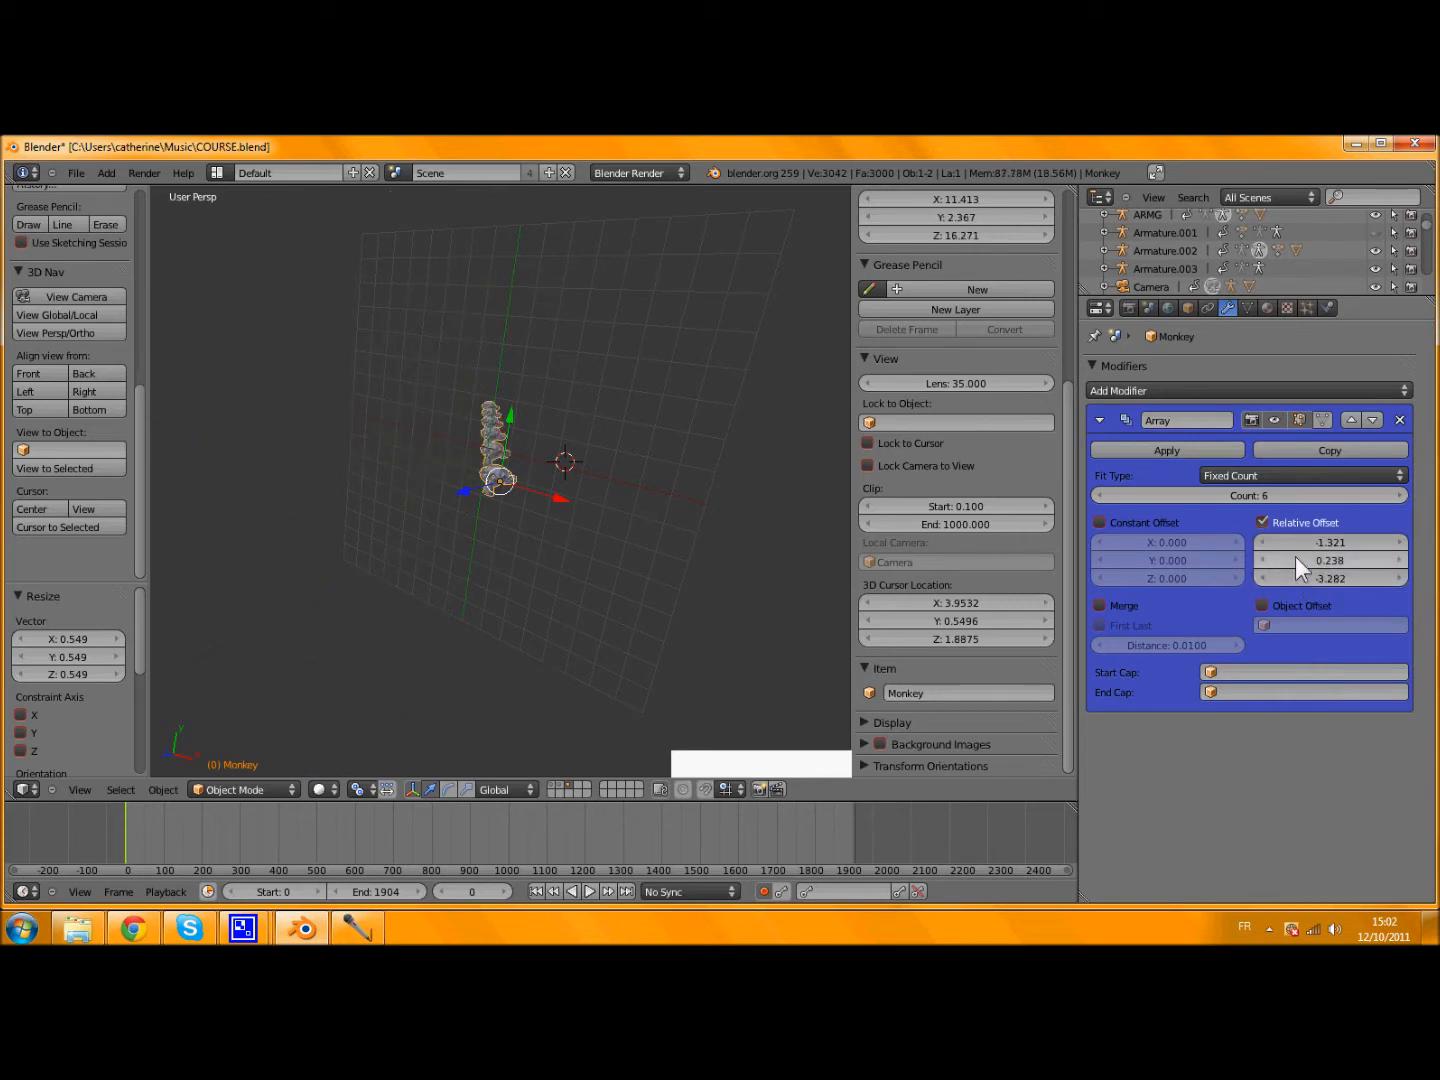
- Set the array's relative offset to 0 on X and Y and to about 0.638 on Z
left_click(1305, 540)
type("0")
key("Return")
left_click(1328, 559)
type("0")
key("Return")
mouse_move(1332, 581)
left_mouse_down()
mouse_move(1318, 581)
mouse_move(1339, 585)
left_mouse_up()
- Try varying the array count on the stacked monkeys, set it back to 6, and inspect the stack
middle_click_drag(544, 491, 596, 321)
scroll(594, 319, "up", 4)
middle_click_drag(522, 357, 639, 567, "shift")
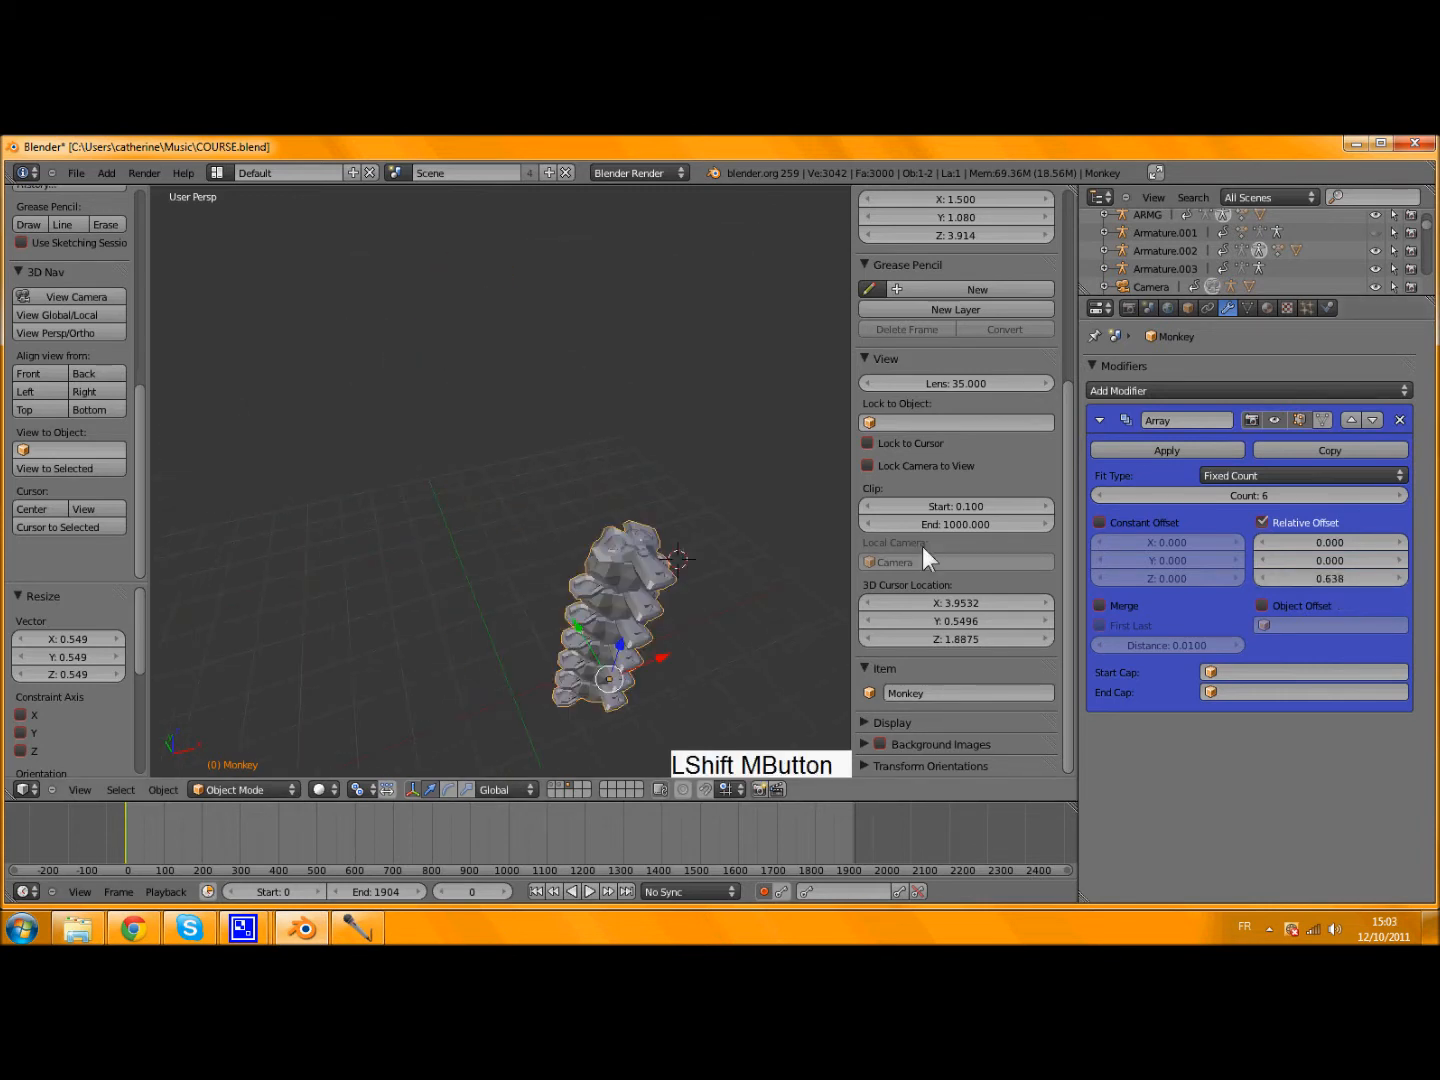
mouse_move(1200, 497)
left_mouse_down()
mouse_move(1240, 496)
mouse_move(1182, 496)
mouse_move(1182, 512)
left_mouse_up()
middle_click_drag(733, 517, 833, 461)
scroll(823, 489, "up", 3)
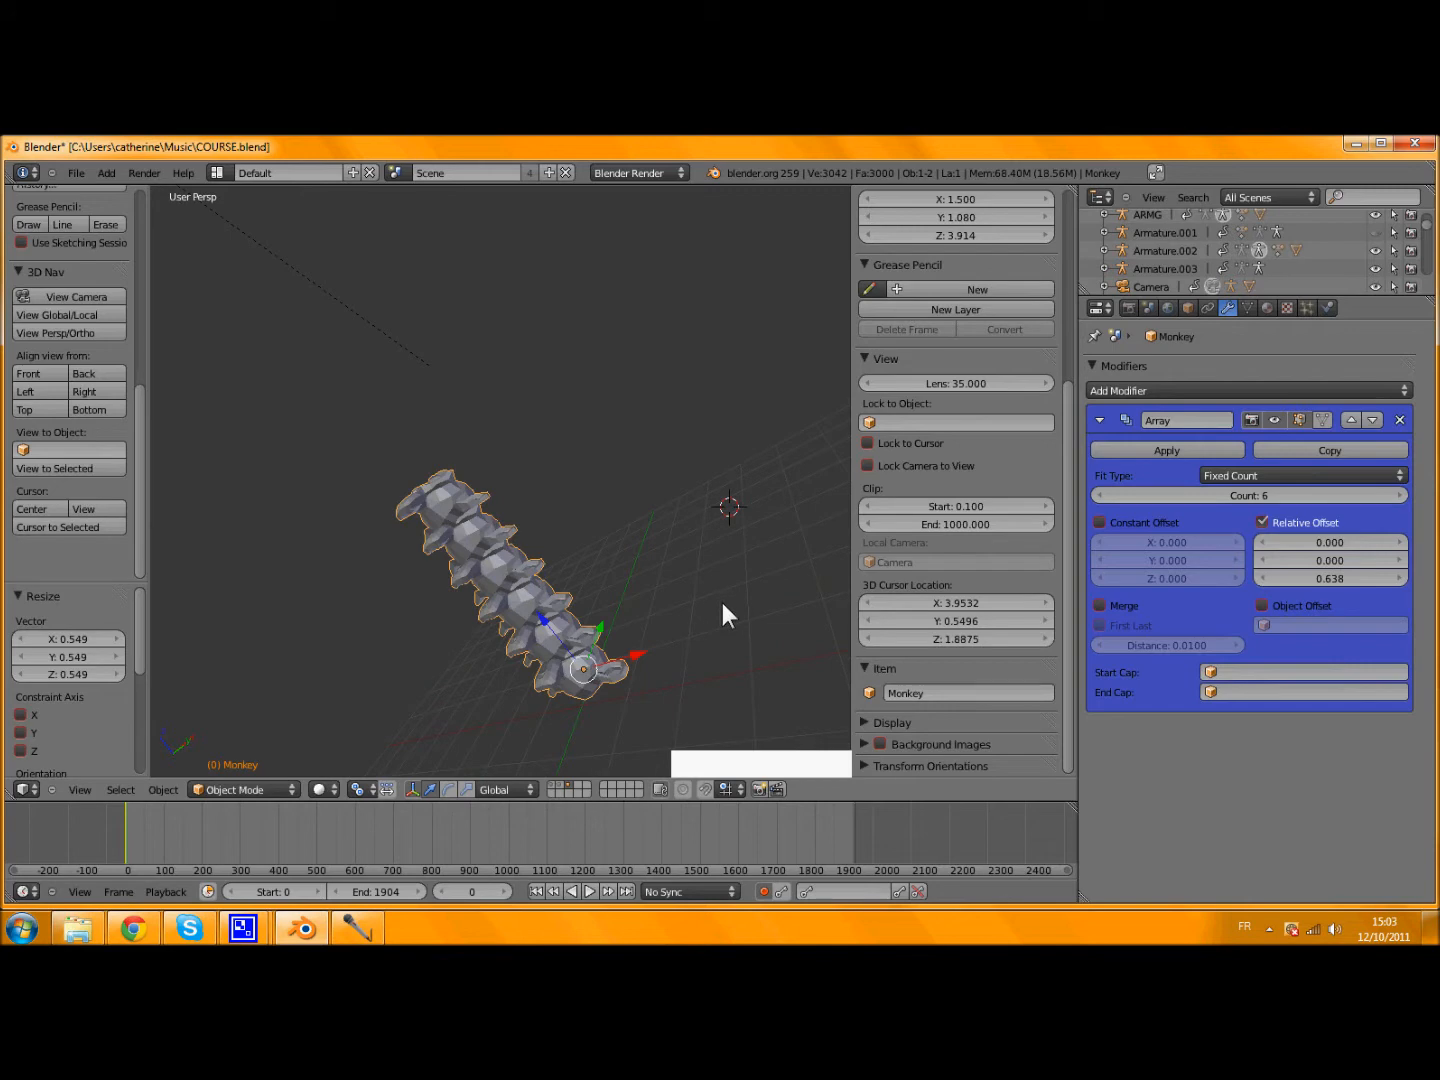
- Scale the original monkey's mesh up slightly in Edit Mode so that all array copies follow, and return to Object Mode
key("Tab")
right_click(500, 590)
key("Tab")
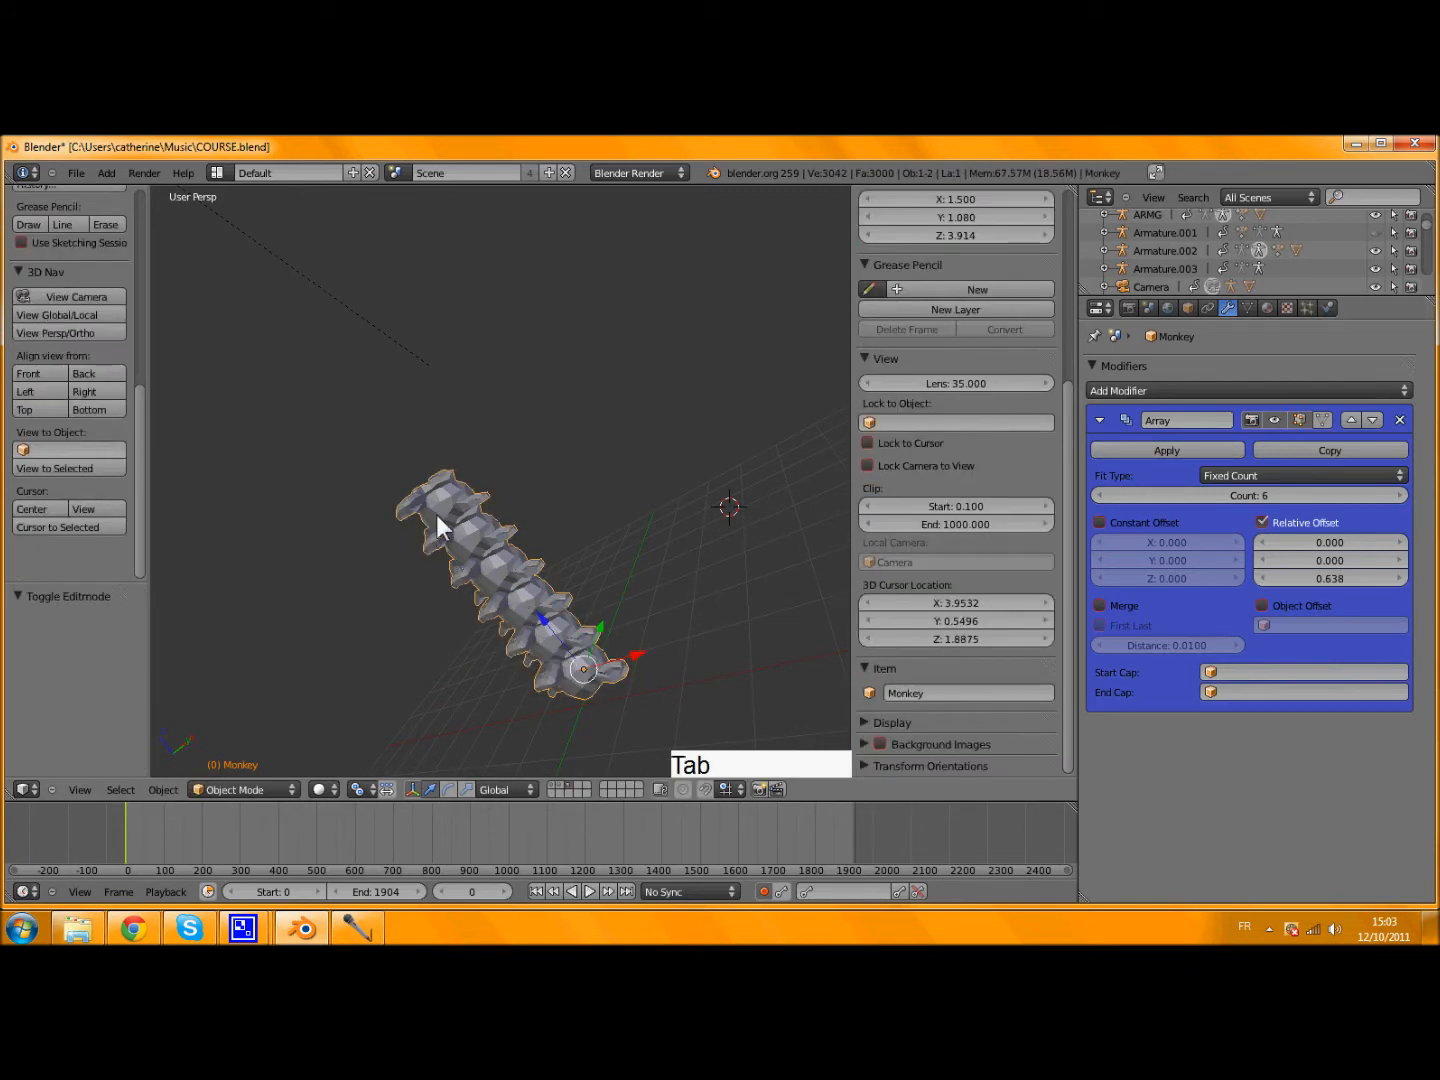
key("Tab")
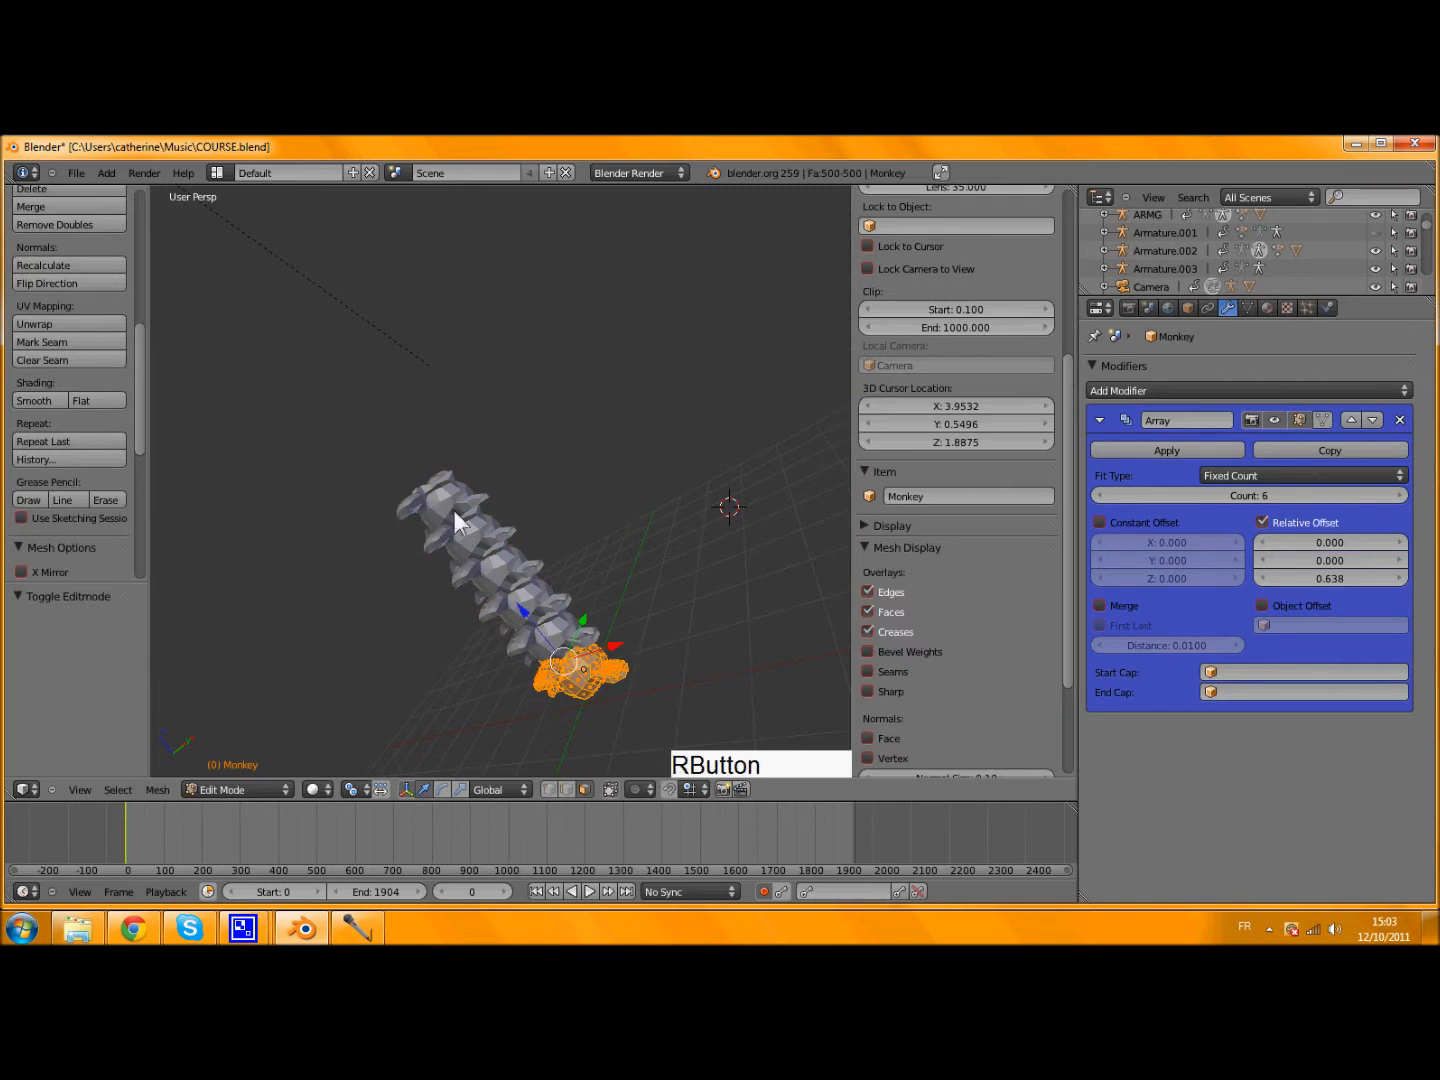
key("s")
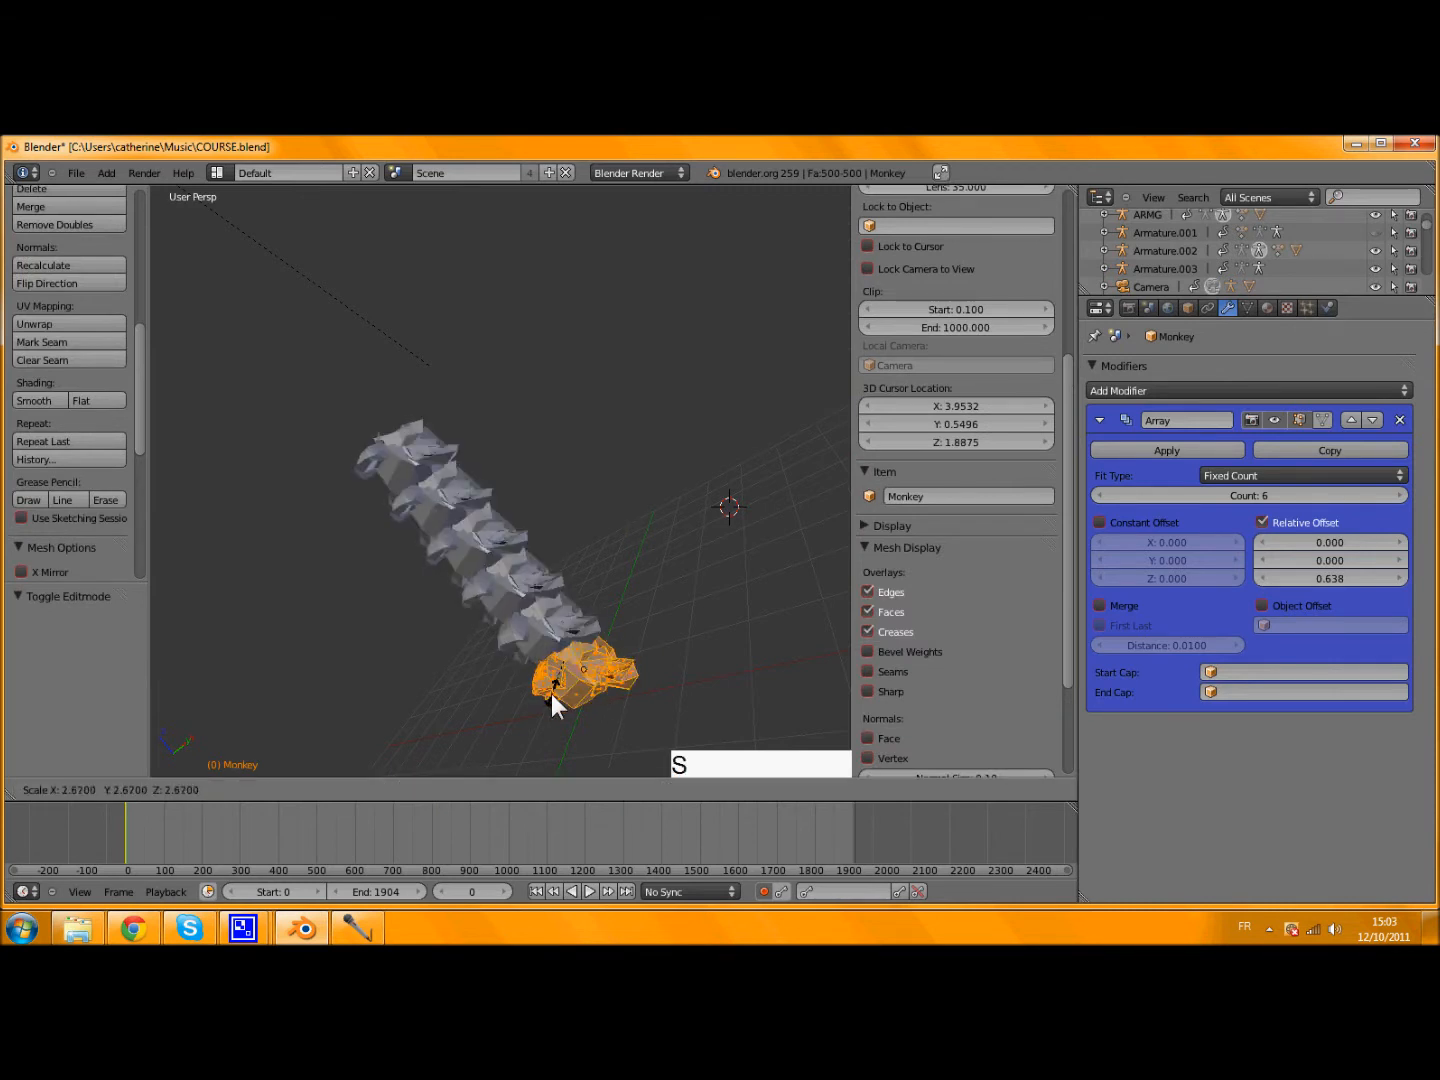
left_click(575, 674)
key("Tab")
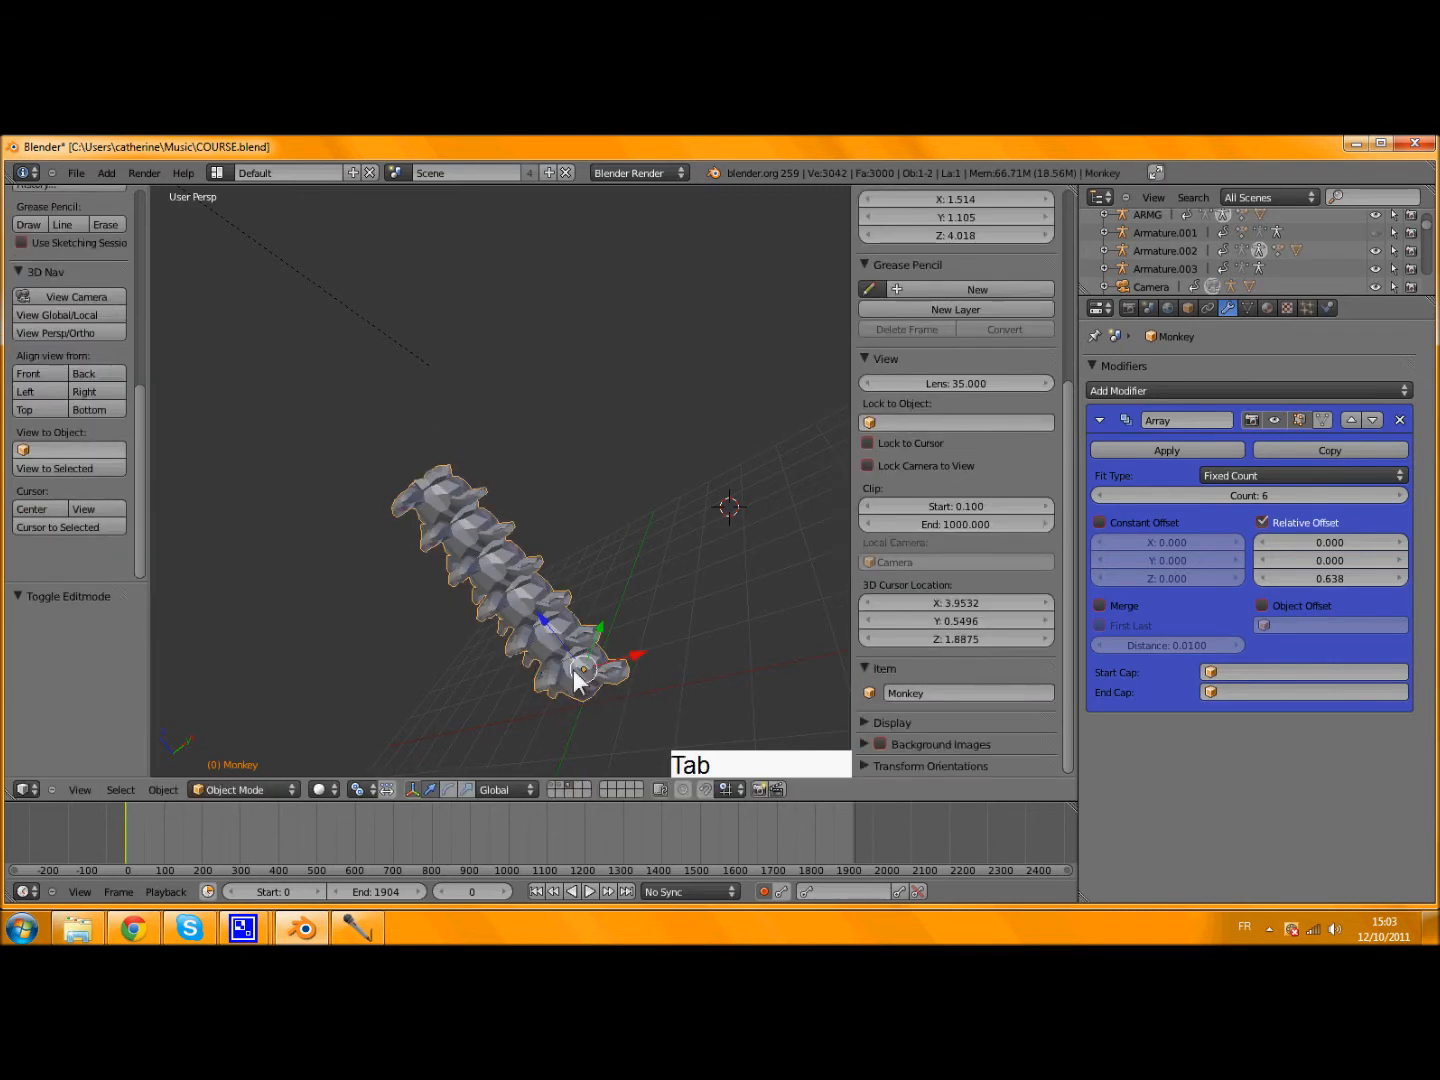
- Apply the Array modifier and, in Edit Mode, test-extrude a face of the monkey at the far end, undoing the extrusion
left_click(1157, 448)
key("Tab")
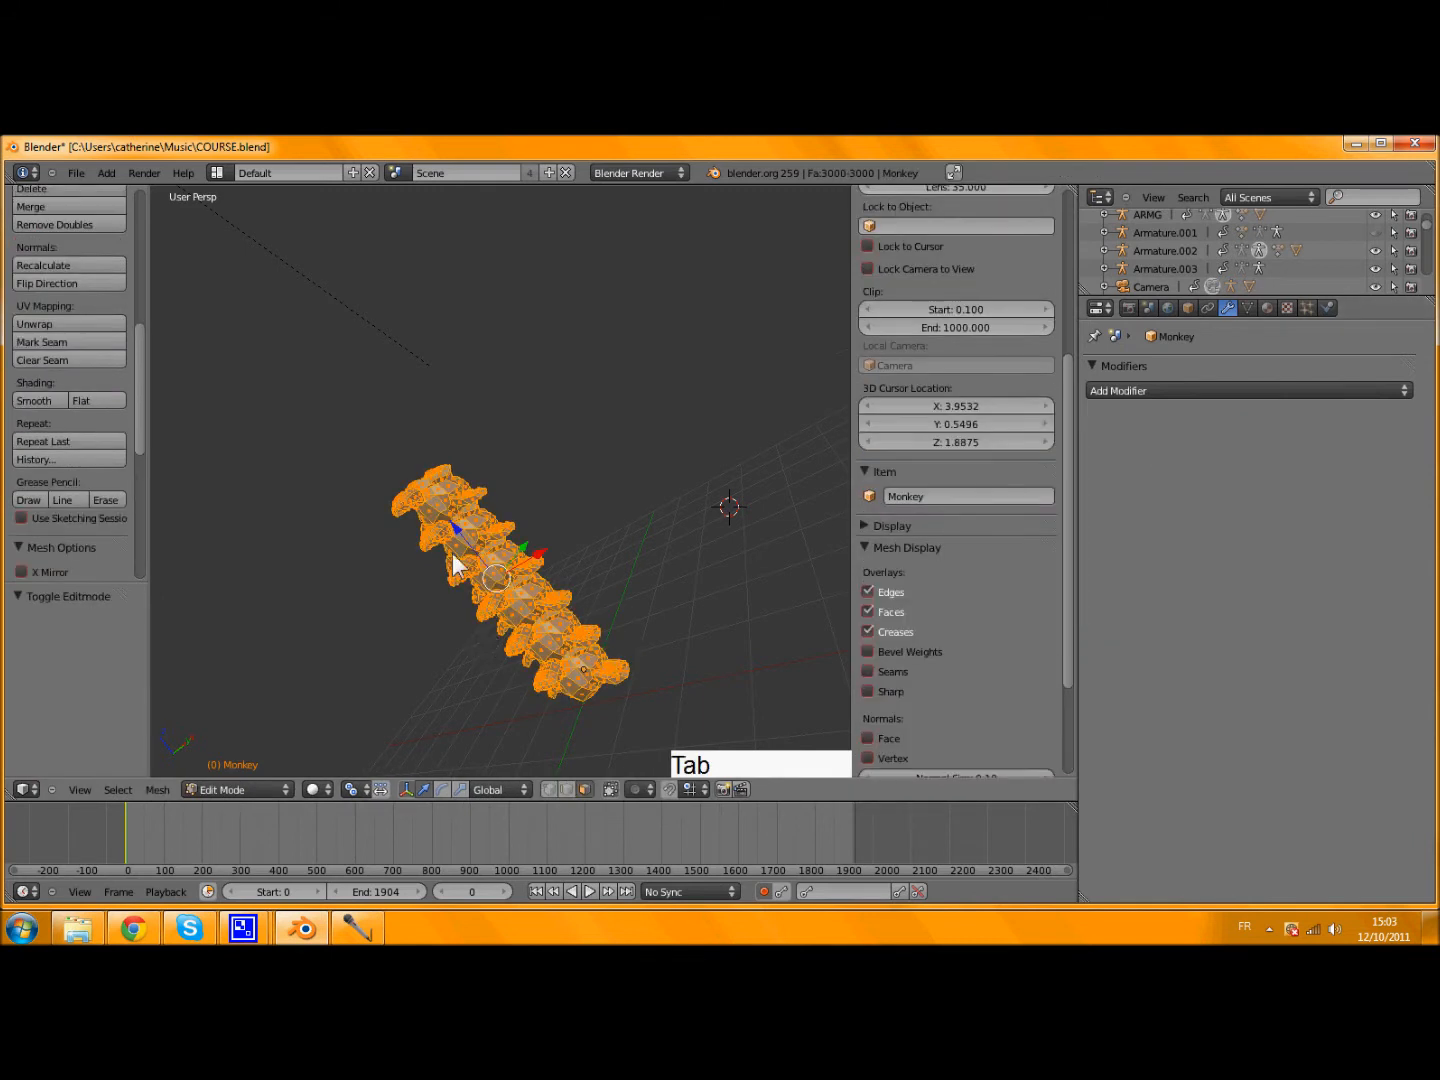
right_click(419, 515)
key("e")
left_click(285, 558)
key("ctrl+z")
- Box-select the faces of the monkey at the upper end of the stack and assign the gants material
key("b")
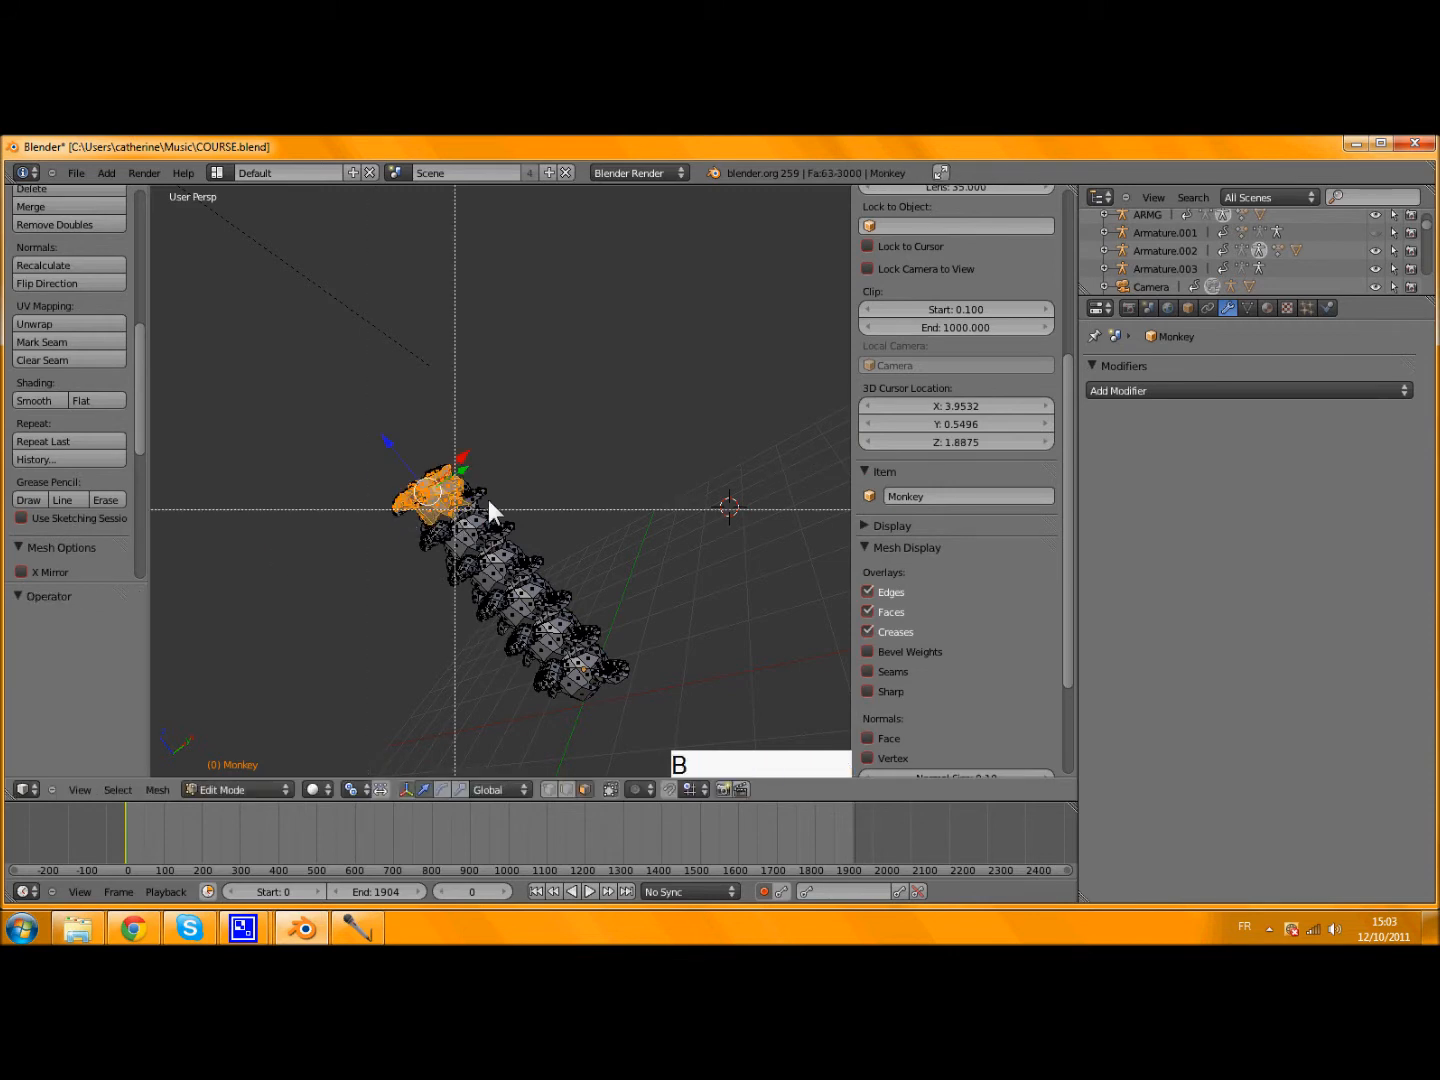
left_click(1267, 307)
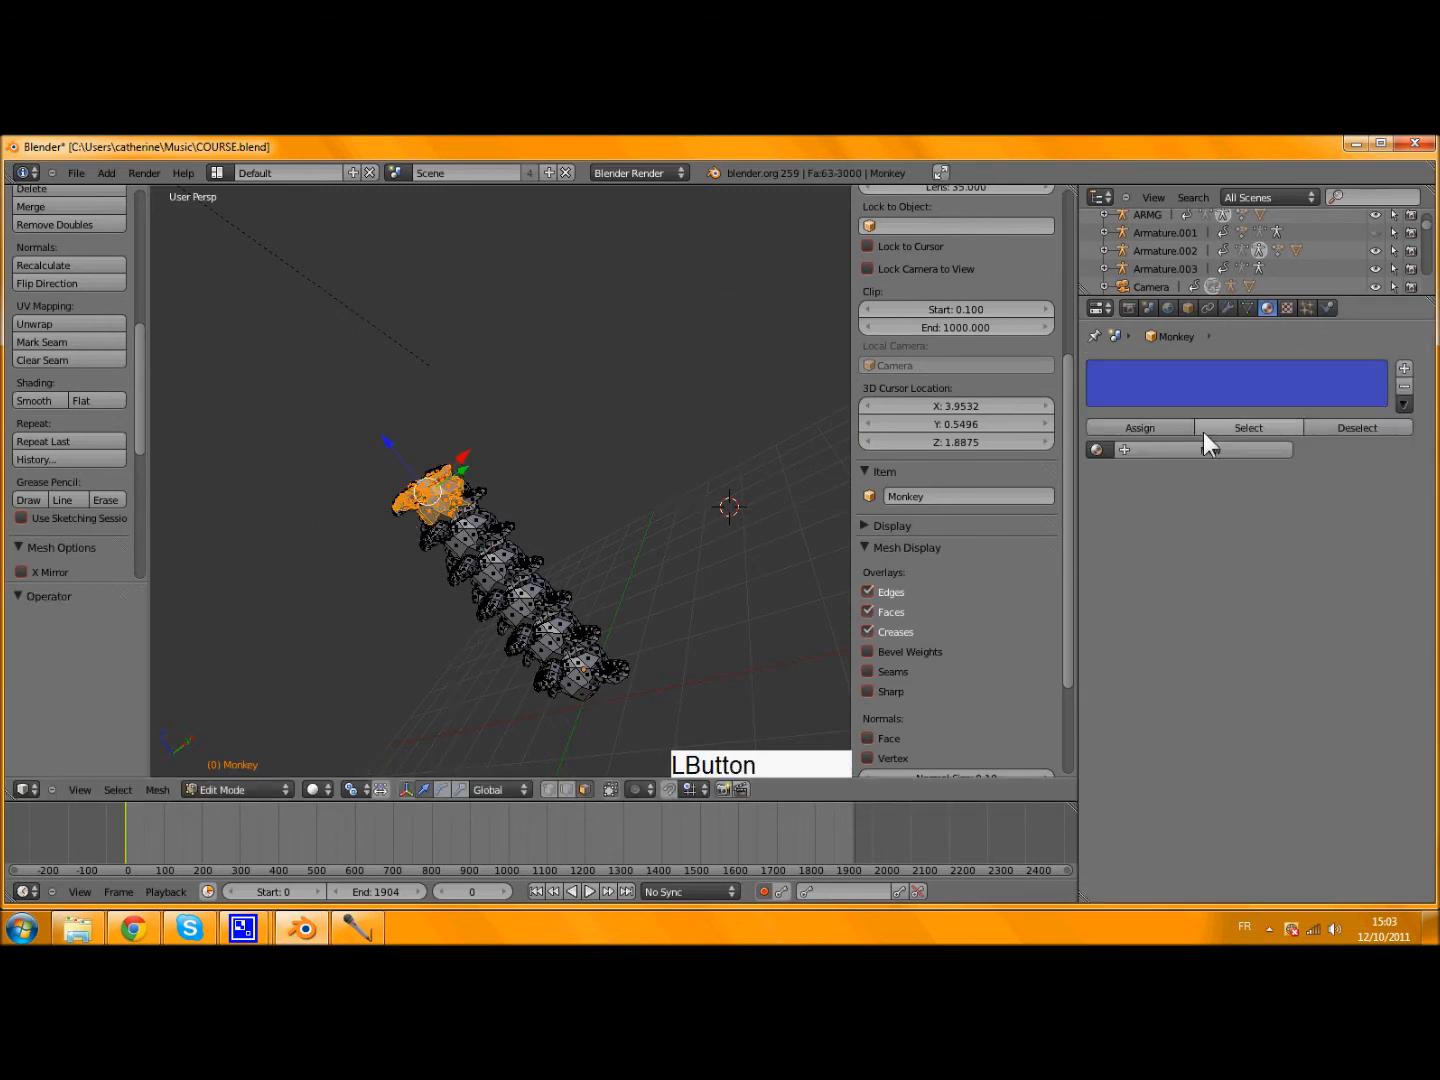
left_click(1099, 451)
left_click(1148, 473)
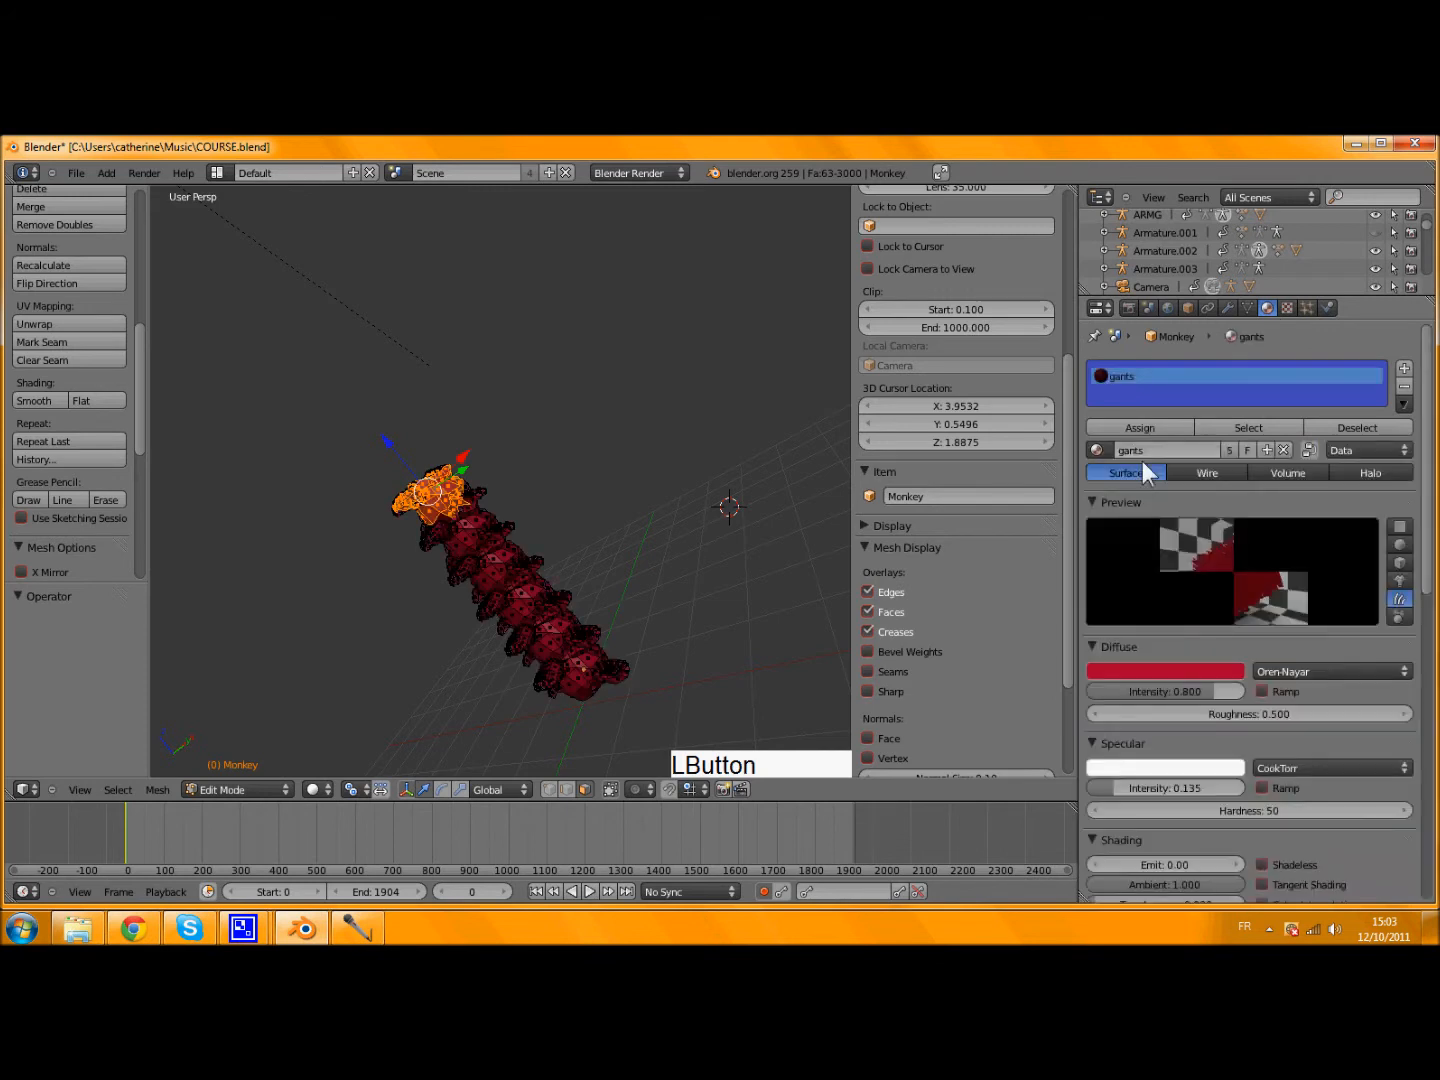
left_click(1133, 424)
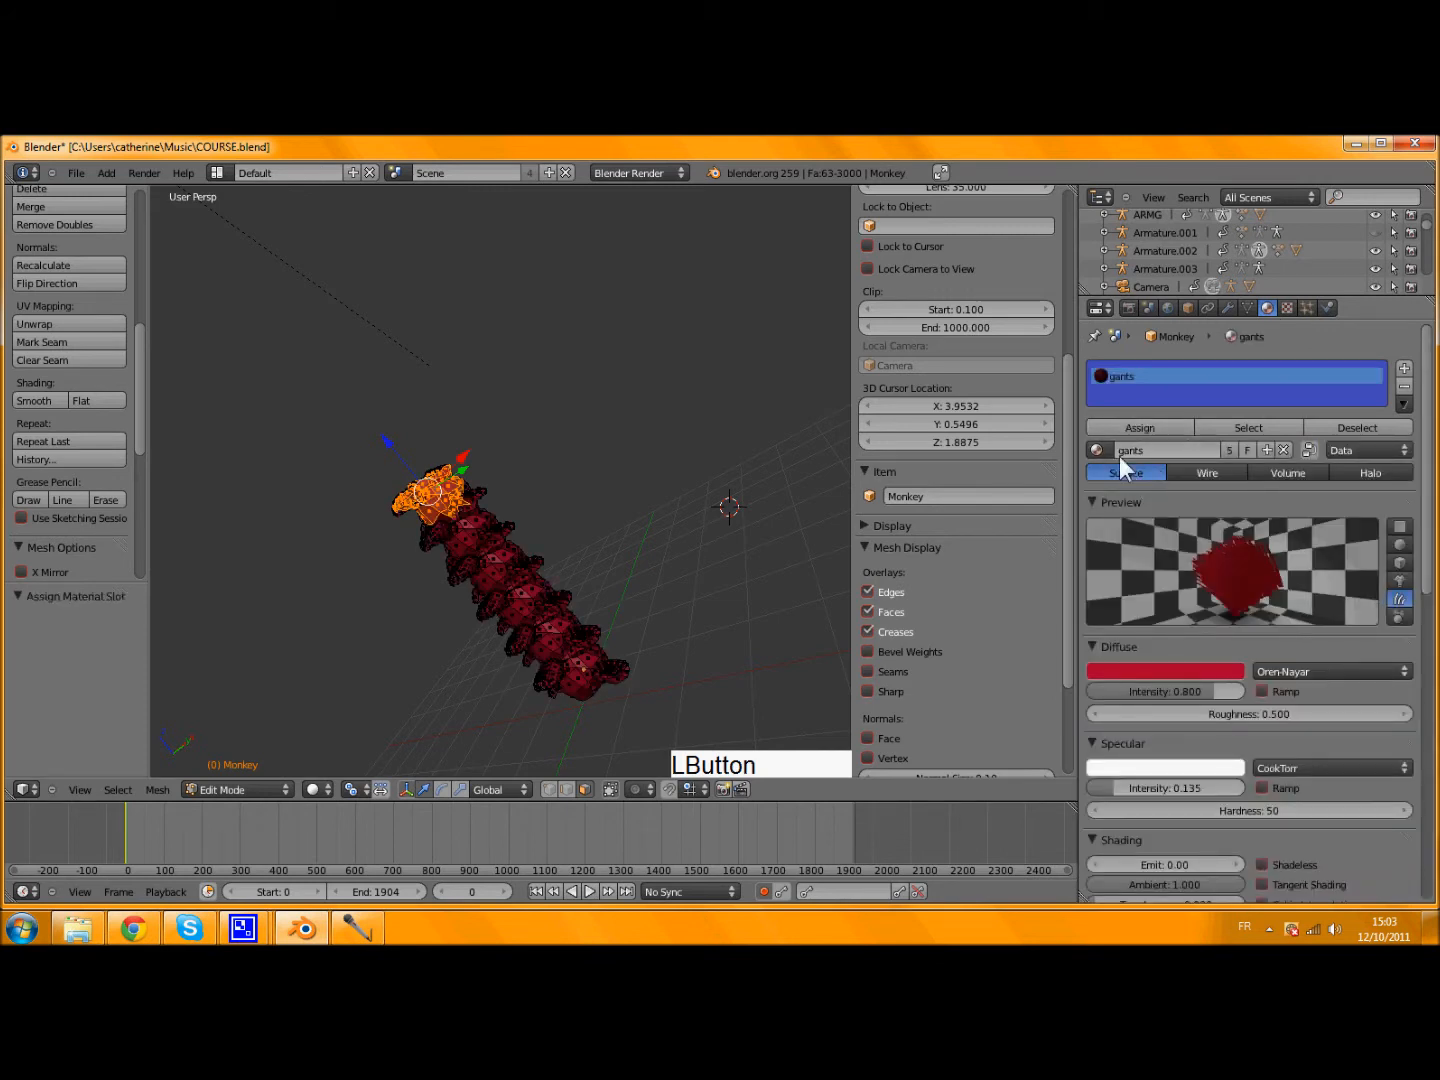
- Add a second material slot with Material.001, assign it to the selected end monkey's faces, and inspect it in Object Mode
left_click(1404, 366)
left_click(1100, 450)
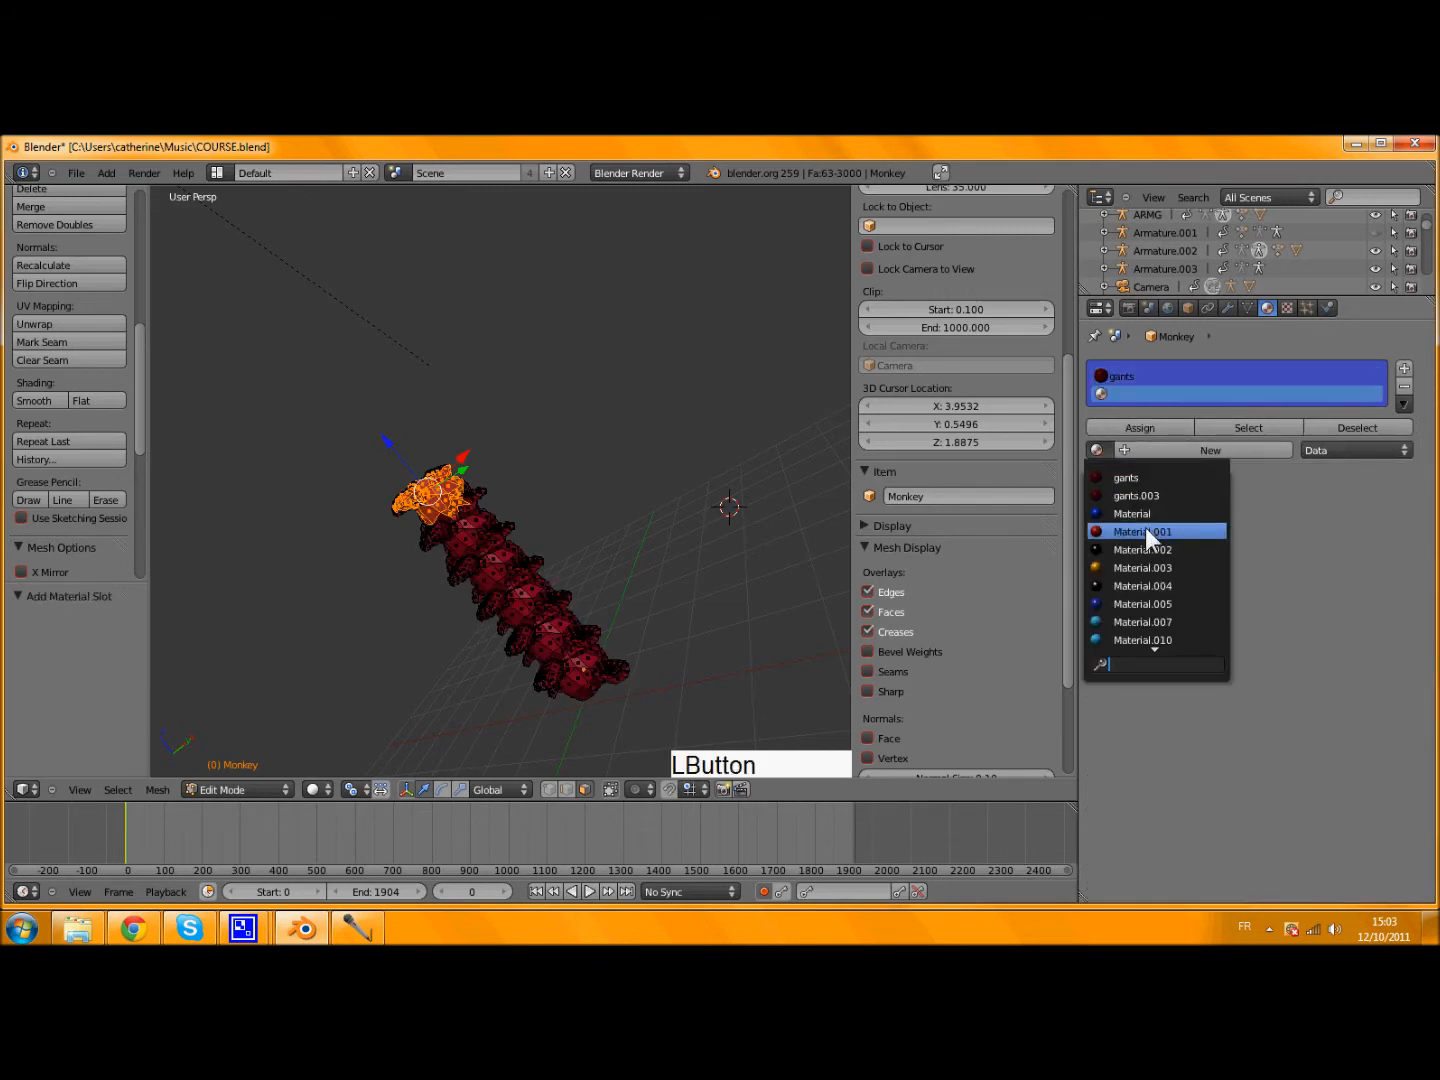
left_click(1146, 526)
left_click(1144, 428)
key("Tab")
middle_click_drag(527, 498, 455, 490)
scroll(514, 489, "up", 2)
- Delete the whole stack of monkeys in Object Mode
key("Tab")
scroll(455, 490, "down", 6)
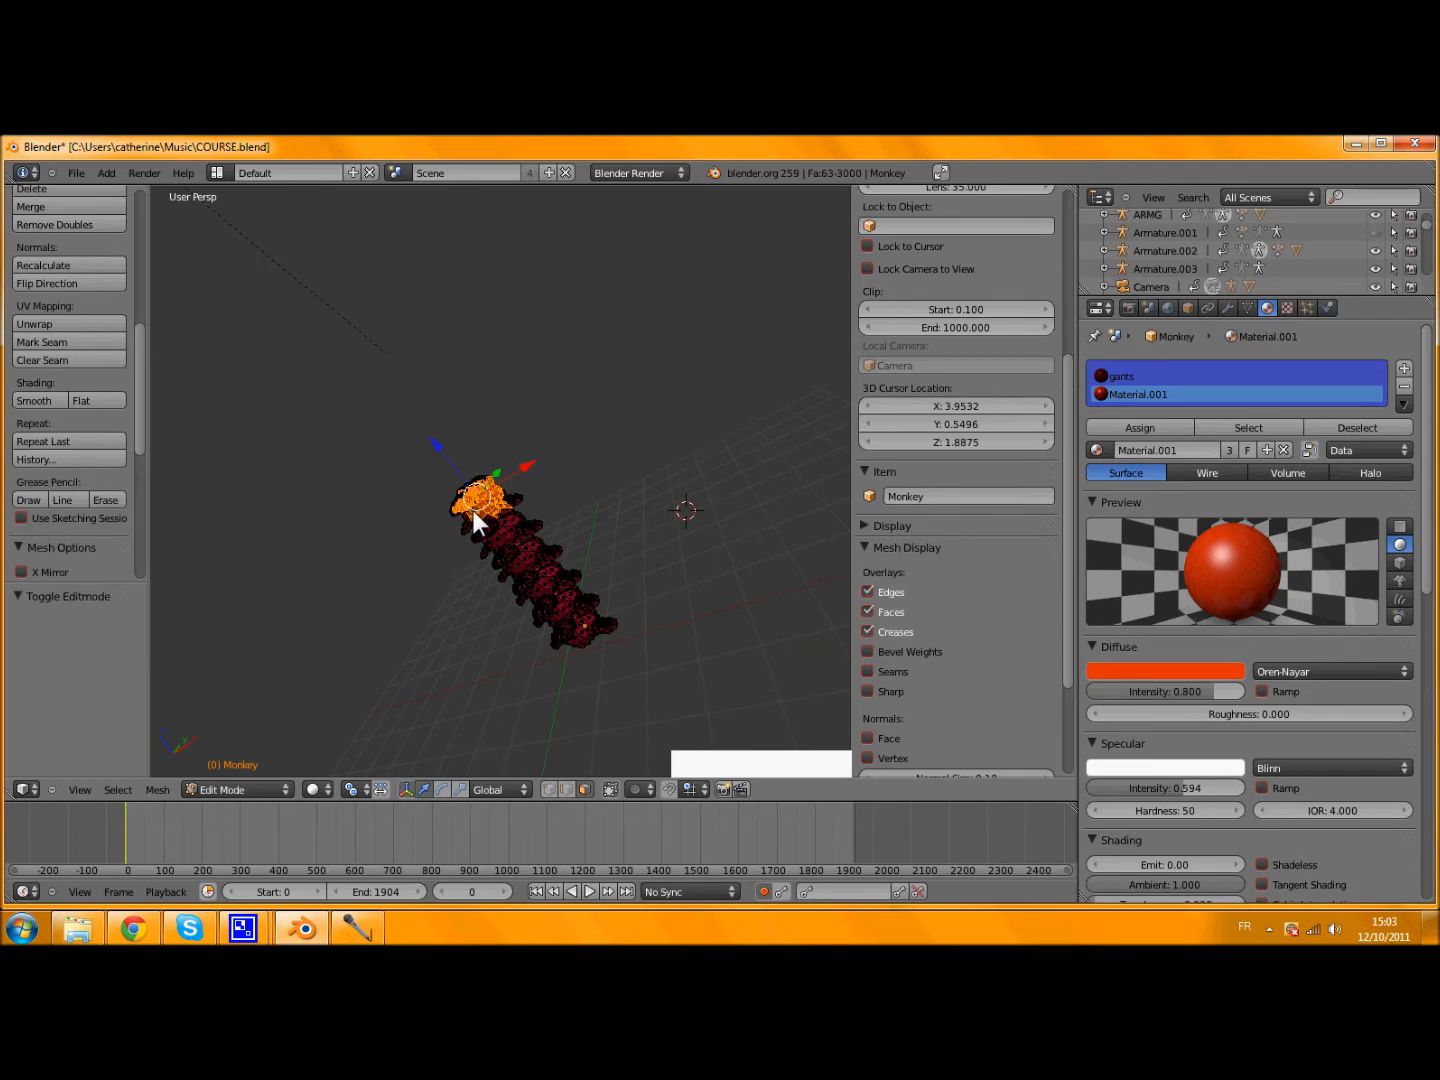
key("a")
key("Delete")
key("Tab")
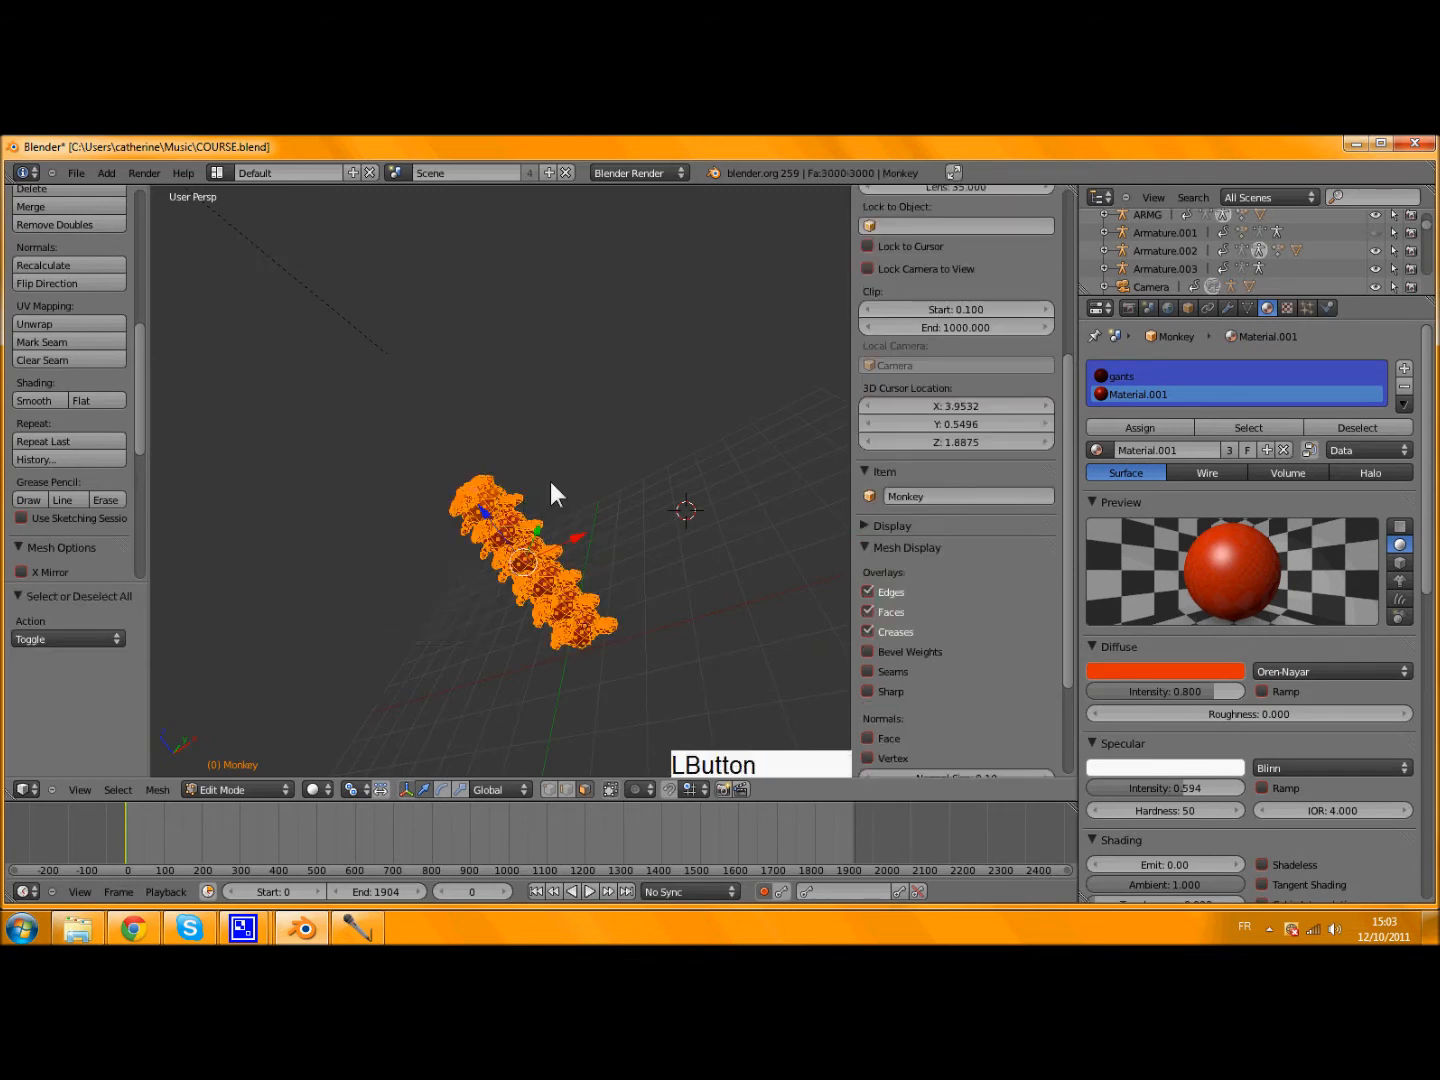
key("Delete")
key("Return")
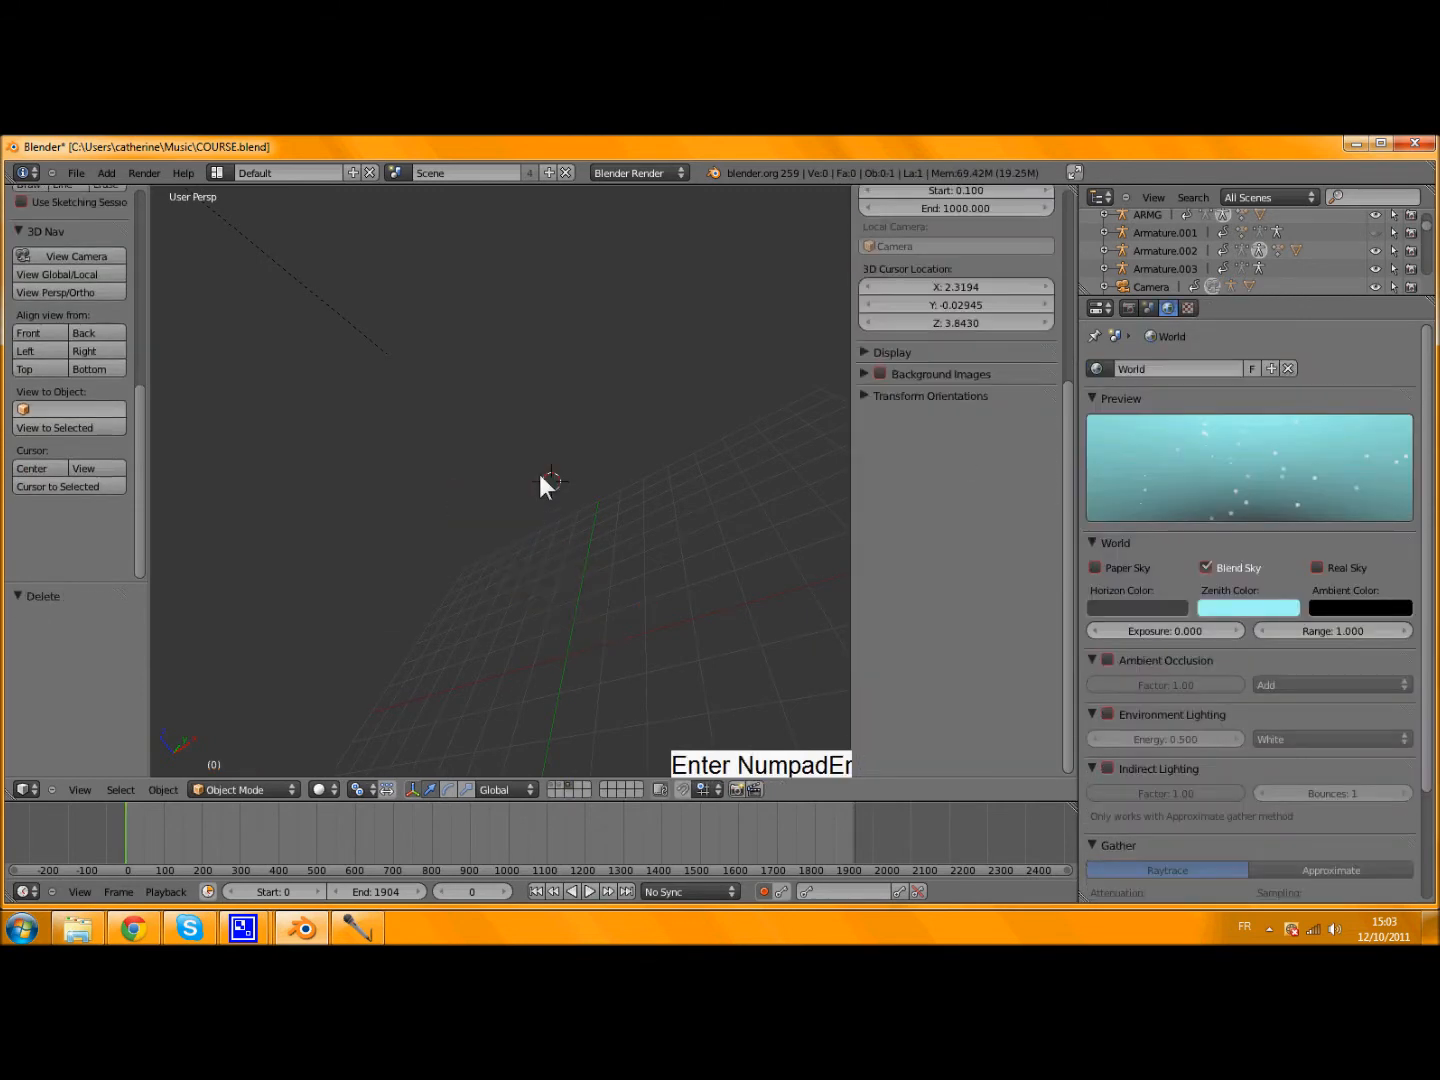
- Add a new monkey mesh at the 3D cursor
key("shift+a")
mouse_move(539, 473)
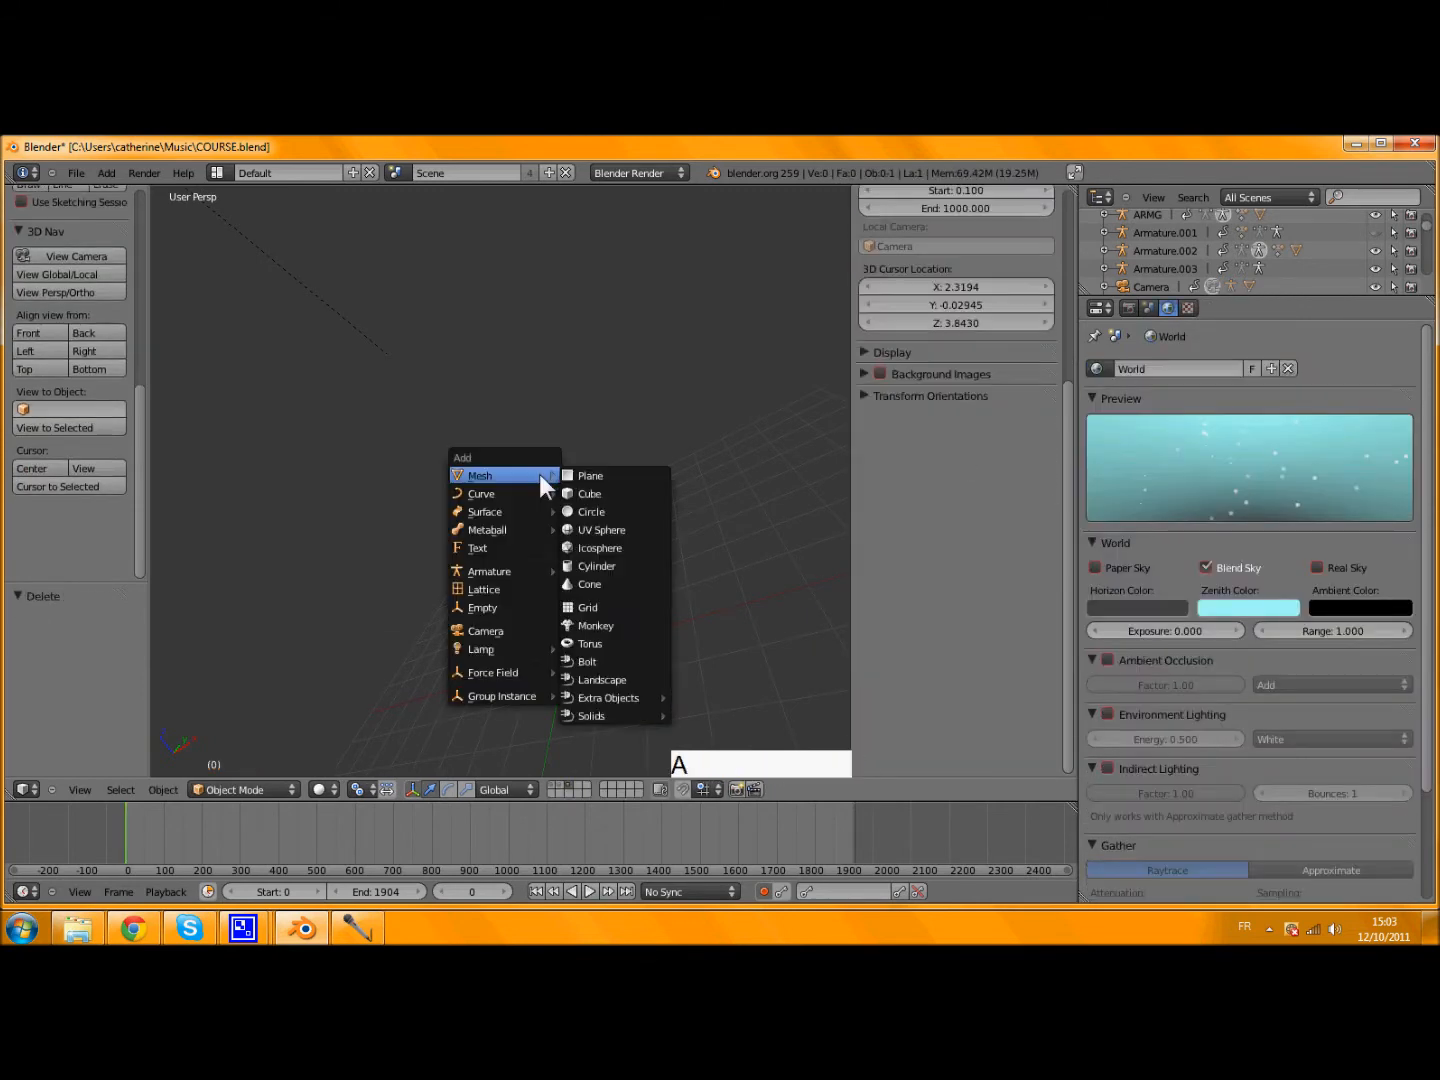
left_click(598, 624)
middle_click_drag(582, 545, 625, 595)
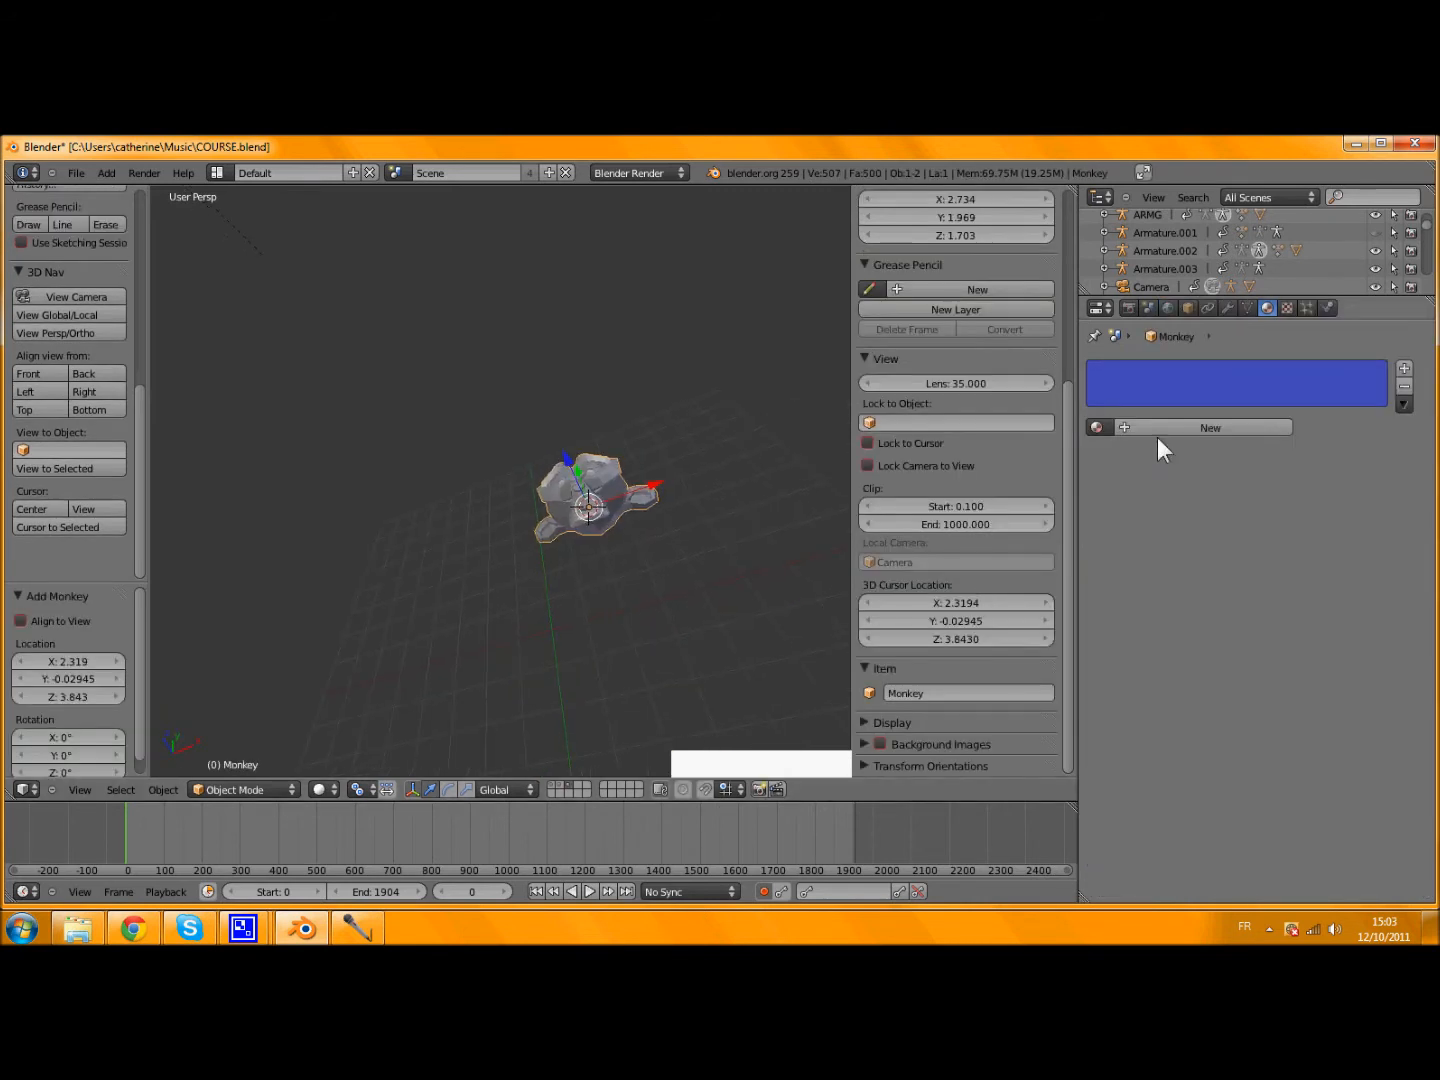
- Add a Bevel modifier to the monkey, inspect the surface up close, and set the bevel width to 0.42
left_click(1228, 308)
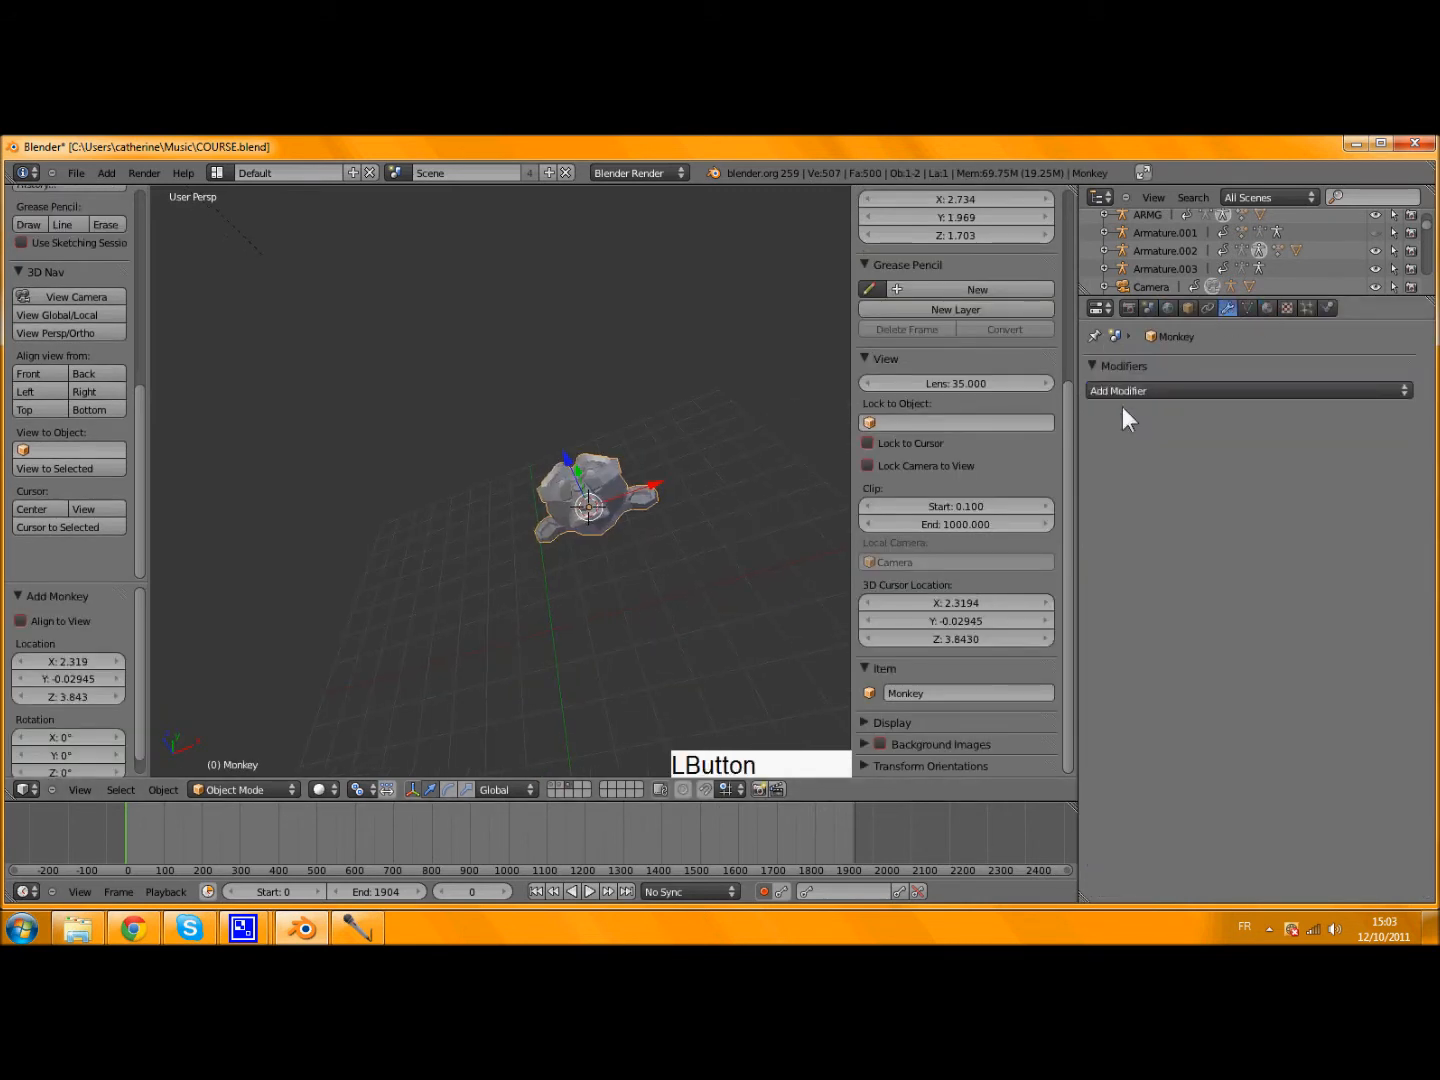
left_click(1121, 392)
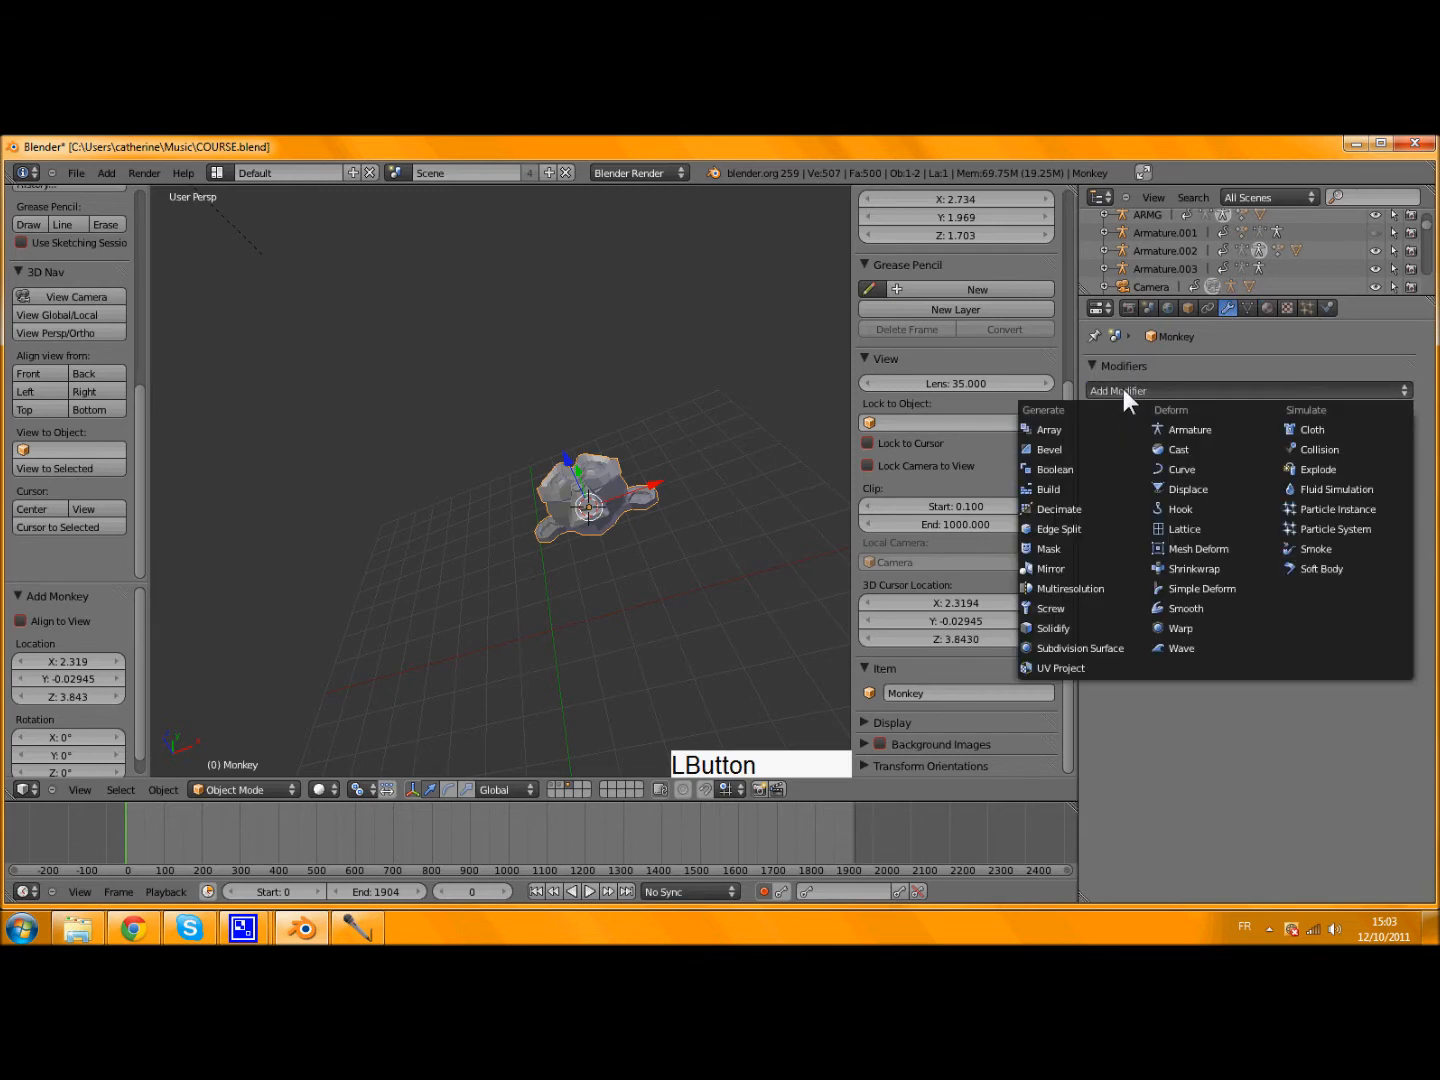
left_click(1089, 448)
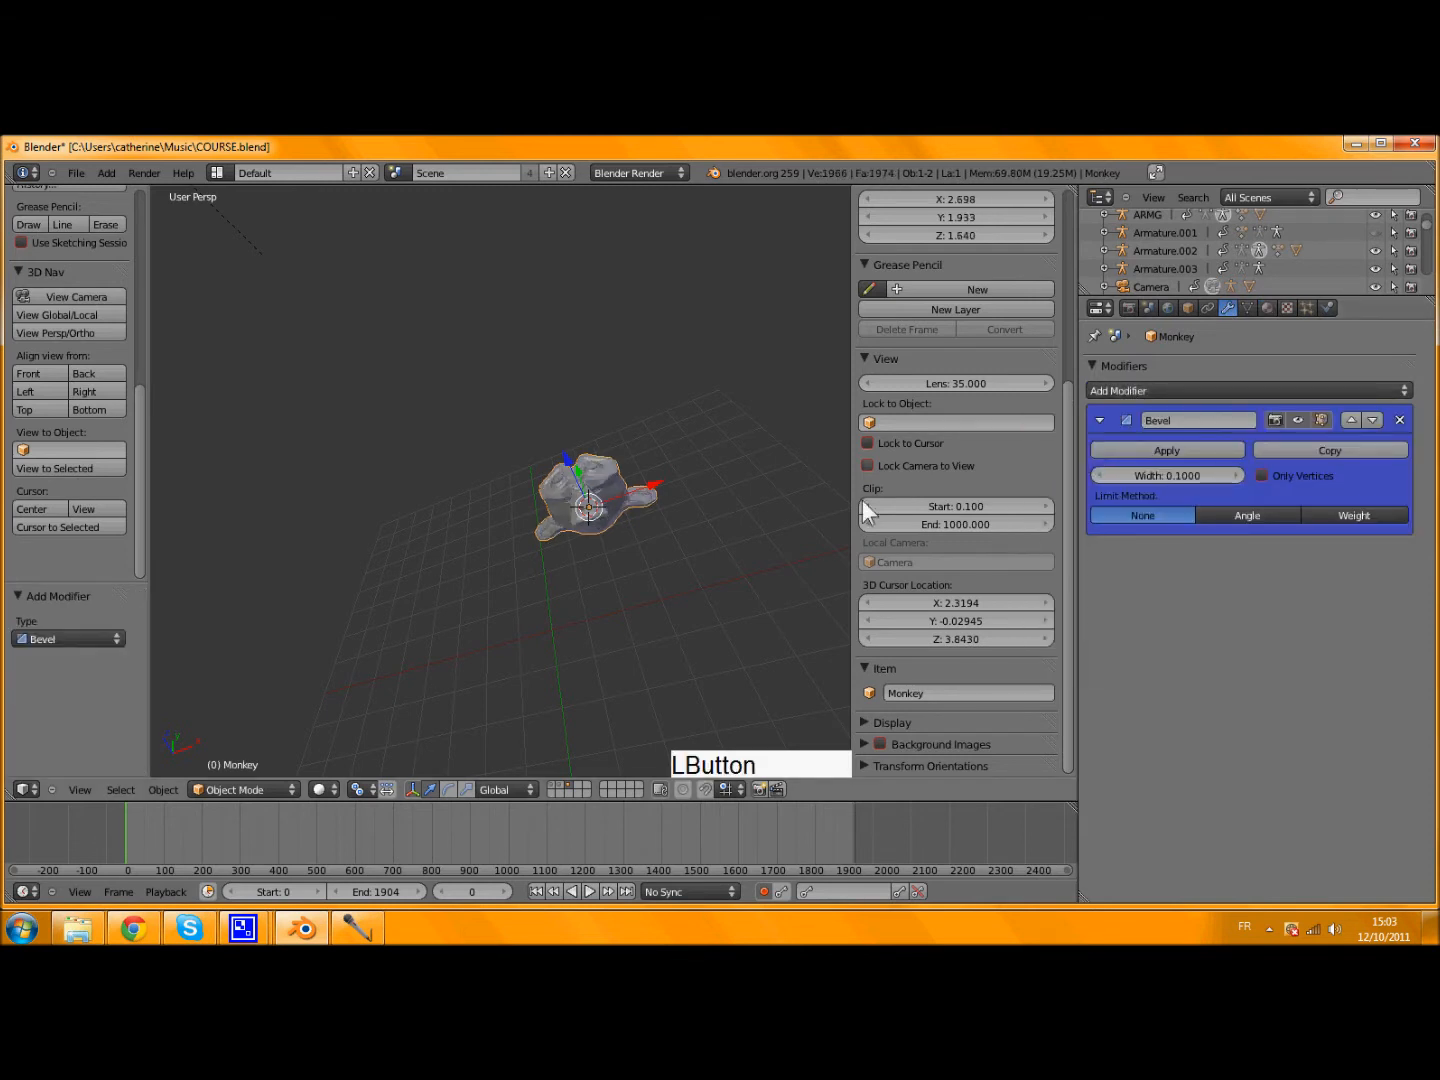
scroll(626, 516, "up", 5)
middle_click_drag(625, 516, 562, 531)
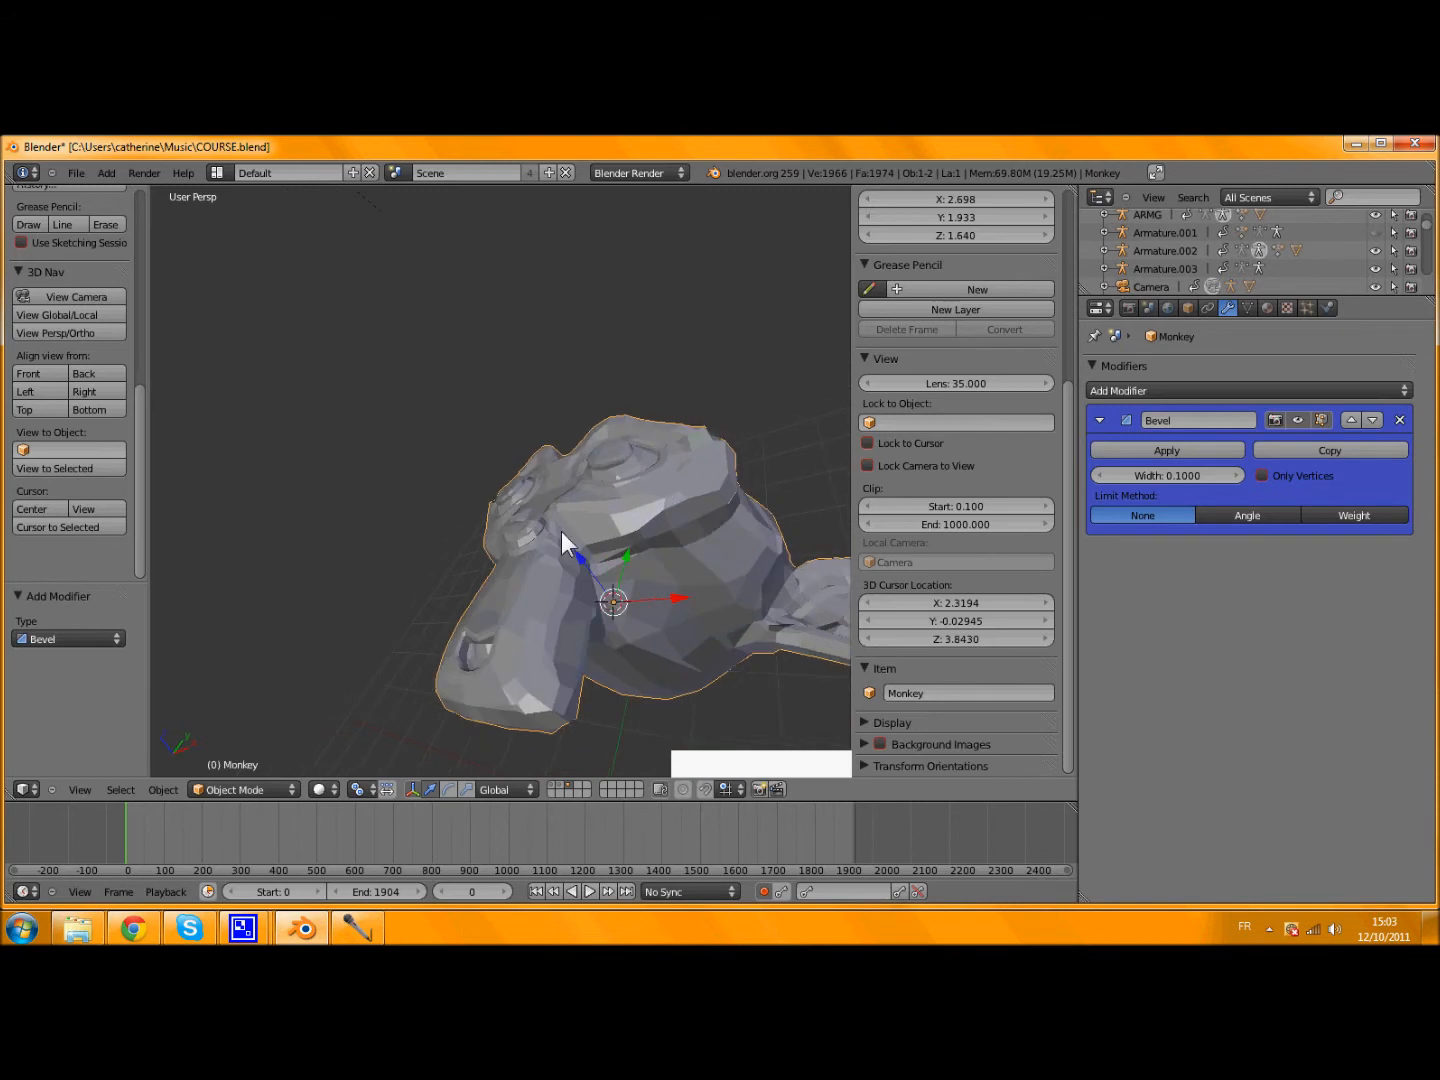
scroll(561, 528, "up", 3)
scroll(567, 503, "down", 3)
left_click_drag(1133, 480, 989, 481)
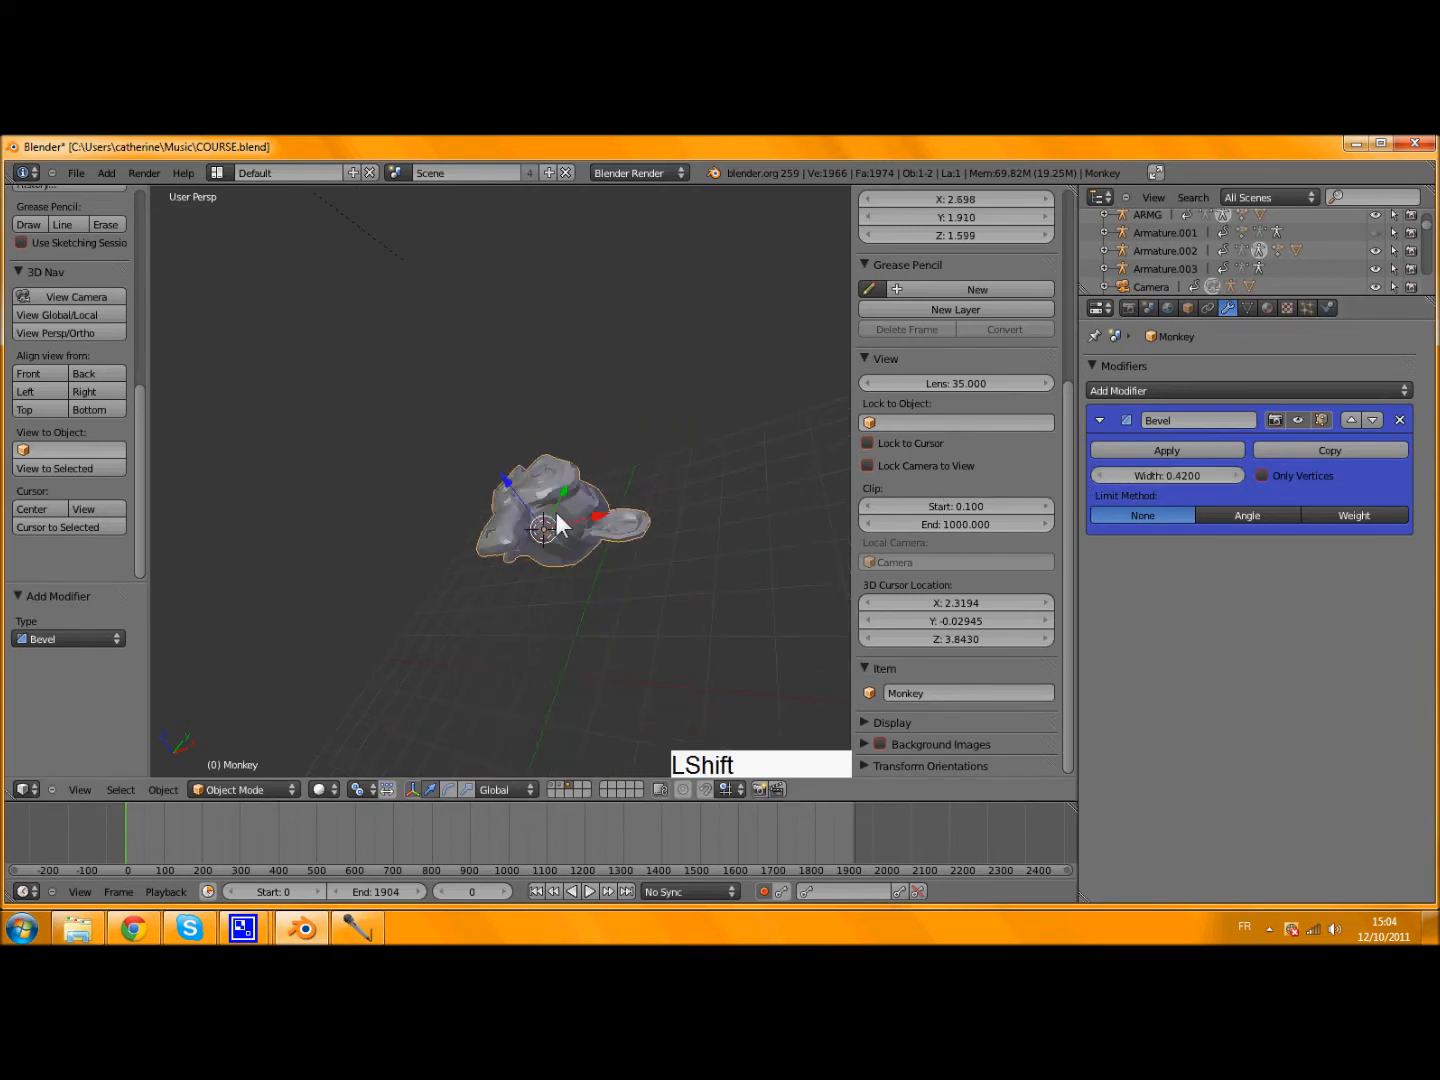
- Add a cube at the 3D cursor and give it a Bevel modifier with a width of 0.02
key("shift+a")
mouse_move(553, 509)
left_click(622, 526)
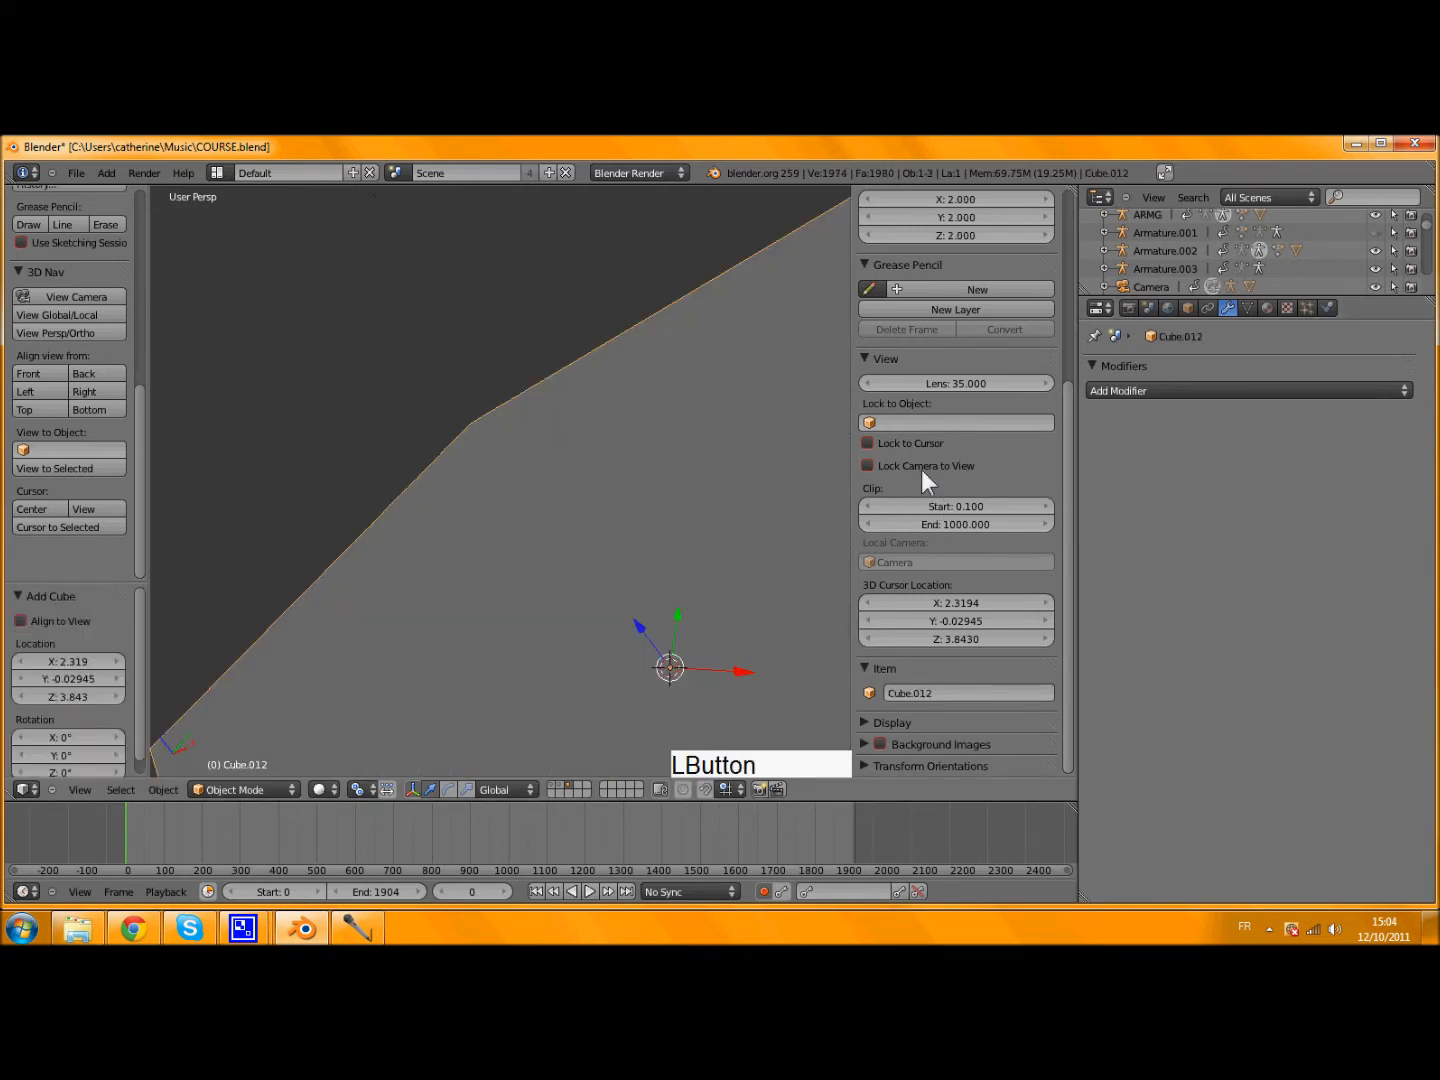
scroll(841, 473, "down", 6)
left_click(1125, 392)
left_click(1057, 449)
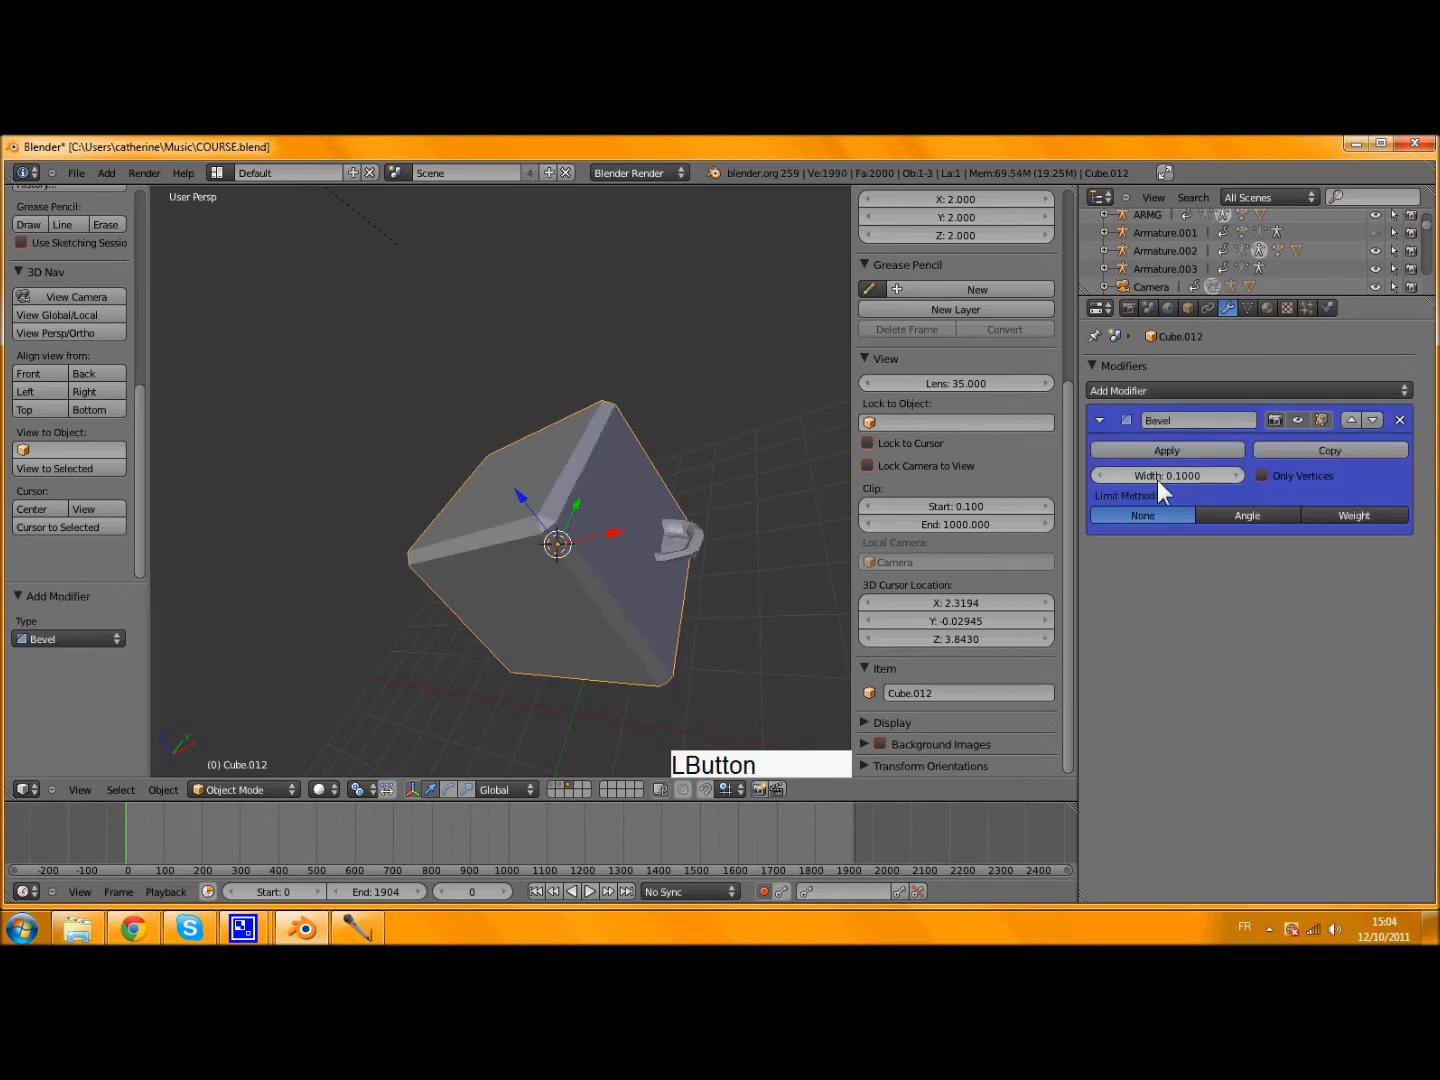
left_click_drag(1140, 473, 1090, 482)
scroll(682, 489, "up", 2)
scroll(681, 488, "up", 2)
scroll(682, 489, "down", 6)
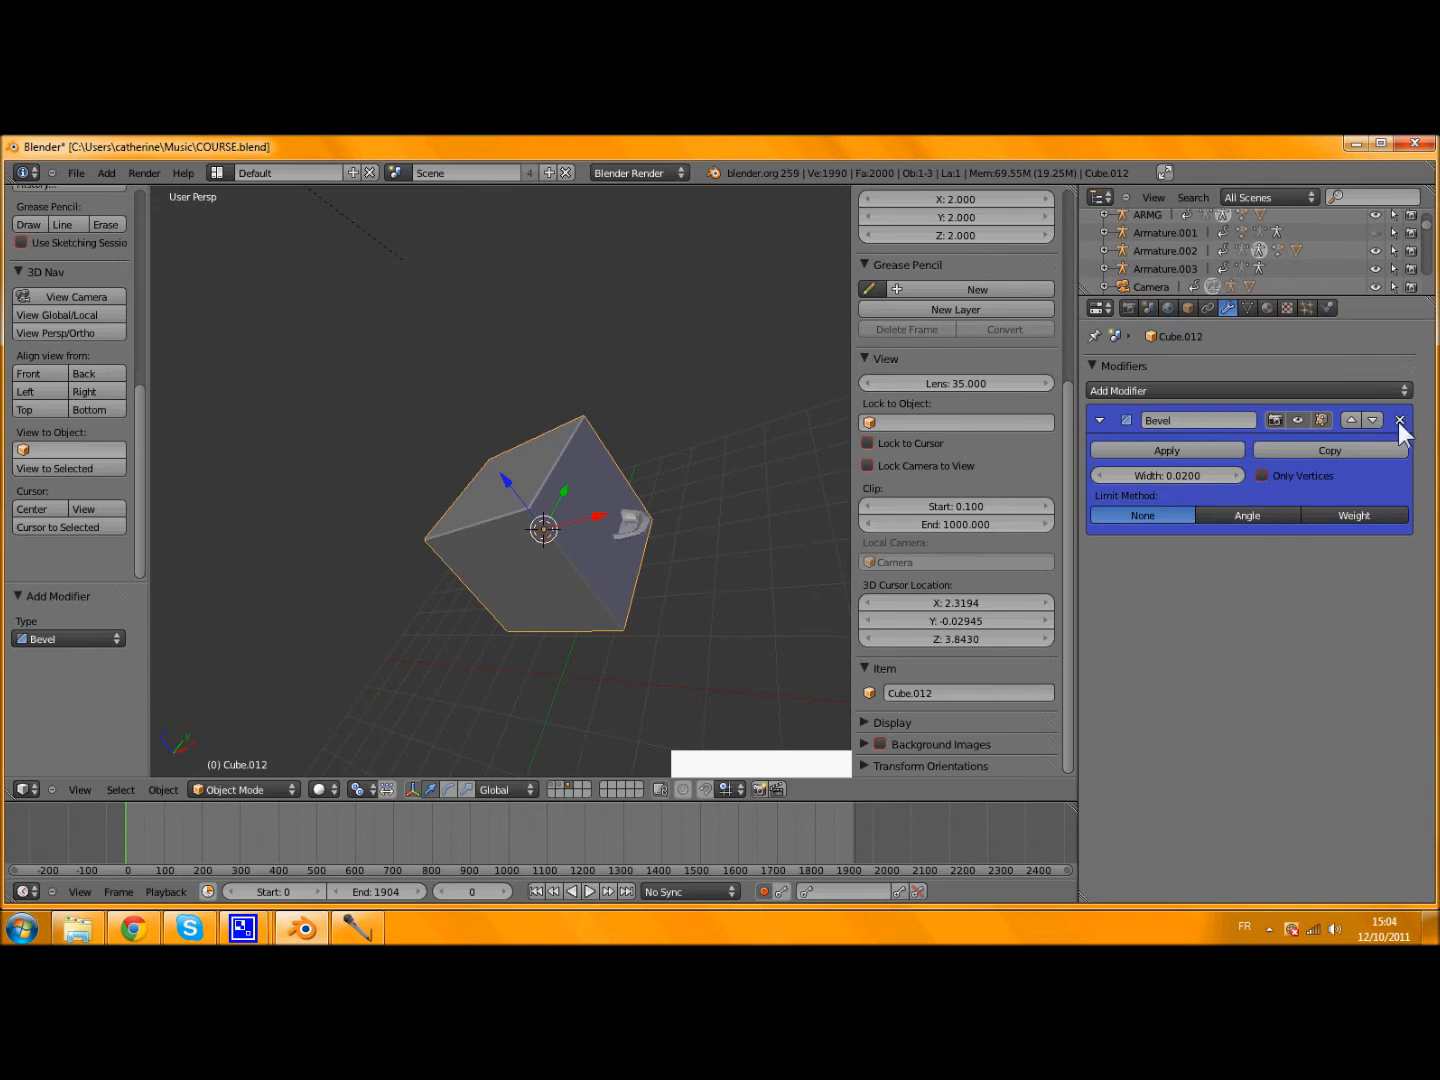
- Select individual cube faces in Edit Mode and examine how the unapplied bevel relates to the editable geometry
scroll(588, 458, "up", 4)
key("Tab")
scroll(687, 596, "down", 3)
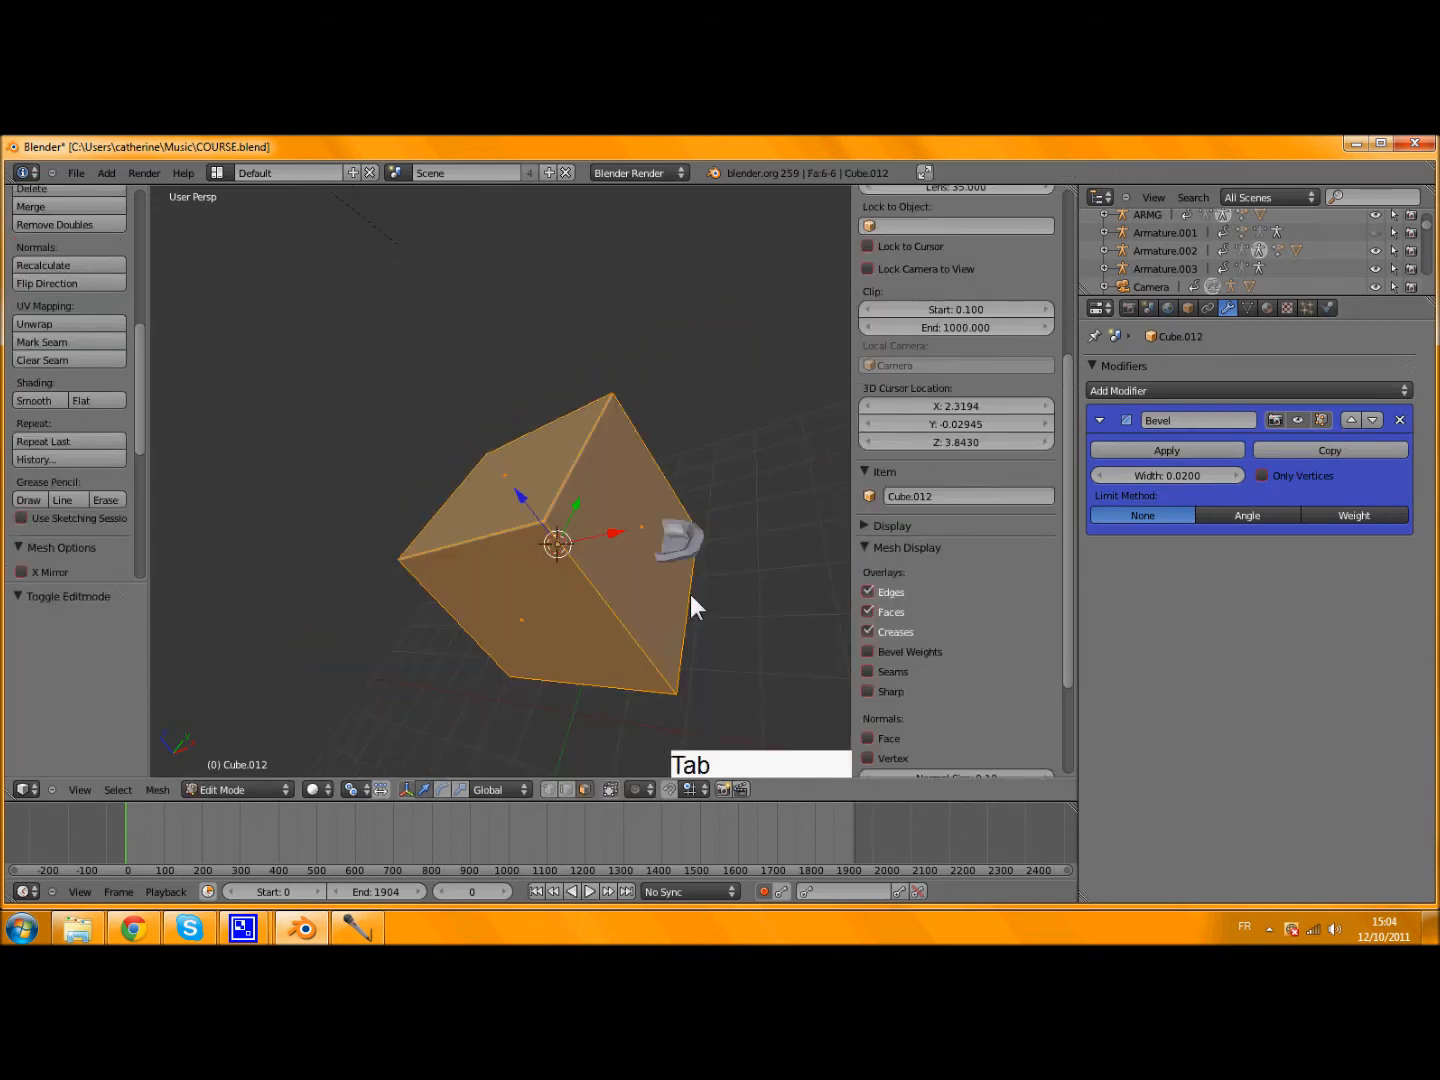
right_click(544, 538)
scroll(545, 526, "up", 4)
scroll(554, 526, "down", 4)
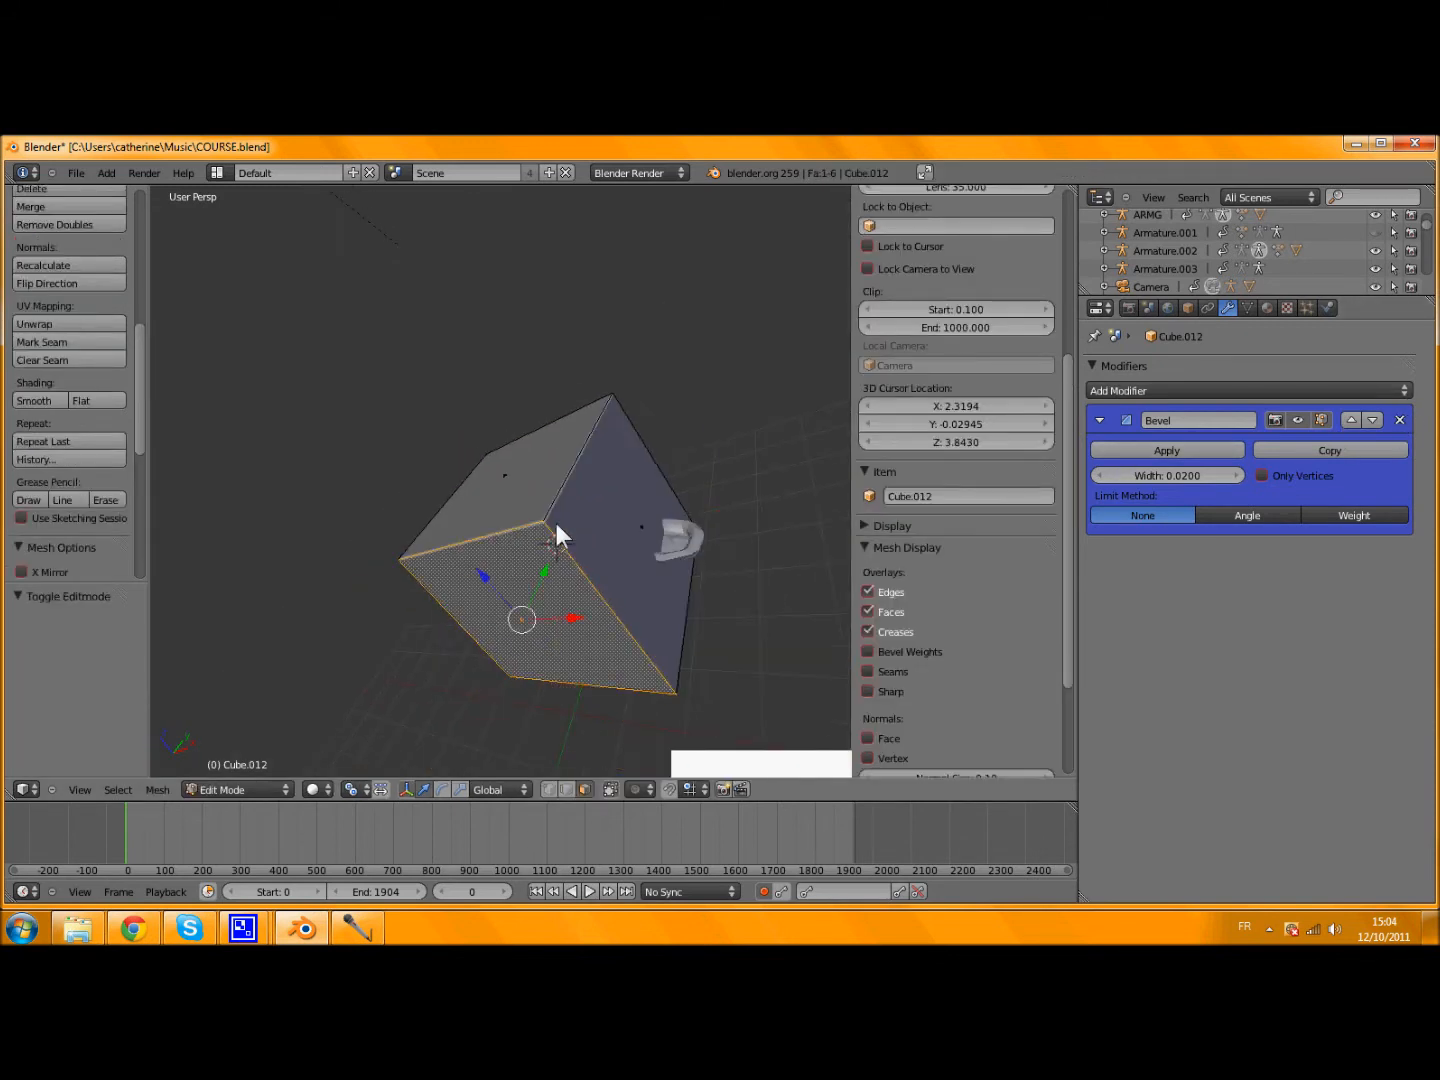
right_click(556, 523)
scroll(548, 530, "up", 2)
scroll(667, 657, "up", 3)
scroll(671, 657, "down", 3)
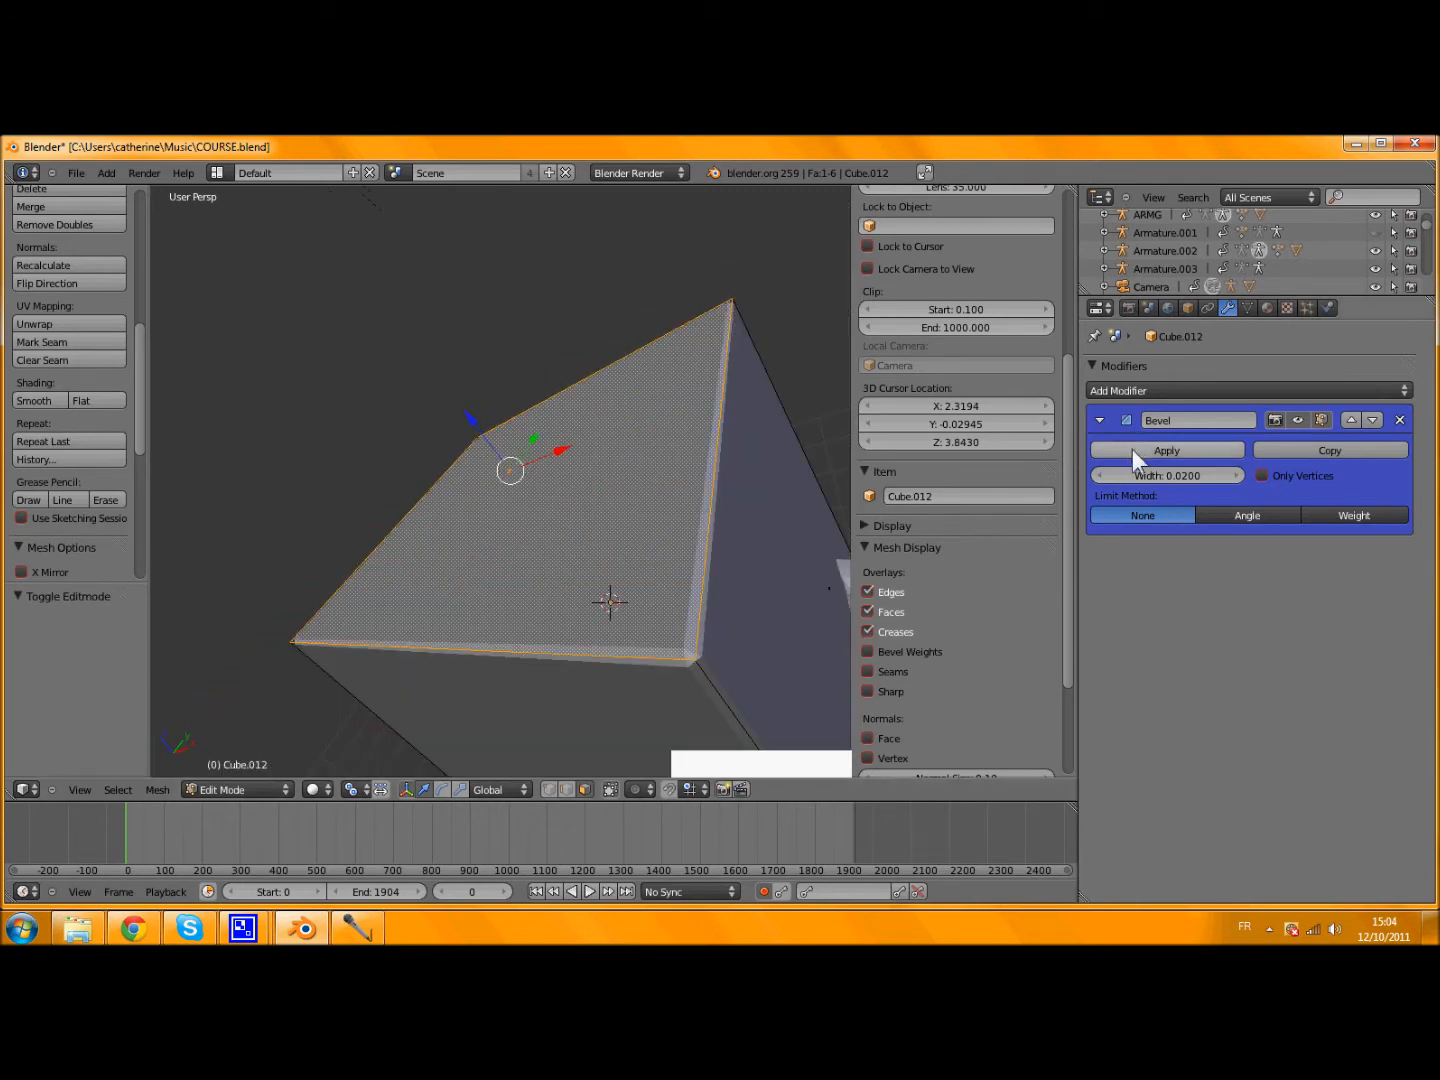
- Try applying the cube's Bevel modifier in Edit Mode, and apply it from Object Mode
key("Tab")
key("Tab")
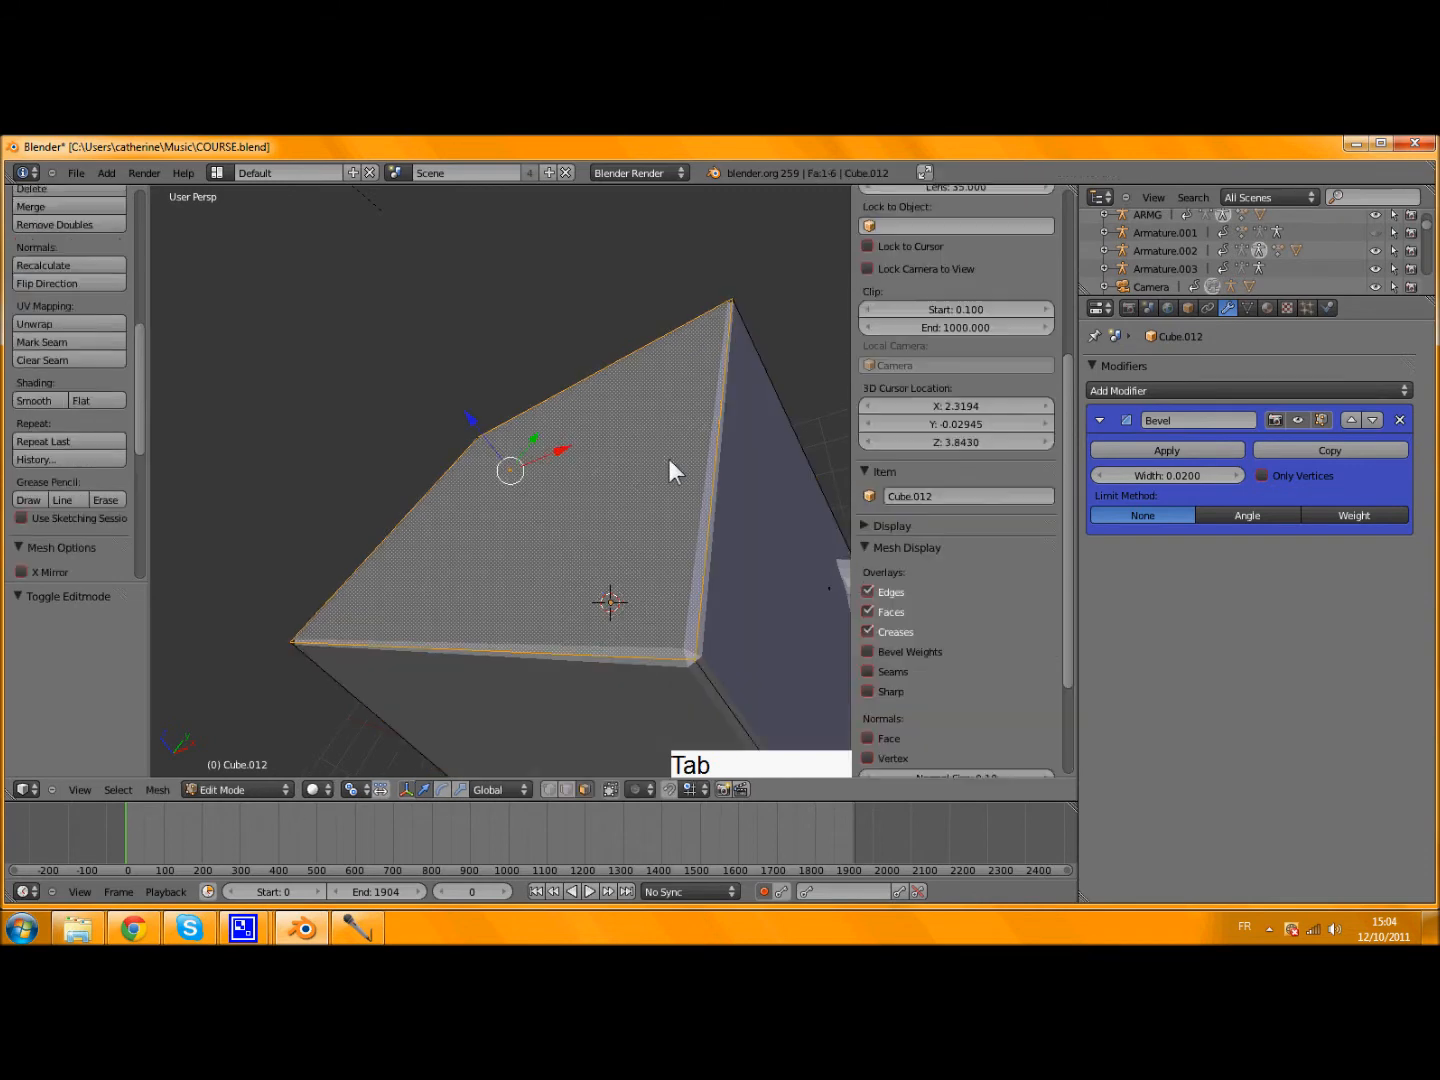
left_click(1193, 470)
left_click(1188, 454)
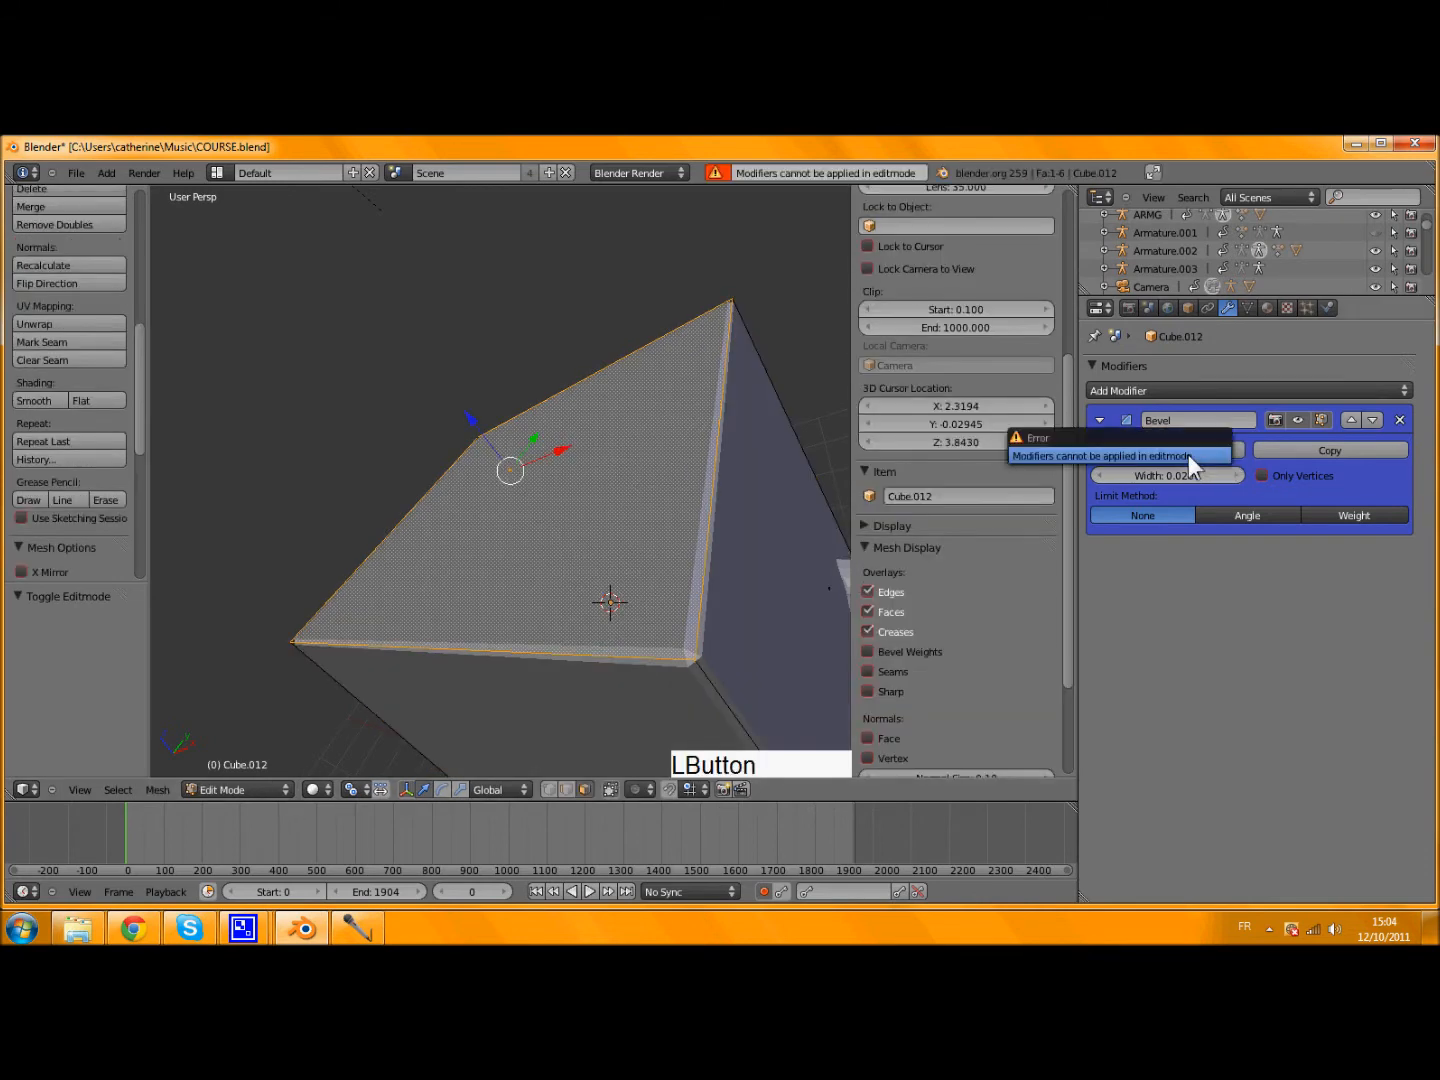
key("Tab")
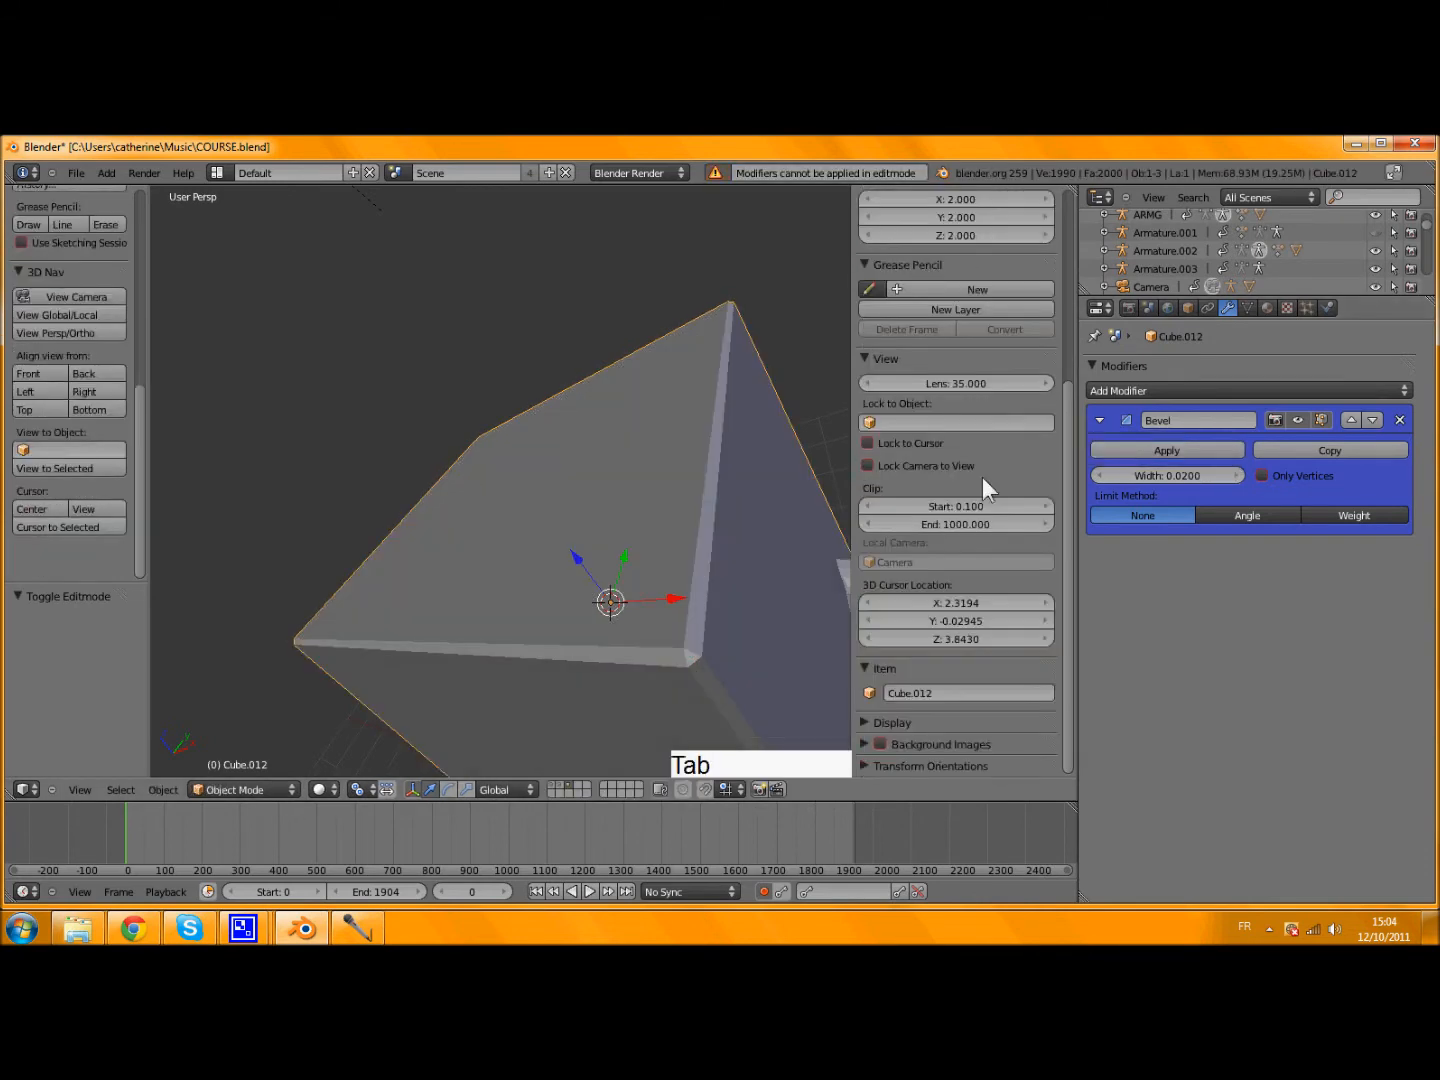
left_click(1125, 449)
- In Edit Mode, try moving one of the cube's bevel faces, undo the move, and return to Object Mode
key("Tab")
right_click(709, 604)
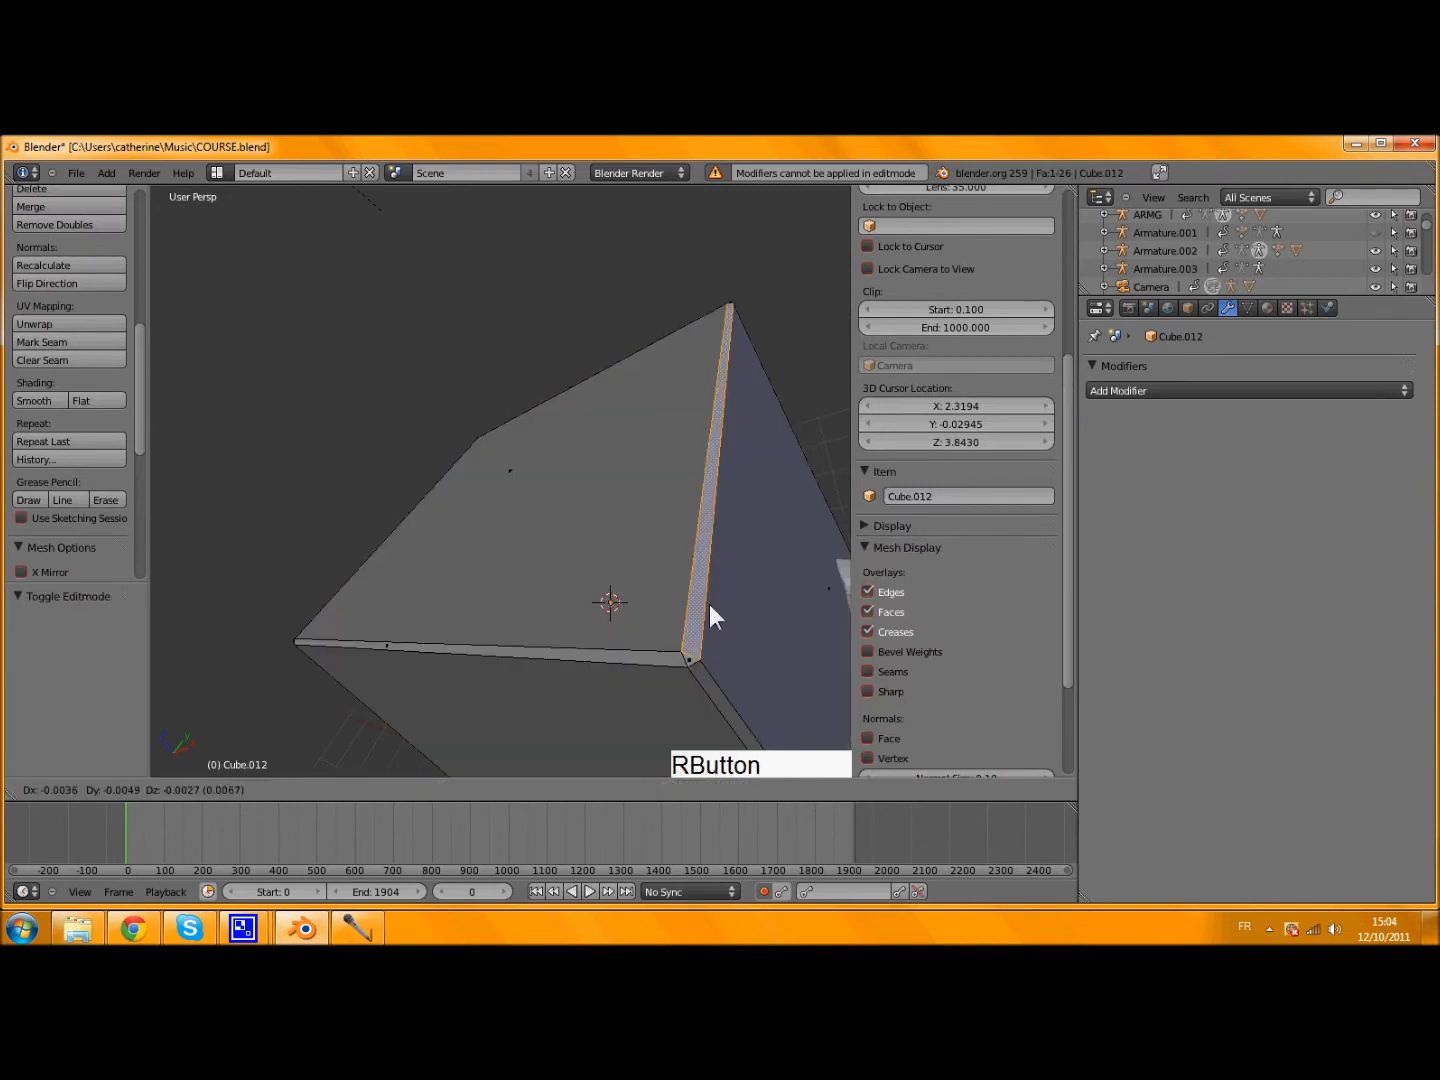
right_click_drag(709, 604, 740, 374)
key("ctrl+z")
key("Tab")
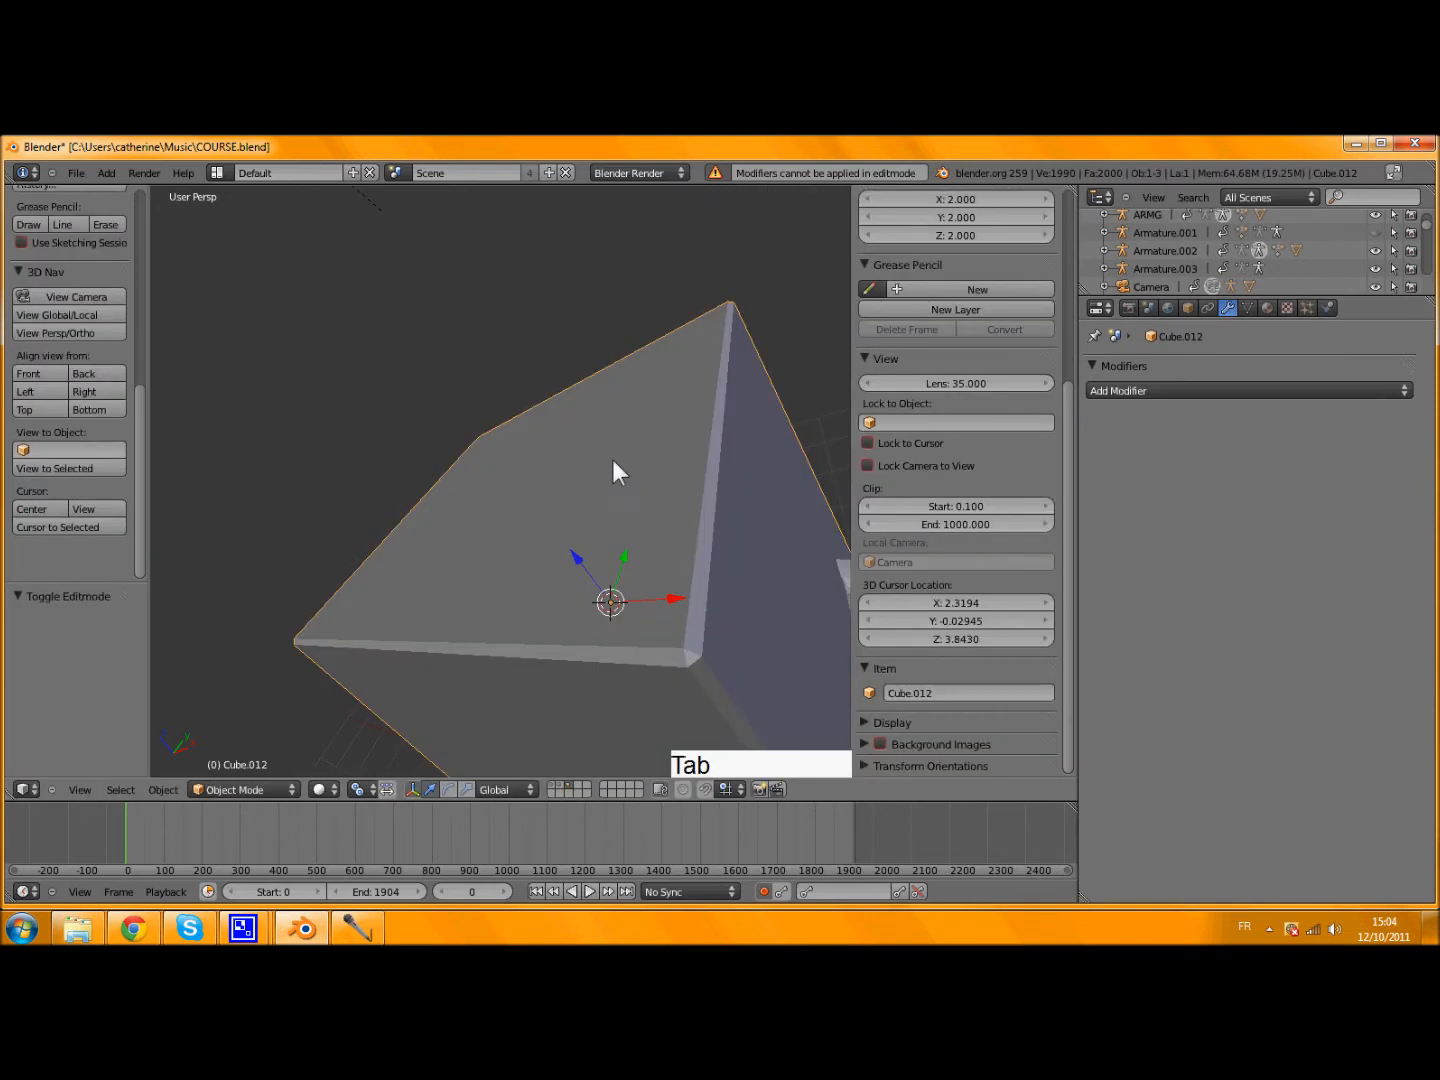
- Delete the cube and remove the Bevel modifier from the monkey
key("Delete")
key("Return")
right_click(802, 538)
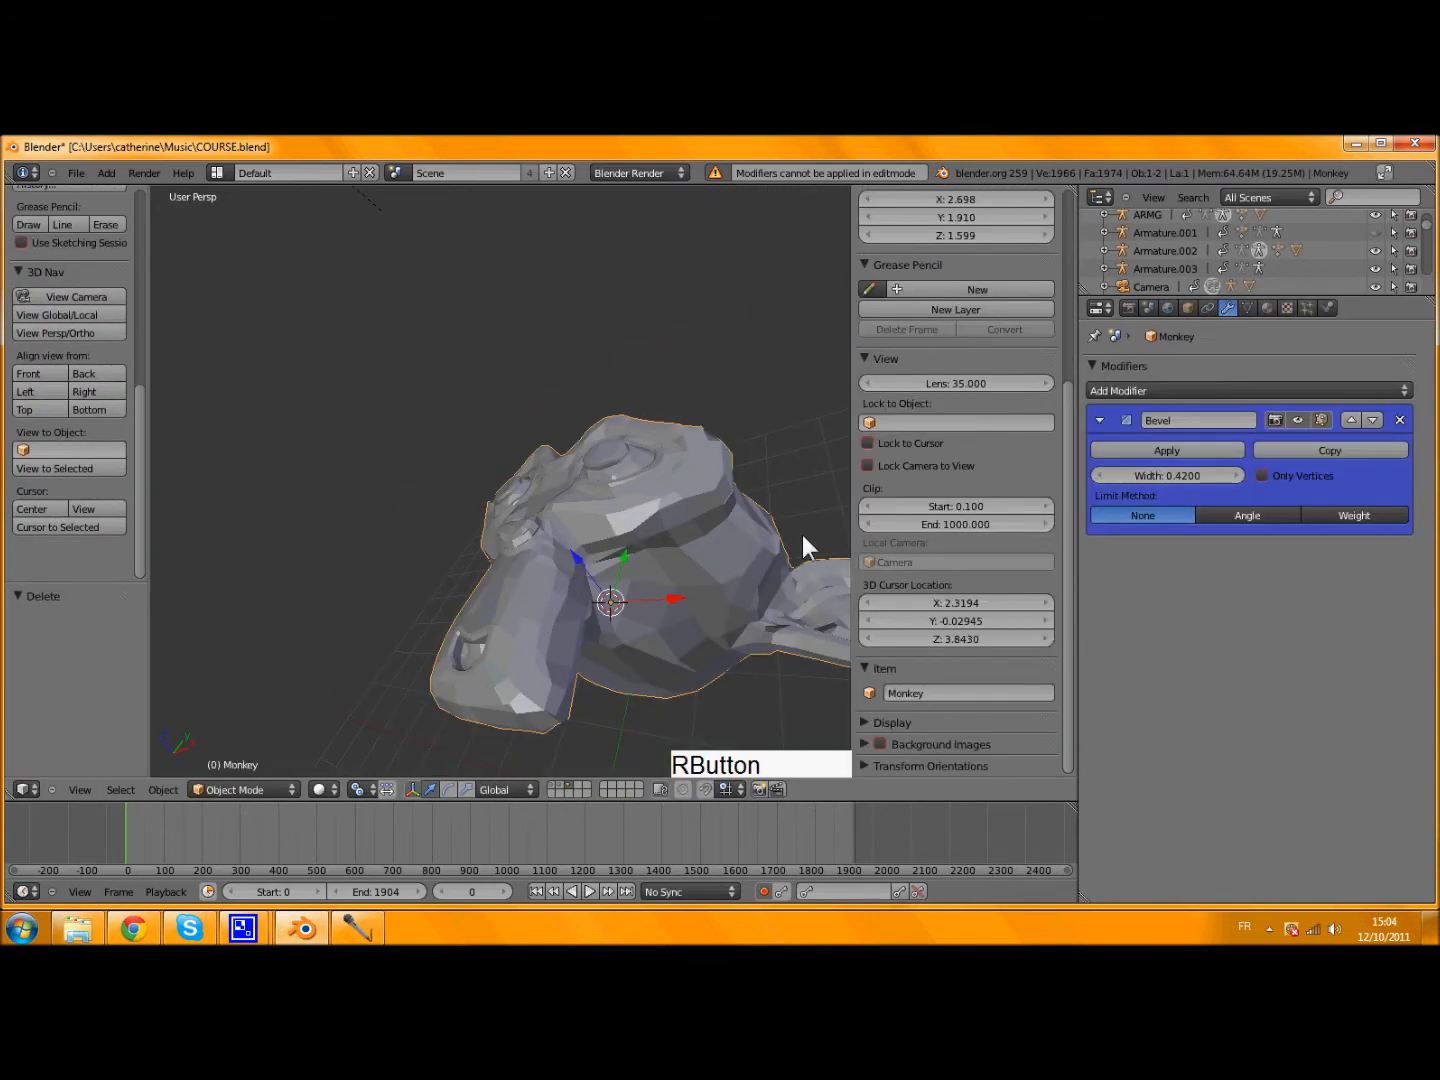
left_click(1400, 420)
left_click(1236, 394)
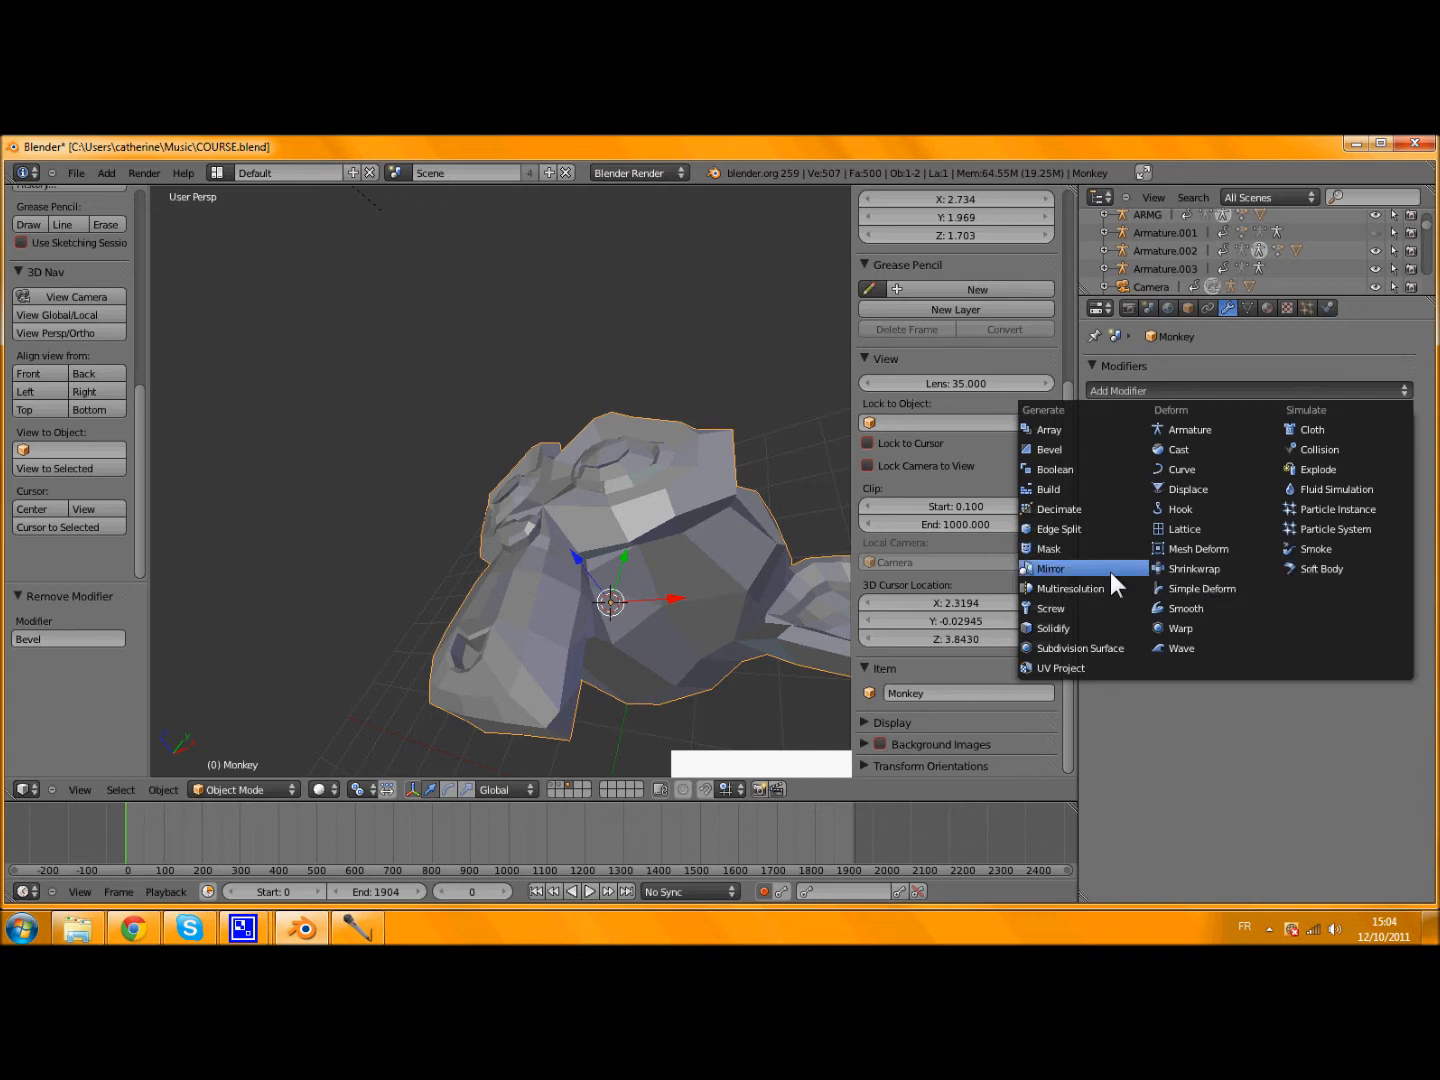
left_click(1071, 469)
left_click(1208, 715)
- Add an icosphere over the monkey, scale it to about 2.6 × 2.8 × 2.8 units, and reposition it so it overlaps the head
scroll(577, 492, "down", 6)
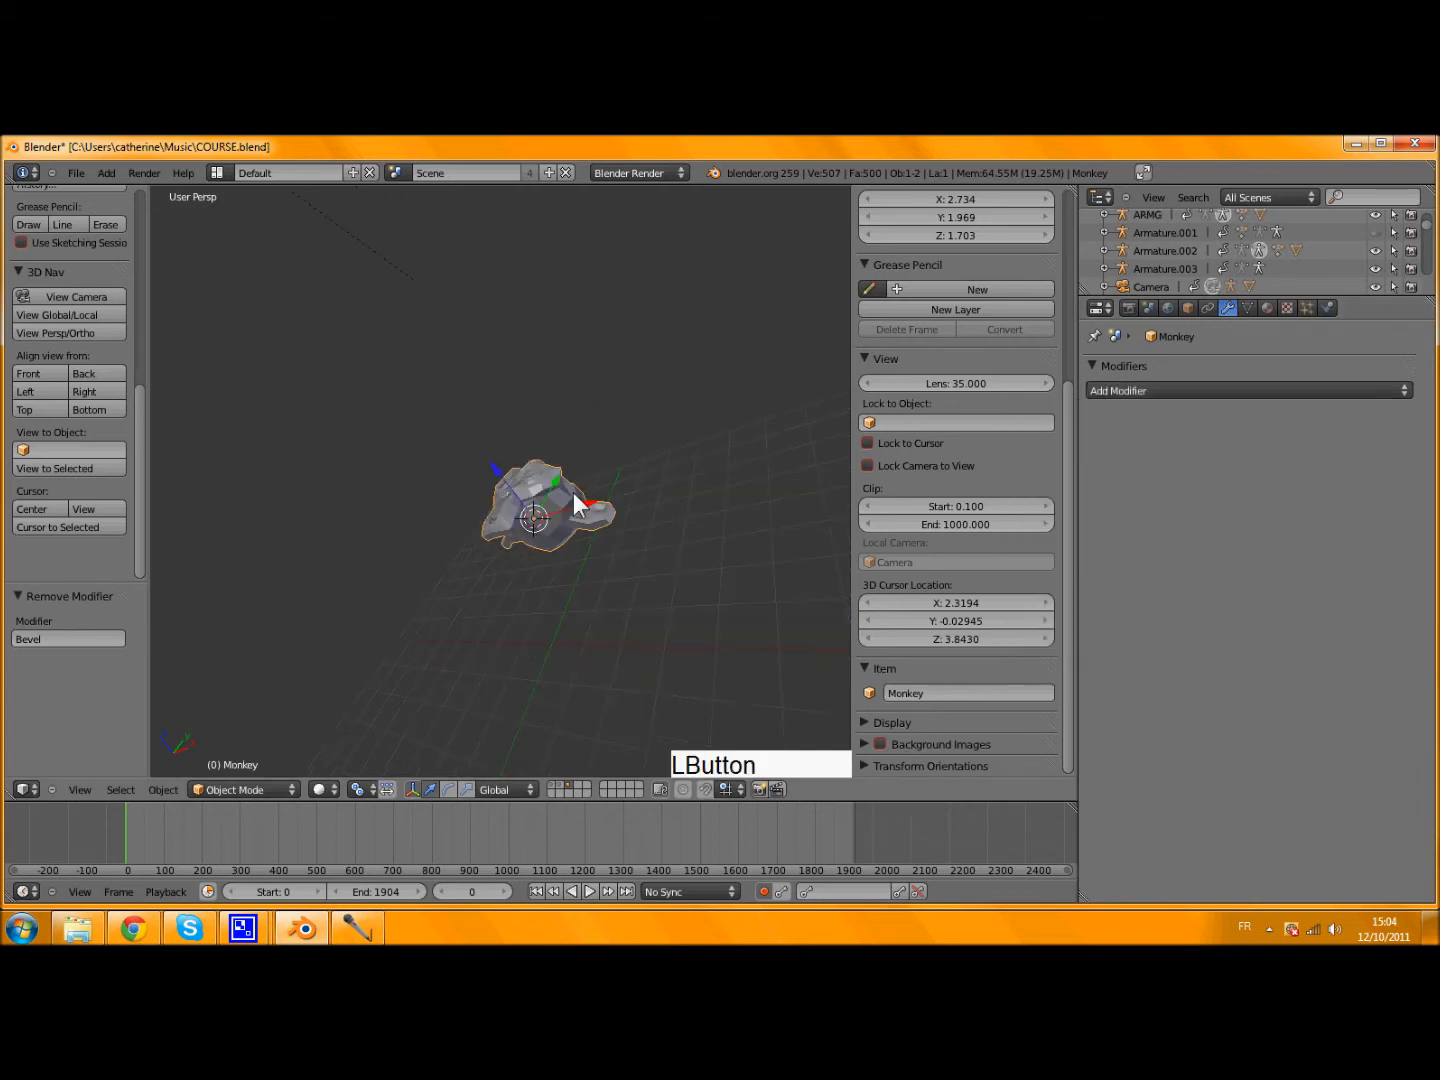
key("shift+a")
mouse_move(580, 489)
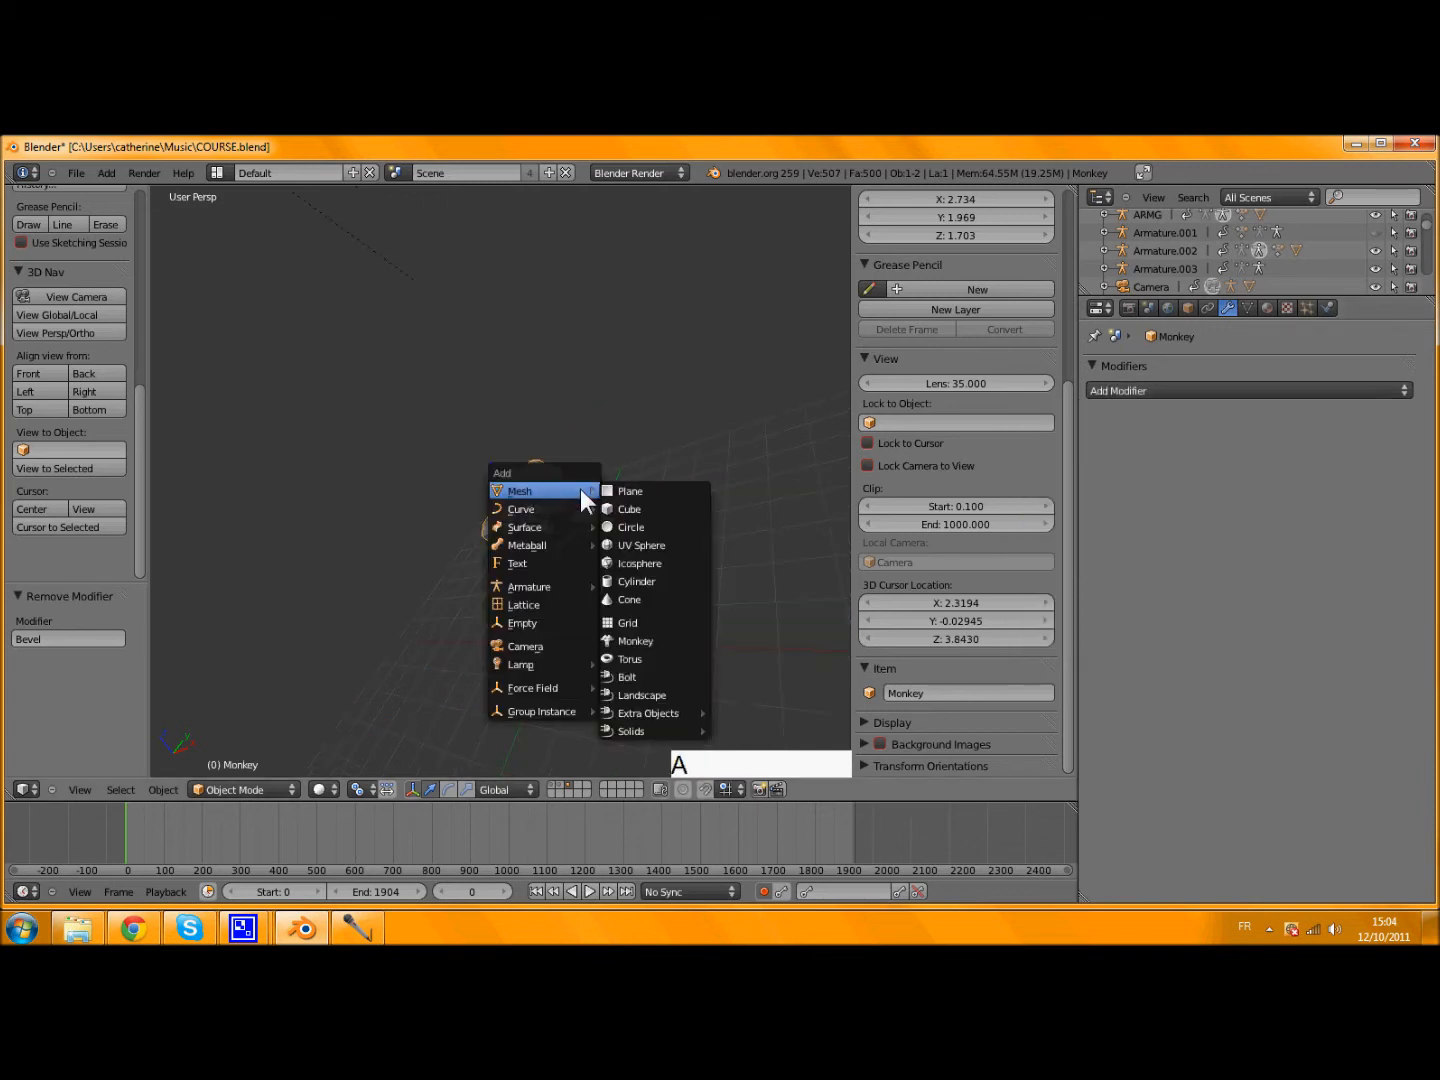
left_click(650, 563)
left_click_drag(509, 476, 460, 421)
key("s")
left_click(455, 467)
key("s")
left_click(419, 456)
middle_click_drag(460, 421, 760, 490)
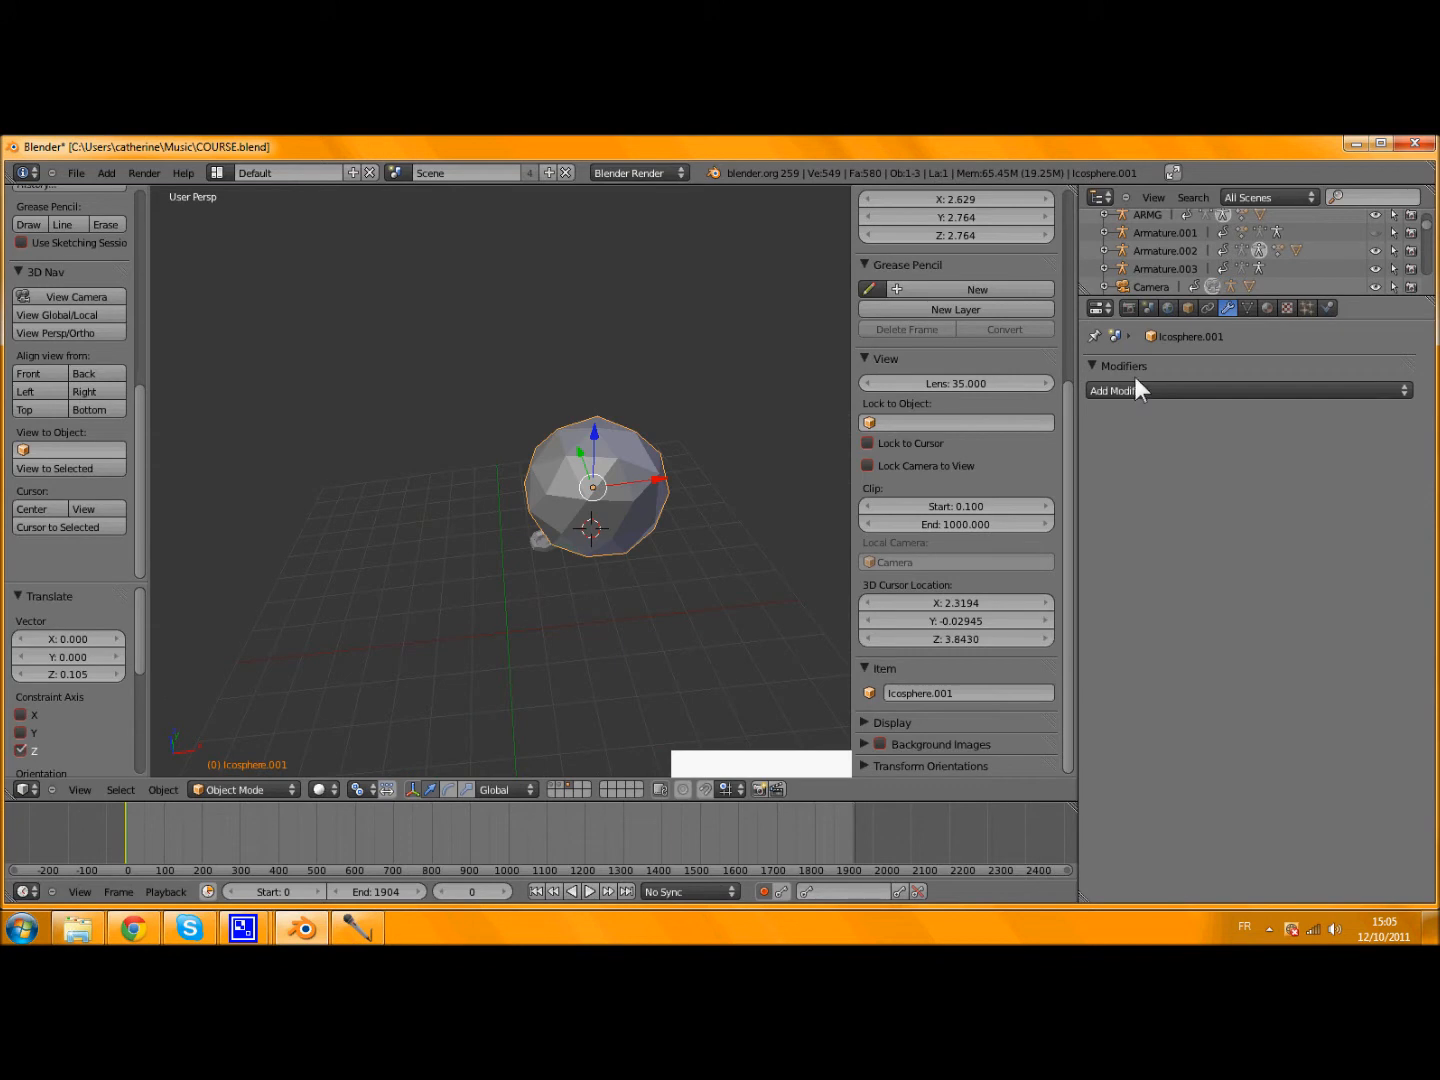
- Add a Boolean modifier to the icosphere with the Difference operation and Monkey as its object, and apply it
left_click(1136, 391)
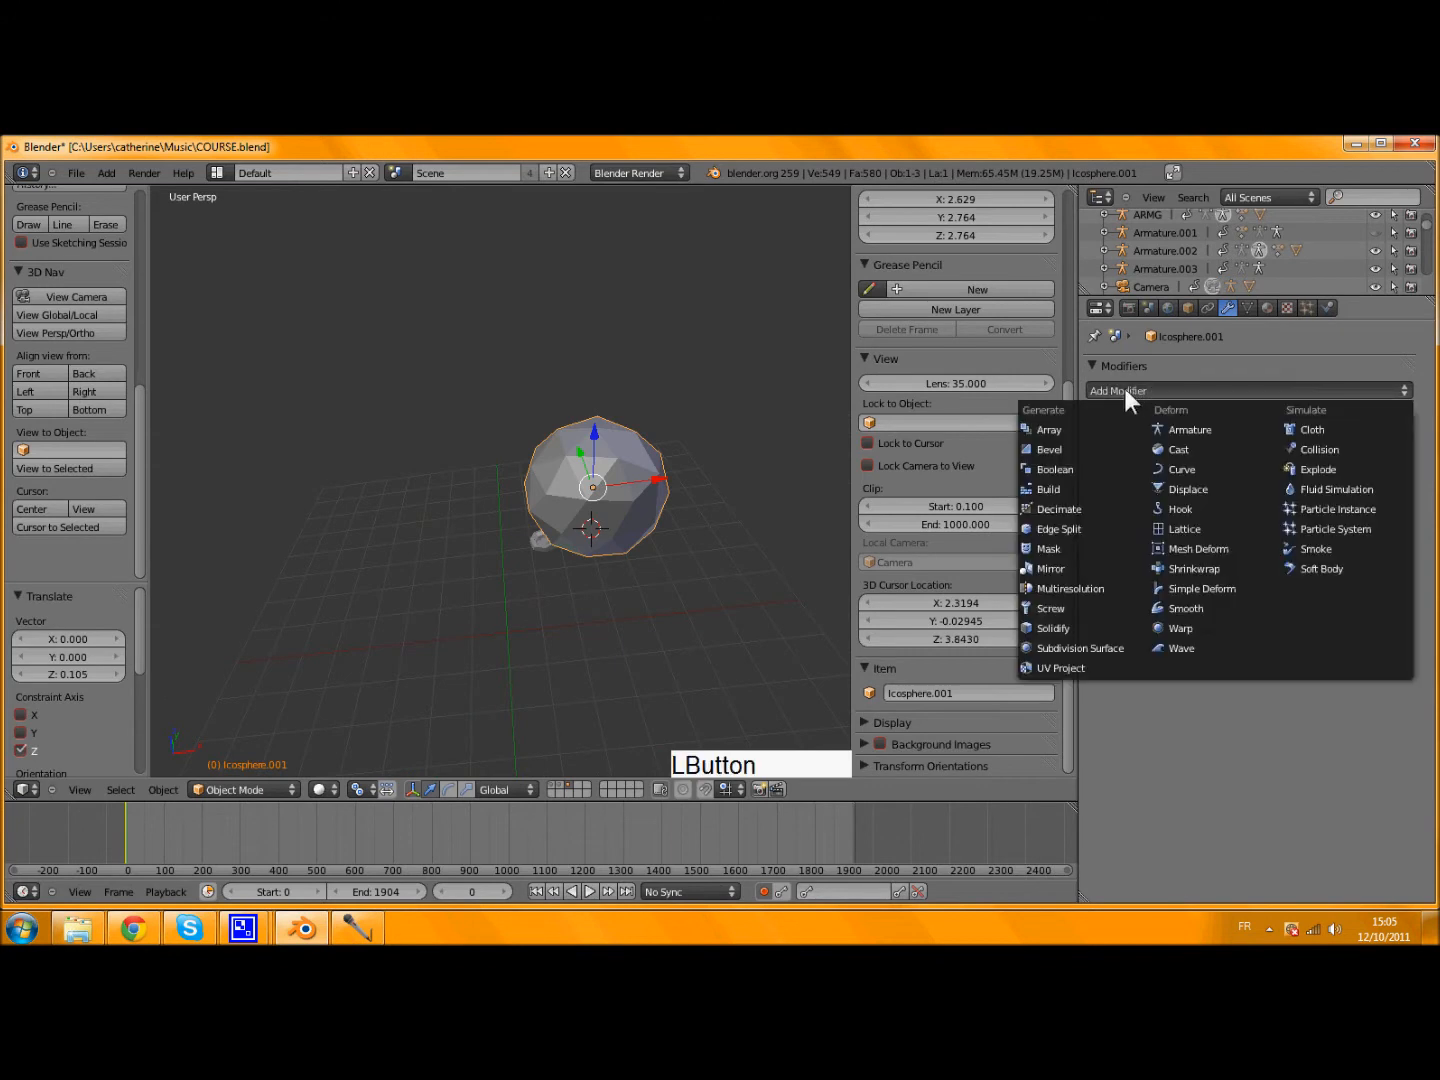
left_click(1068, 467)
left_click(1146, 496)
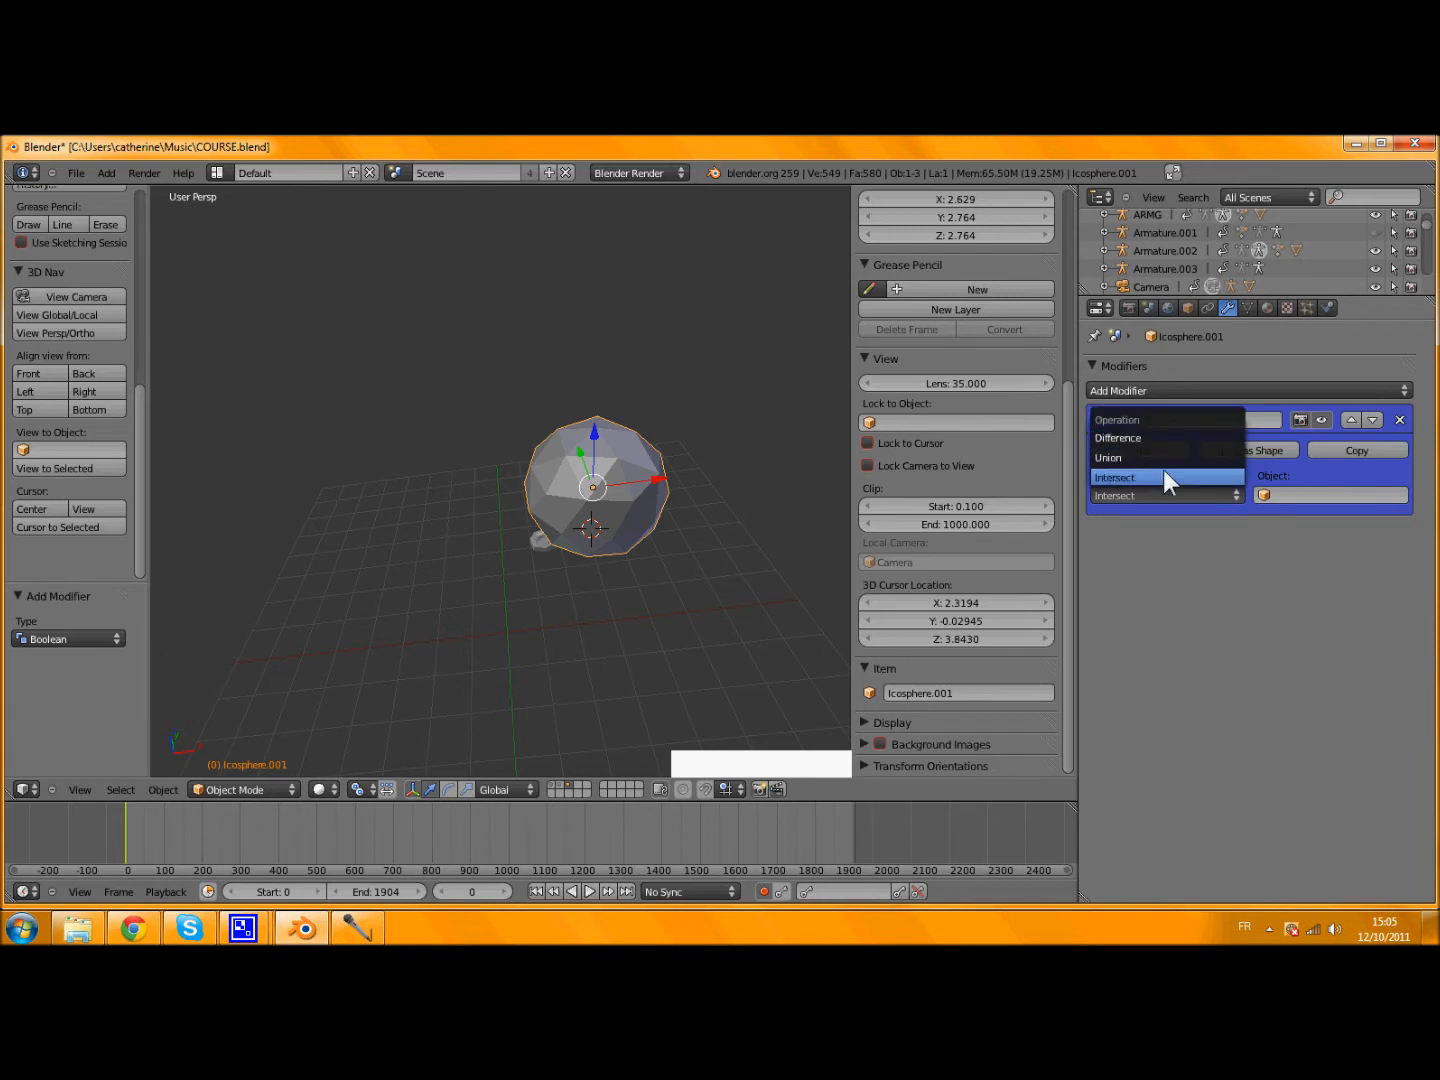
left_click(1165, 437)
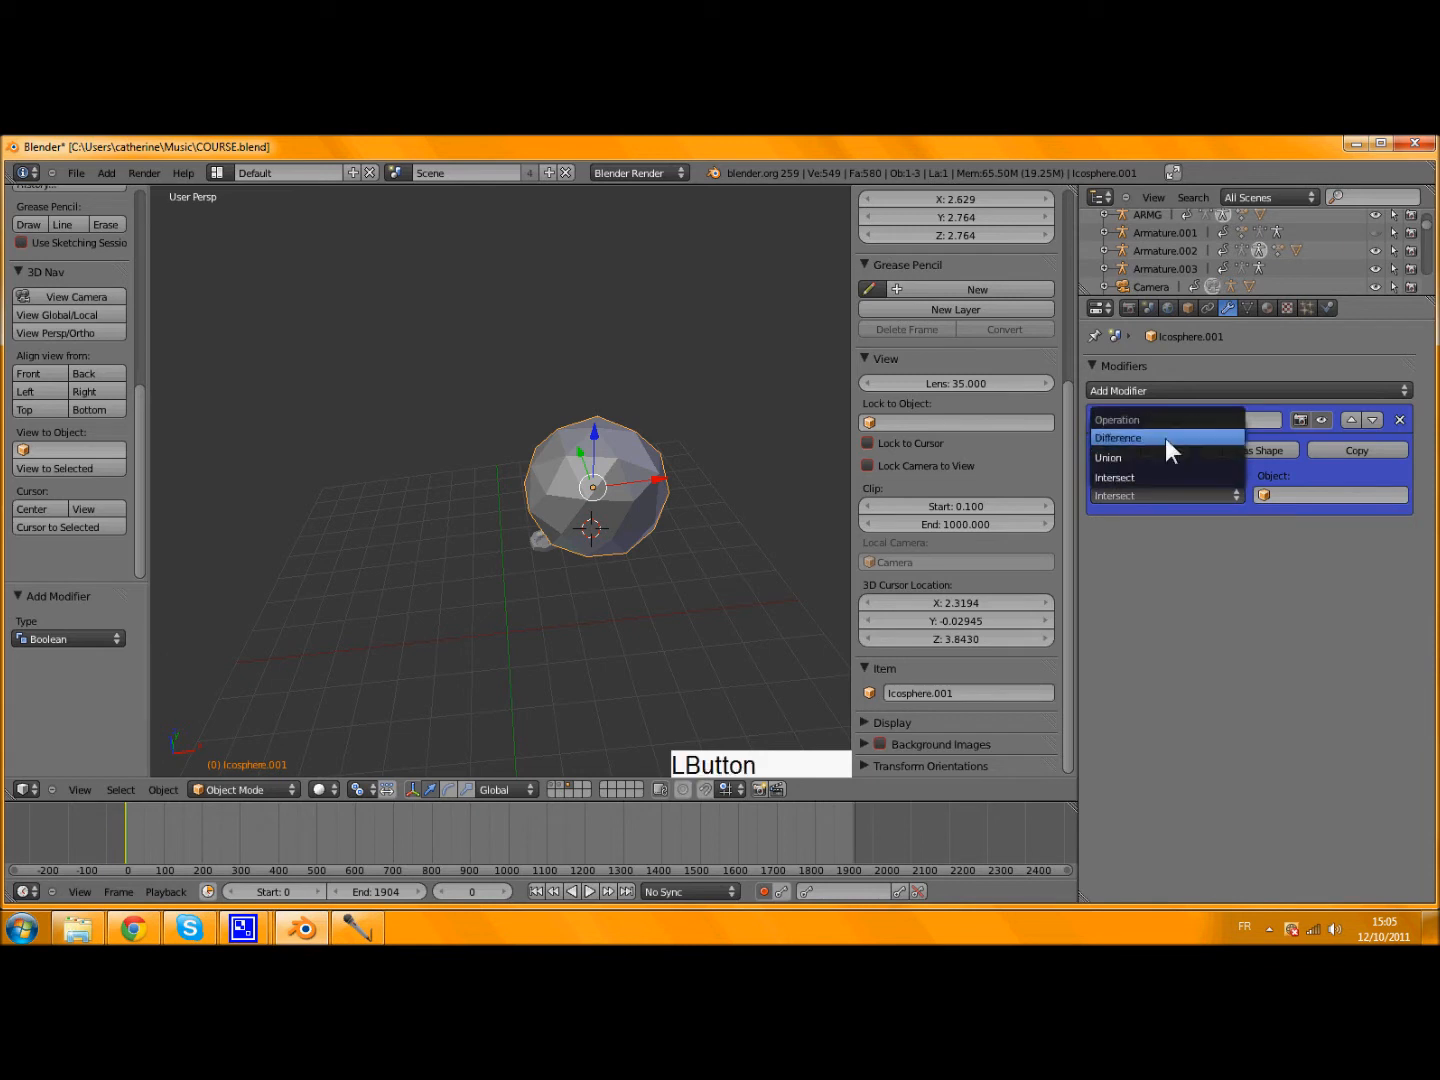
left_click(1317, 493)
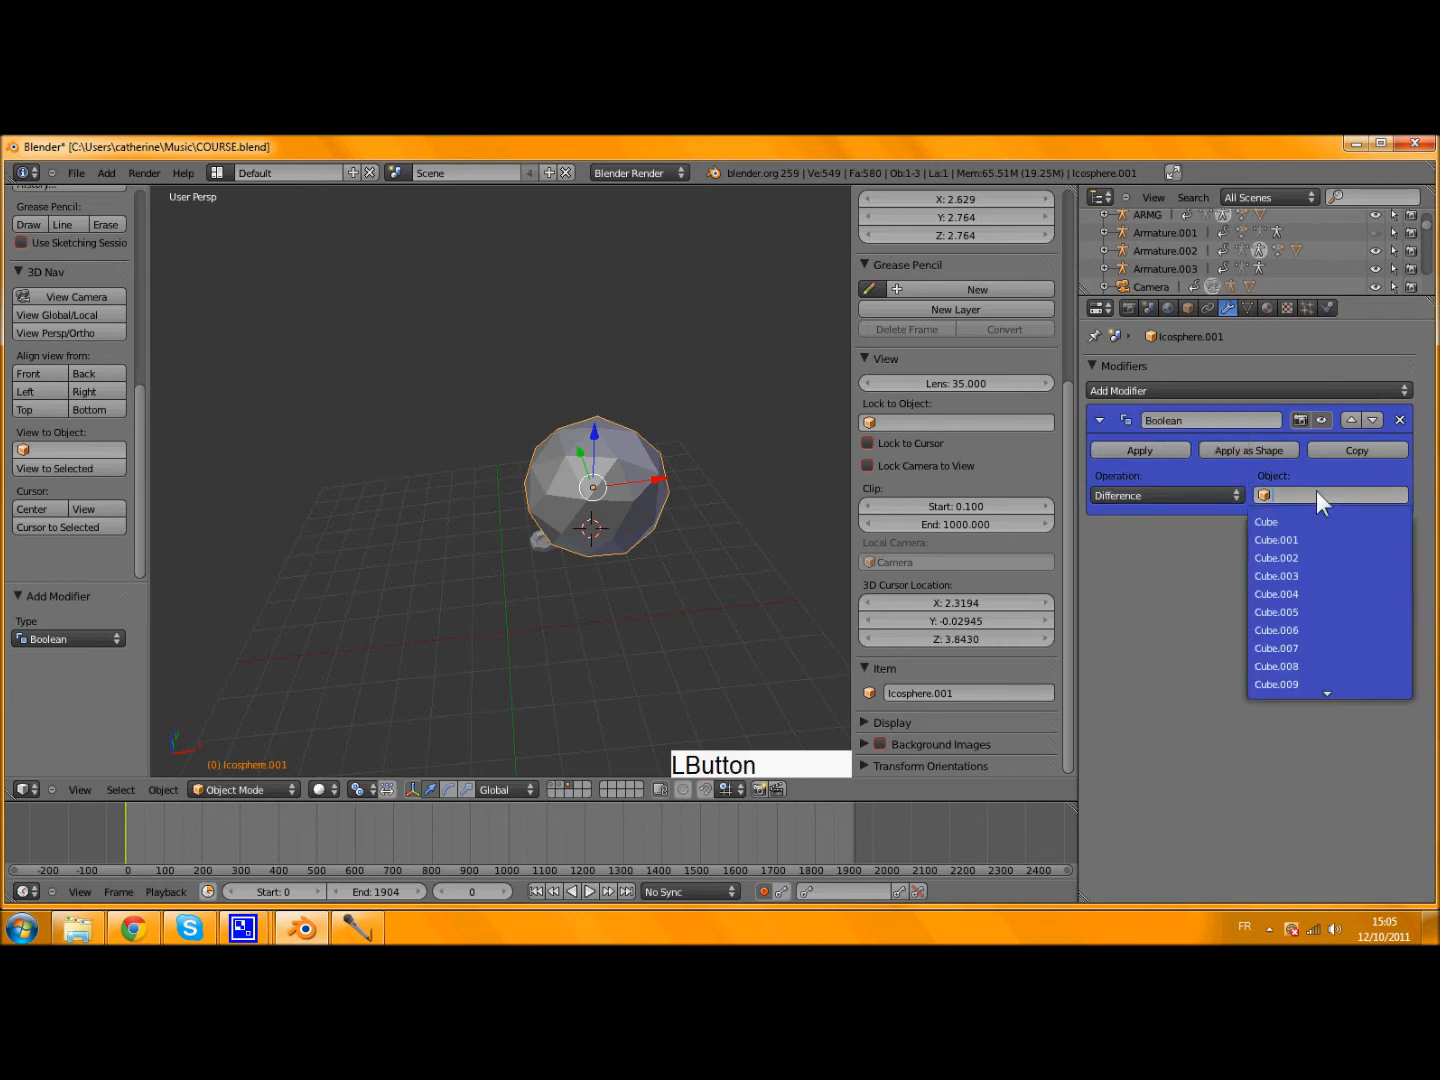
type("mo")
left_click(1302, 523)
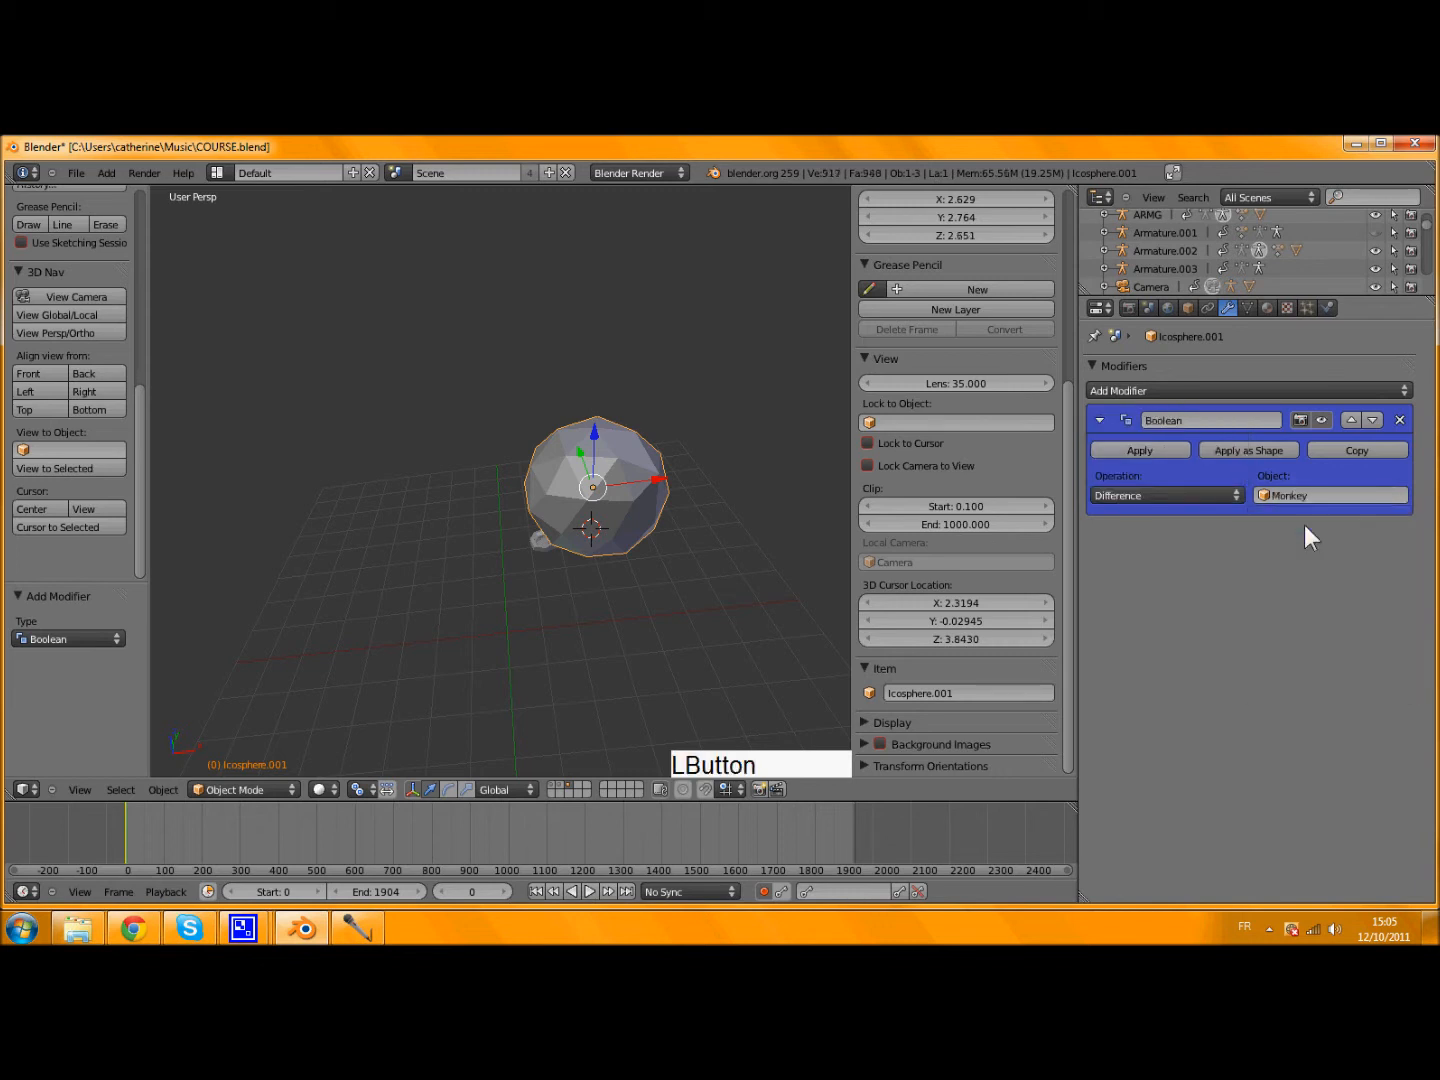
left_click(1124, 446)
- Separate the two objects by moving the icosphere about 2.4 units up and the monkey about 2.7 units down along Z
left_click_drag(597, 440, 567, 320)
middle_click_drag(567, 320, 351, 275)
scroll(324, 299, "up", 4)
right_click(324, 298)
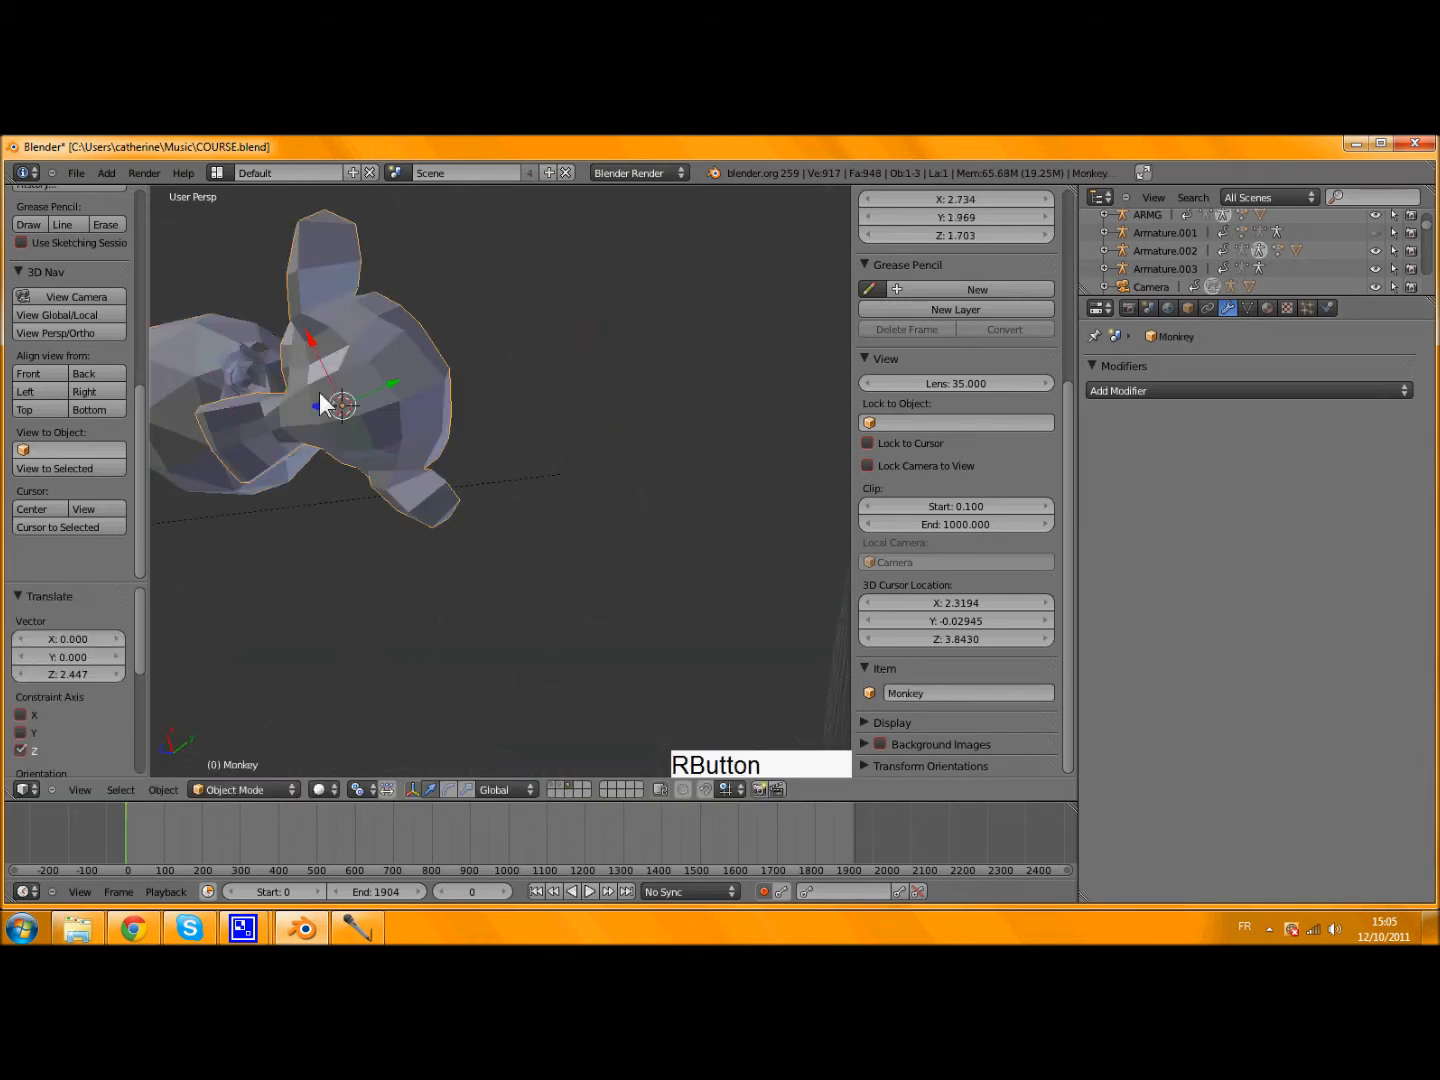
left_click_drag(317, 406, 257, 283)
middle_click_drag(257, 300, 270, 492)
- In wireframe and Edit Mode, try moving one of the icosphere's faces, undo the move, and return to Object Mode
right_click(316, 631)
mouse_move(317, 631)
middle_mouse_down()
mouse_move(383, 570)
mouse_move(380, 499)
mouse_move(404, 449)
mouse_move(388, 491)
middle_mouse_up()
key("z")
key("z")
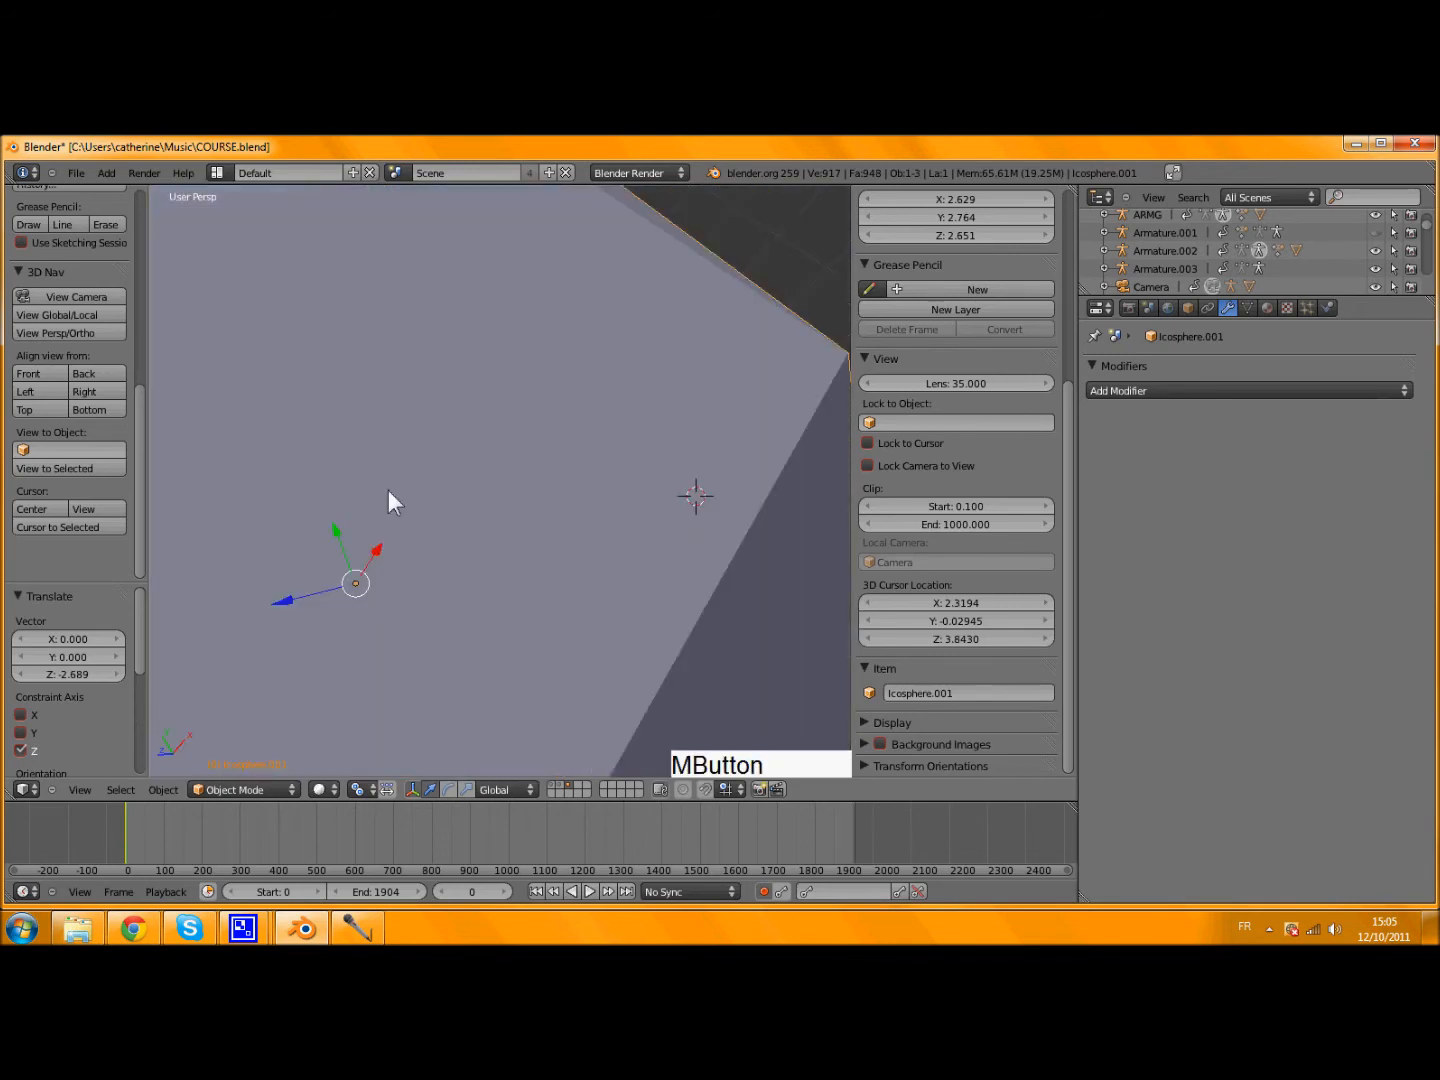
key("Tab")
scroll(387, 493, "down", 8)
right_click(413, 483)
key("z")
right_click_drag(483, 494, 566, 499)
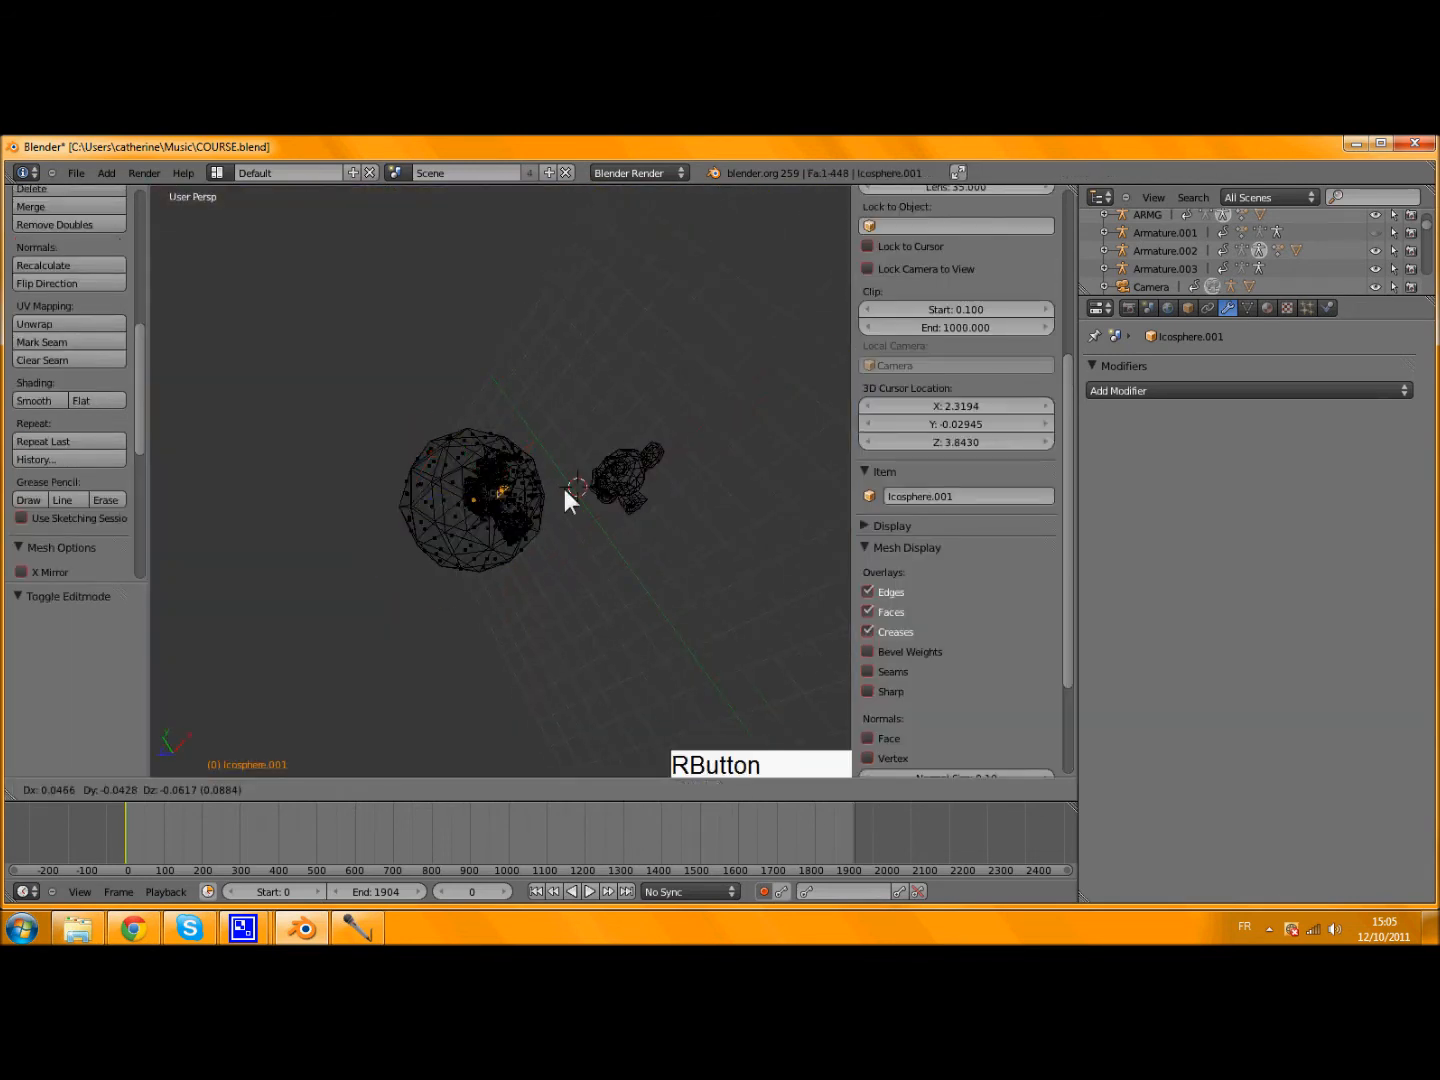
left_click(595, 482)
key("ctrl+z")
key("Tab")
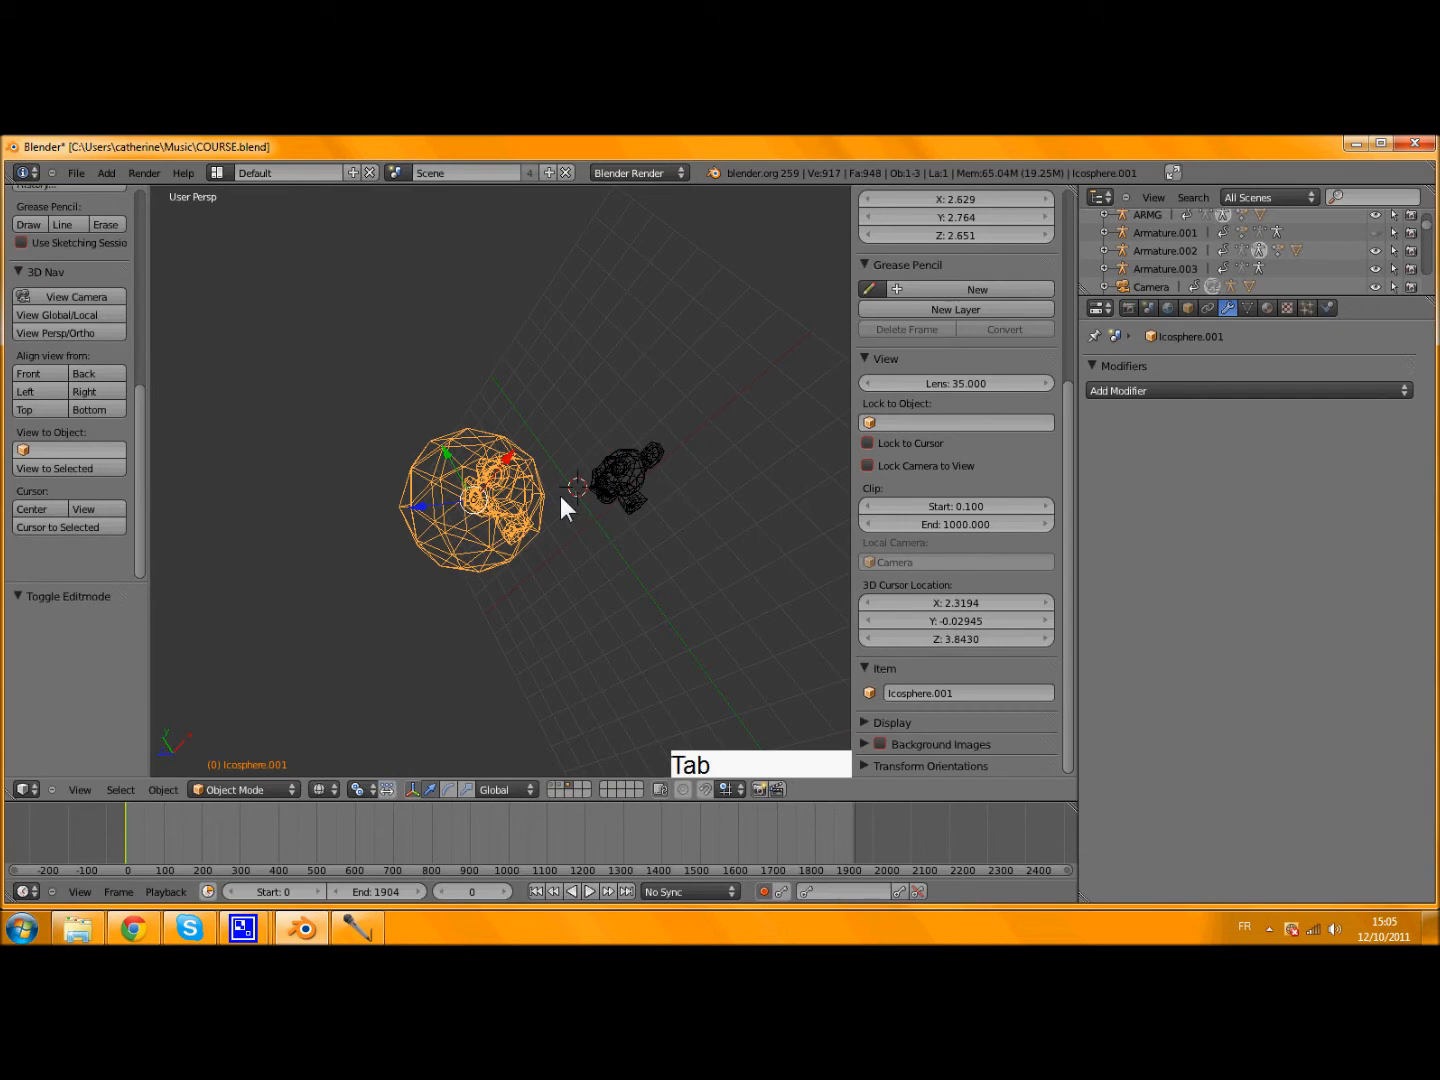
- Delete the icosphere, check the monkey's mesh in Edit Mode, and return it to Object Mode with solid shading
key("x")
key("Return")
right_click(583, 473)
key("Tab")
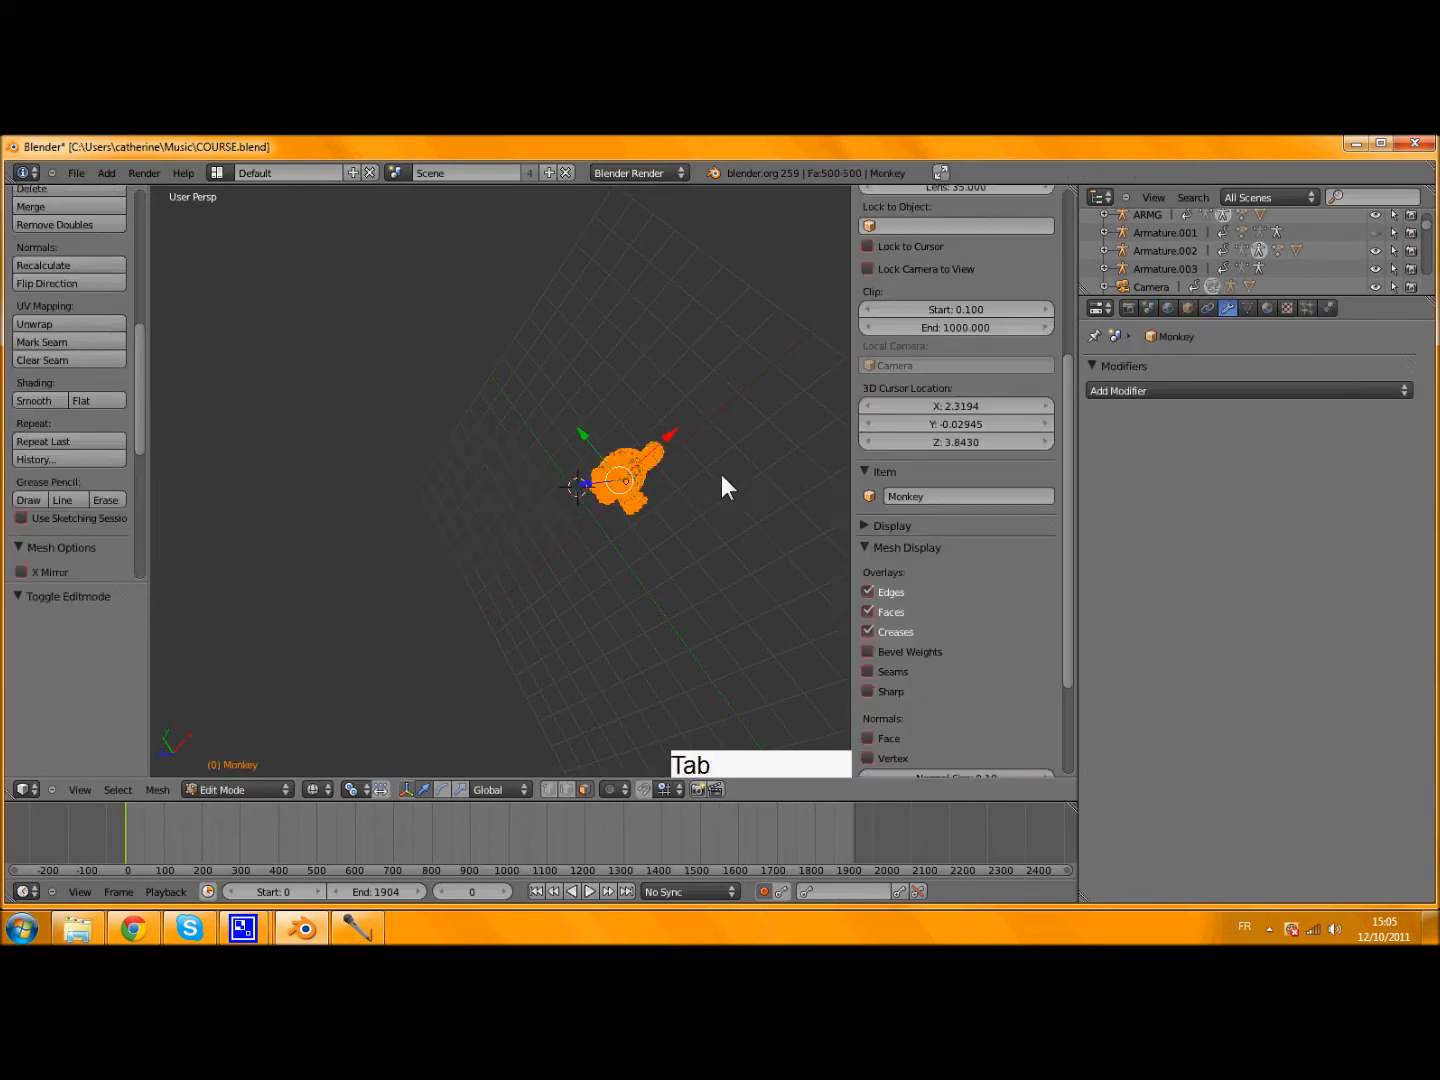
middle_click_drag(721, 474, 731, 459)
key("Tab")
key("z")
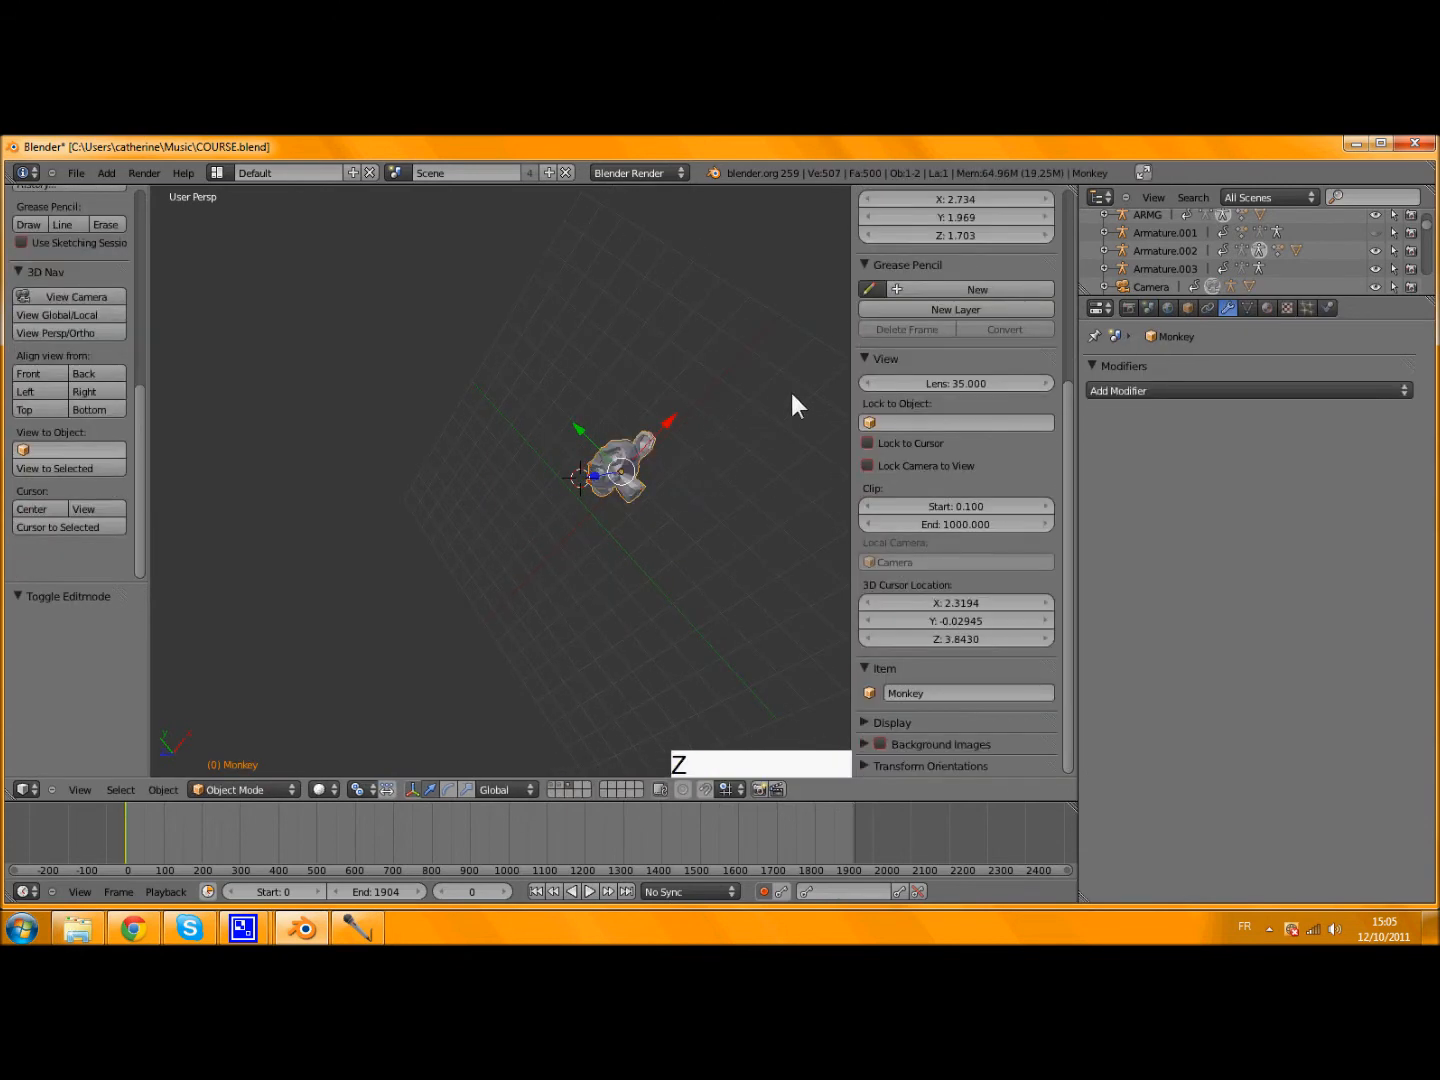
- Add a Build modifier to the monkey
left_click(1133, 391)
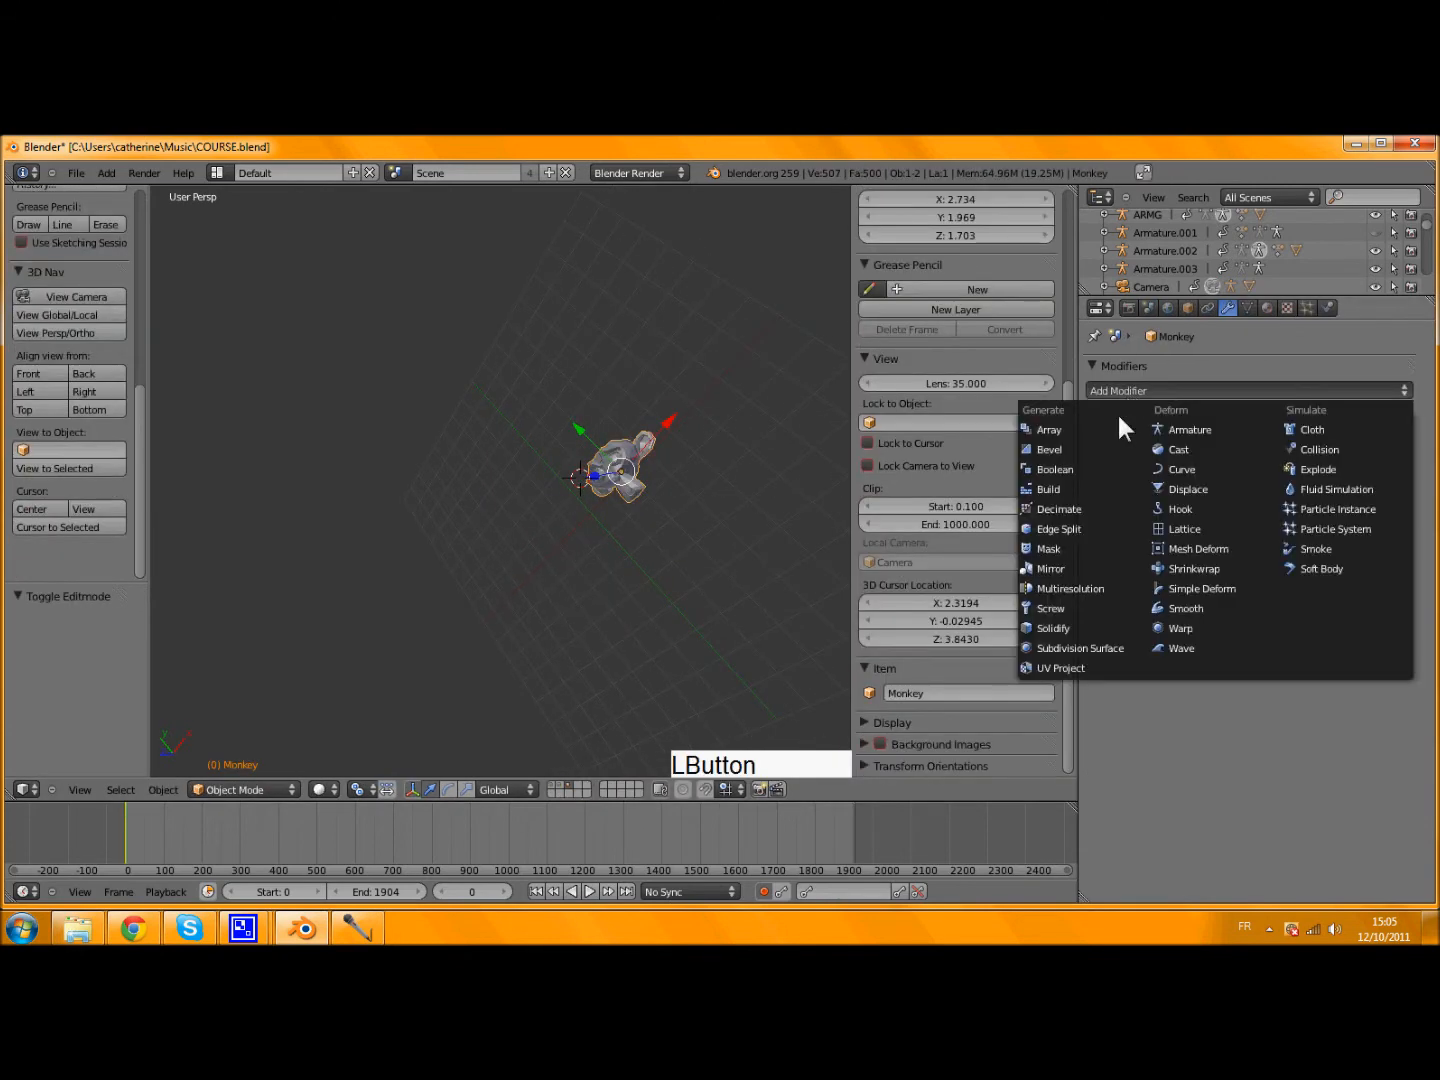
left_click(1104, 489)
left_click(1104, 489)
middle_click_drag(634, 485, 419, 434)
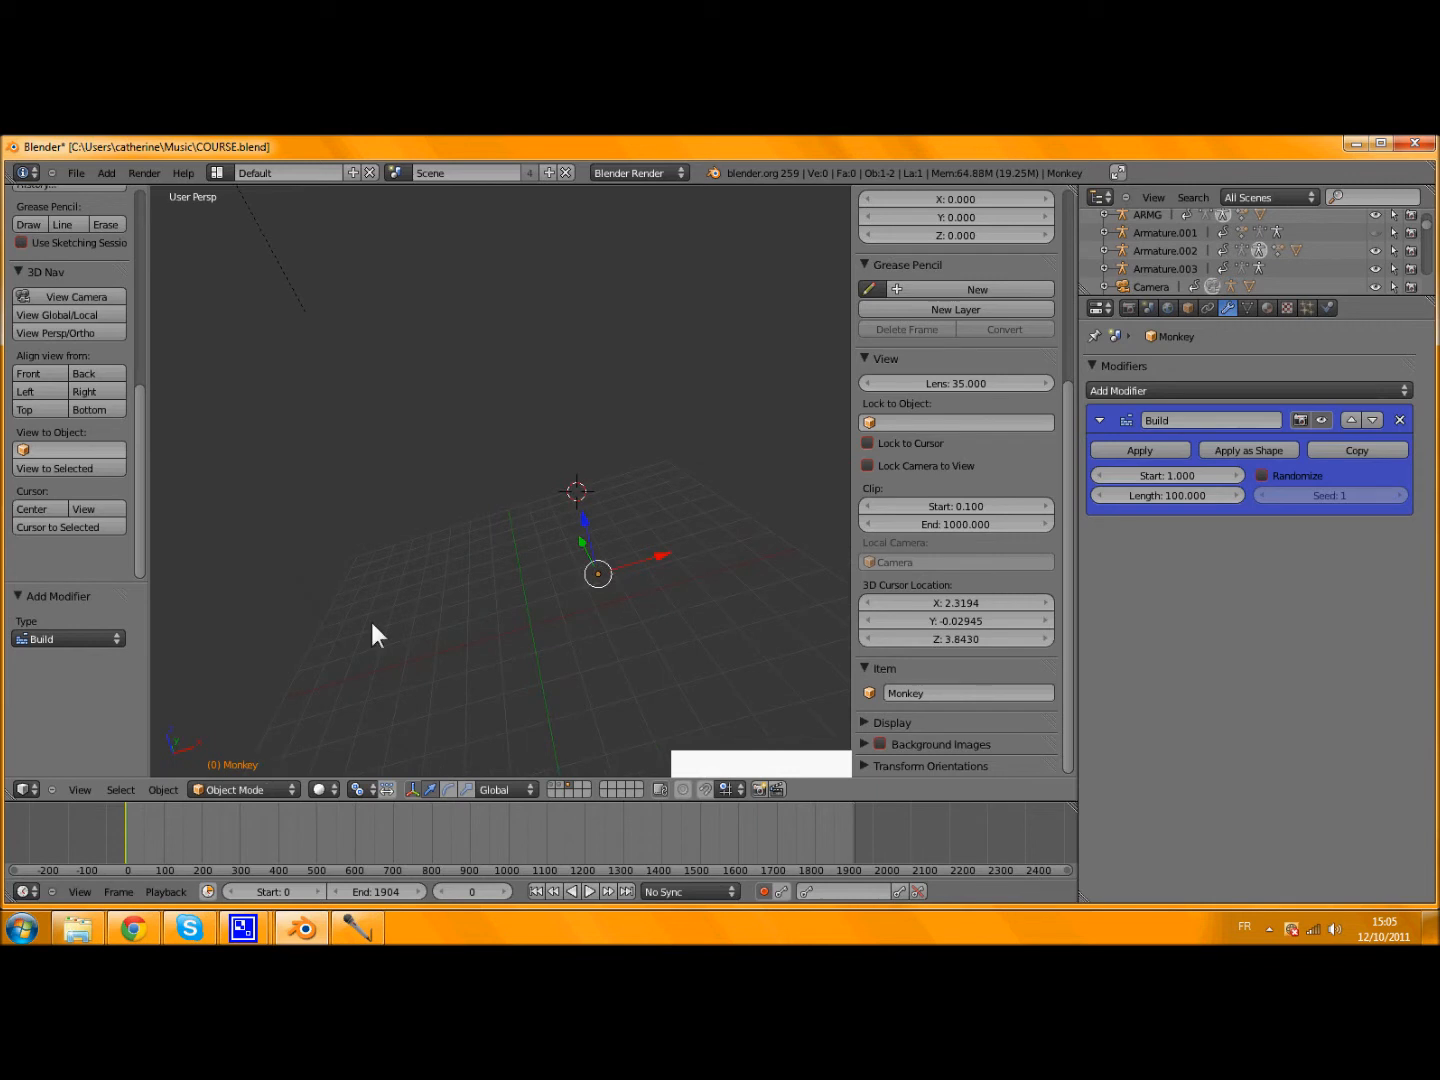
middle_click_drag(469, 617, 327, 553, "shift")
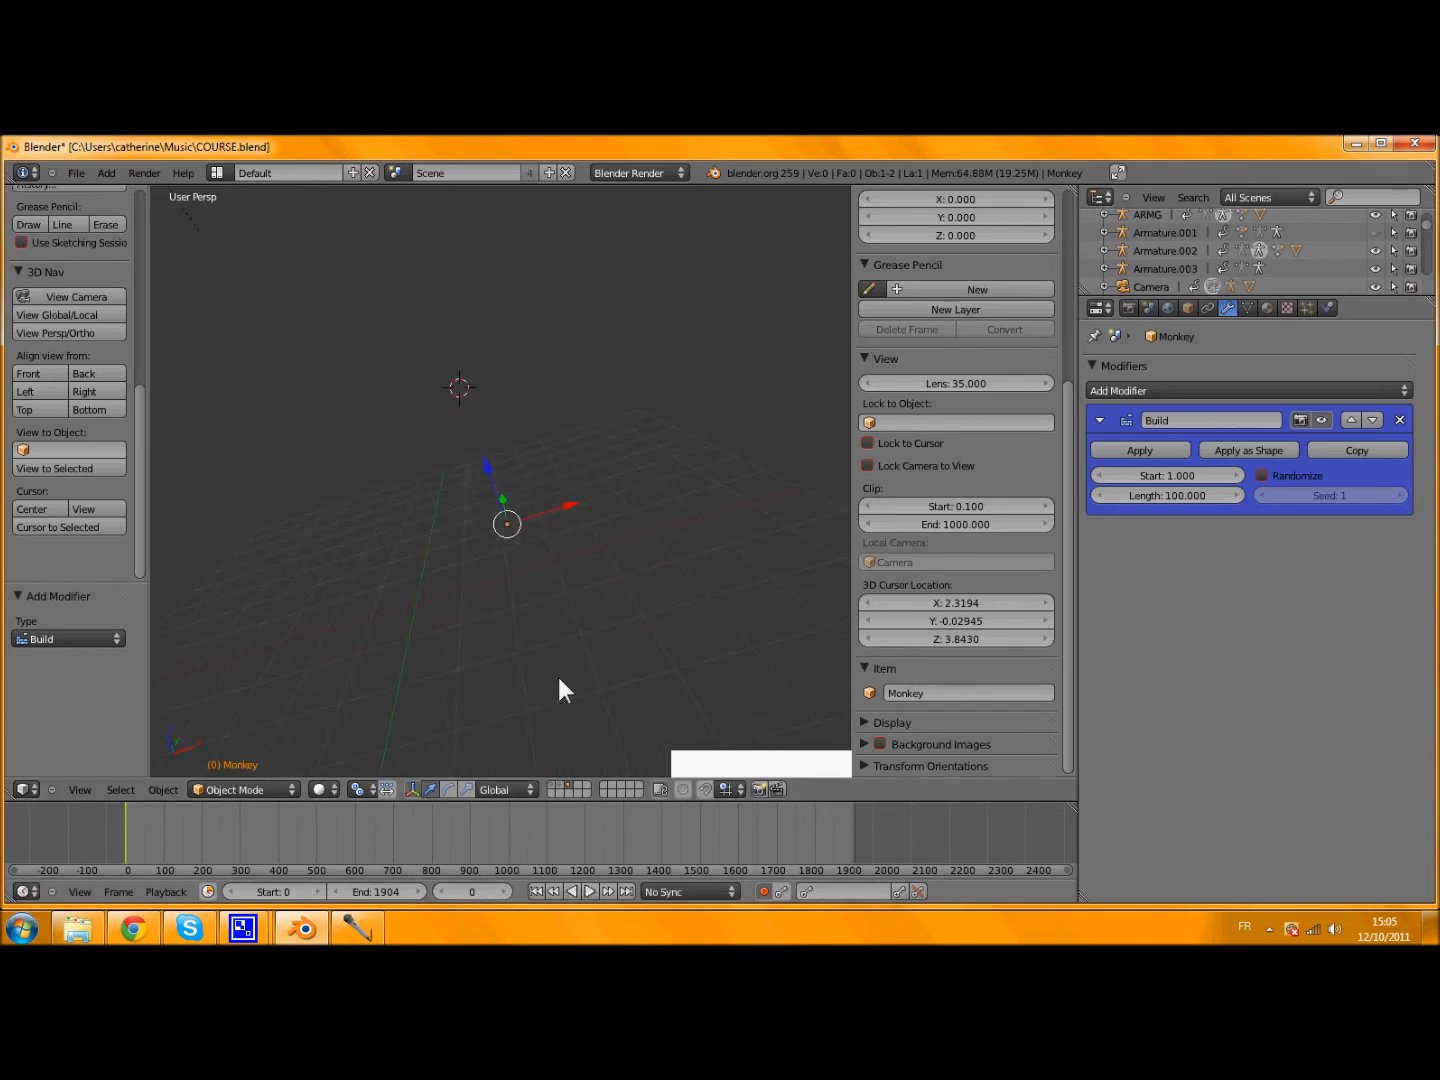
- Play the monkey's build animation, stop it, and return to frame 0
left_click(591, 893)
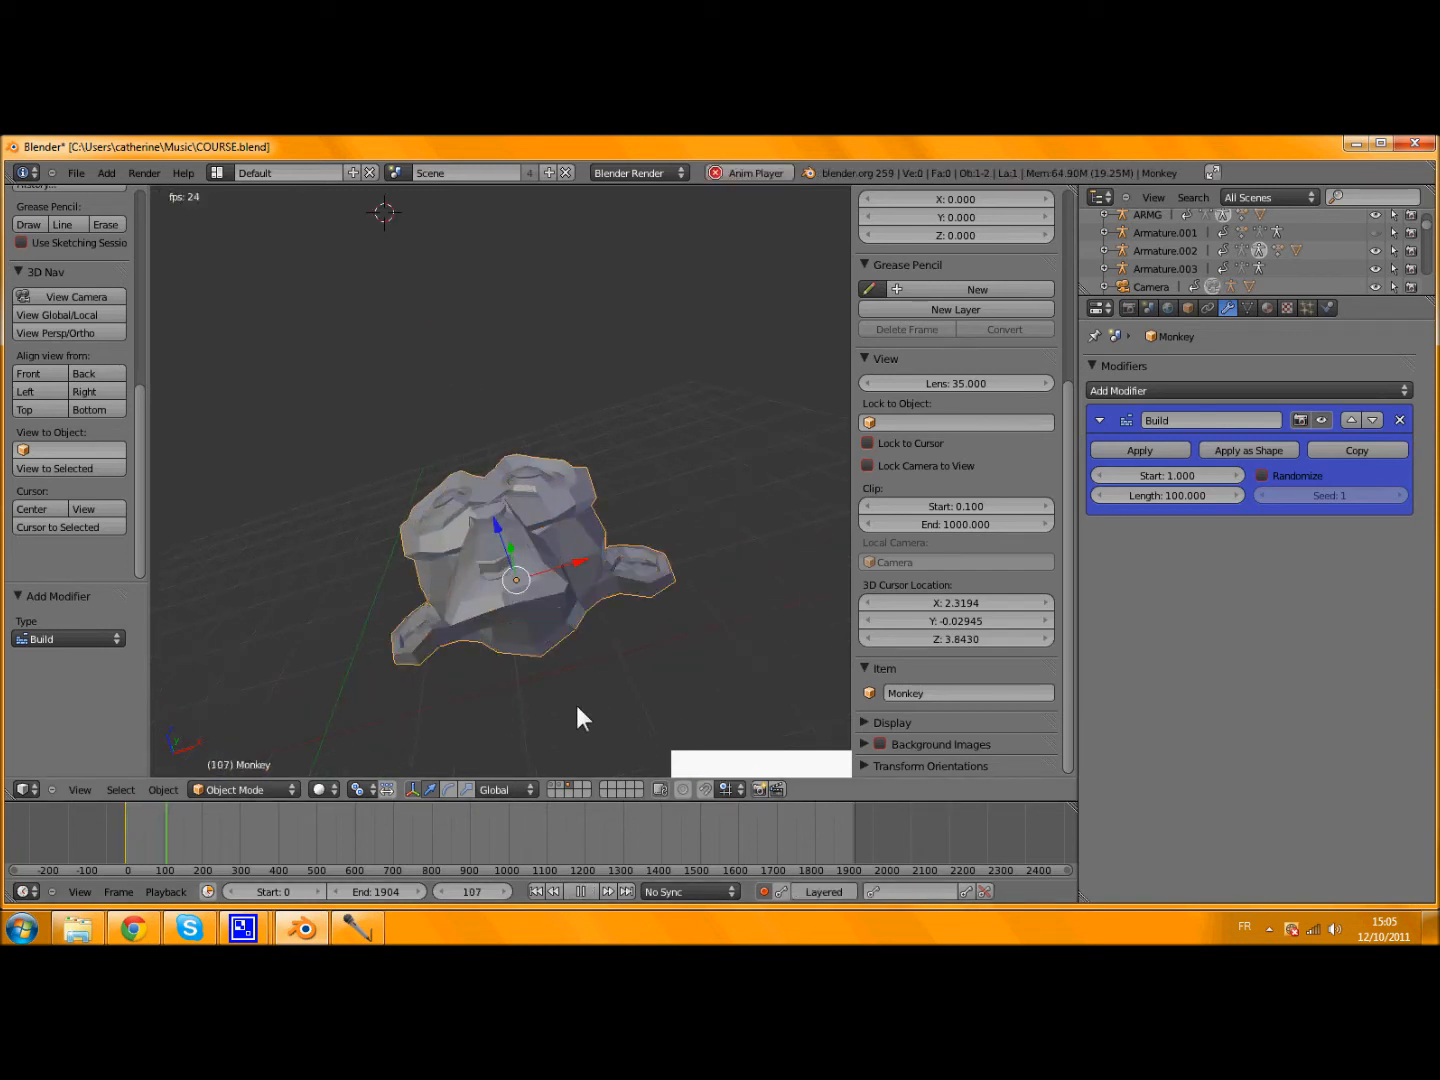
key("alt+a")
left_click(118, 836)
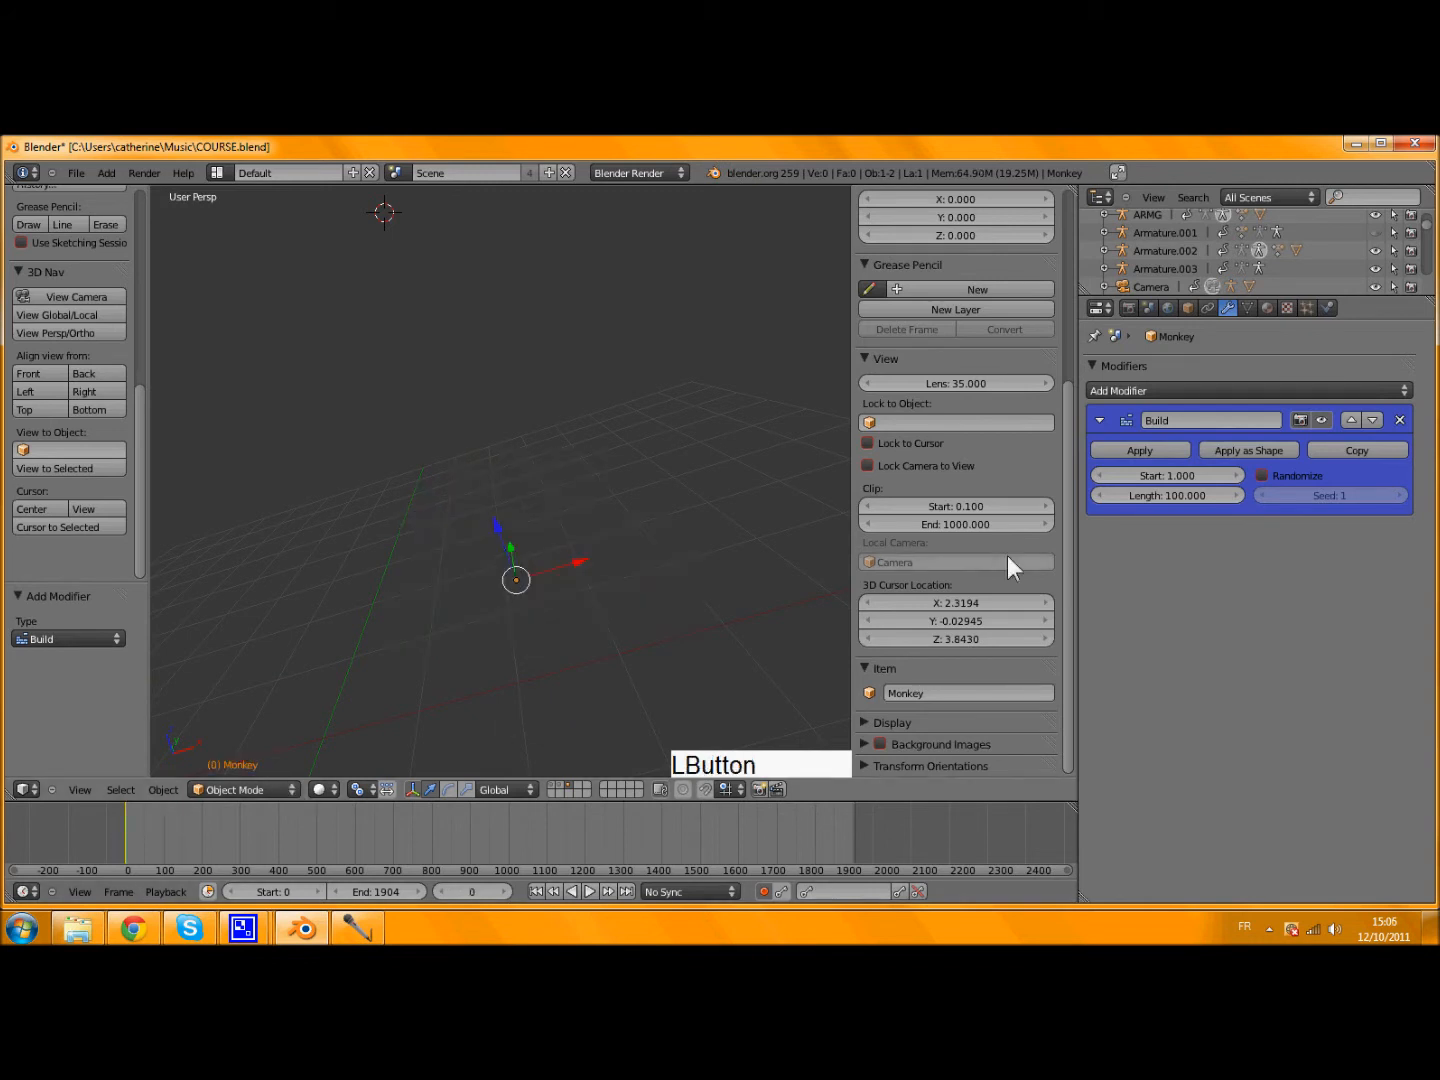
- Set the Build modifier's start to 25 and its length to 50
left_click_drag(1162, 478, 1114, 481)
left_click(1159, 481)
type("25")
key("KP_Enter")
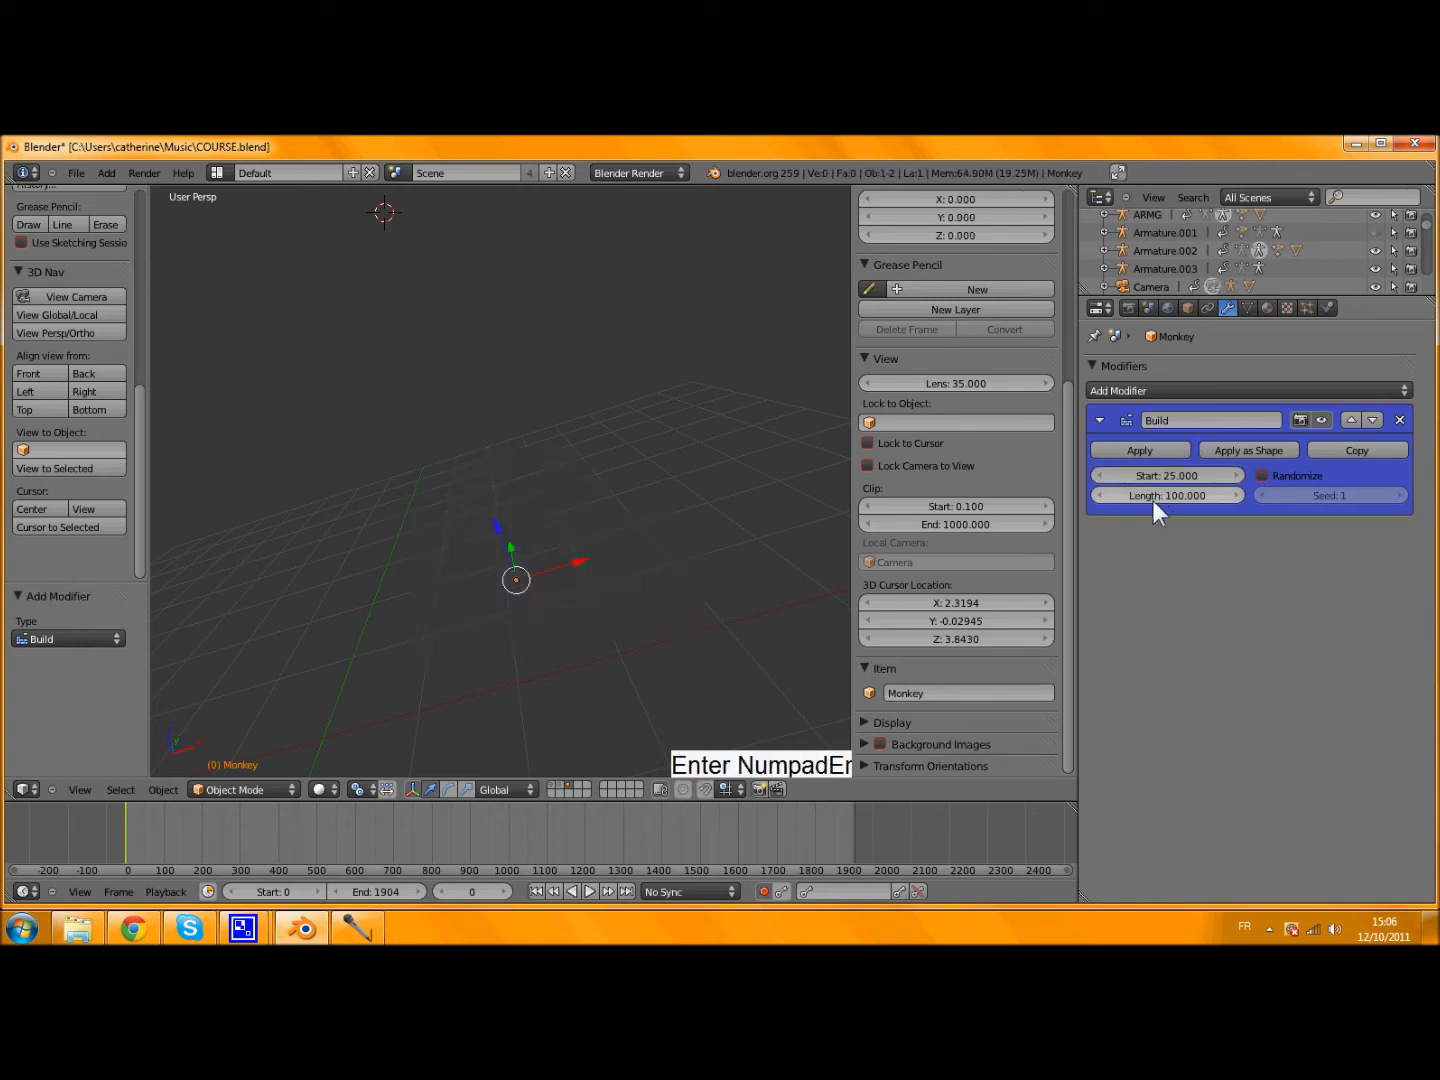
left_click_drag(1152, 499, 1164, 497)
left_click(1164, 497)
type("50")
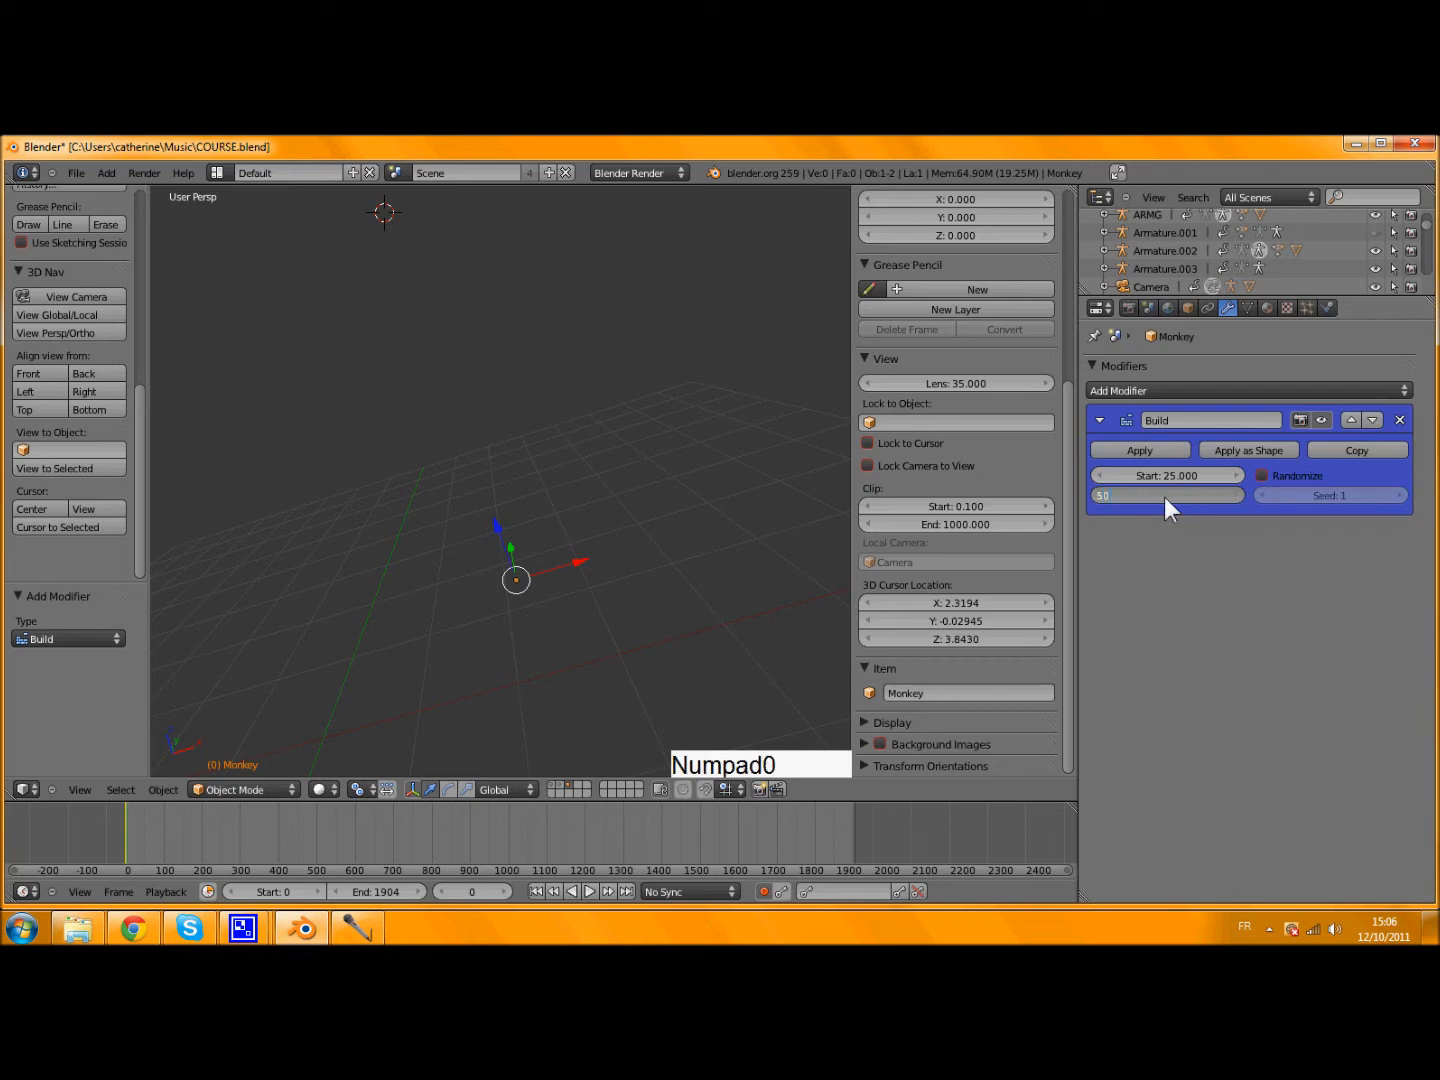
key("KP_Enter")
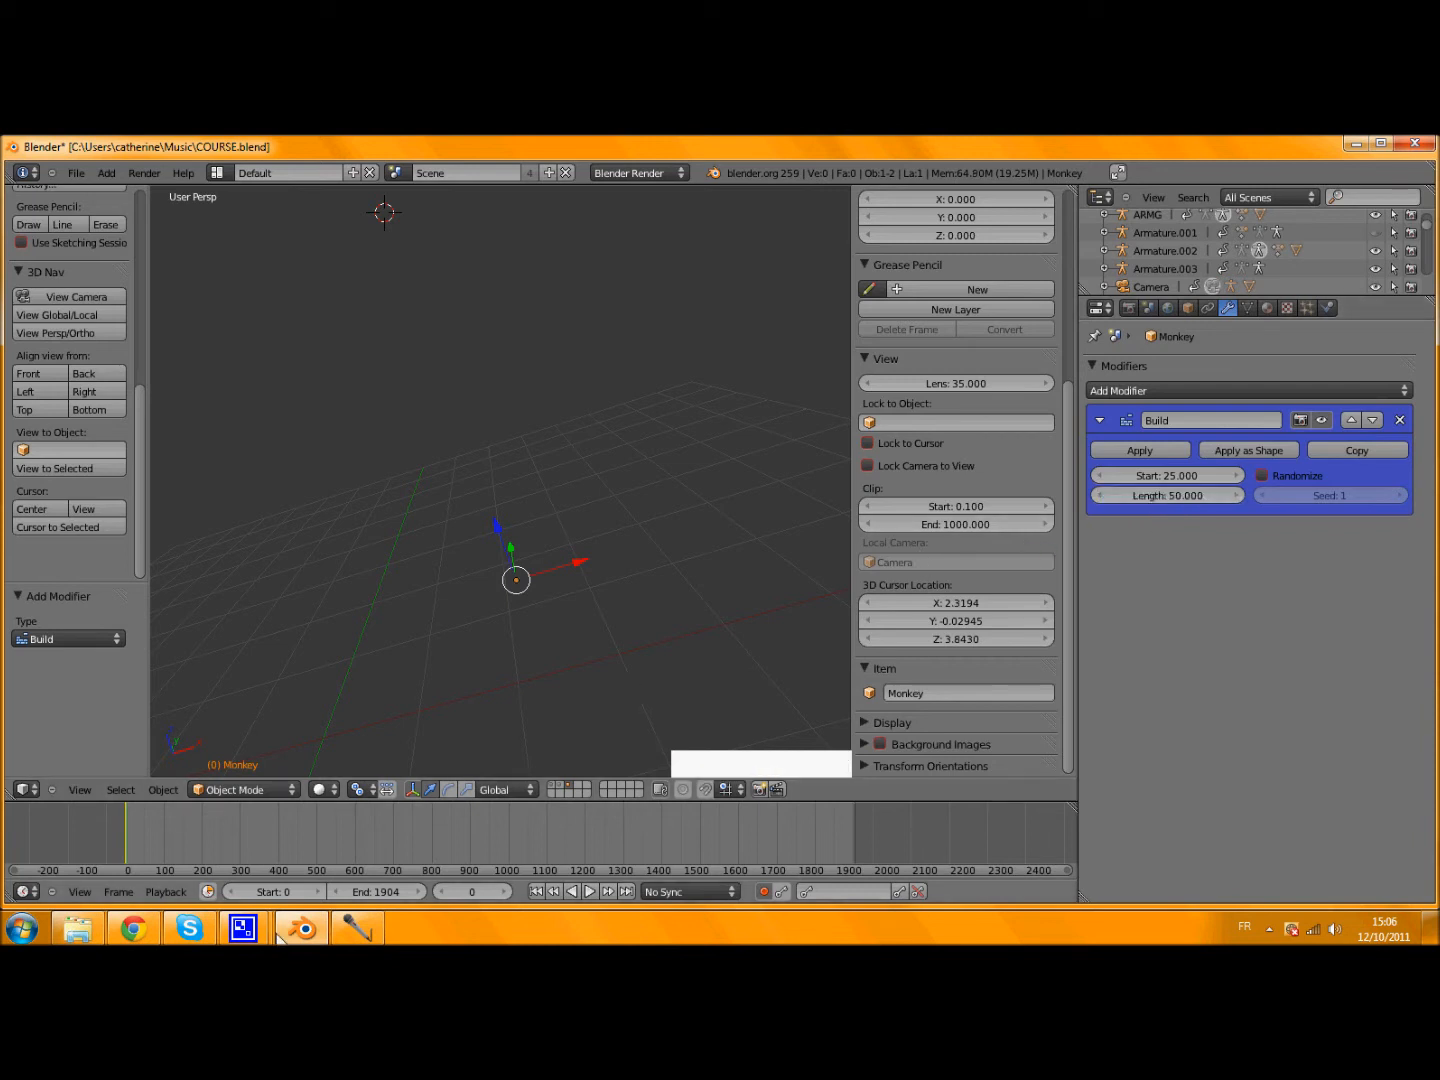
- Play the build animation from frame 0 and stop it once the monkey is complete
left_click(126, 836)
key("alt+a")
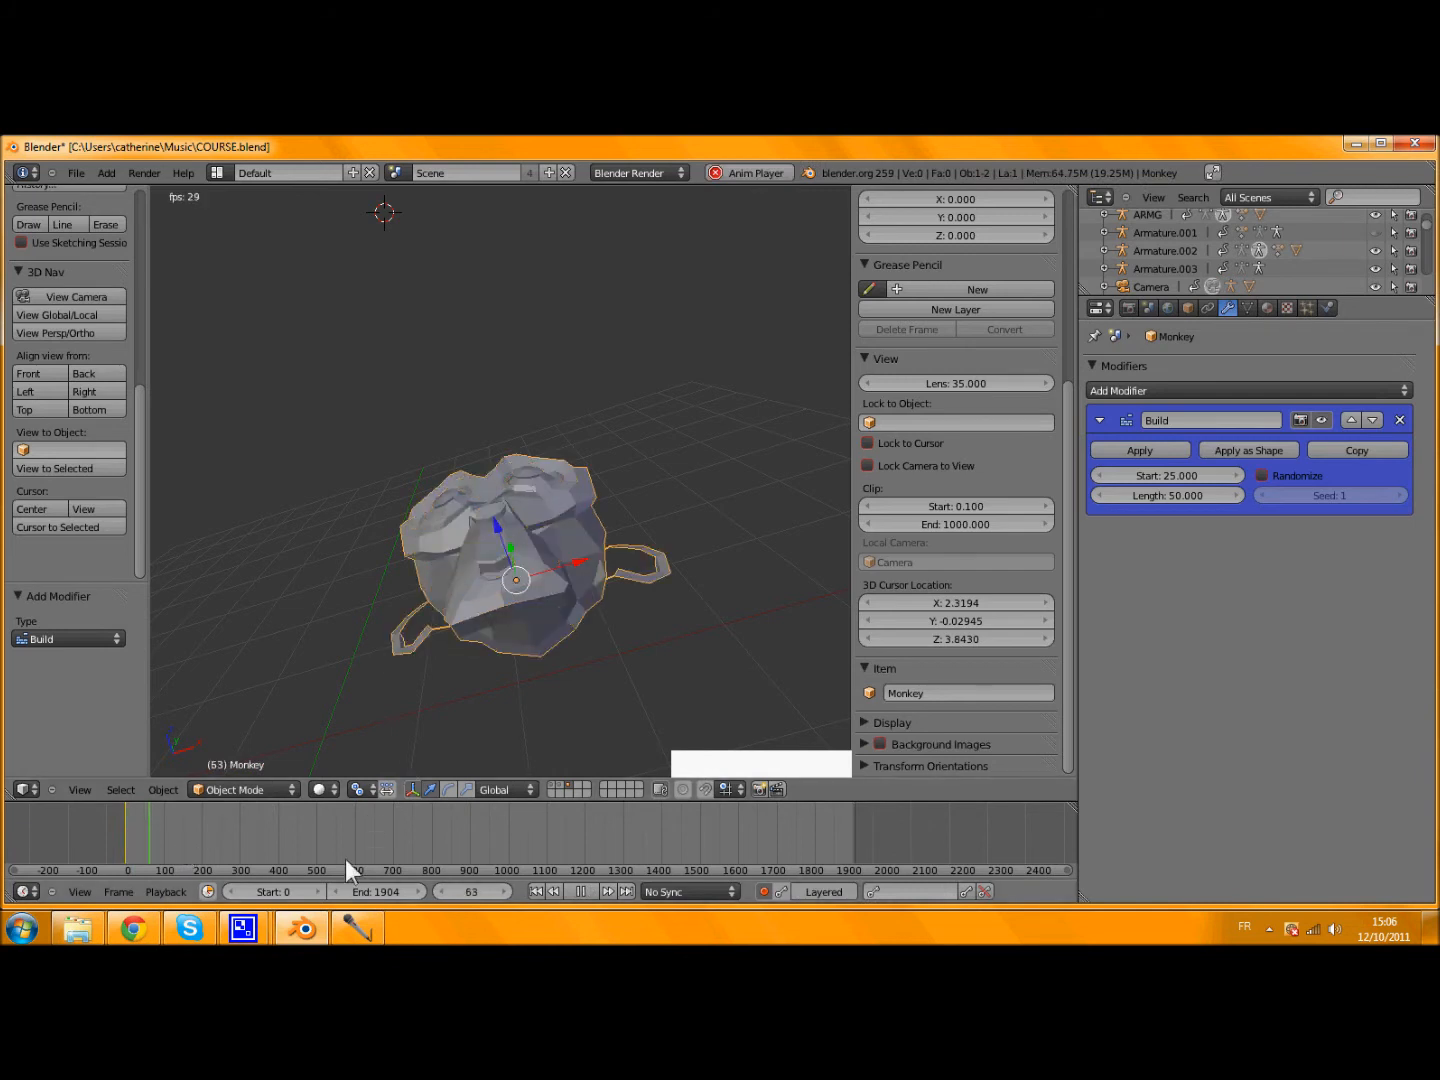
key("alt+a")
- Set the Build length to 5 and preview the animation from the beginning of the timeline
left_click(1184, 492)
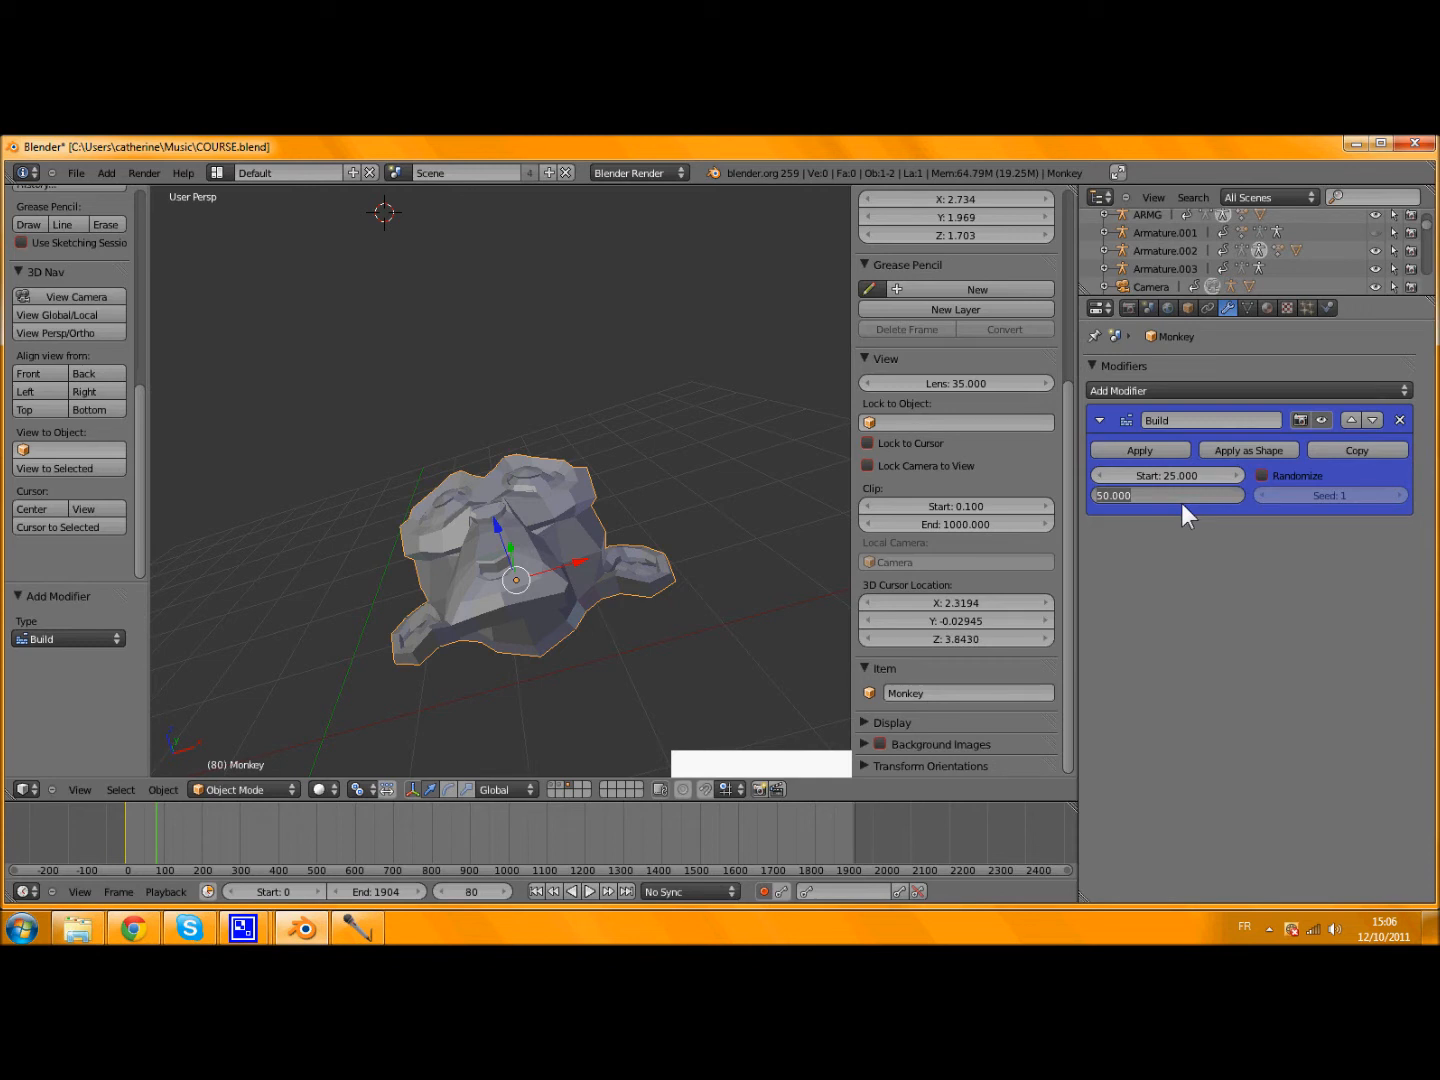
type("5")
key("Return")
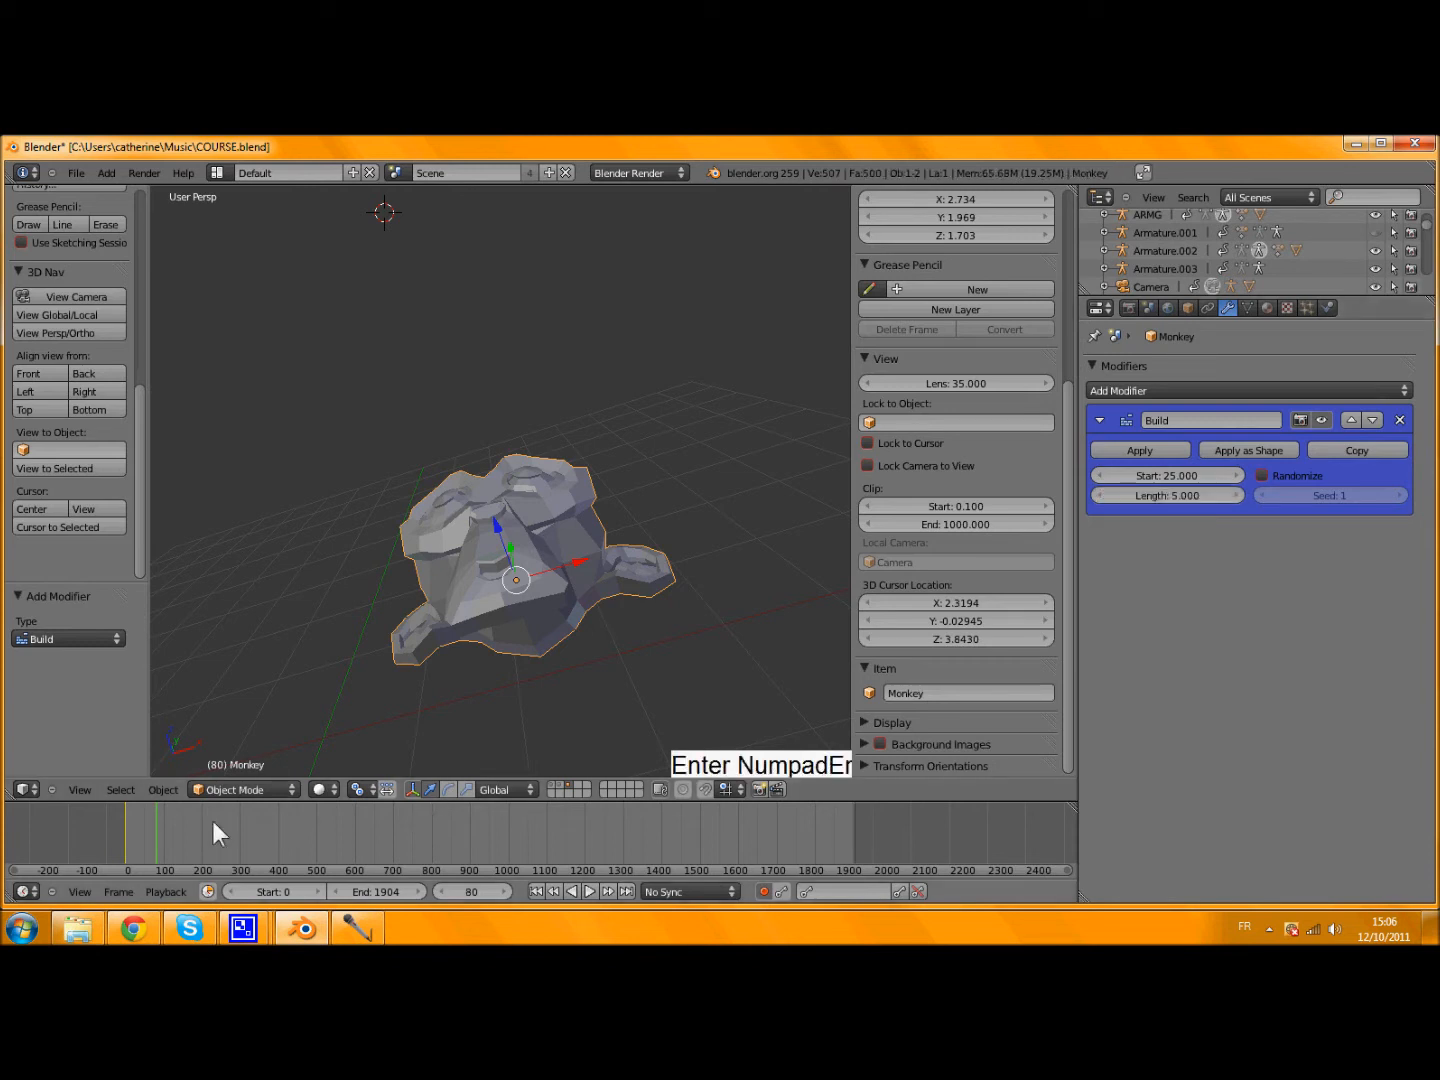
key("alt+a")
left_click(129, 831)
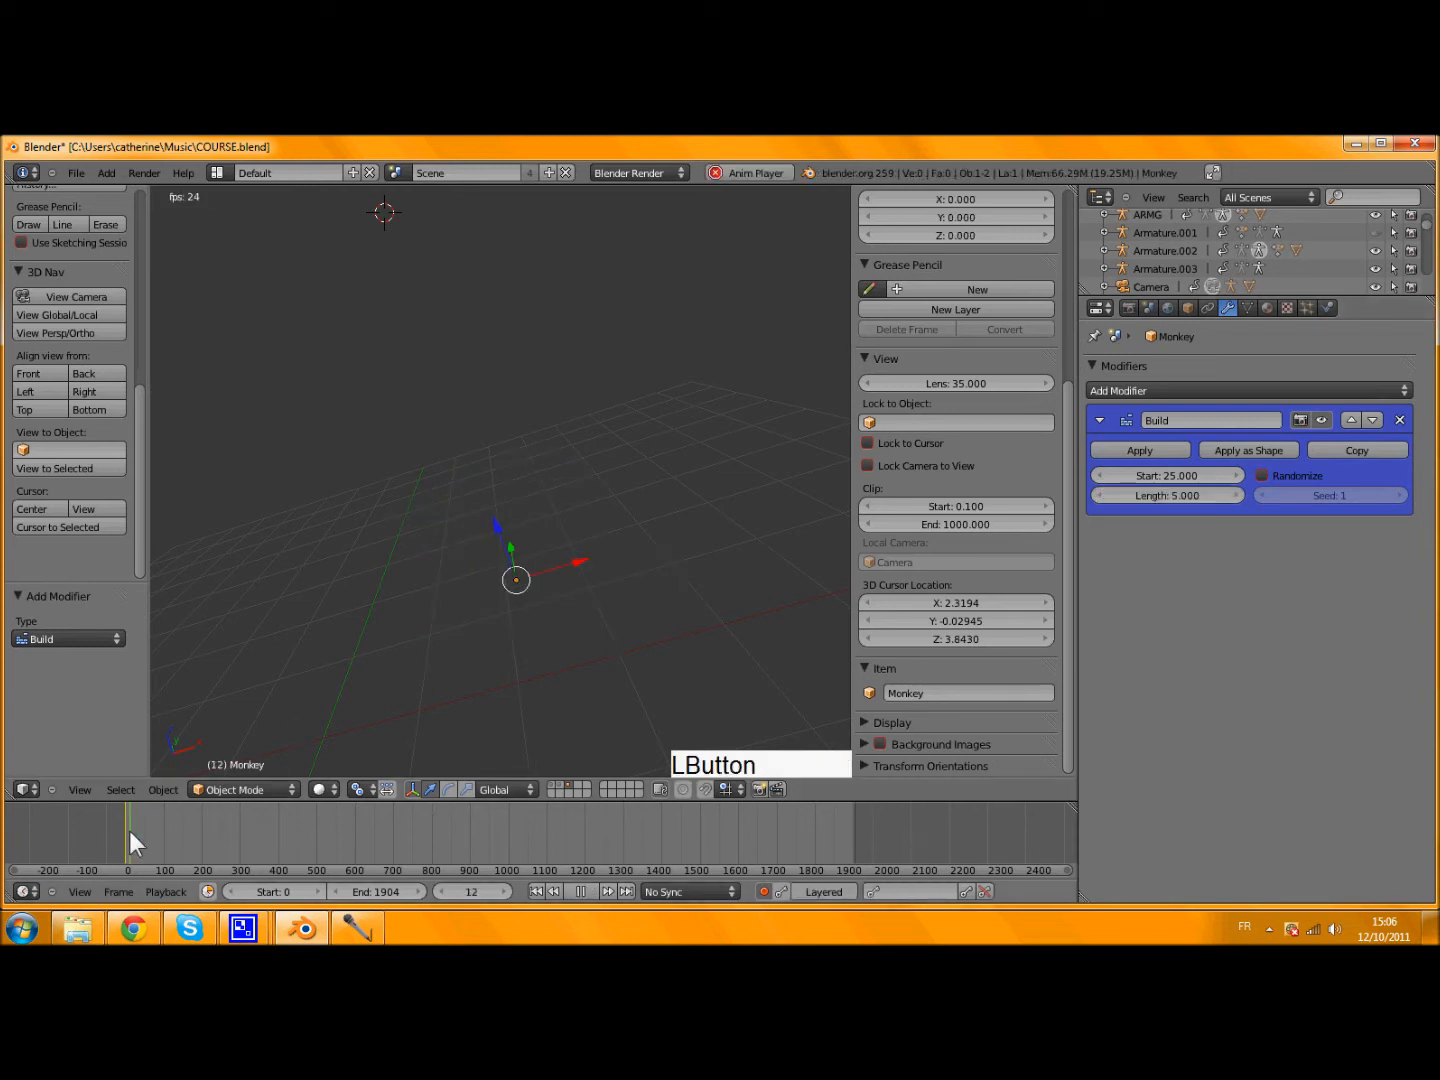
key("alt+a")
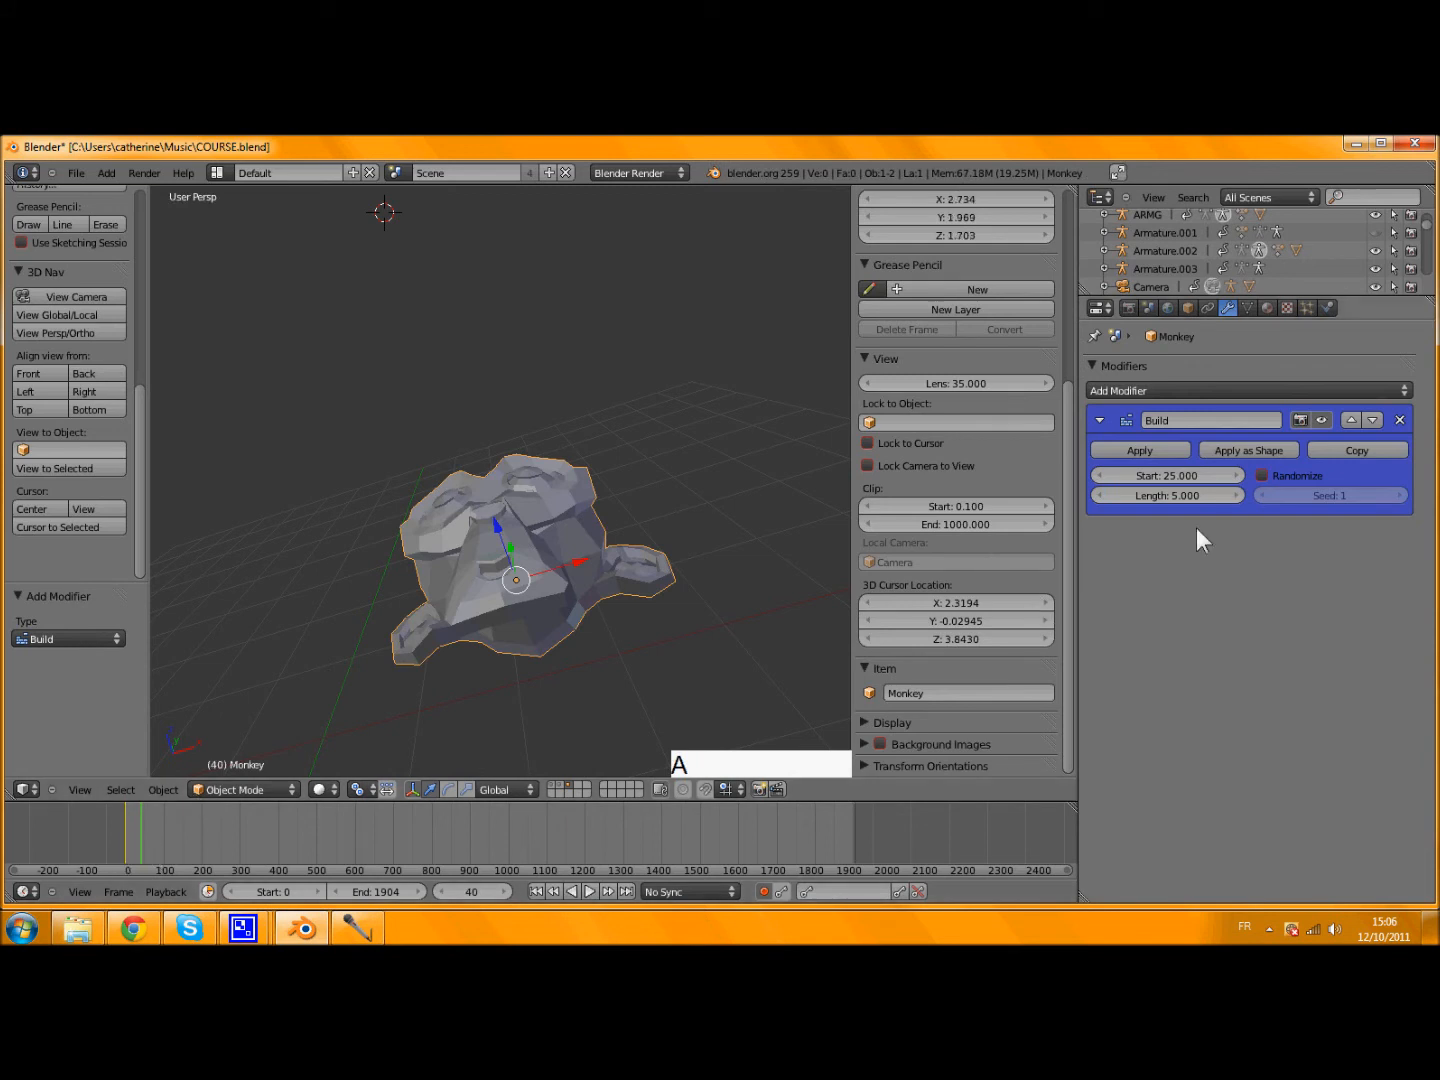
- Raise the Build length to 98.6 and play the animation to frame 66 so that the monkey is only partly built
left_click_drag(1162, 490, 1170, 502)
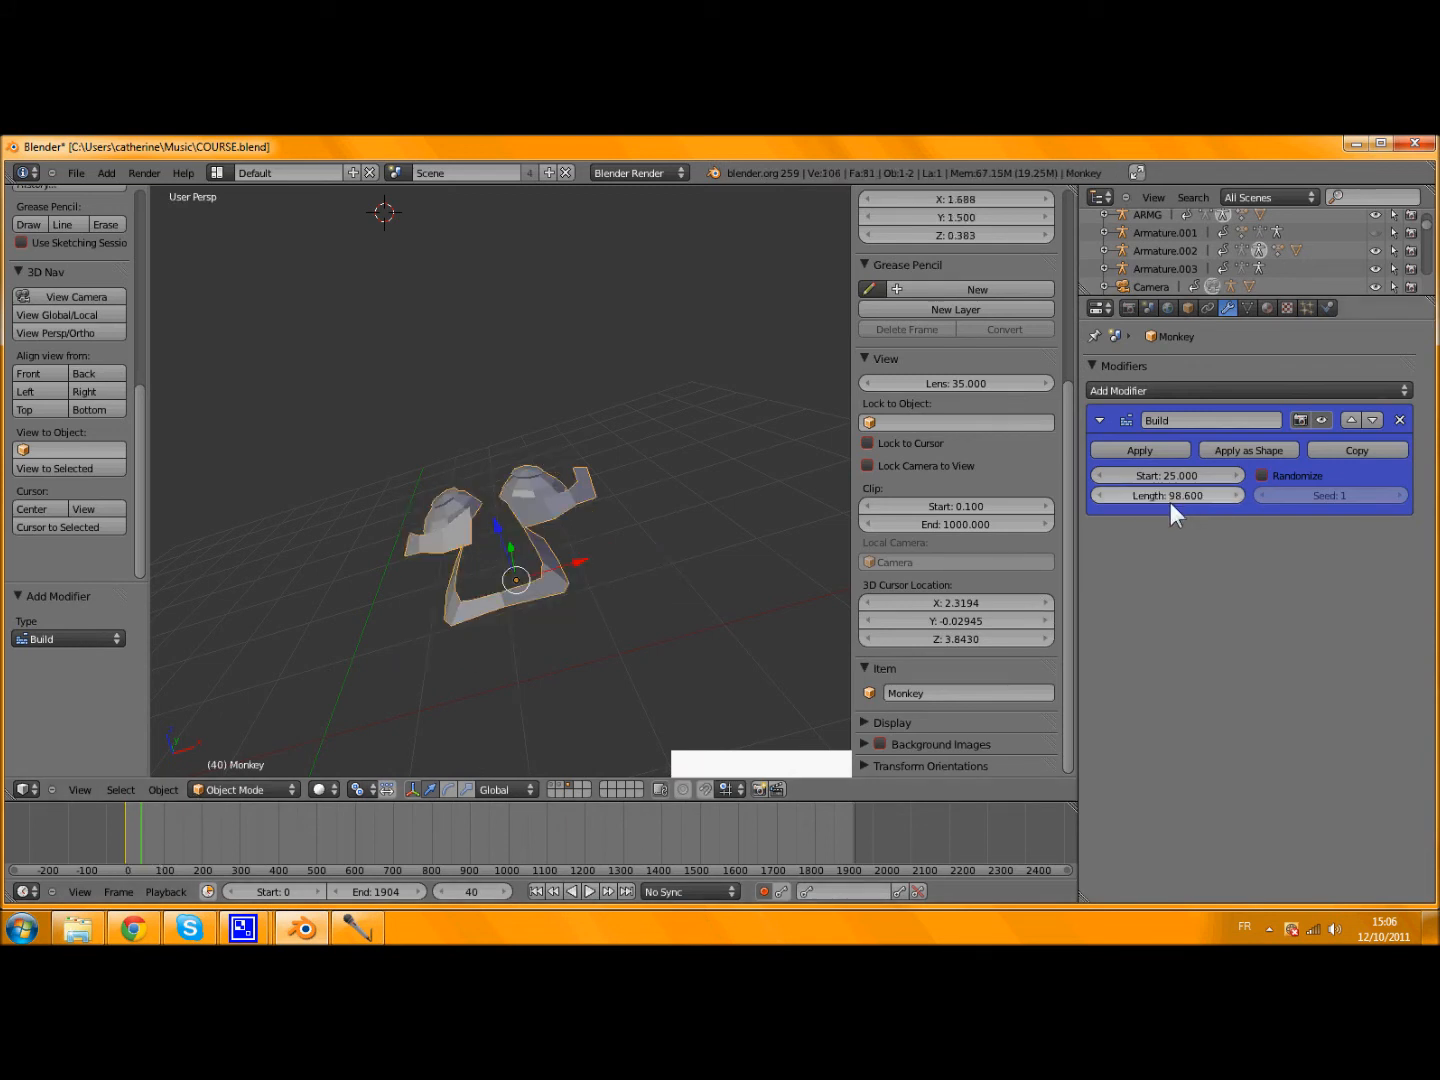
key("alt+a")
key("alt+a")
middle_click_drag(472, 481, 536, 655)
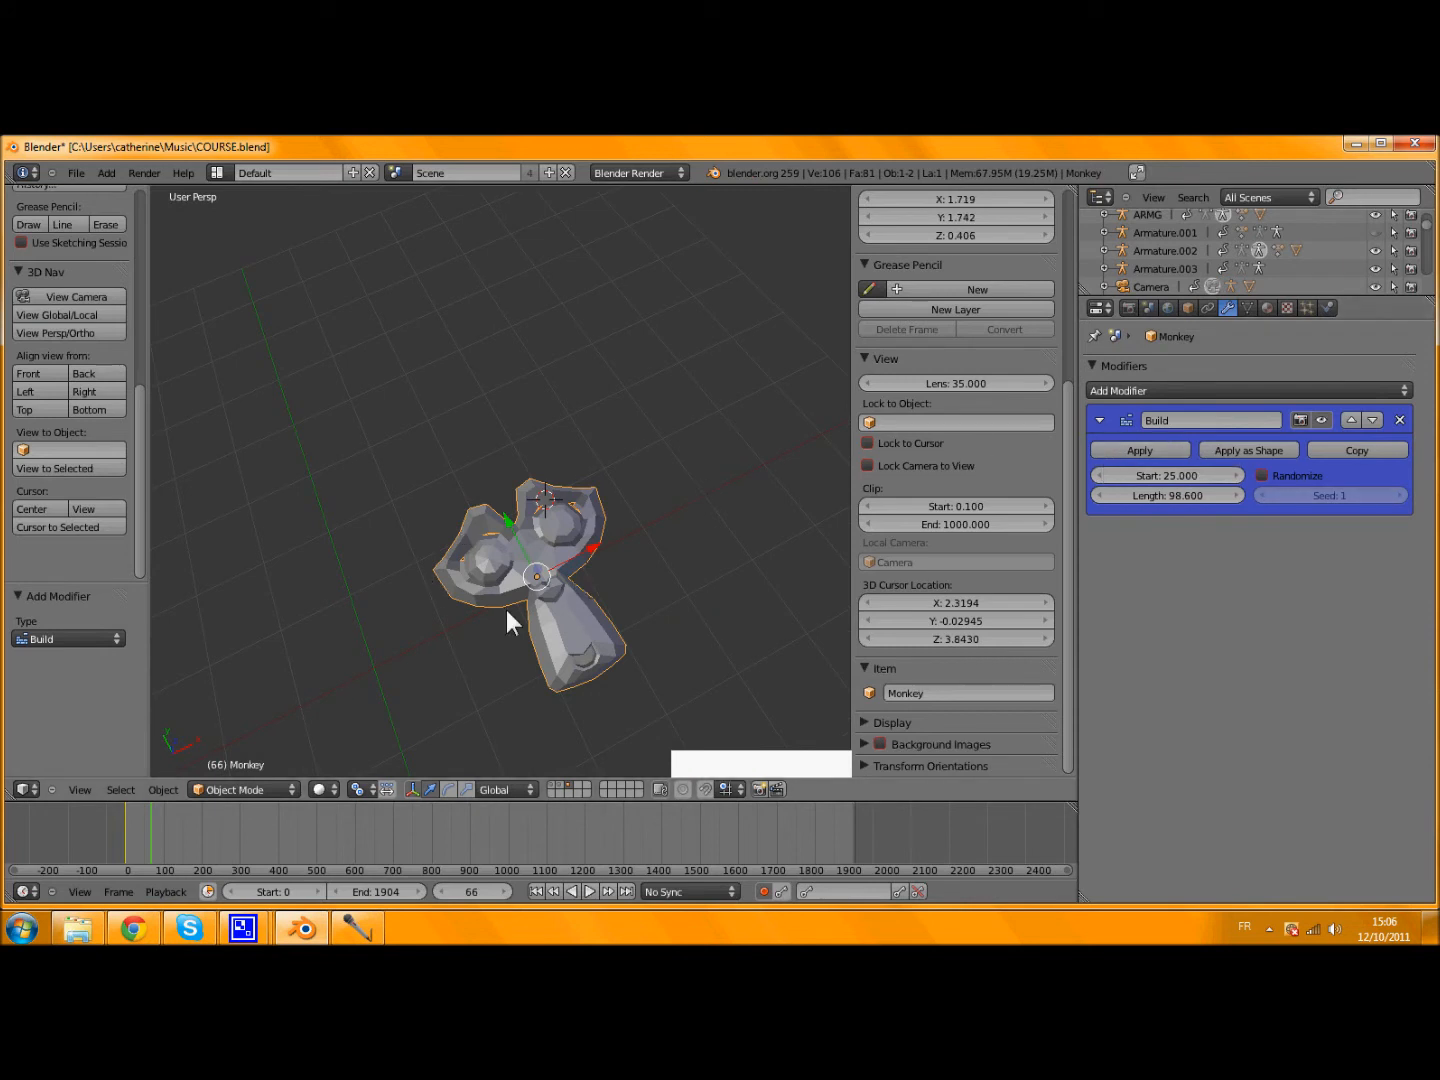
- Add a Solidify modifier to the partly built monkey and view the thin mesh from the side
left_click(1145, 392)
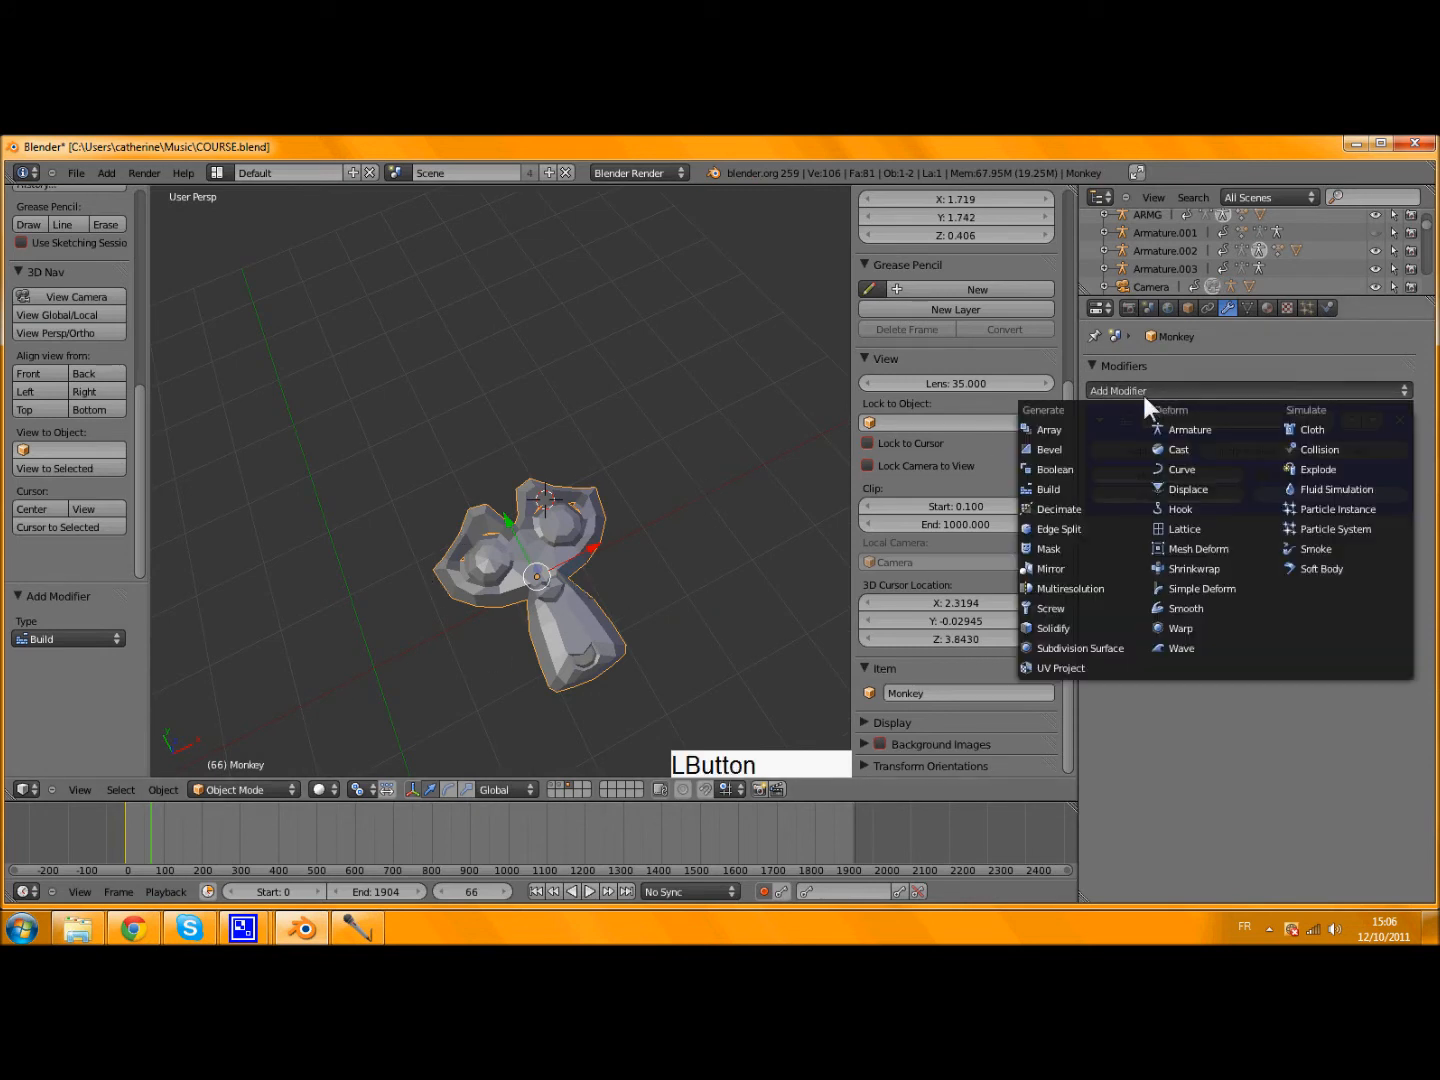
left_click(1067, 630)
middle_click_drag(535, 504, 589, 428)
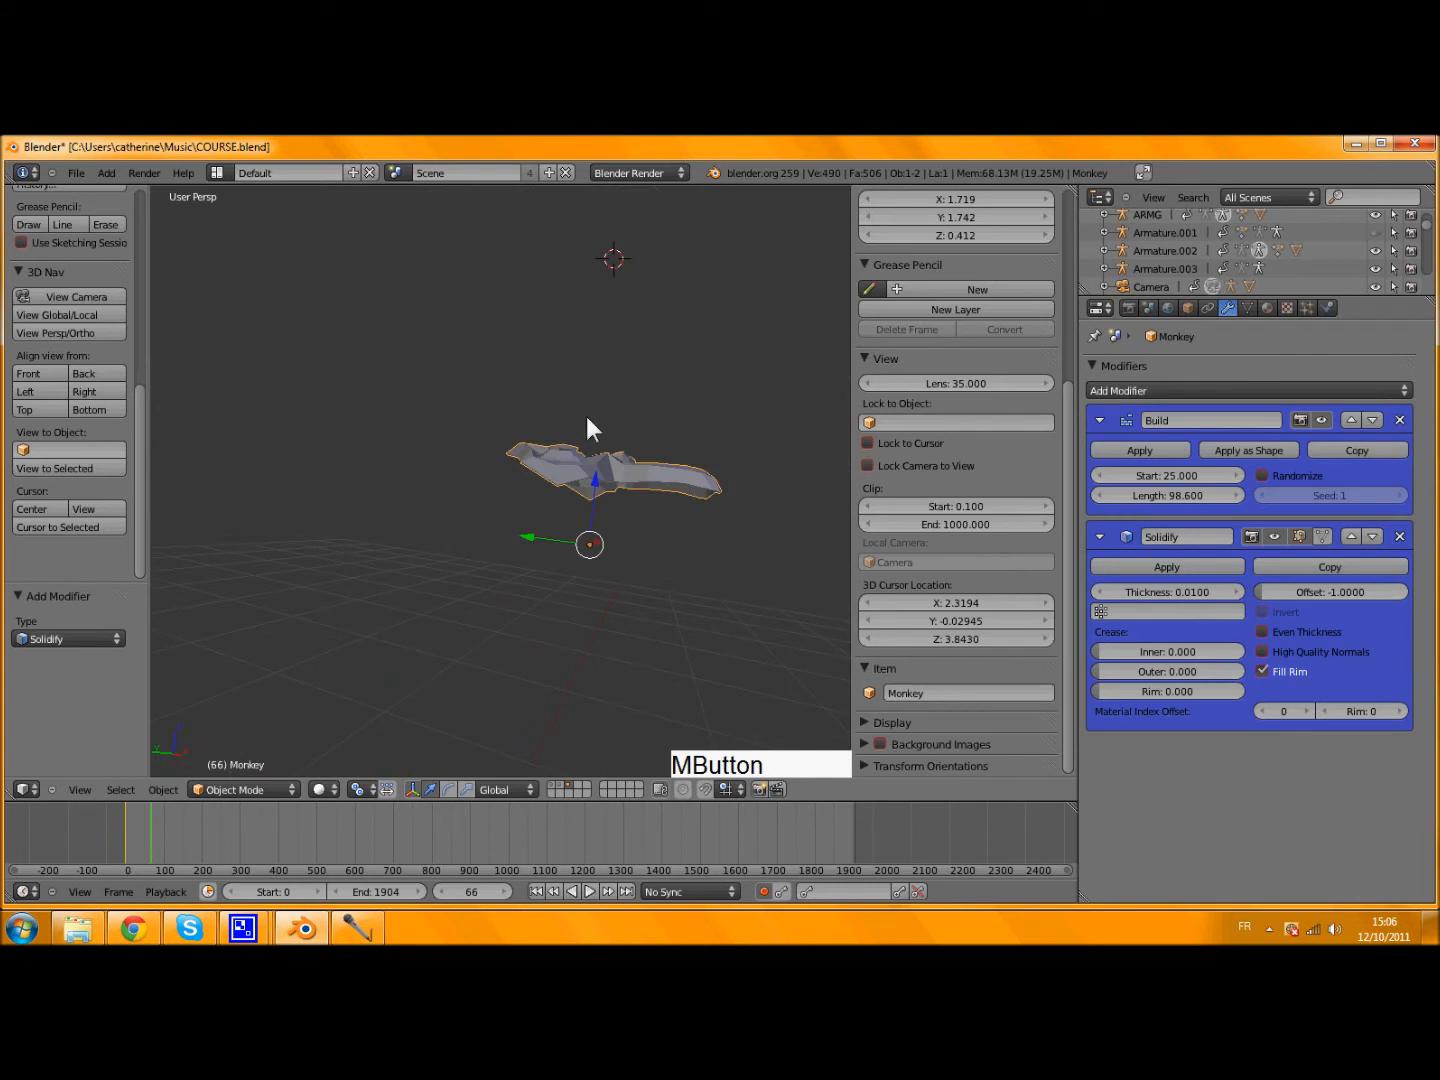
scroll(586, 430, "up", 4)
scroll(585, 429, "down", 1)
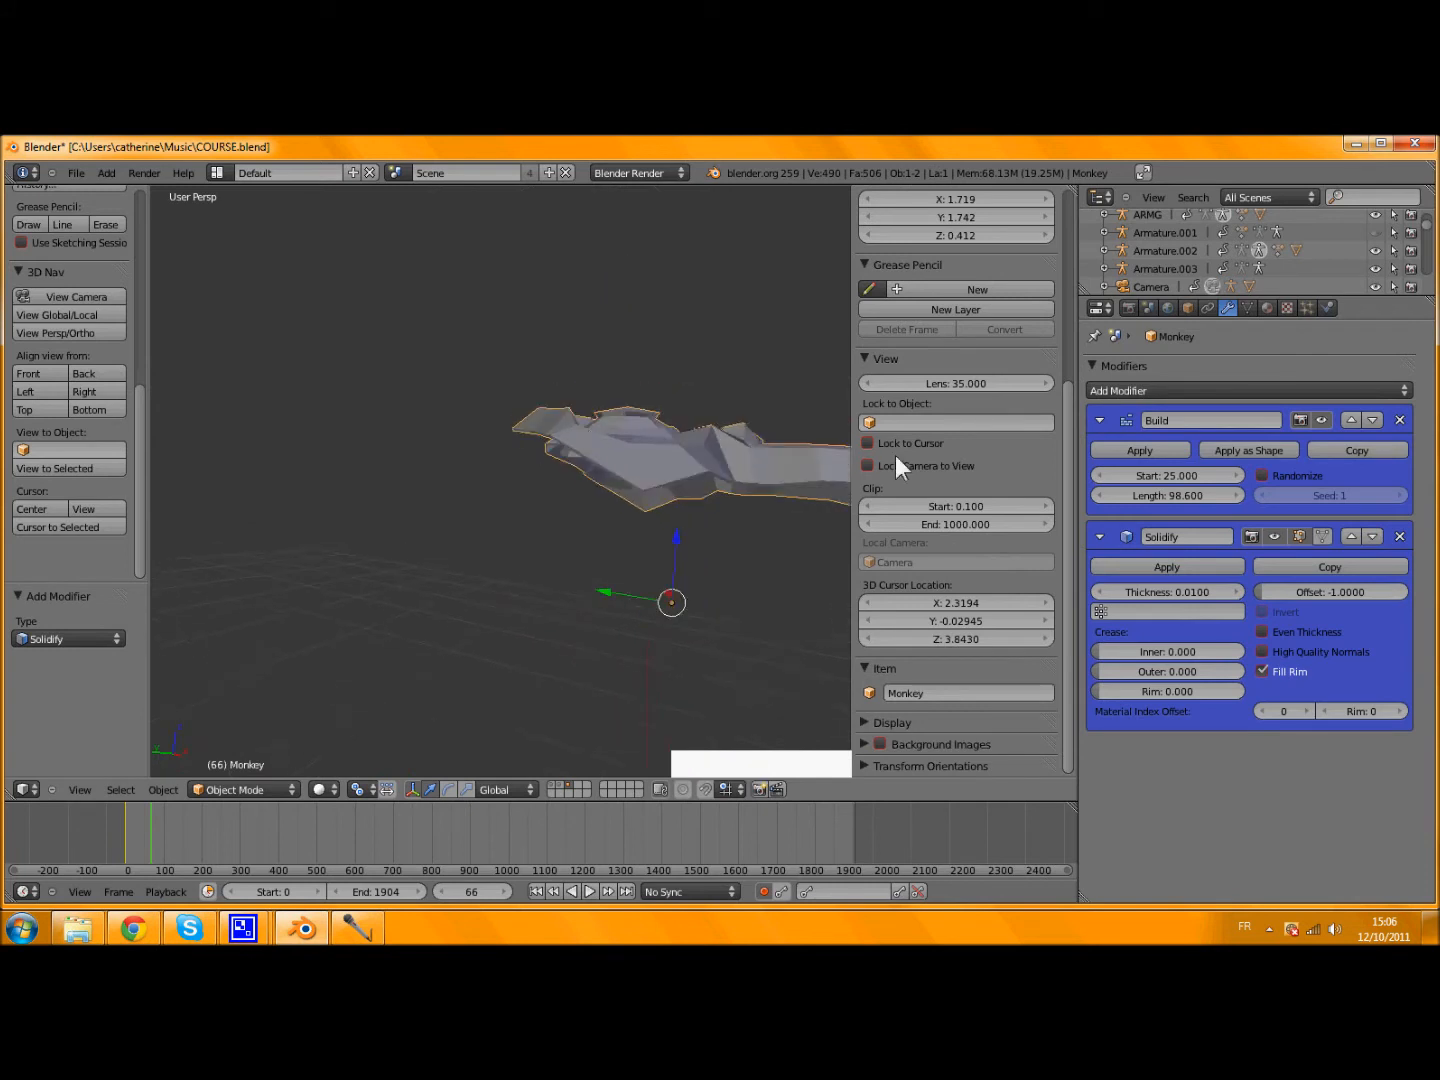
- Experiment with the Solidify thickness and offset, ending with a thickness of about 0.149 and an offset of -1
left_click(1154, 590)
mouse_move(1154, 590)
left_mouse_down()
mouse_move(1257, 600)
mouse_move(1148, 617)
left_mouse_up()
middle_click_drag(683, 529, 586, 433)
left_click_drag(1152, 592, 1062, 602)
middle_click_drag(800, 585, 474, 535, "ctrl")
scroll(564, 482, "down", 5)
mouse_move(1146, 590)
left_mouse_down()
mouse_move(1220, 601)
mouse_move(1039, 598)
mouse_move(1128, 603)
left_mouse_up()
left_click_drag(1330, 598, 1070, 593)
middle_click_drag(634, 523, 829, 589)
left_click_drag(1161, 592, 1195, 592)
middle_click_drag(611, 585, 540, 619)
- Play the build animation with the Solidify thickness, stop at frame 57, and examine the partial mesh from another angle
key("alt+a")
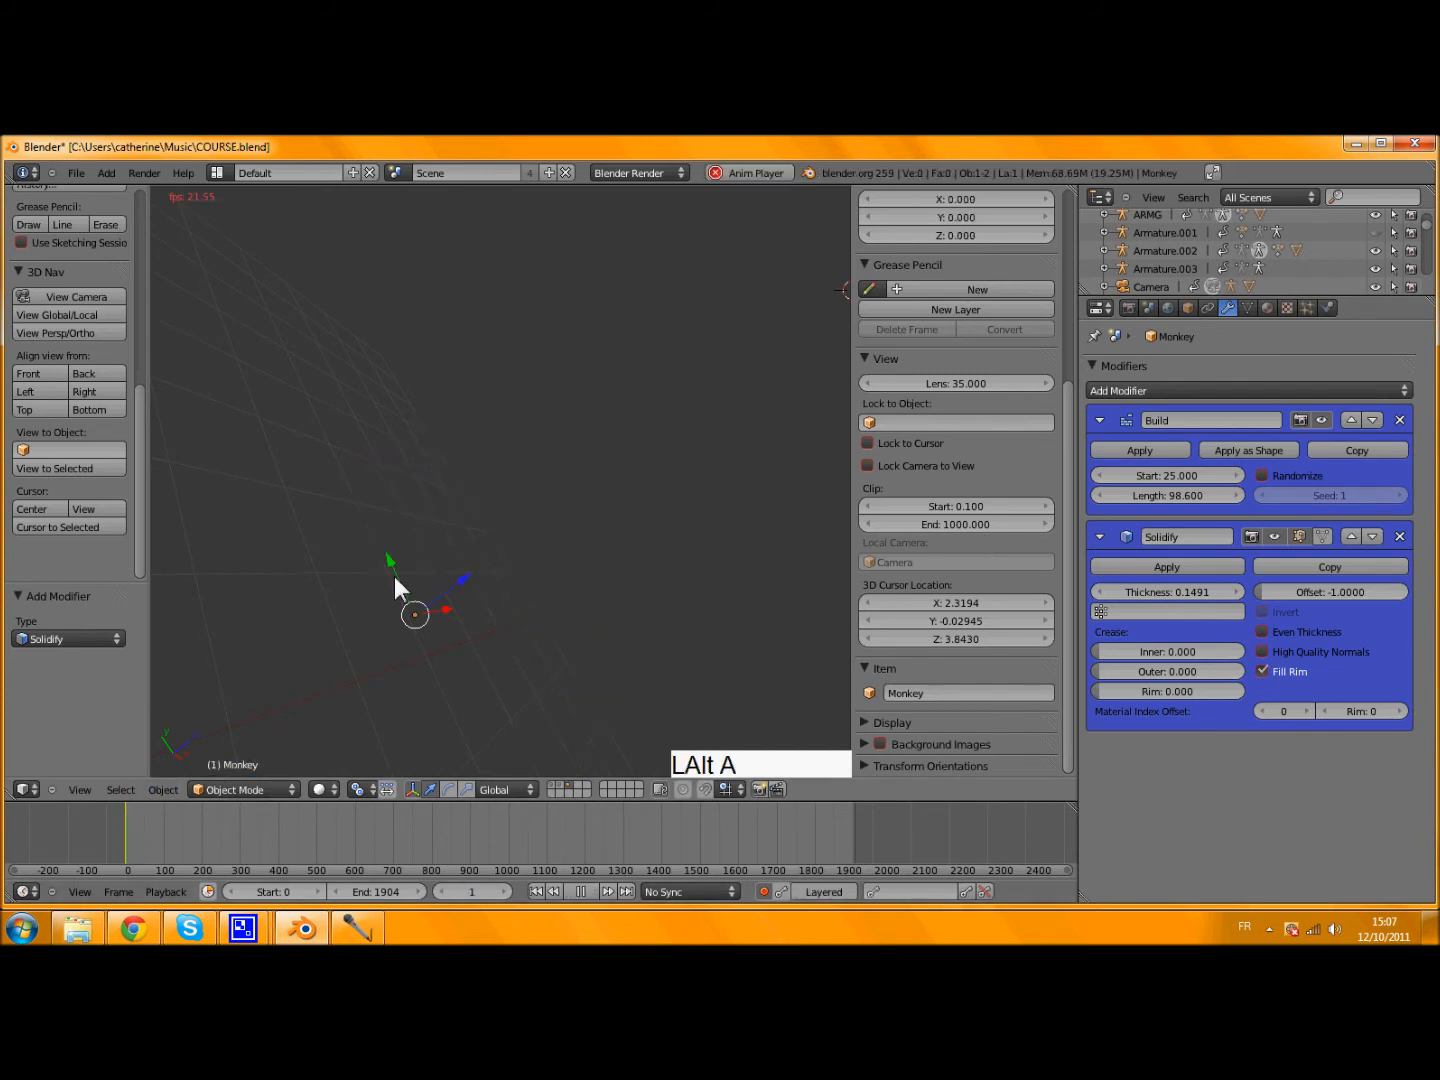
middle_click_drag(442, 547, 464, 478)
key("alt+a")
middle_click_drag(616, 605, 571, 581)
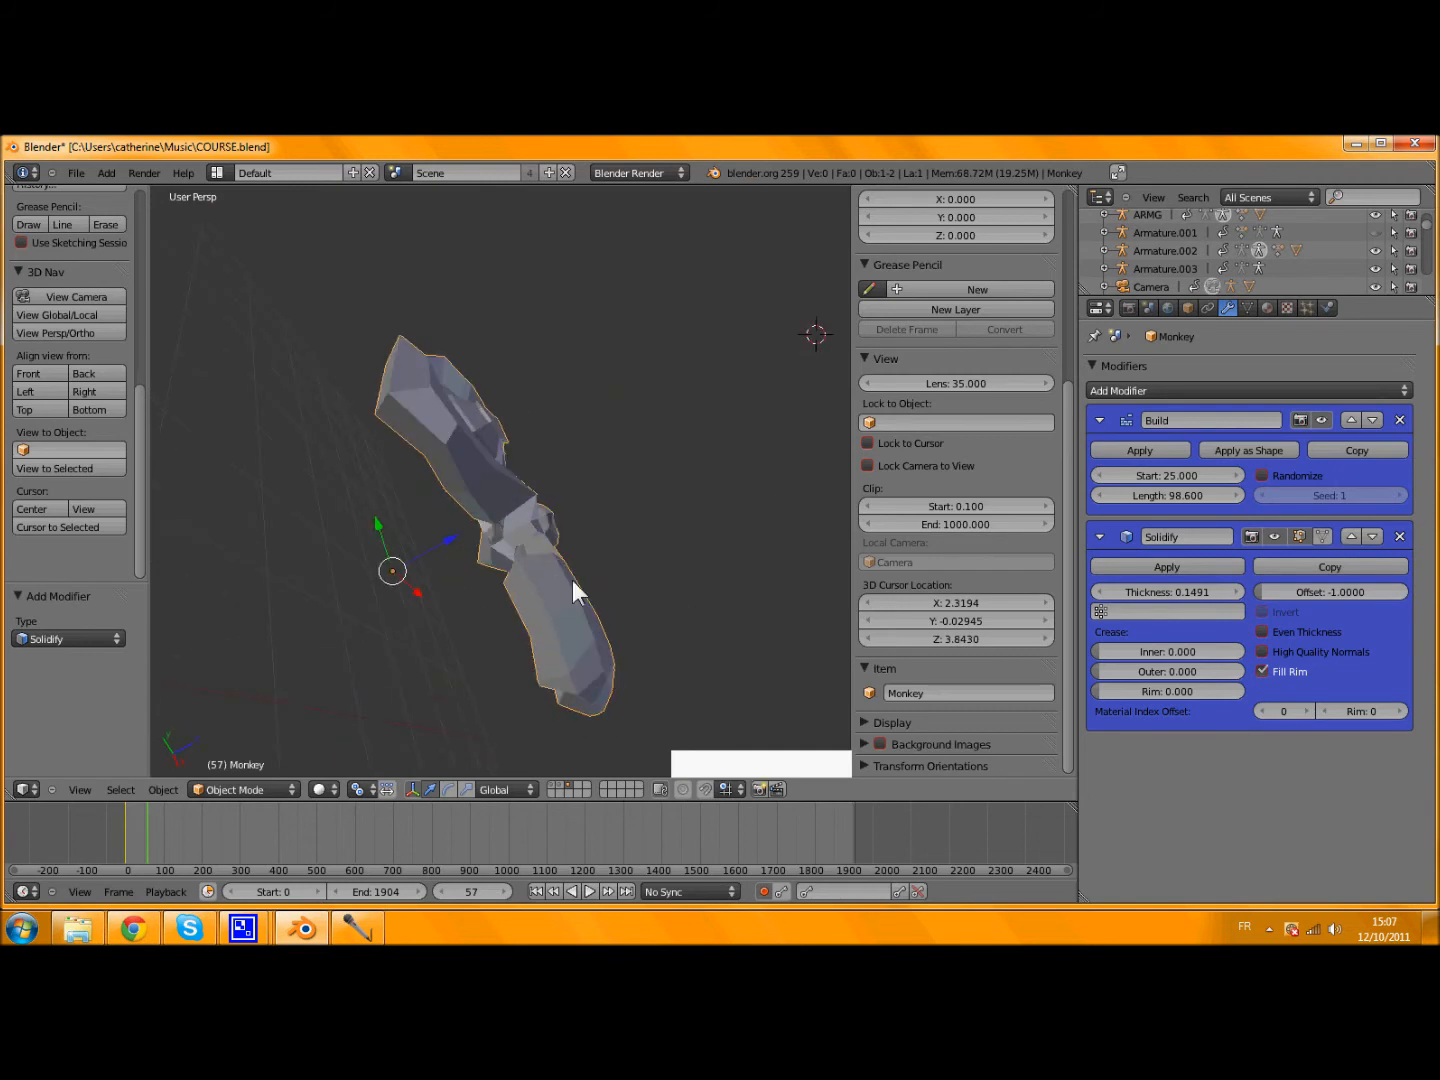
- Apply the Solidify modifier while keeping Build, and replay the build animation from the start of the timeline
left_click(1159, 564)
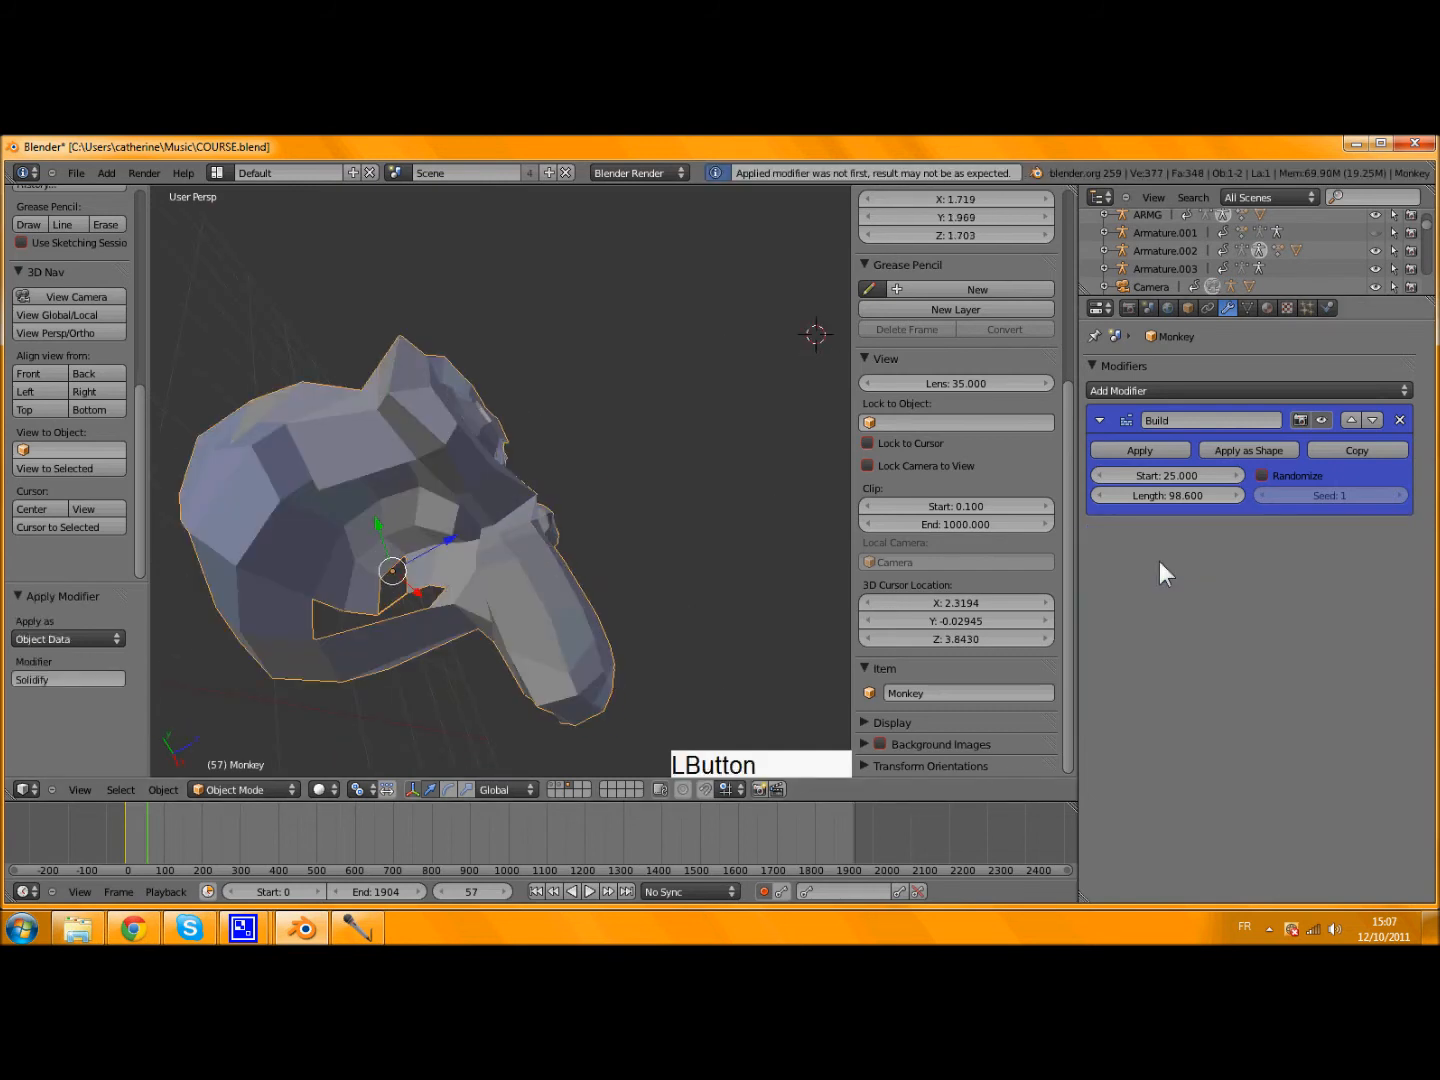
key("alt+a")
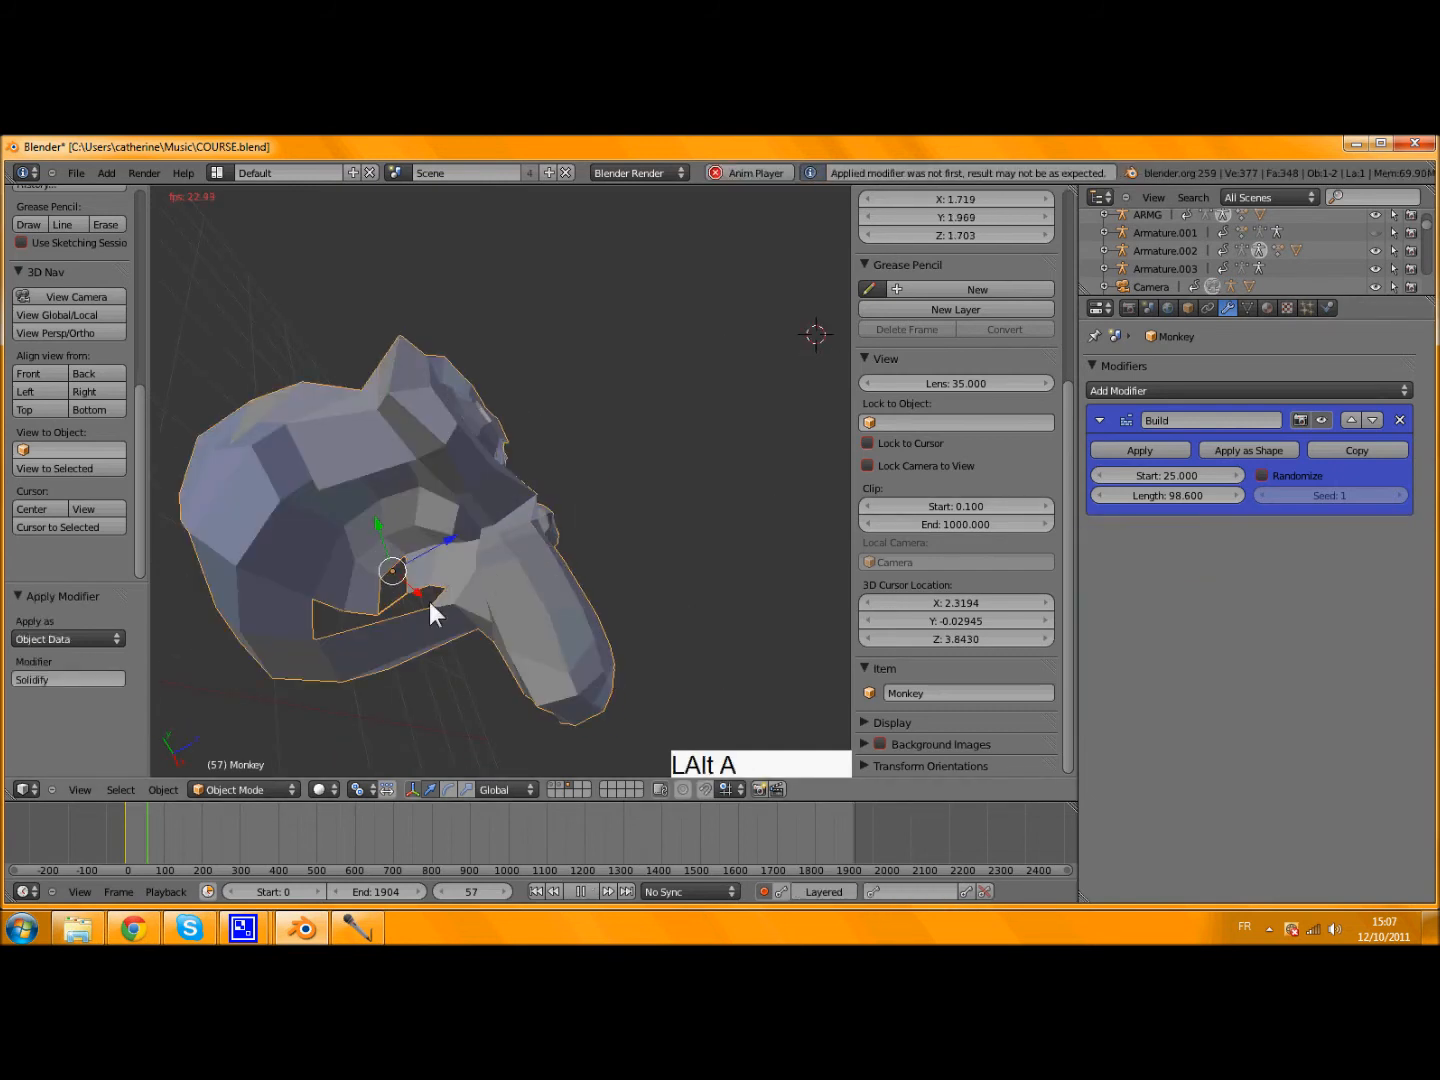
left_click(128, 836)
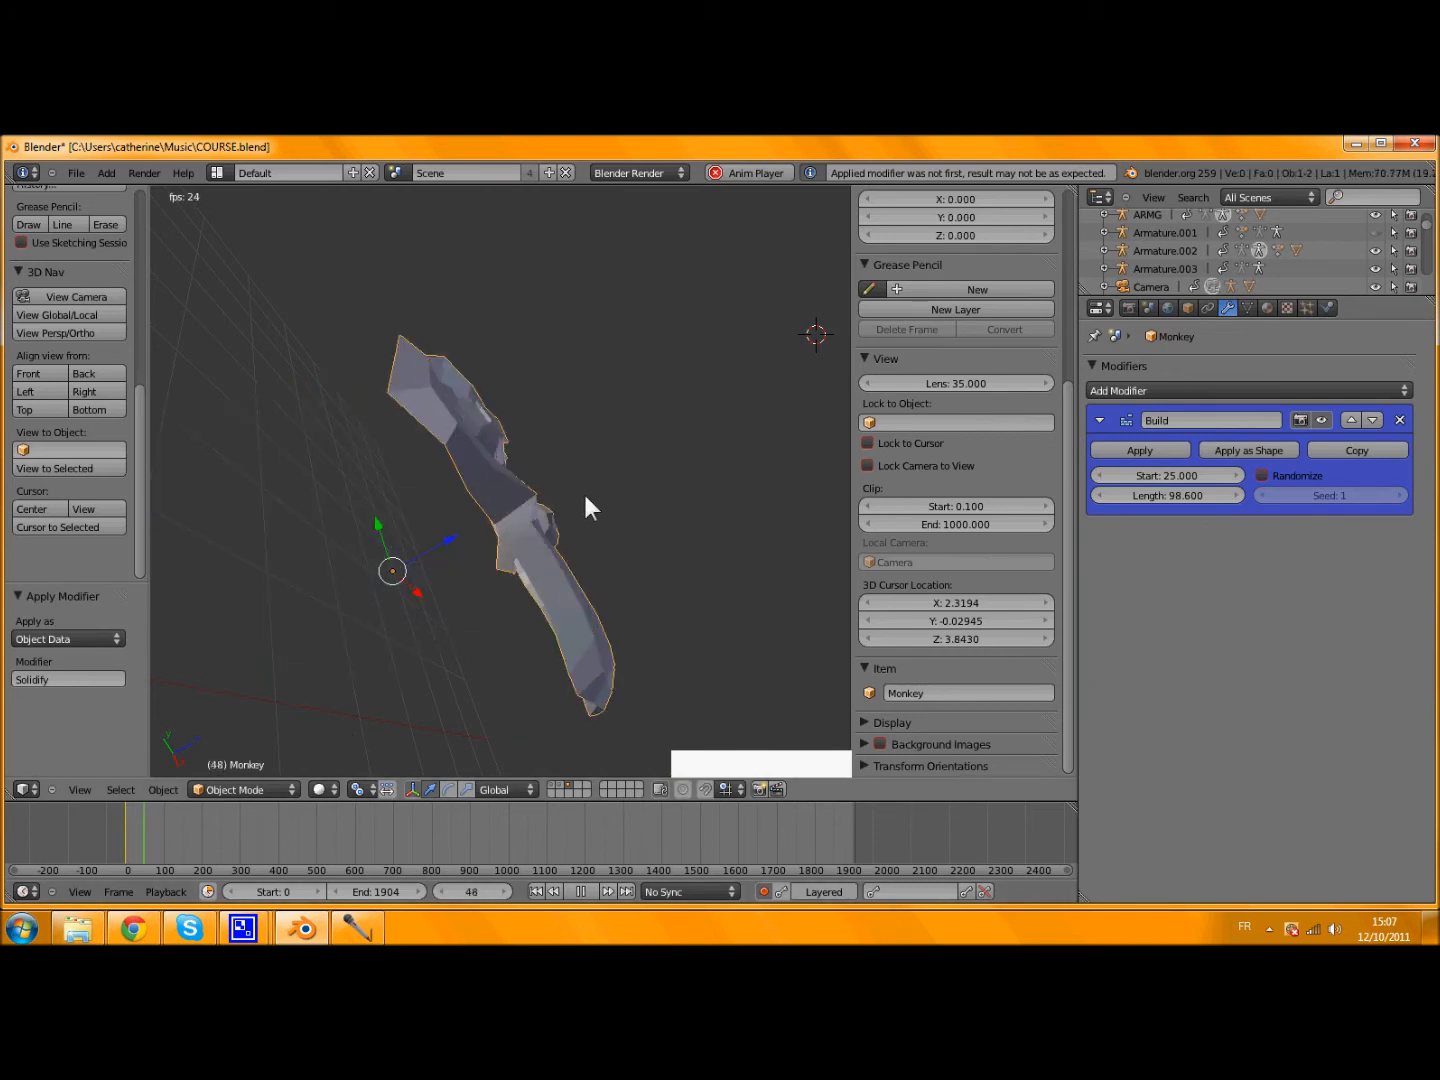
key("alt+a")
middle_click_drag(563, 475, 442, 431)
key("alt+a")
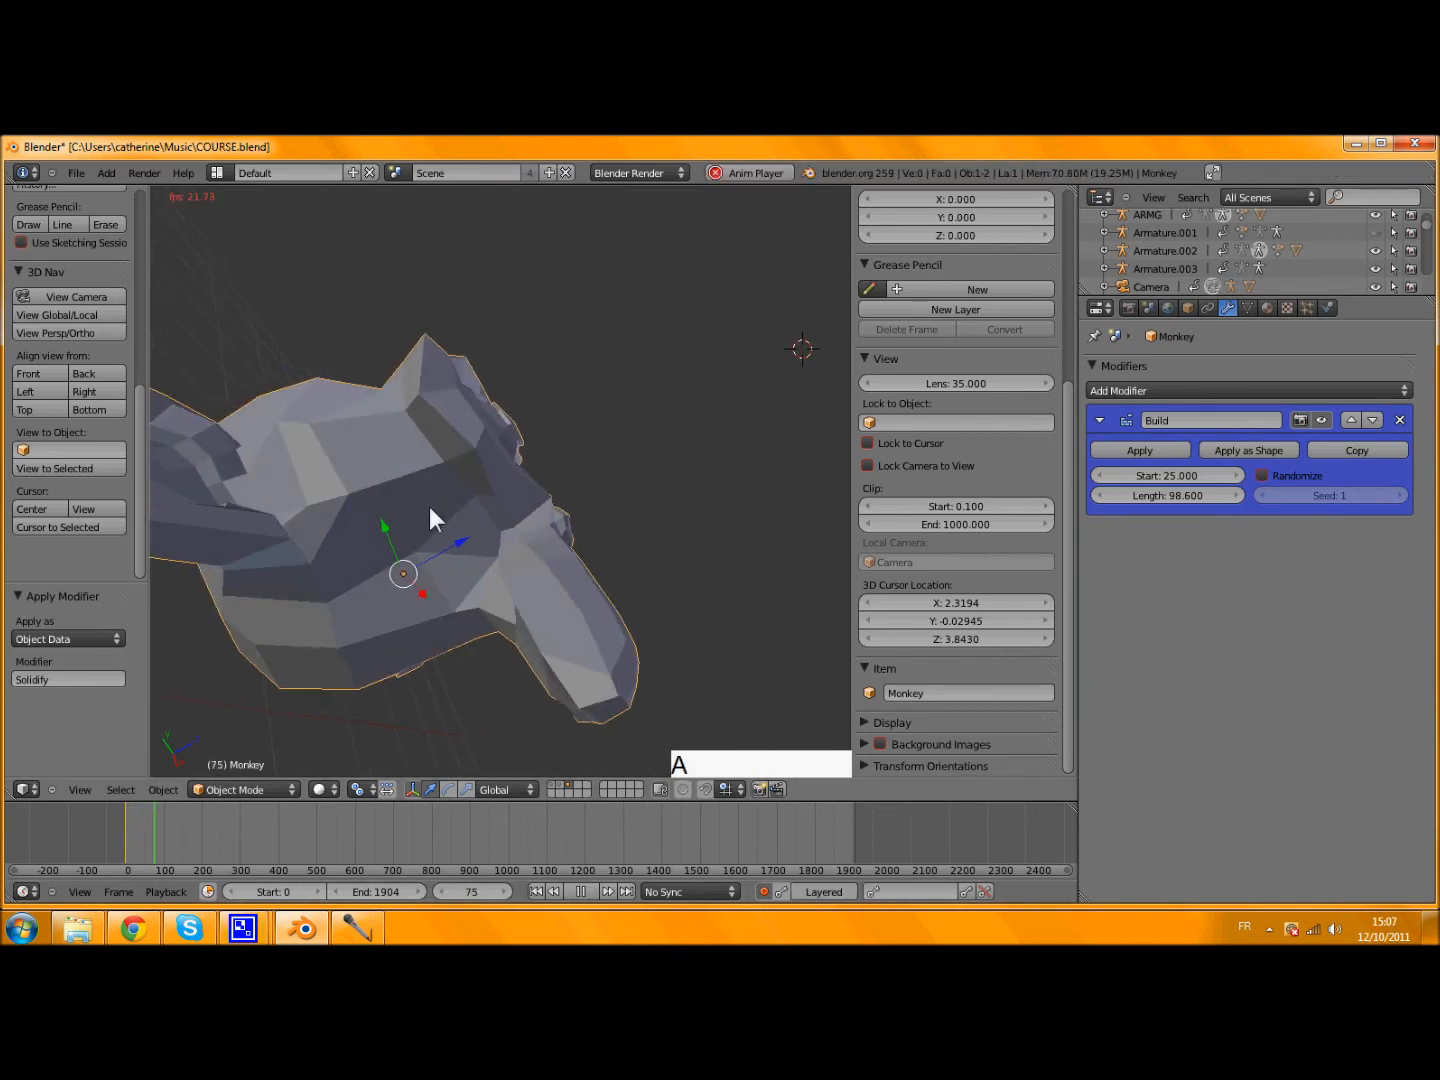
- Apply the Build modifier to the monkey, replaying the timeline before and after, and return to frame 0
left_click(135, 836)
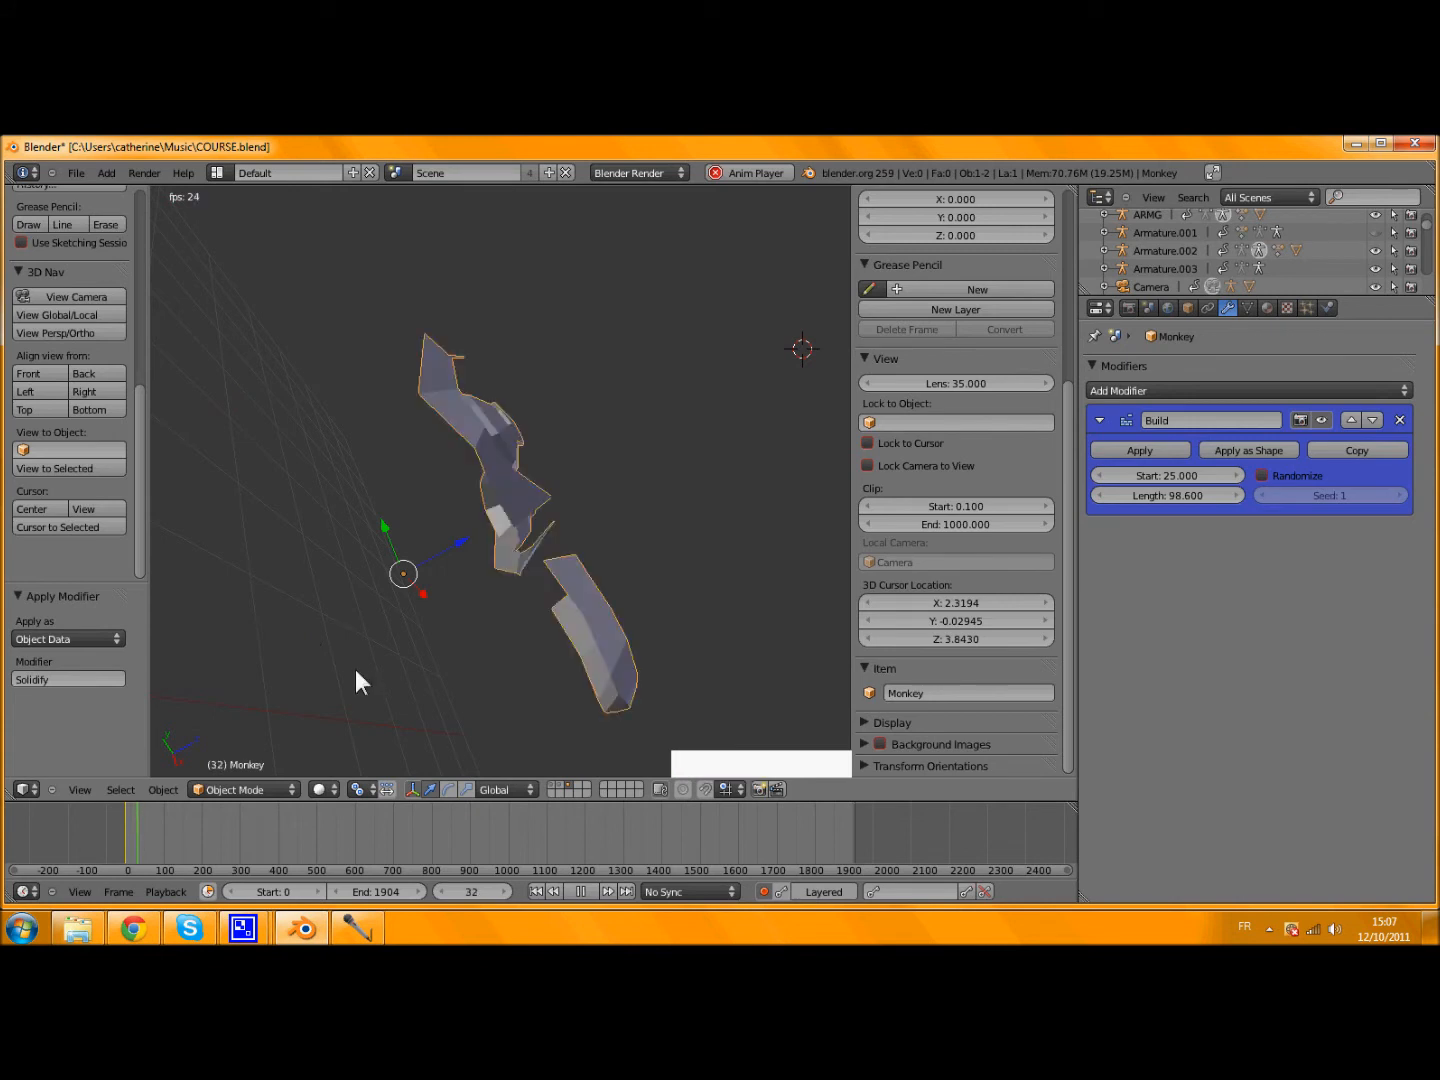
key("alt+a")
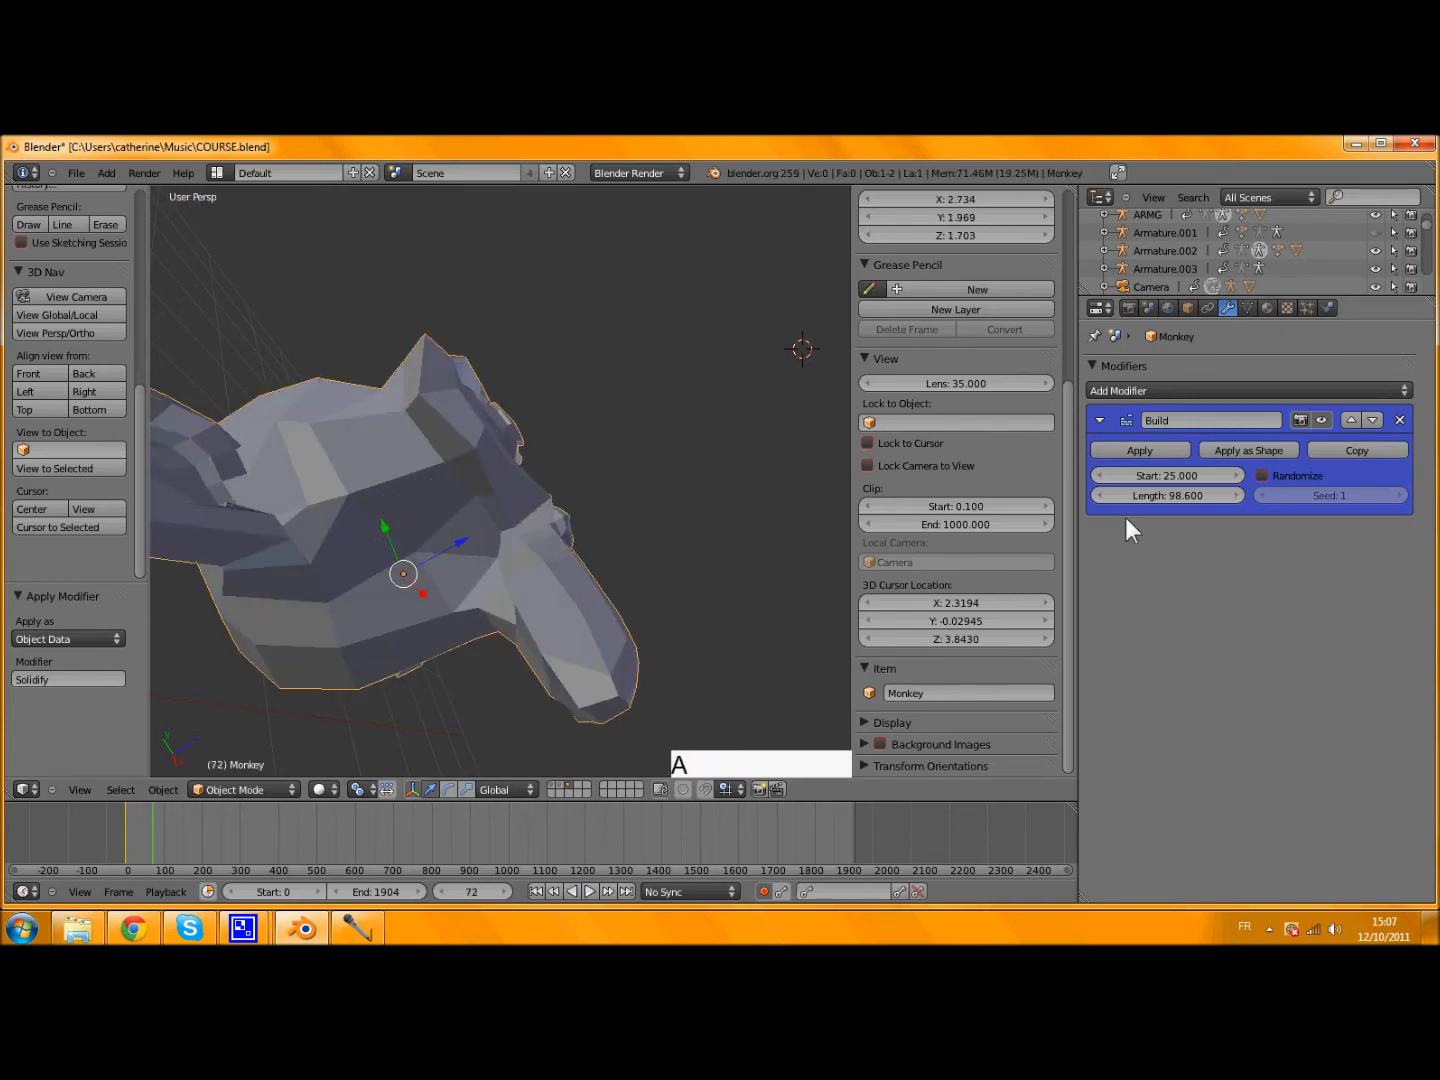
left_click(1137, 452)
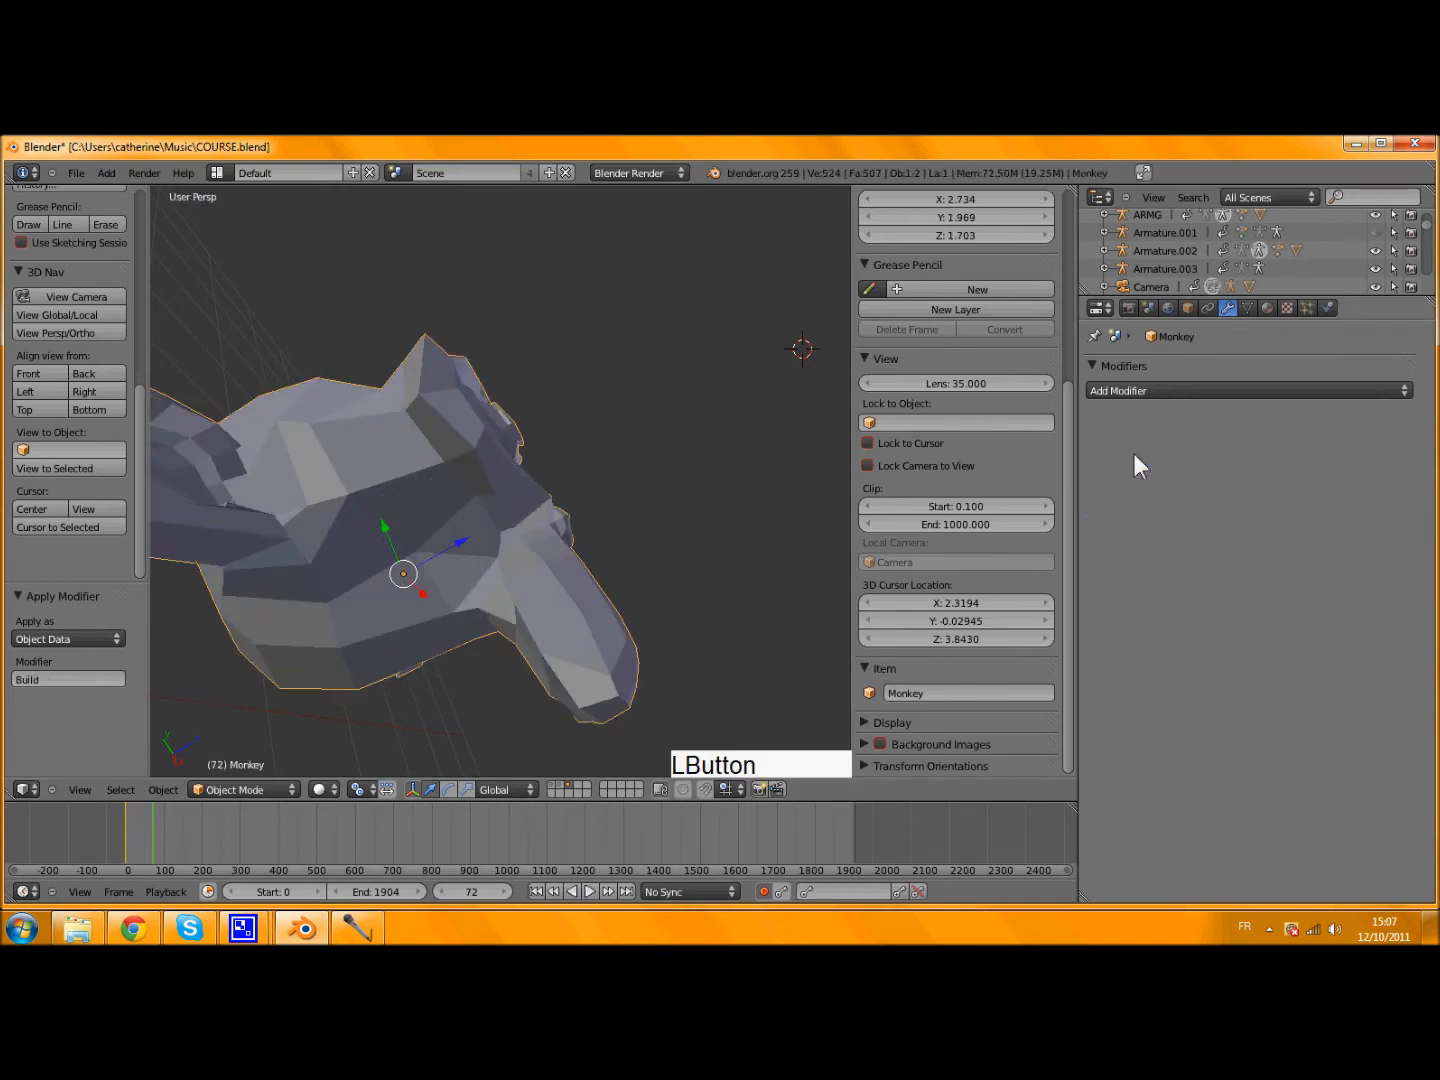
key("alt+a")
left_click(145, 842)
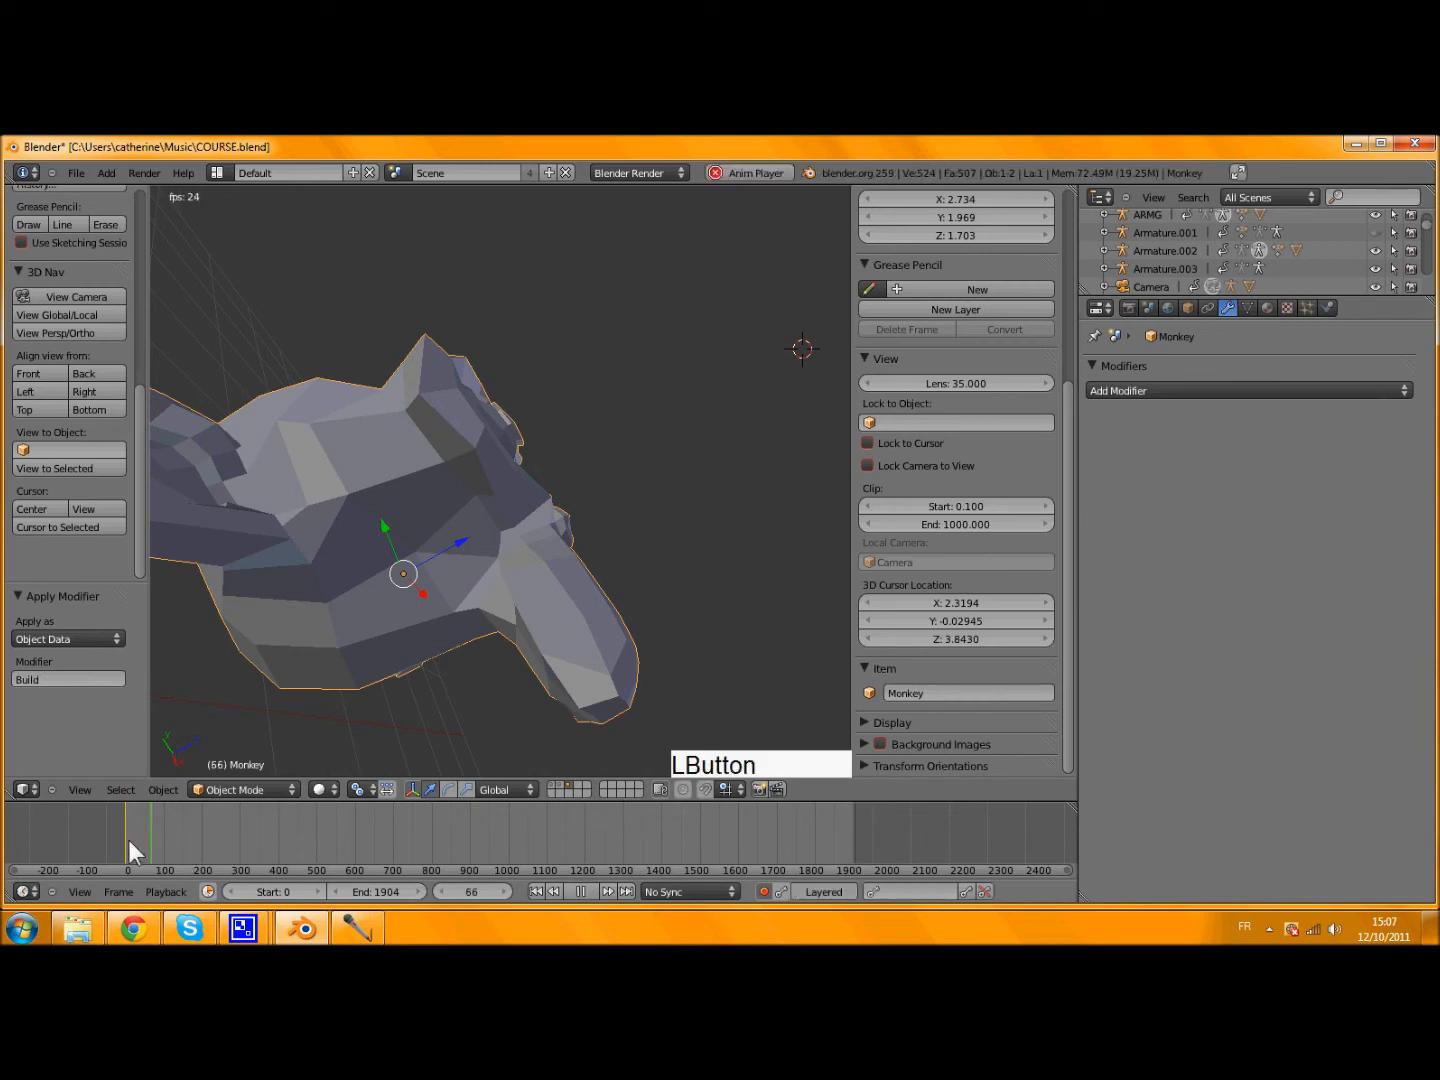
key("alt+a")
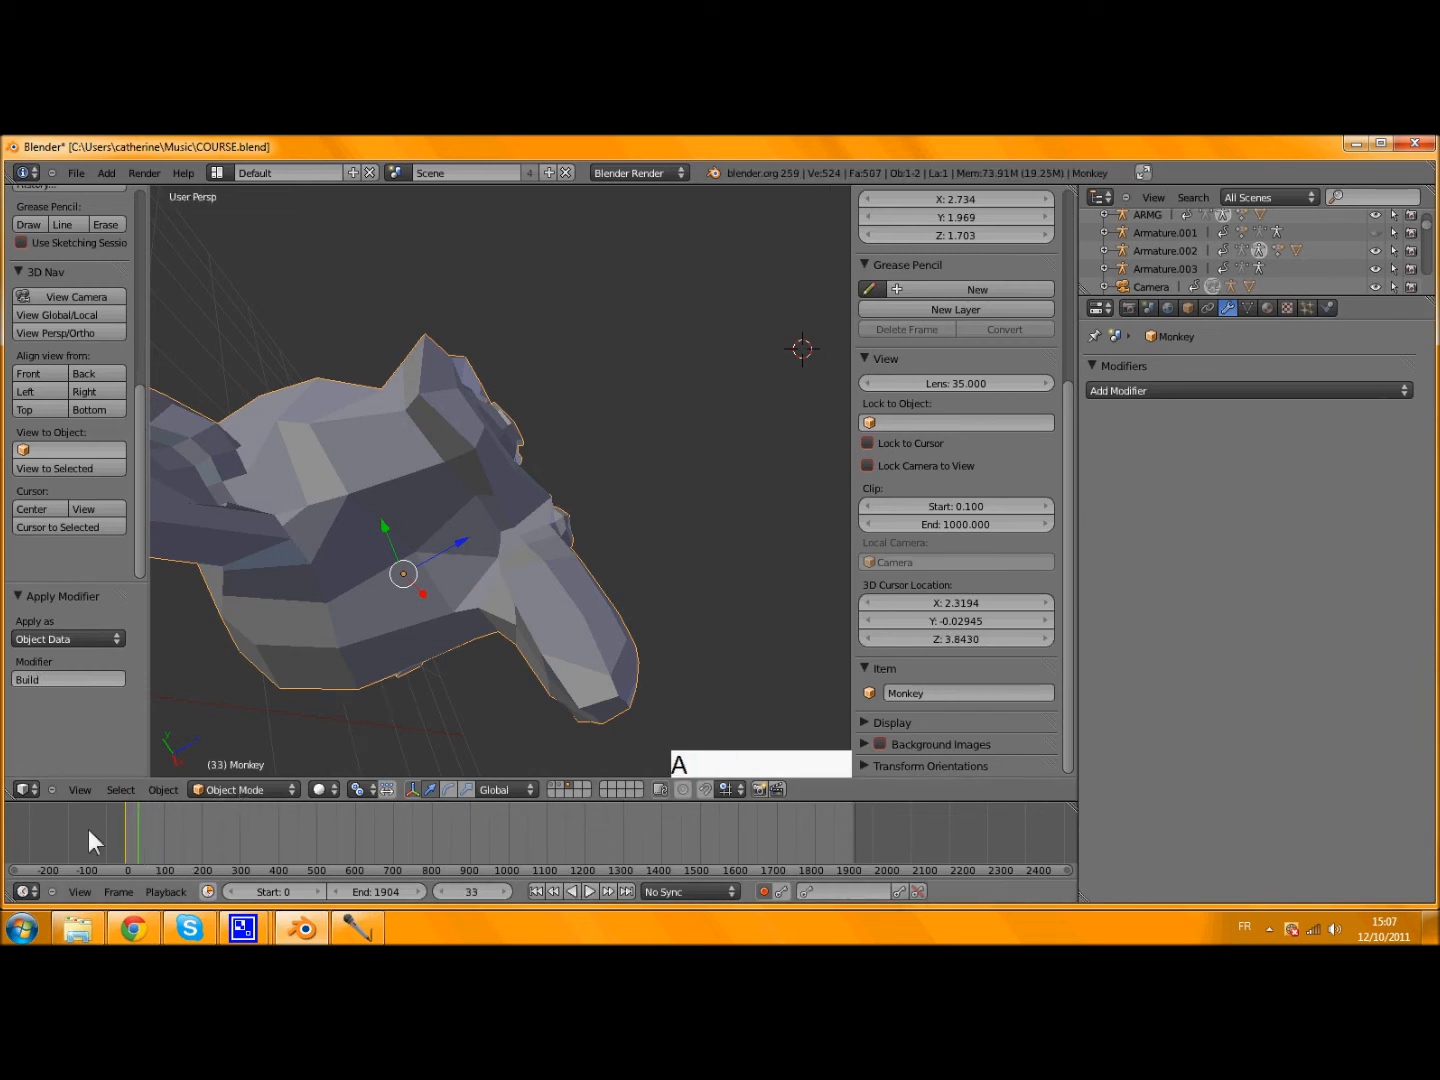
left_click(125, 841)
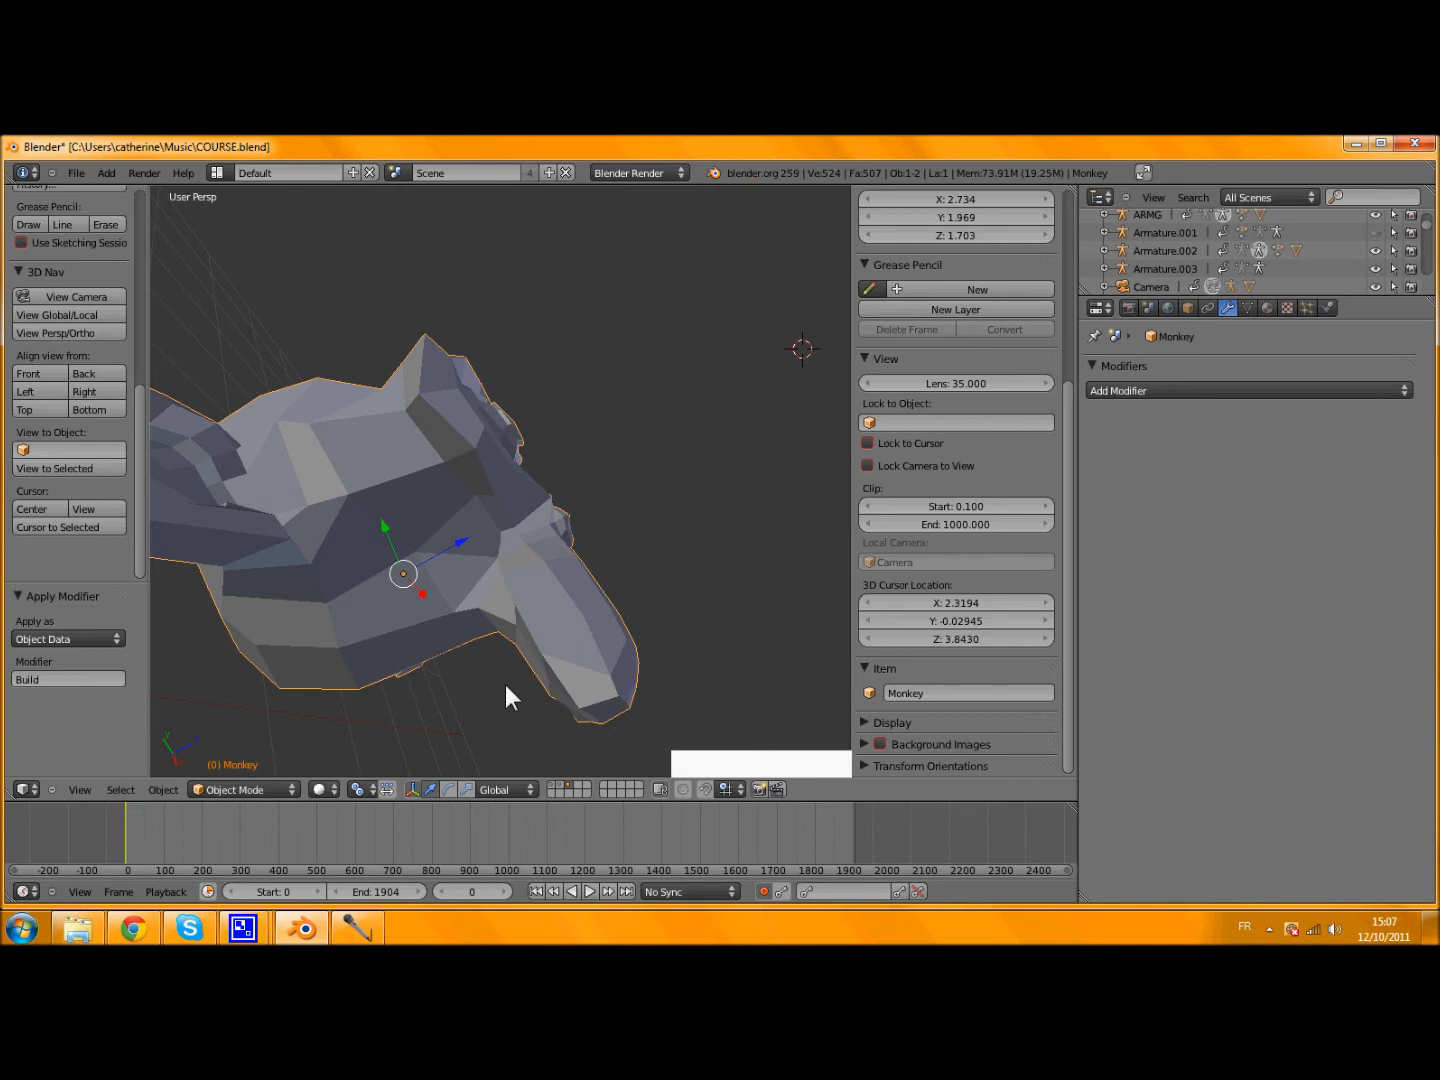
- Add an Explode modifier to the monkey and test it by playing the animation from frame 0
scroll(510, 630, "down", 5)
key("Tab")
key("Tab")
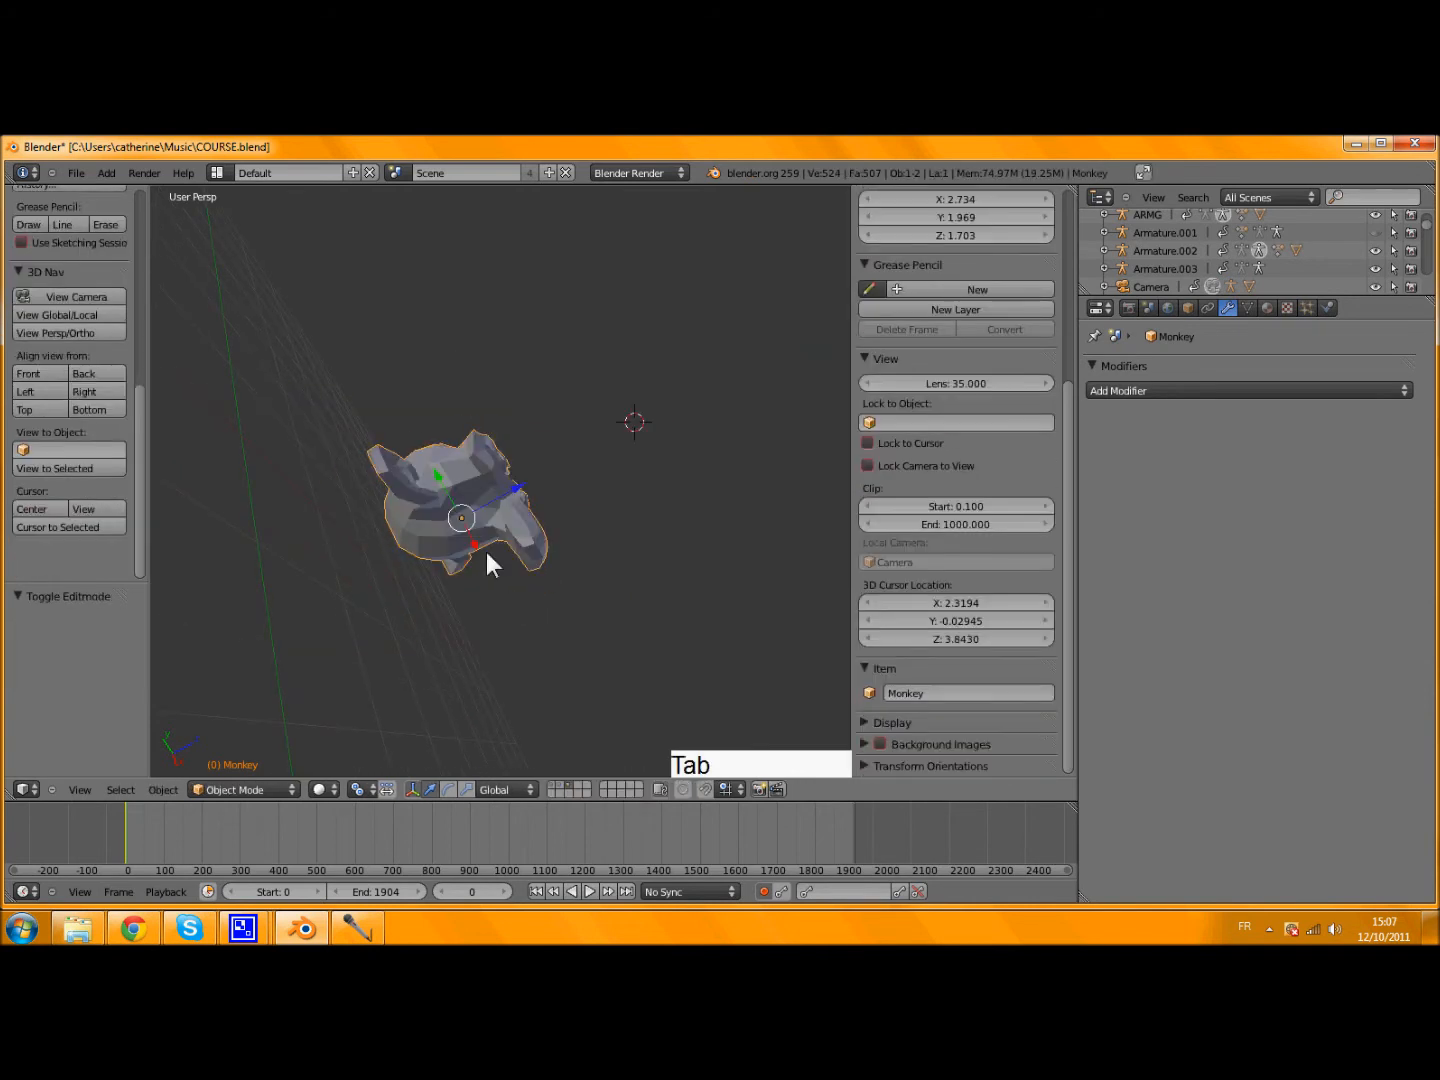
middle_click_drag(486, 552, 510, 544)
left_click(1135, 397)
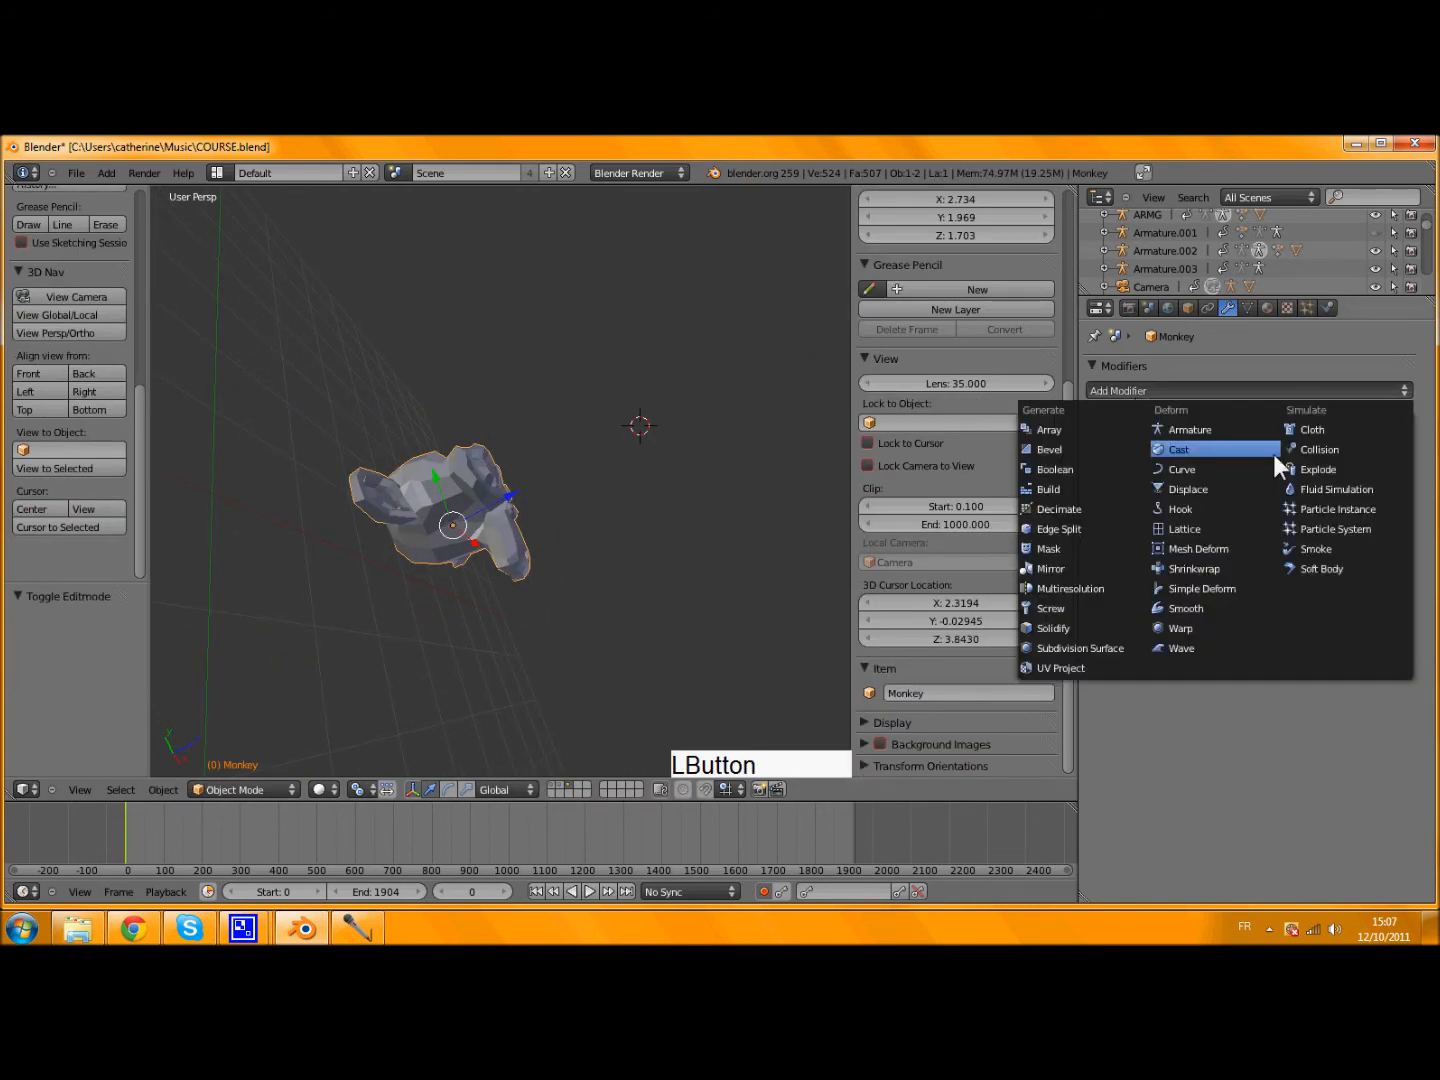
left_click(1291, 468)
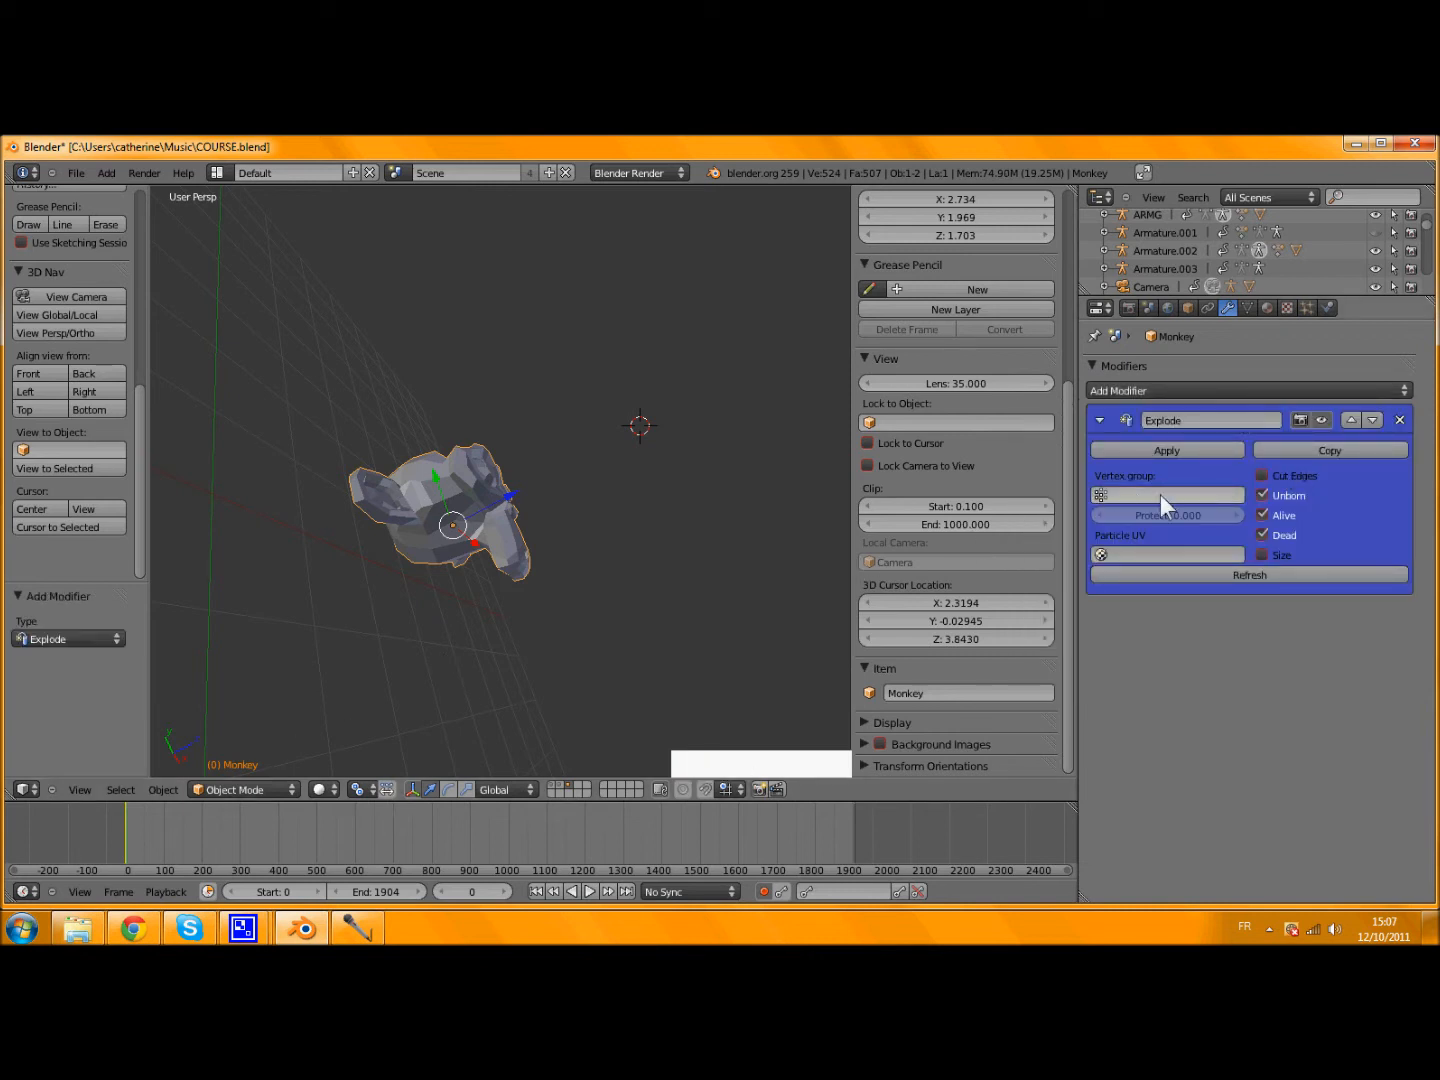
key("alt+a")
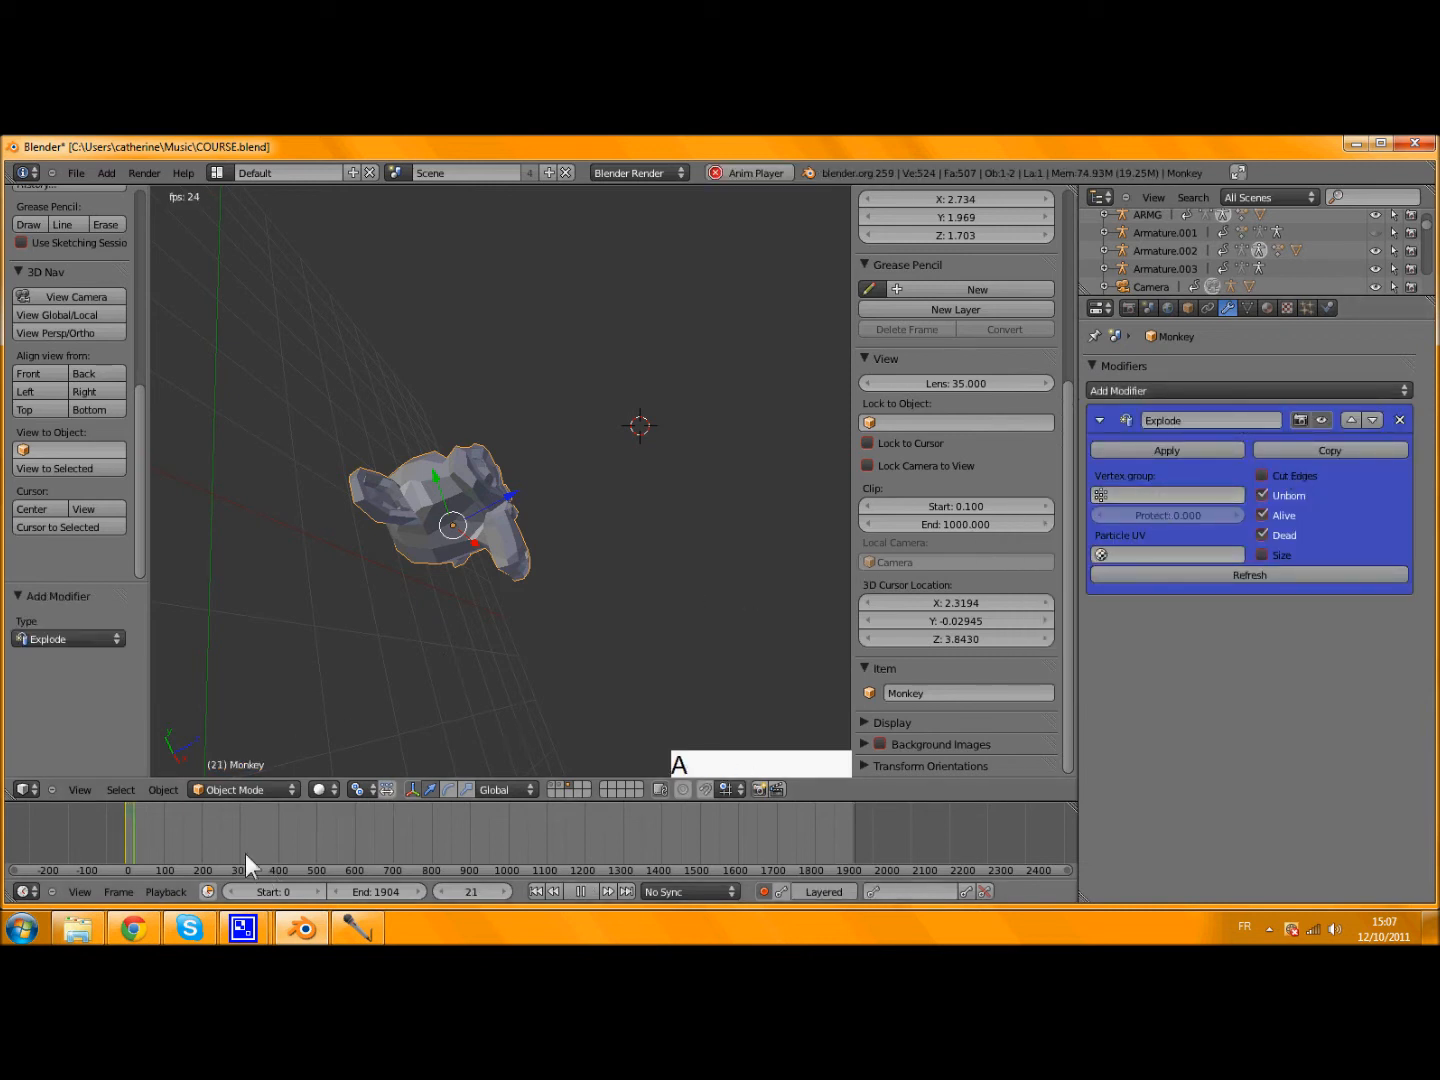
key("alt+a")
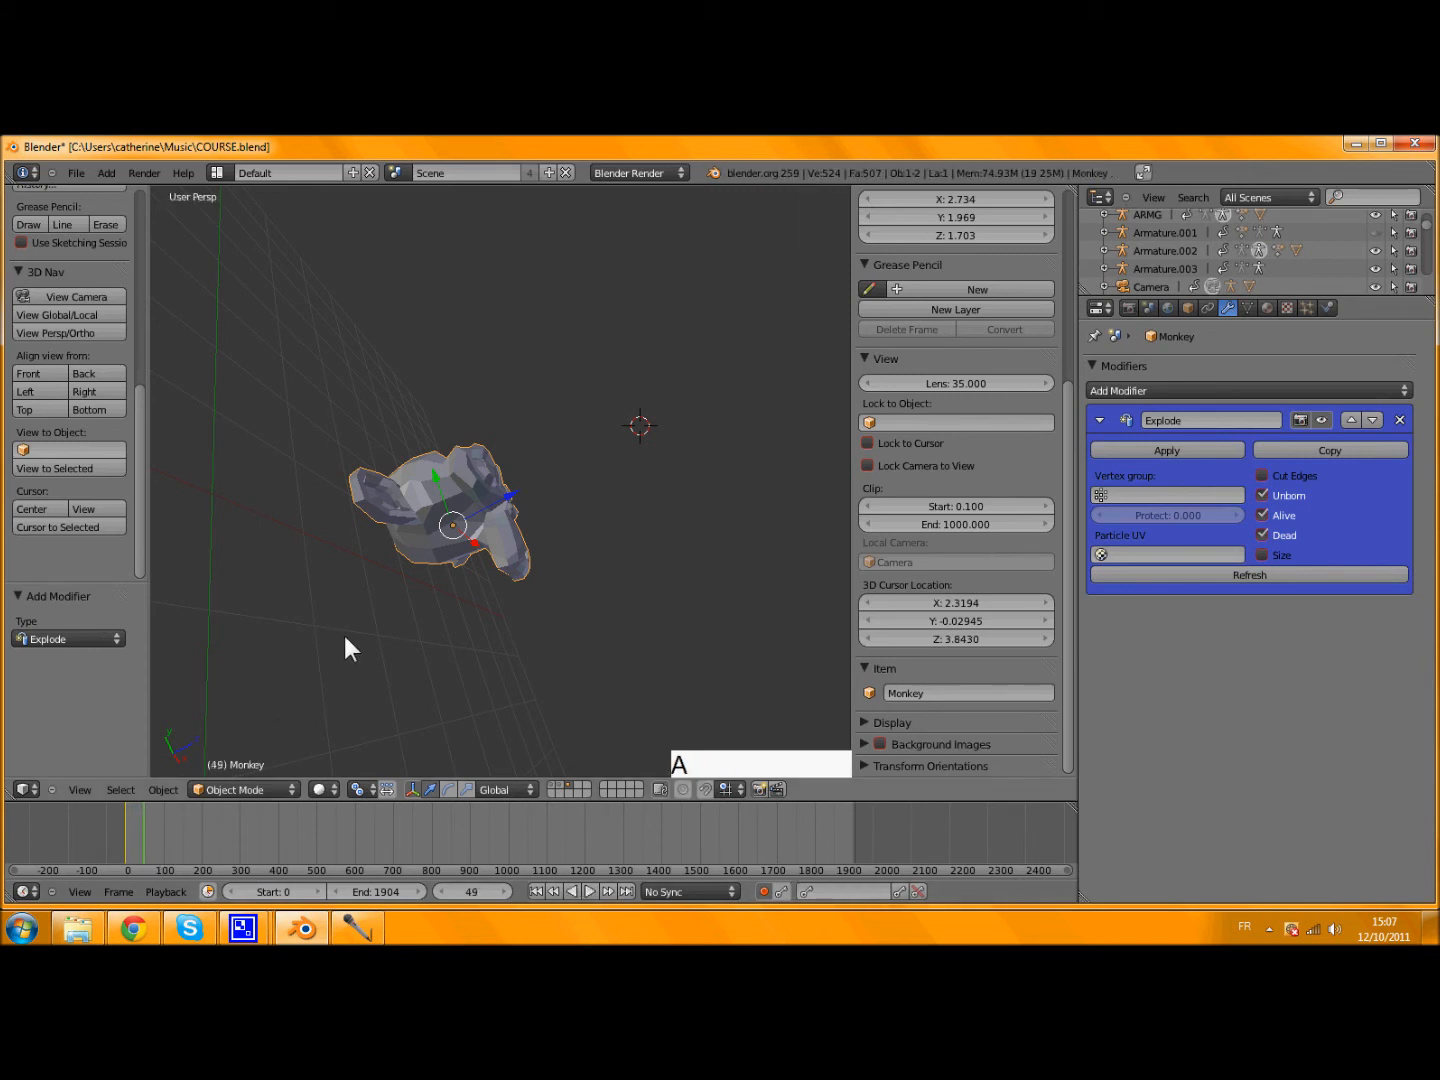
left_click(112, 845)
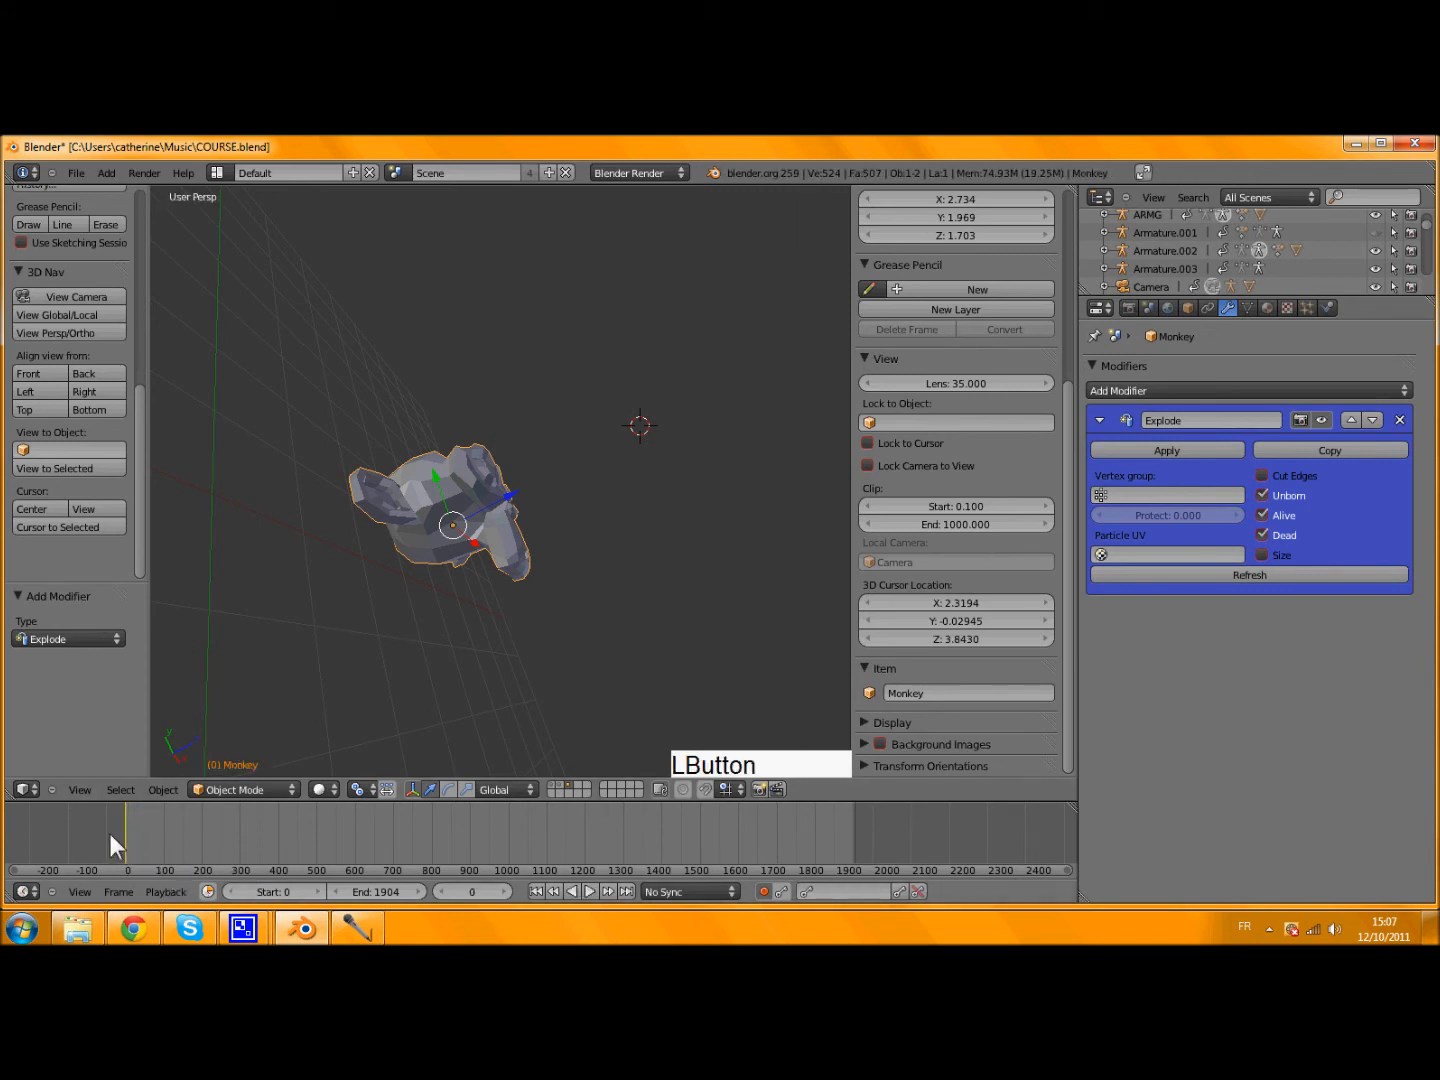
- Add a particle system to the monkey and name it EXPLODE
left_click(1306, 310)
left_click(1404, 372)
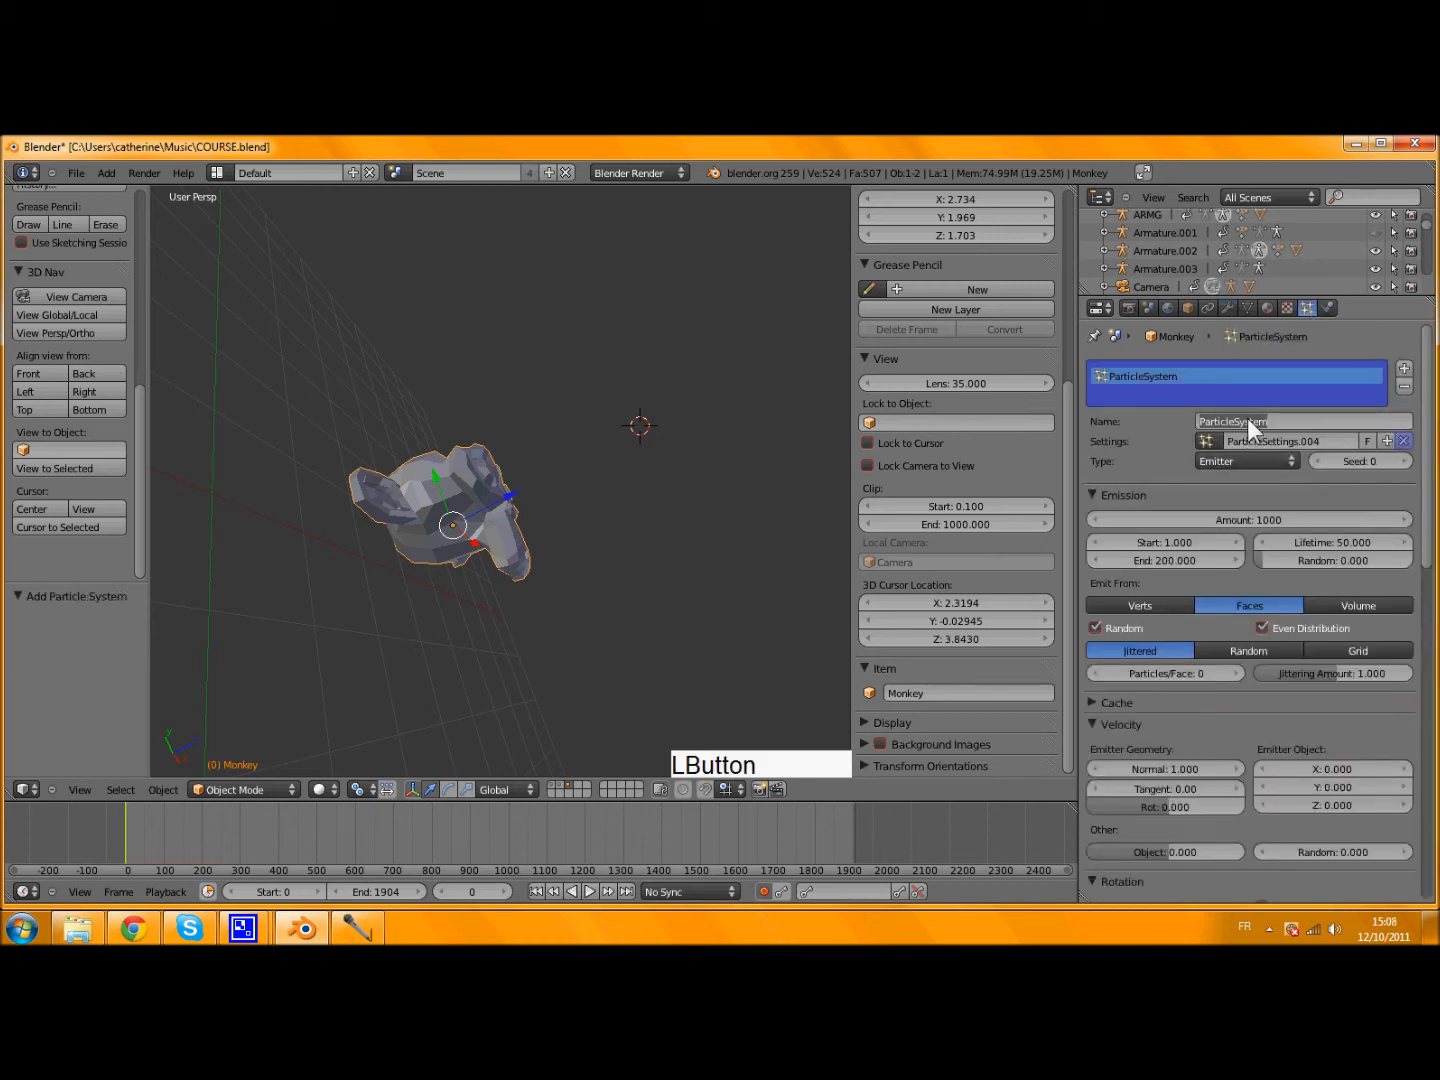
type("EXPLODE")
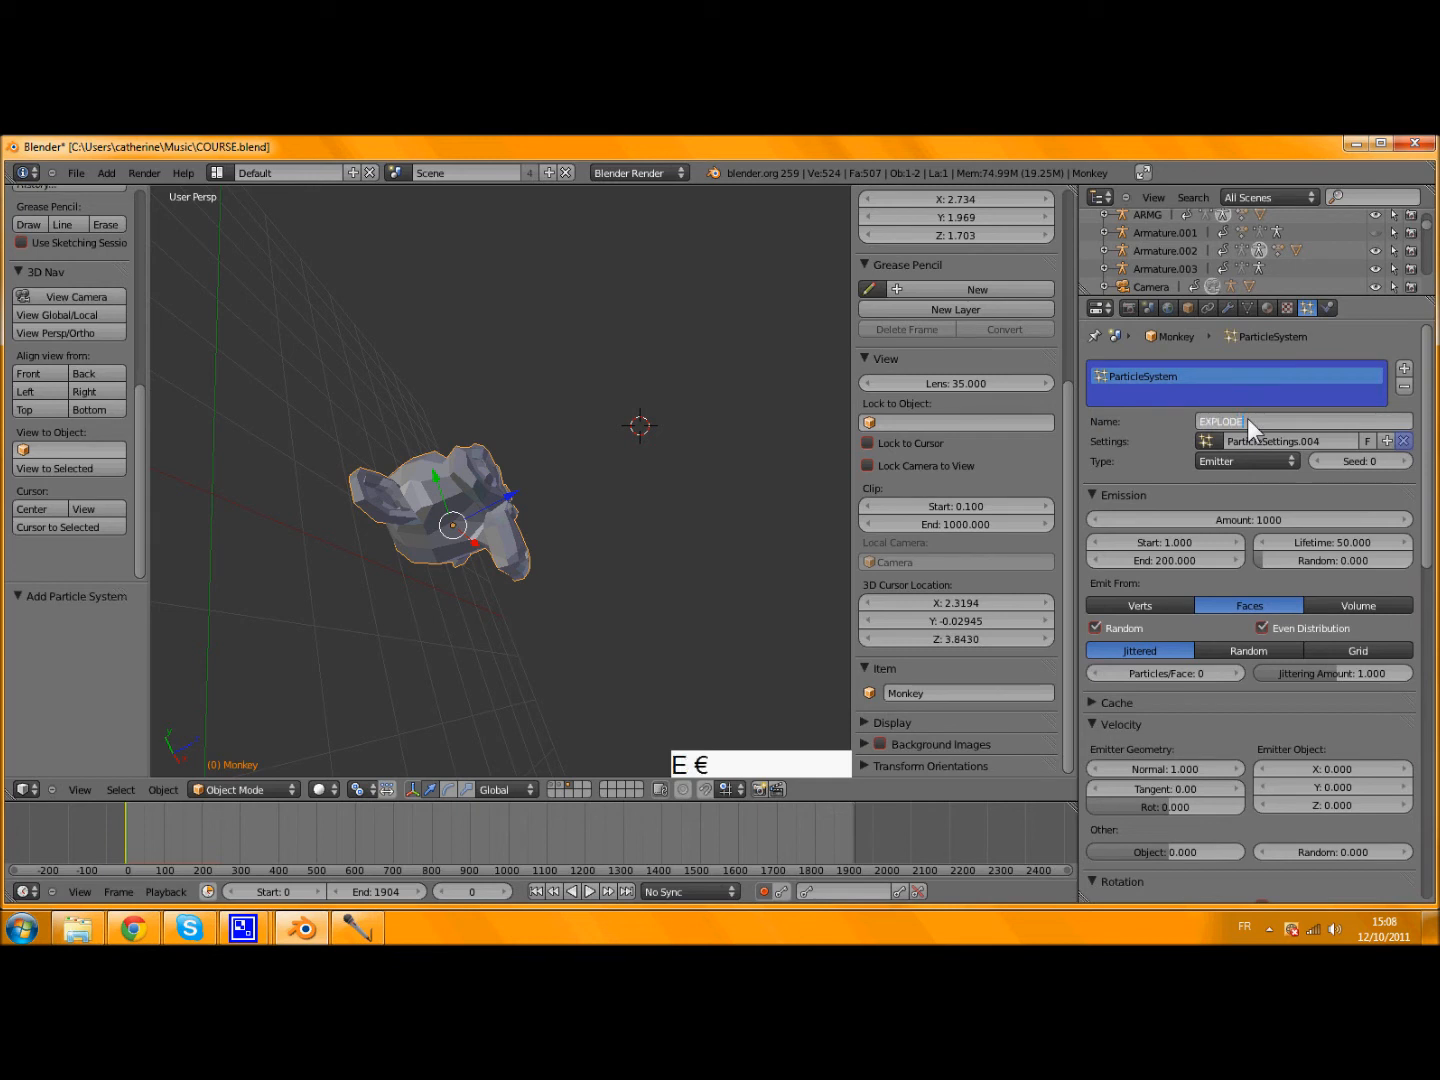
key("Return")
key("Caps_Lock")
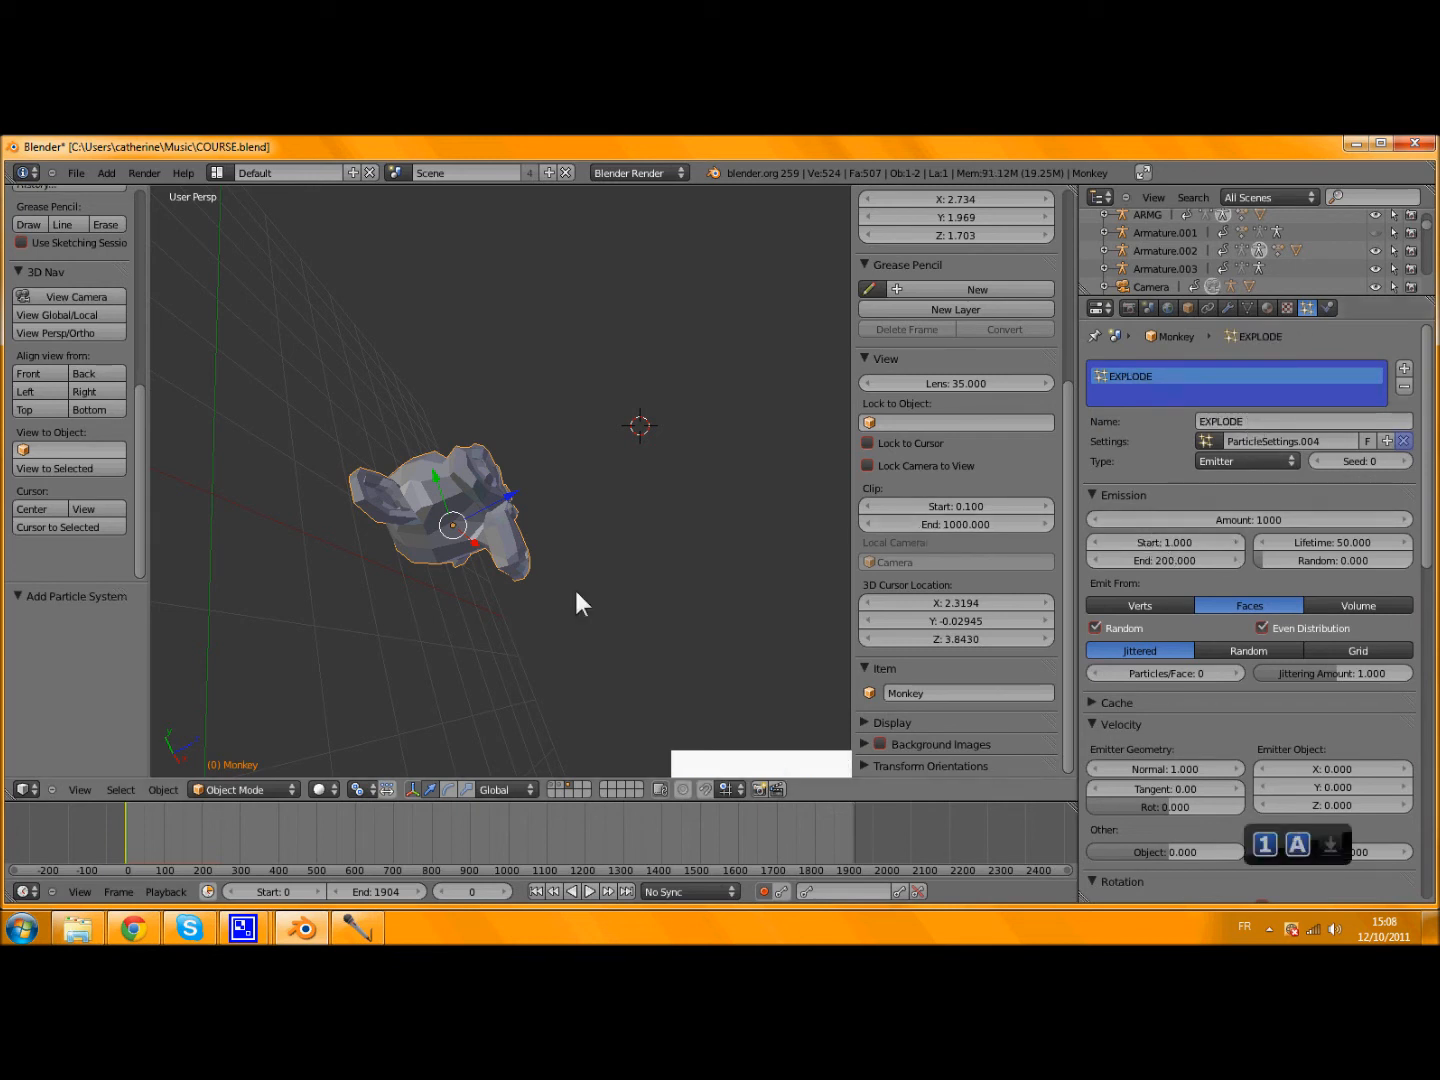
- Play the particle emission, examine the falling particles from another angle, and return to frame 0
key("alt+a")
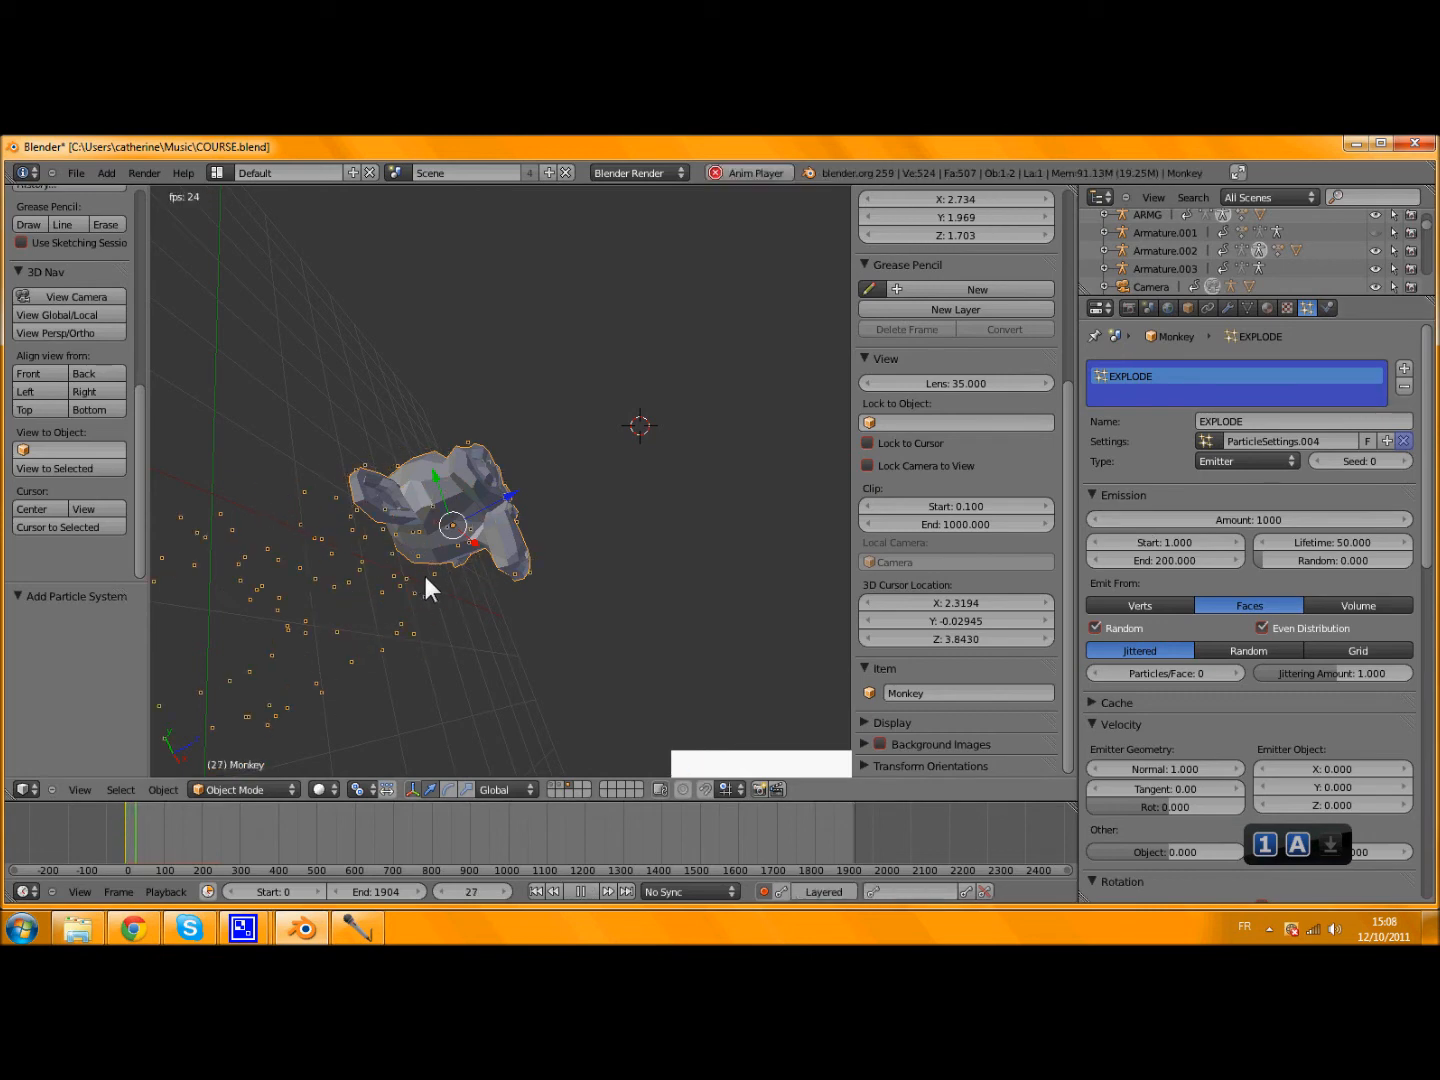
scroll(420, 572, "up", 4)
key("alt+a")
middle_click_drag(366, 595, 306, 622)
scroll(450, 556, "down", 3)
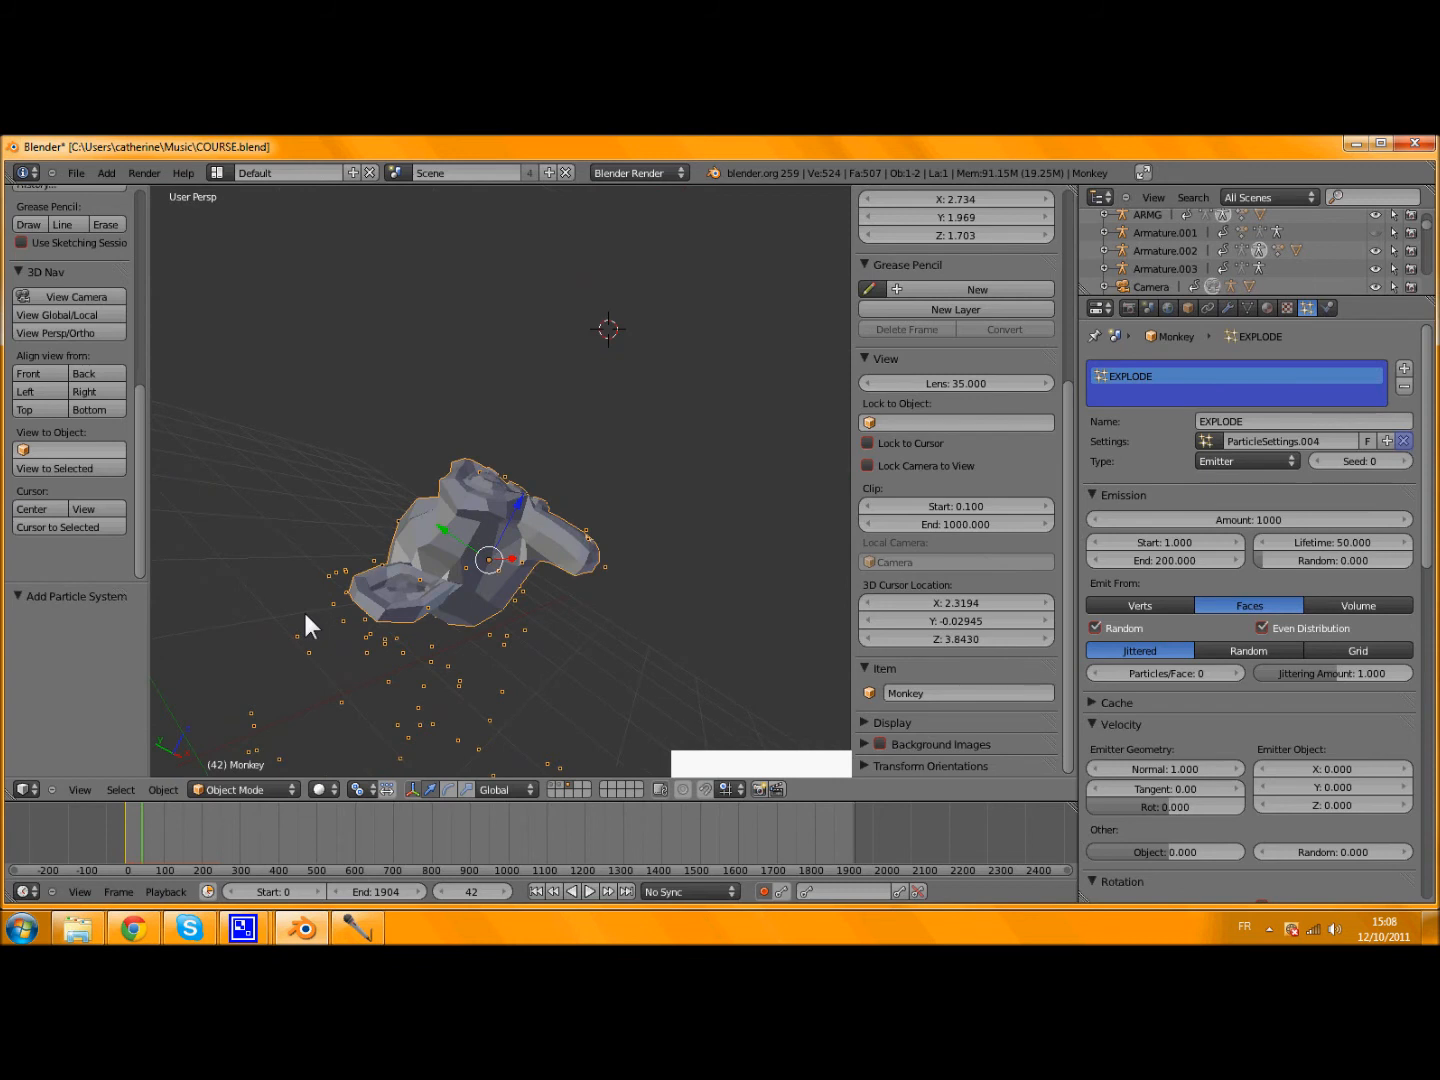
left_click_drag(139, 850, 111, 841)
- Remove the Explode modifier and add it again so that it sits after the particle system
left_click(1229, 308)
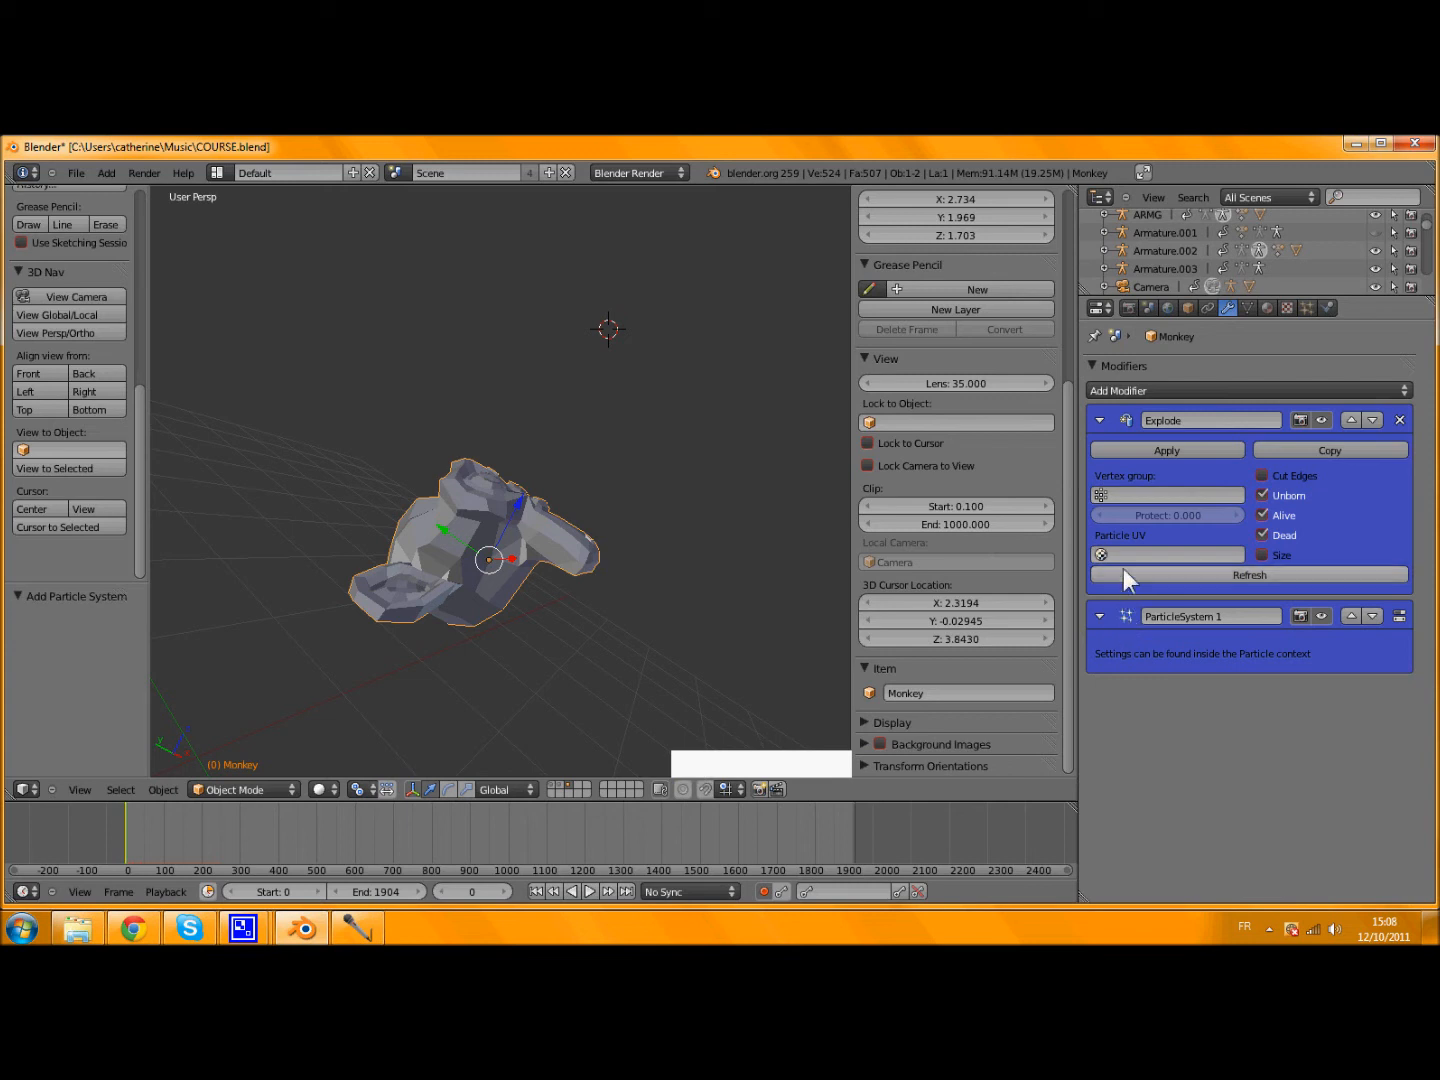
left_click(1399, 420)
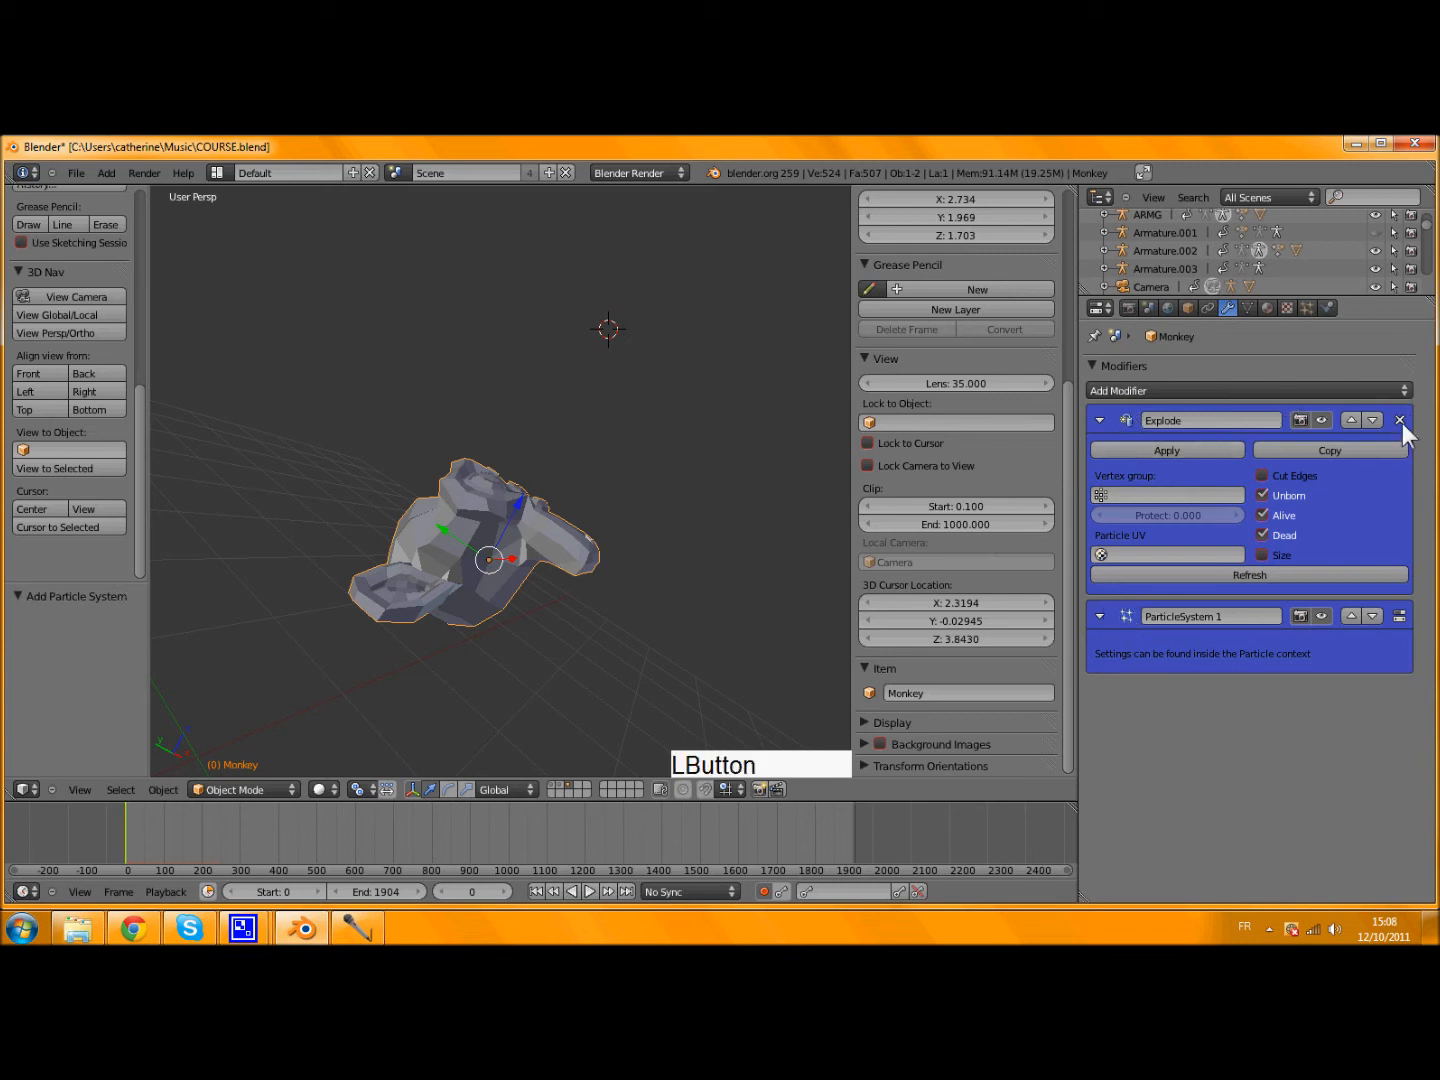
left_click(1360, 391)
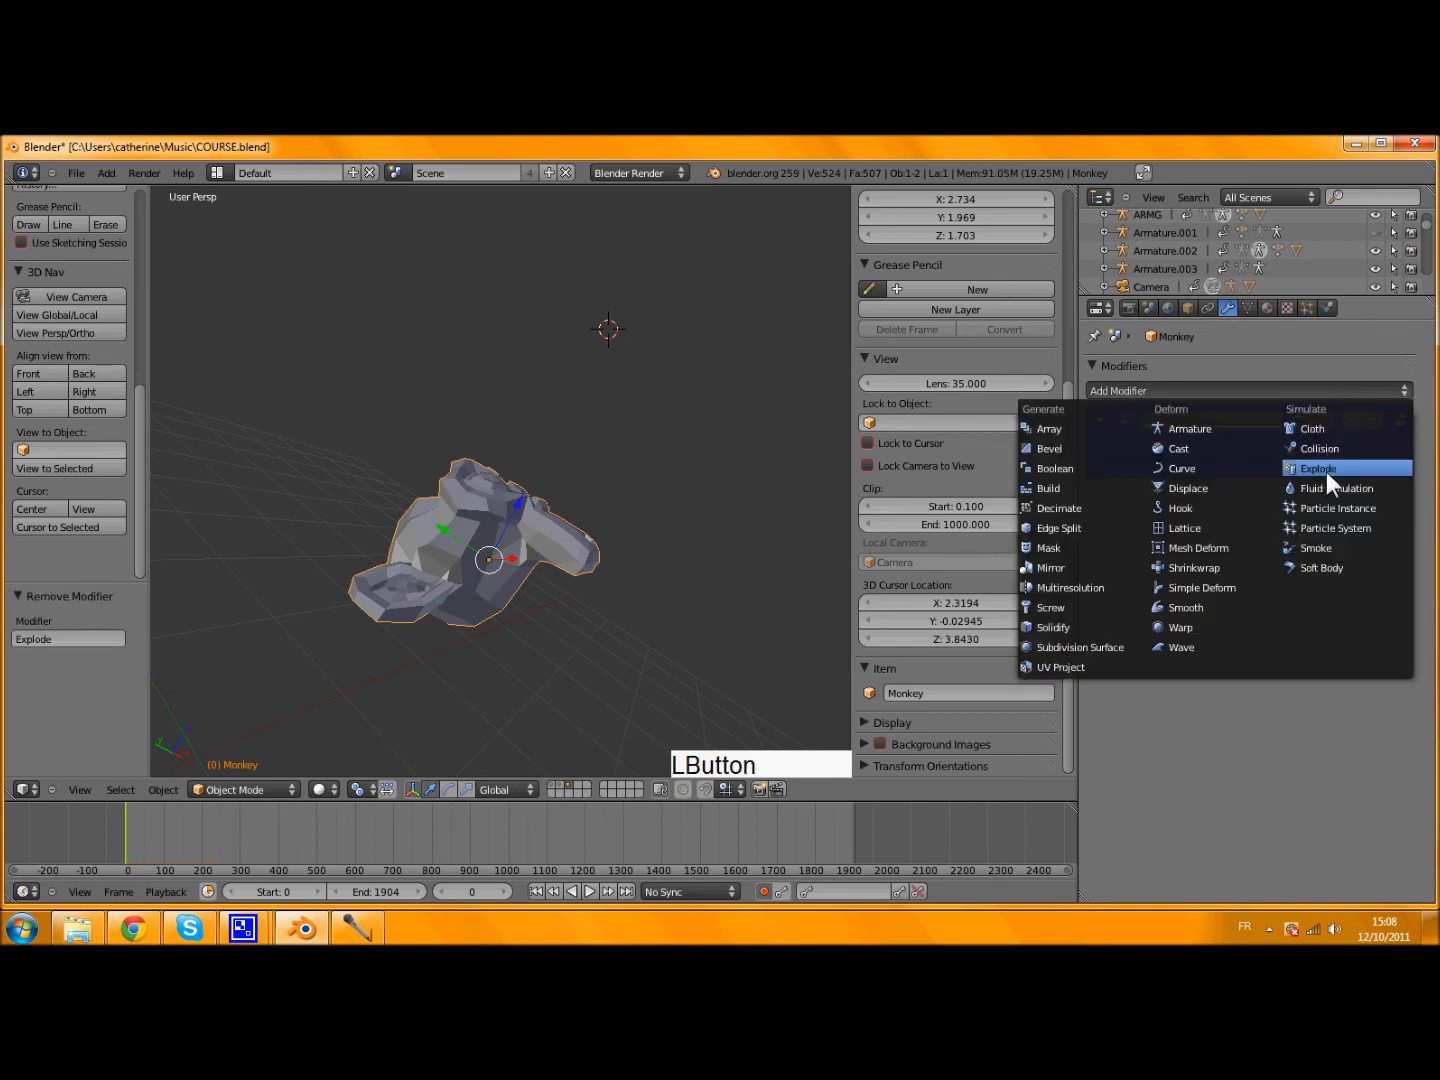
left_click(1326, 468)
- Play the explosion while viewing the breaking monkey and its mesh from several angles, and stop at frame 176
key("alt+a")
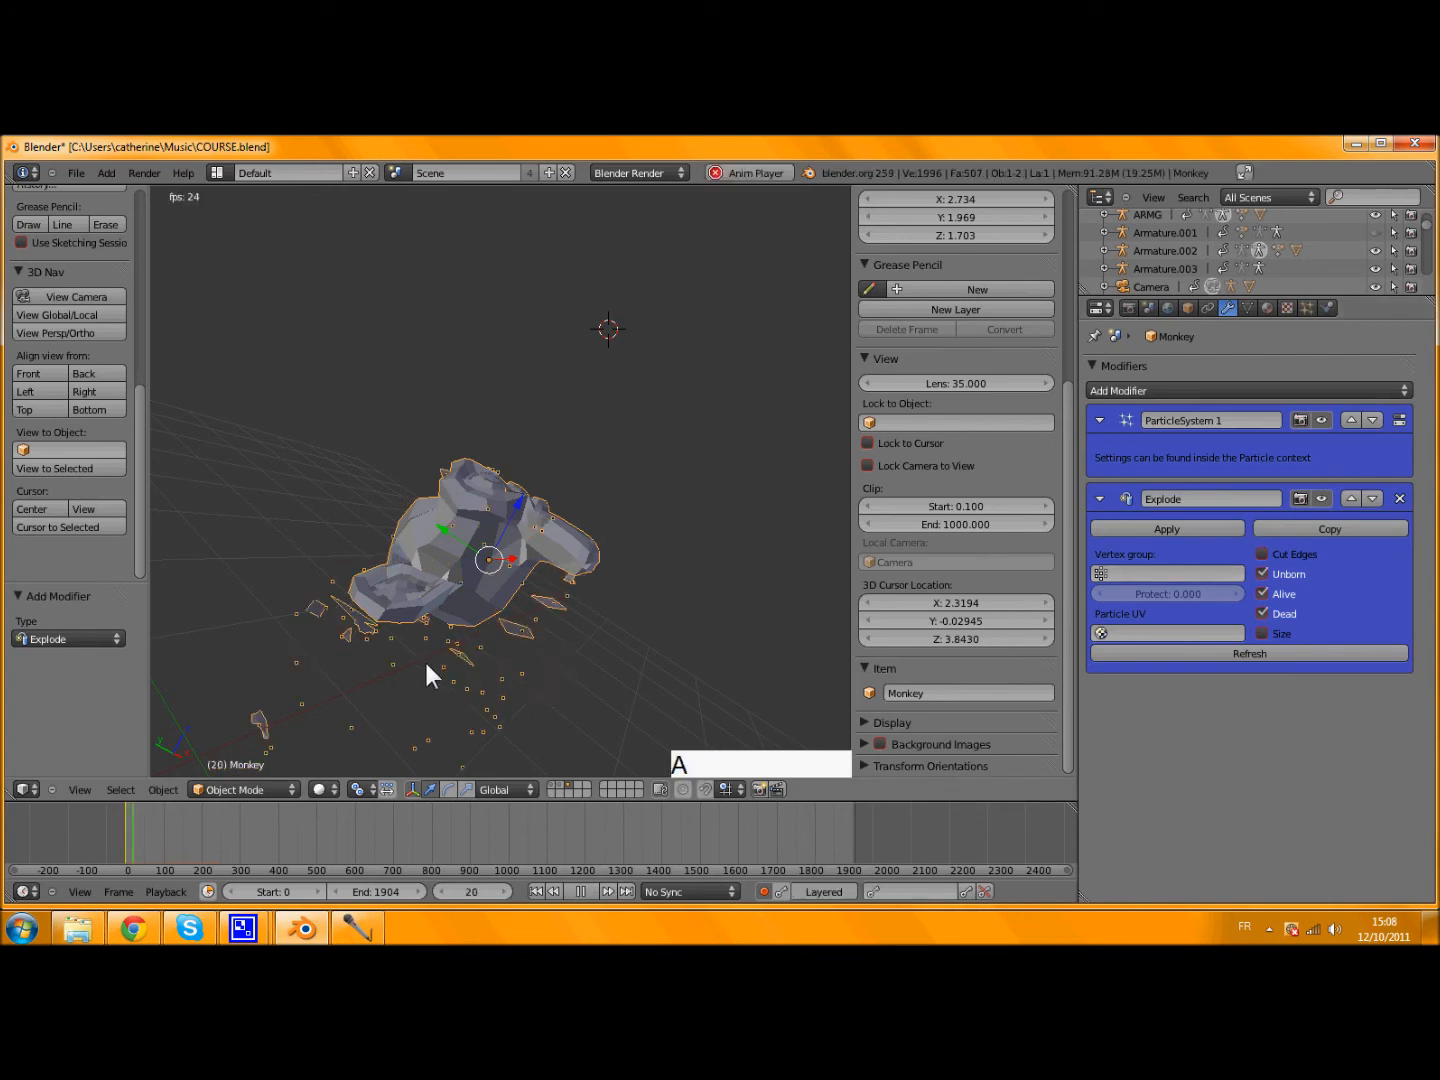
middle_click_drag(477, 580, 343, 554)
key("alt+a")
key("alt+a")
key("Tab")
middle_click_drag(464, 562, 485, 549)
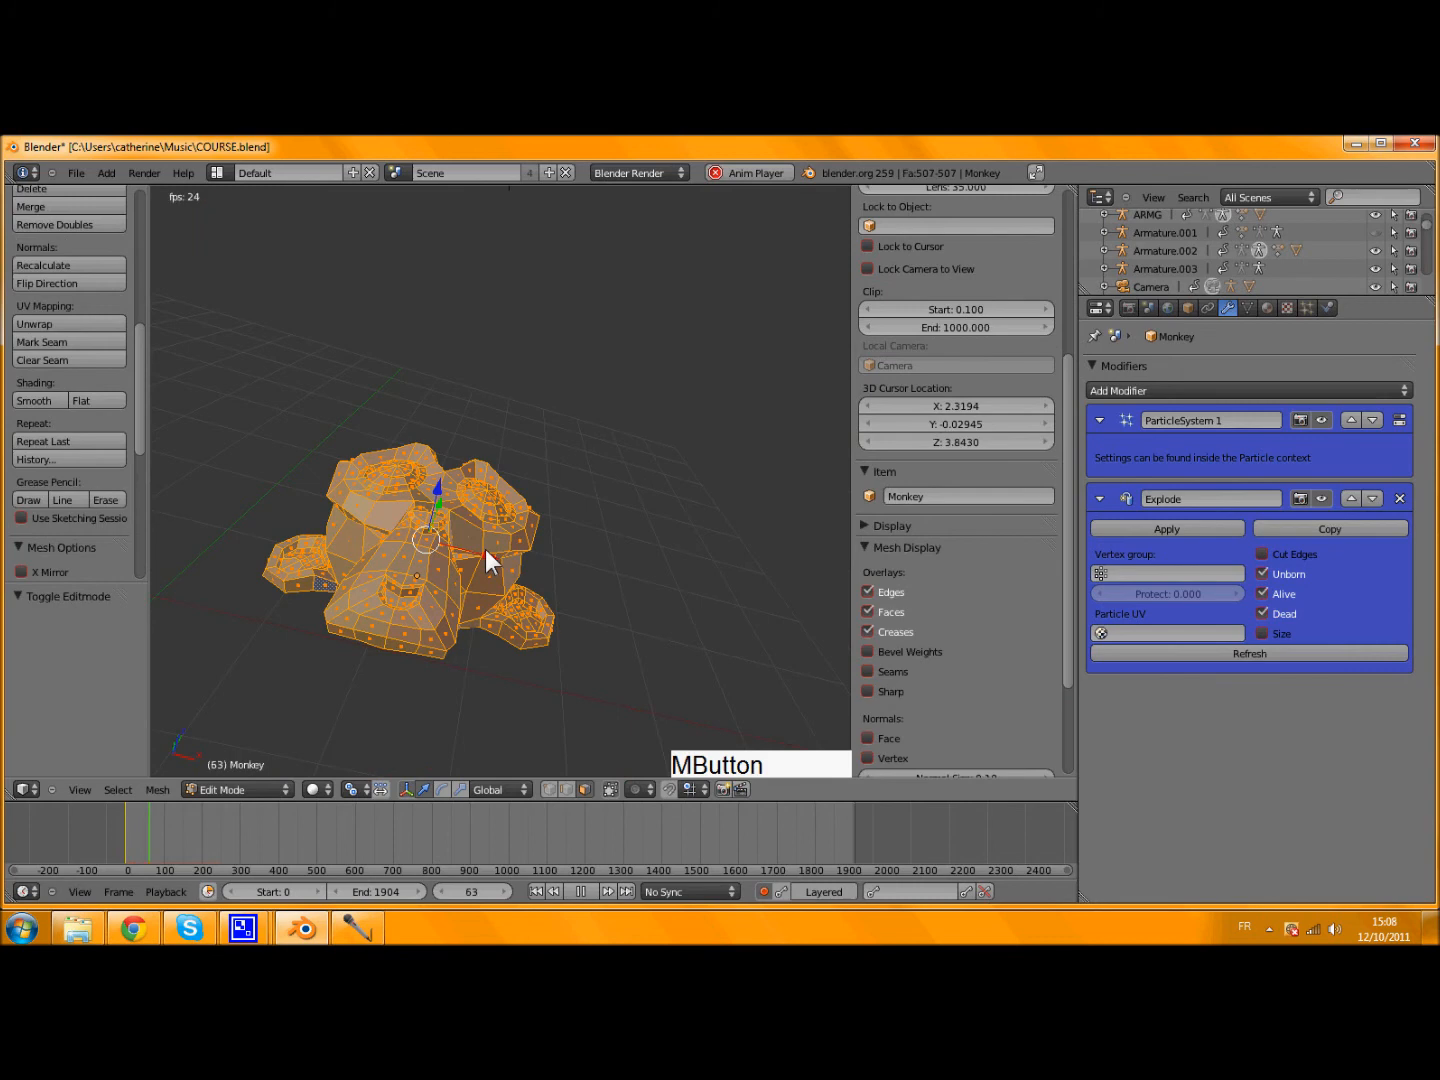
key("Tab")
middle_click_drag(428, 601, 468, 589)
key("alt+a")
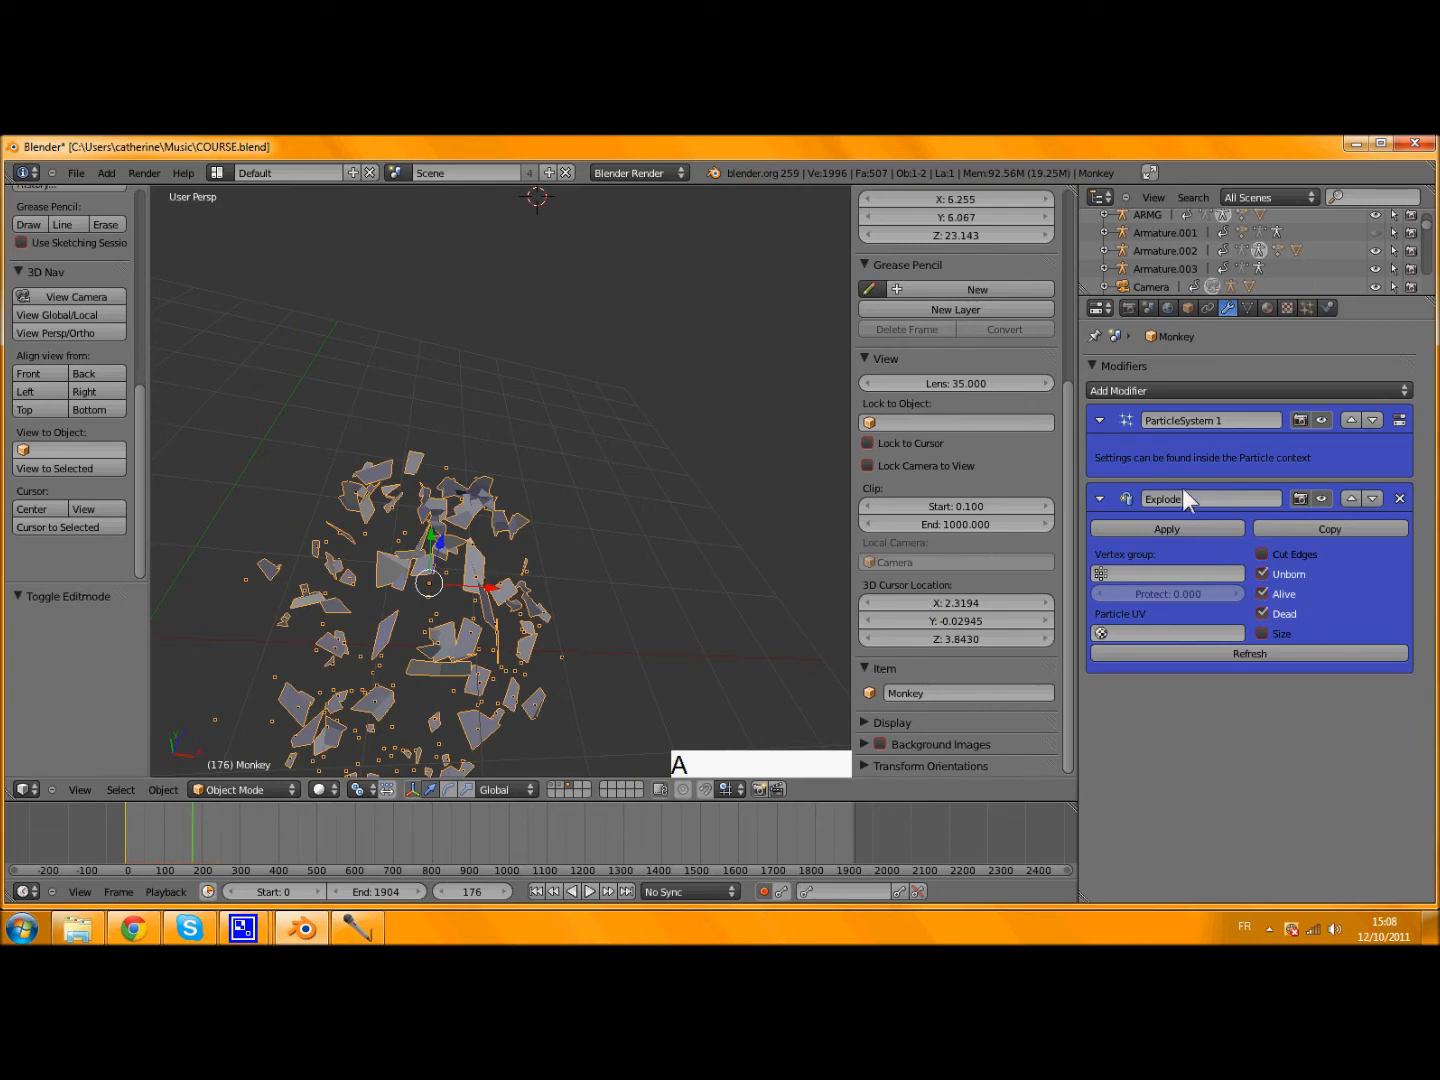
- Set the EXPLODE emission start to -728.625, its end to 2412.844 and the particle lifetime to 420.999
left_click(1306, 308)
scroll(1284, 380, "down", 5)
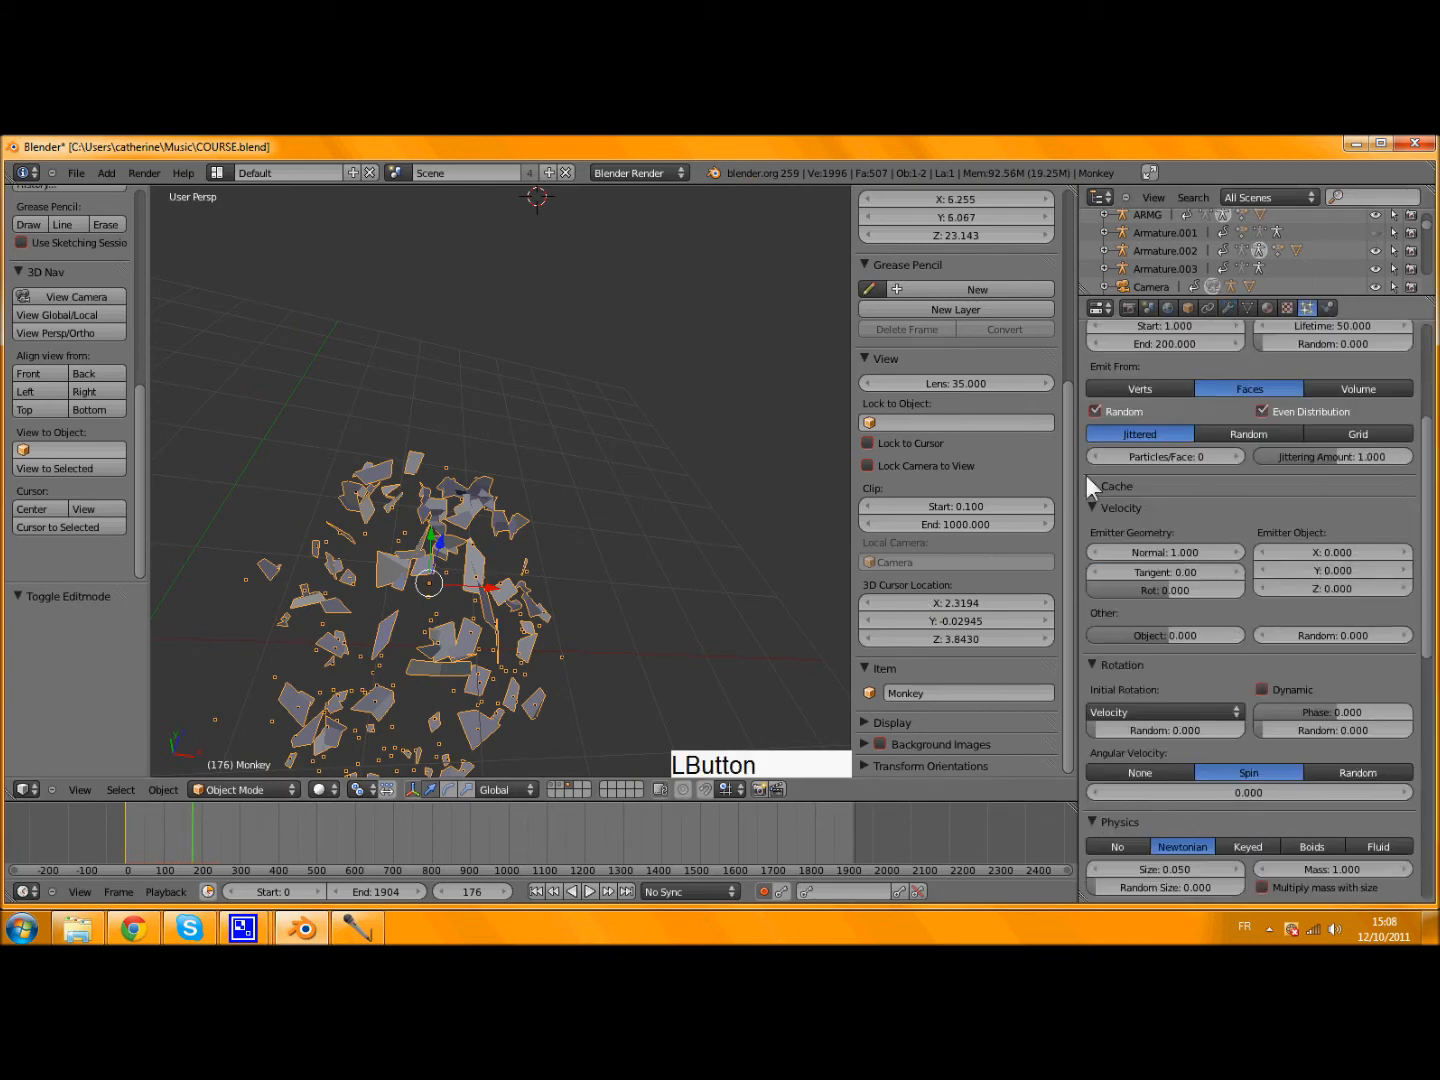
middle_click_drag(446, 562, 476, 547)
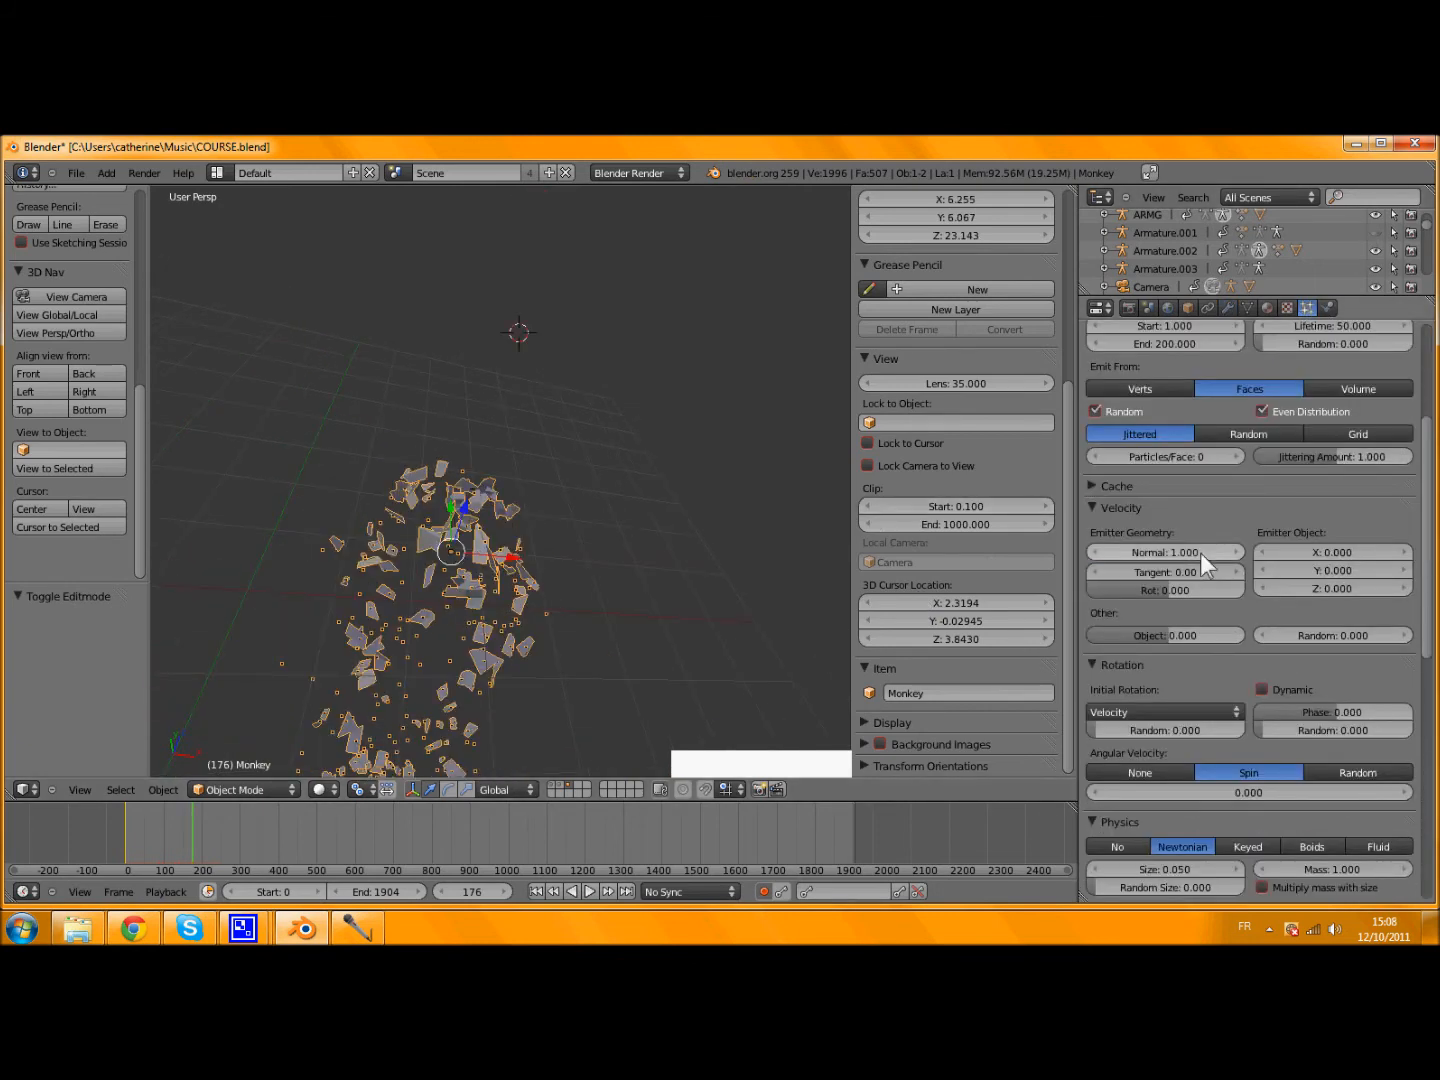
scroll(1211, 555, "up", 5)
mouse_move(1150, 545)
left_mouse_down()
mouse_move(1176, 547)
mouse_move(1127, 552)
mouse_move(1133, 565)
mouse_move(1169, 564)
left_mouse_up()
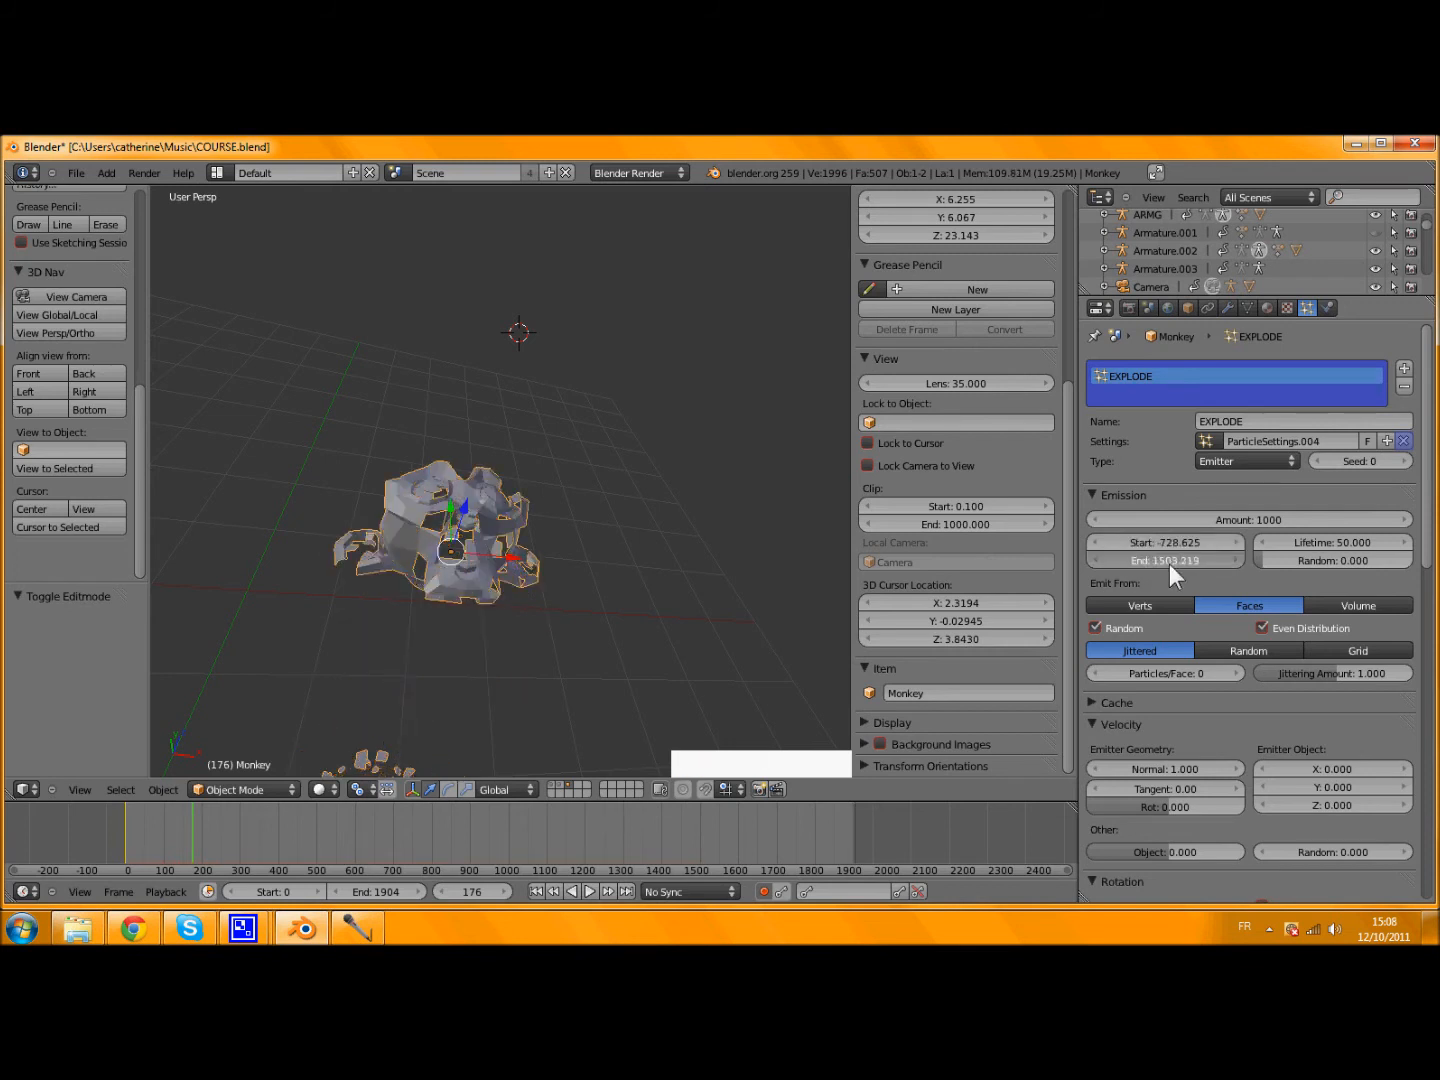
left_click_drag(1322, 541, 1379, 540)
left_click_drag(1290, 545, 1242, 548)
- Play the adjusted explosion from farther away and at another angle, and return to the beginning of the timeline
scroll(518, 527, "down", 5)
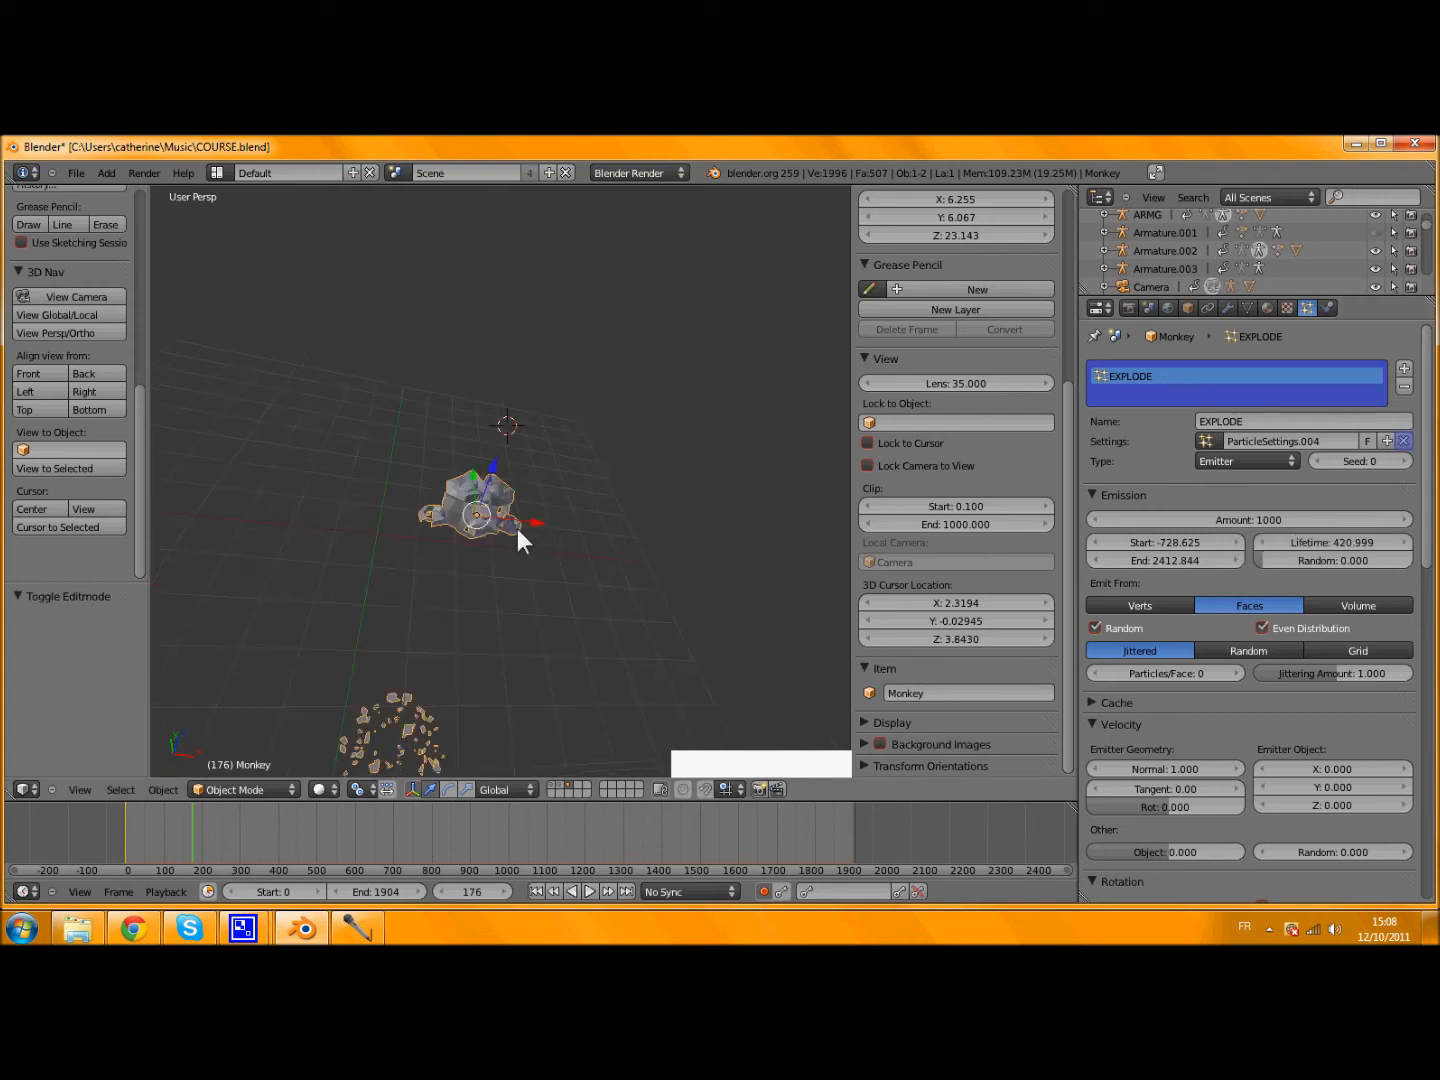
key("alt+a")
scroll(494, 633, "down", 4)
left_click(155, 852)
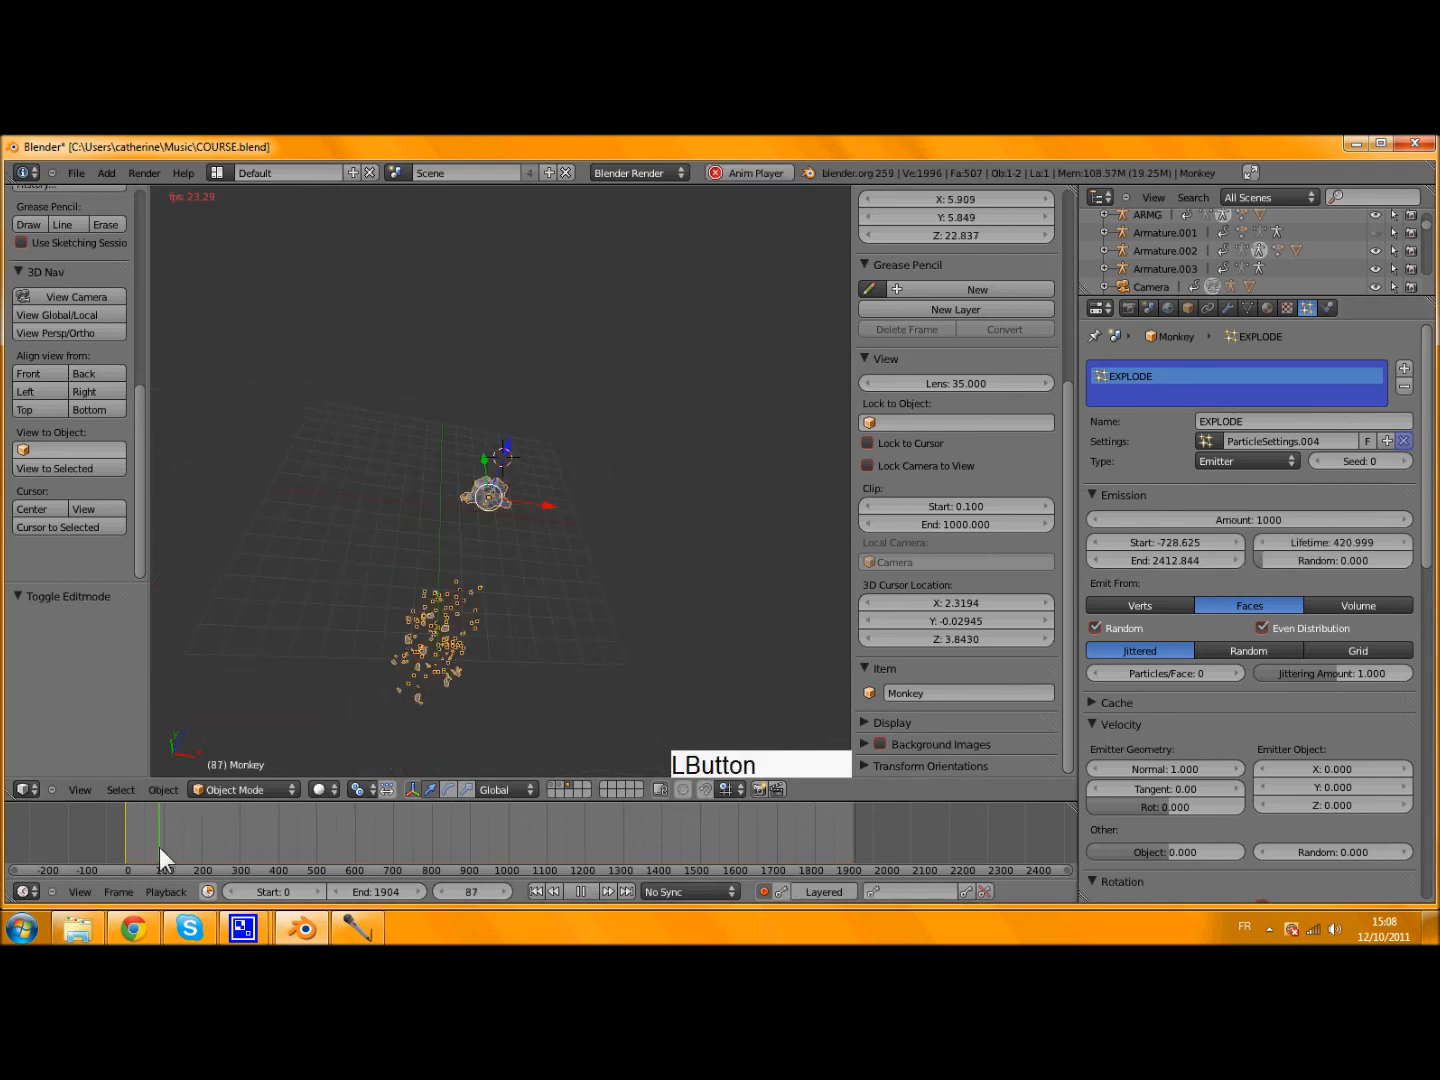
middle_click_drag(380, 699, 414, 672)
right_click(420, 680)
key("alt+a")
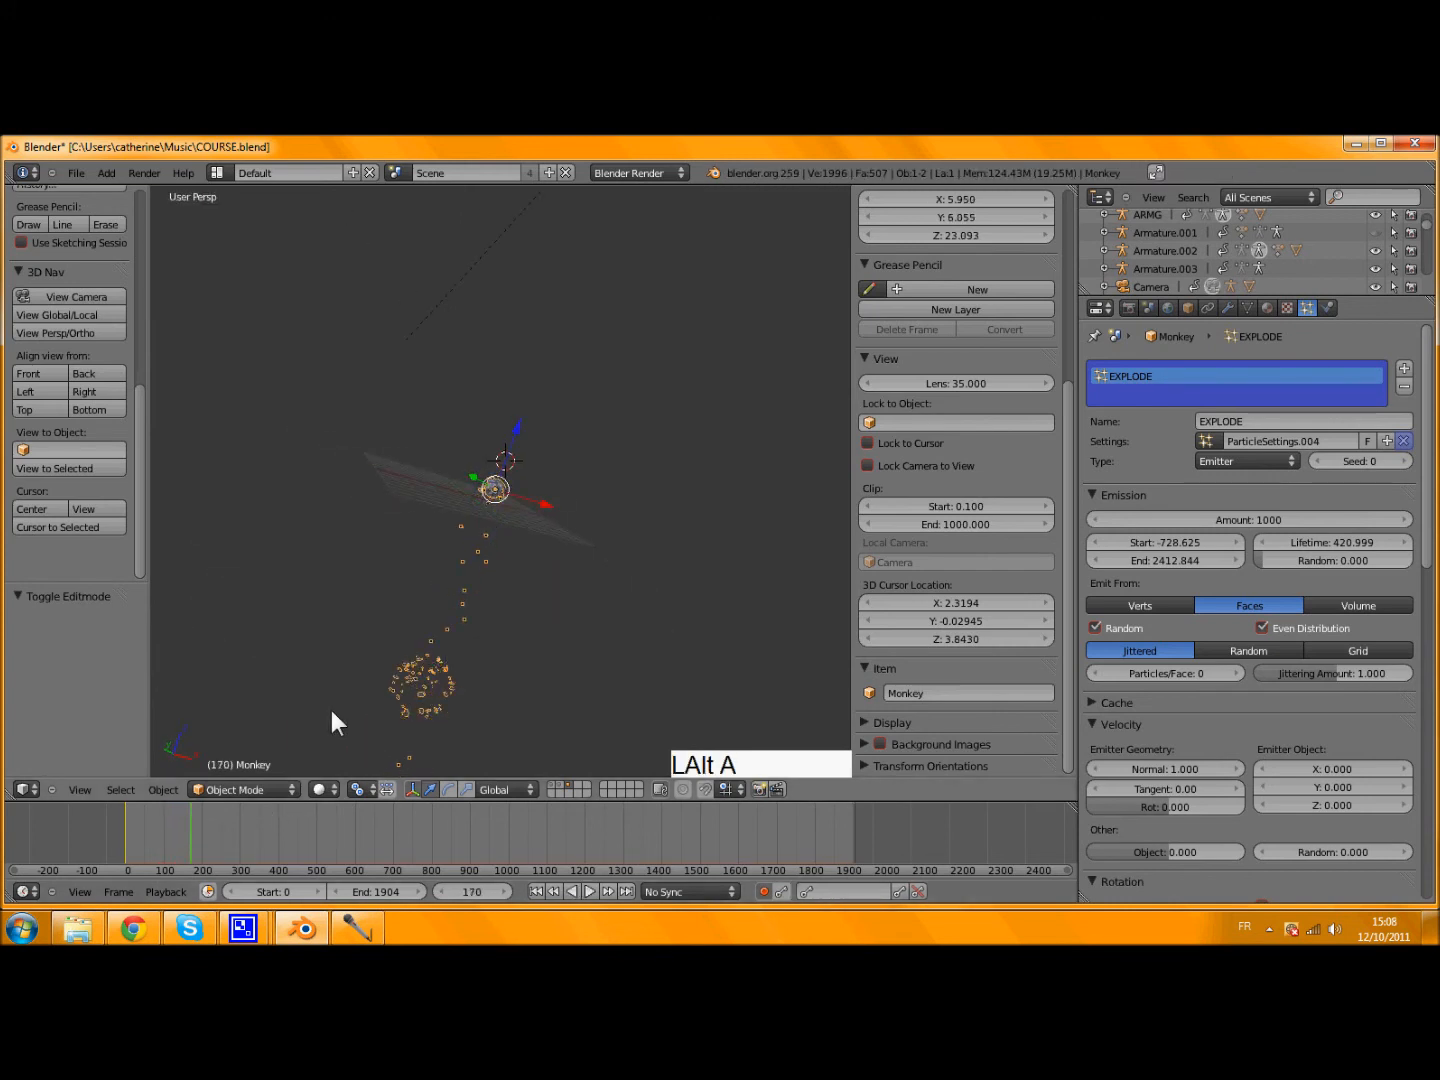
left_click(116, 829)
left_click_drag(185, 815, 112, 852)
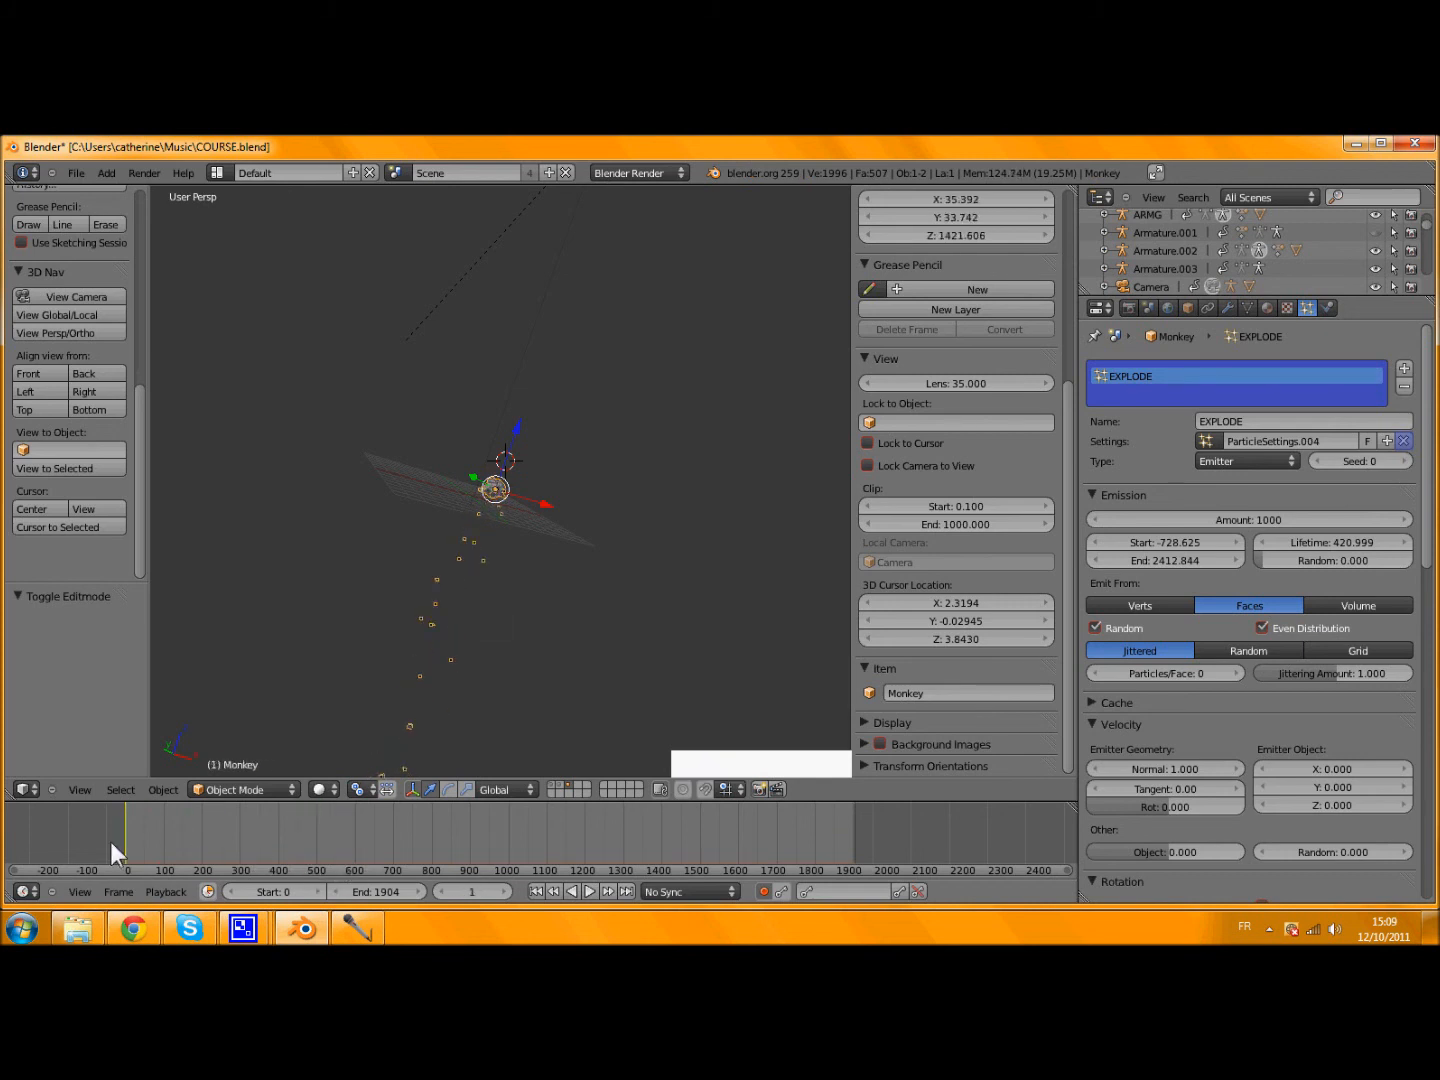
- Compare emitting the particles from Volume and from Verts during close-up playback, ending with Verts as the emission source
scroll(859, 615, "up", 3)
scroll(654, 564, "up", 16)
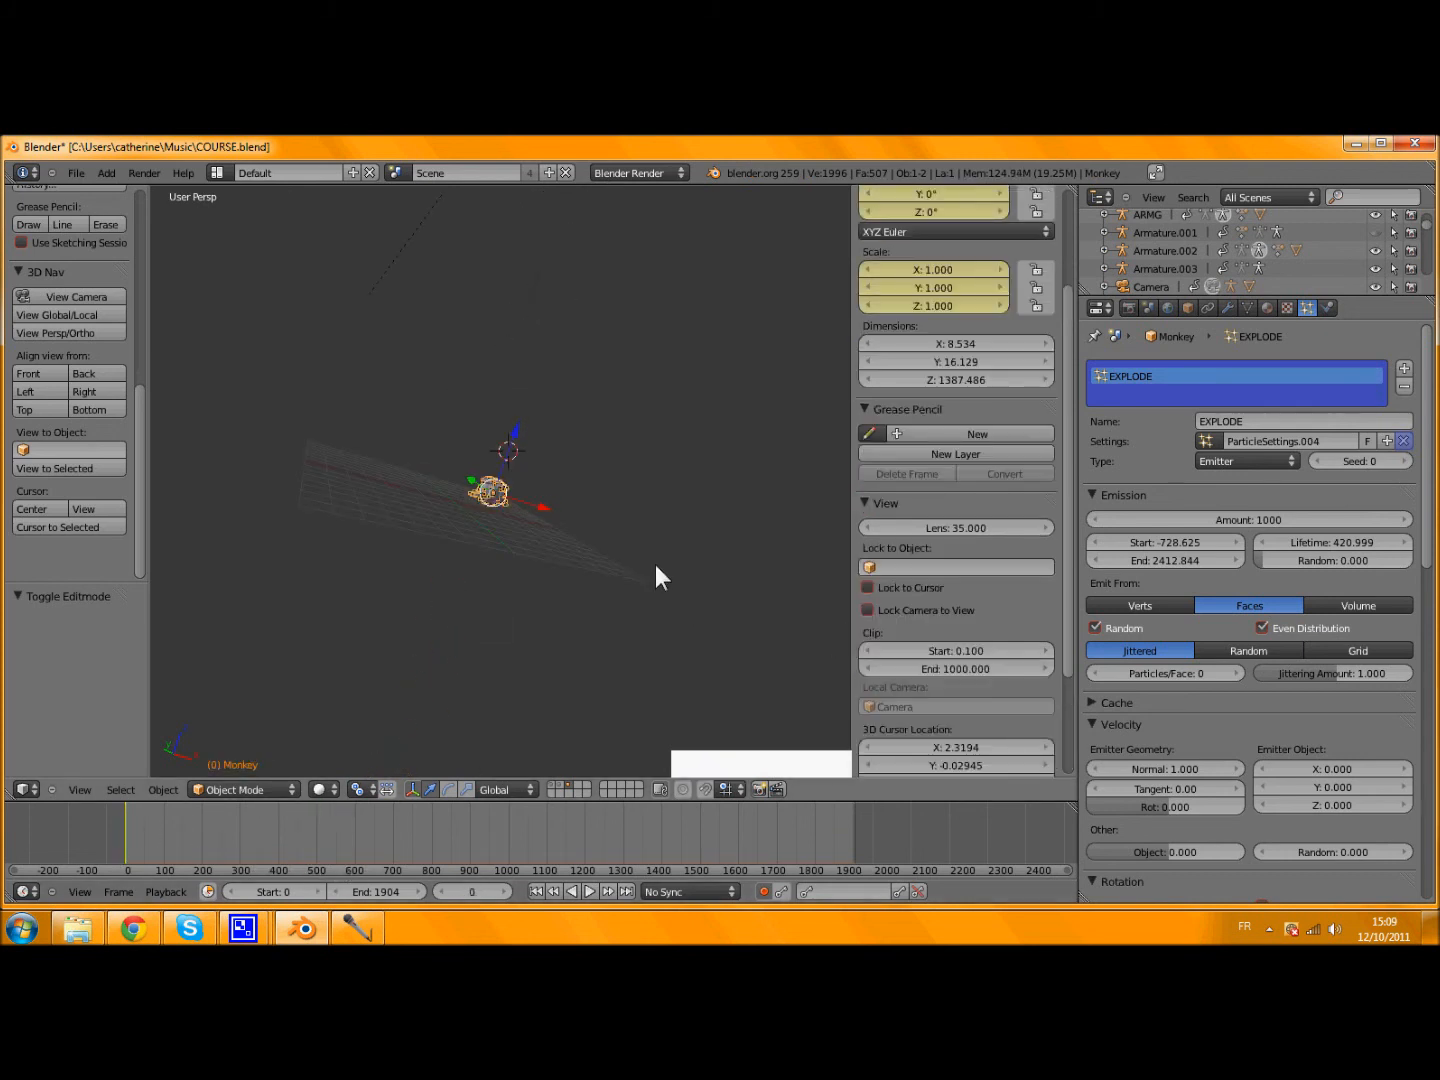
middle_click_drag(650, 481, 690, 530)
scroll(697, 573, "down", 5)
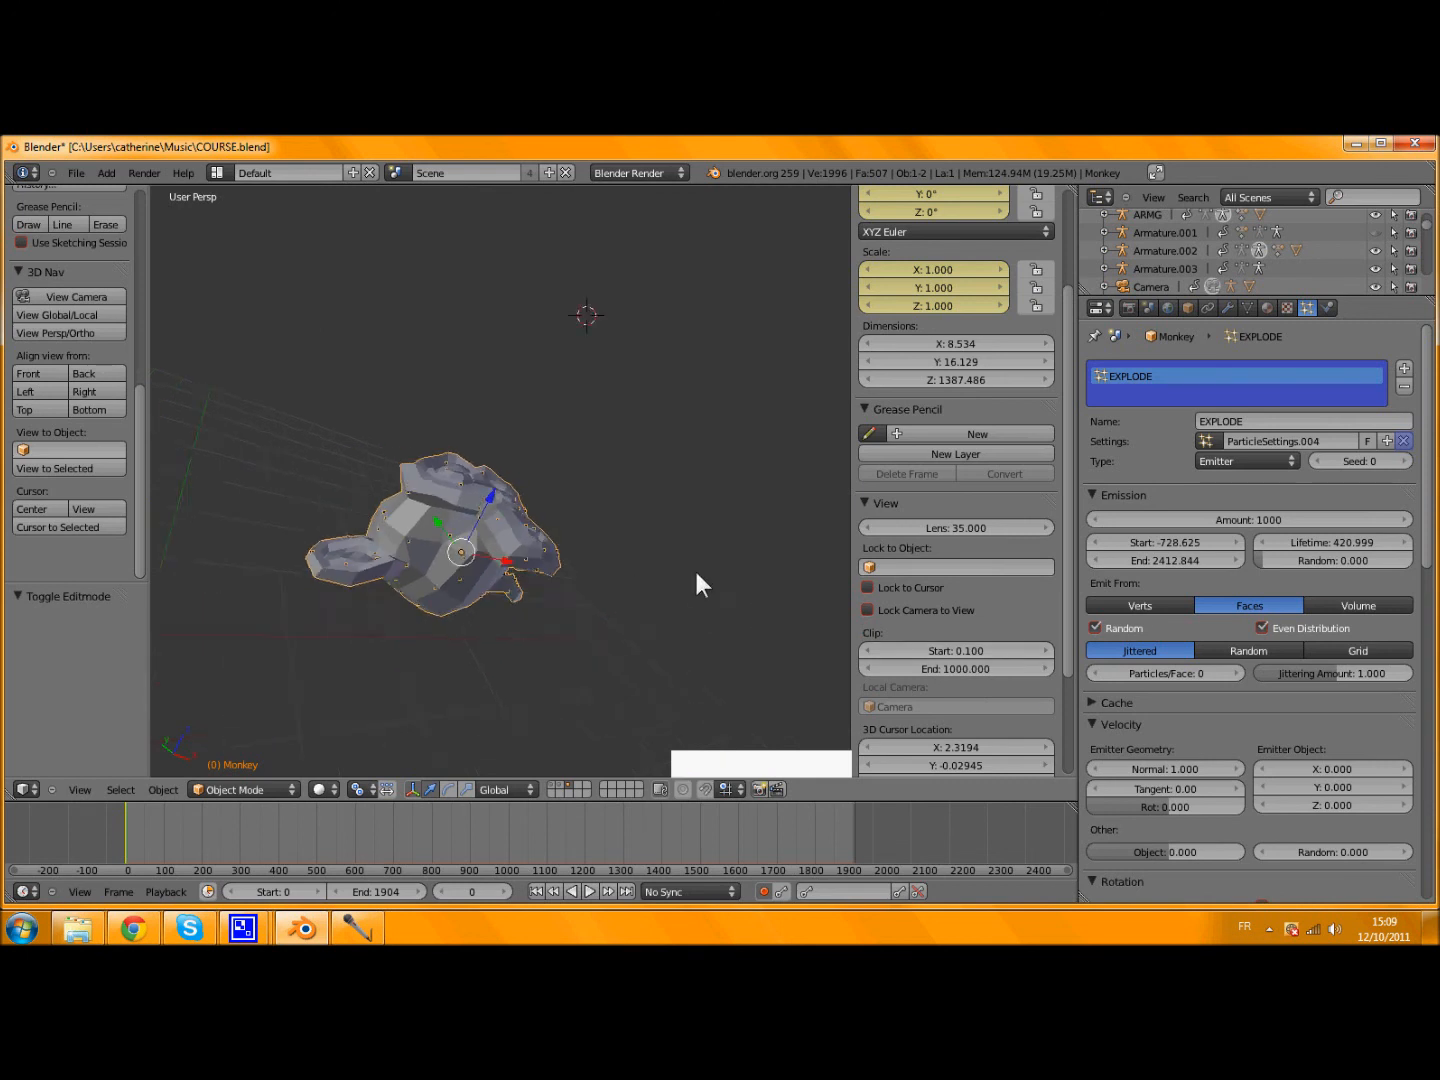
key("alt+a")
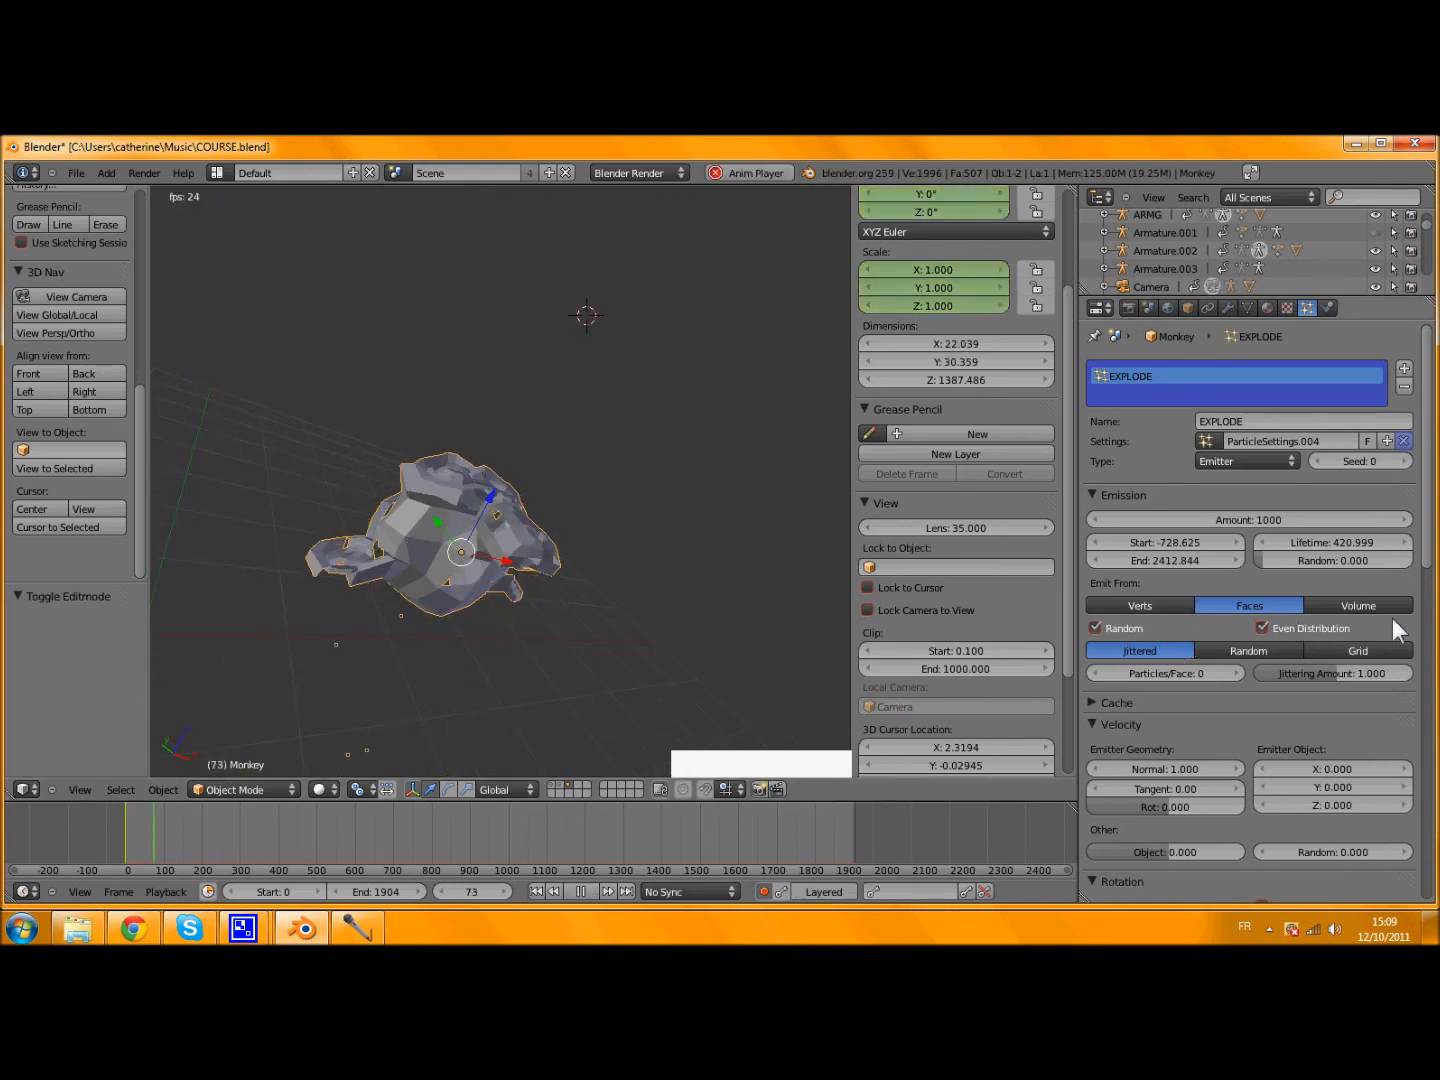
left_click(1344, 604)
scroll(484, 556, "up", 3)
middle_click_drag(483, 556, 521, 505)
key("alt+a")
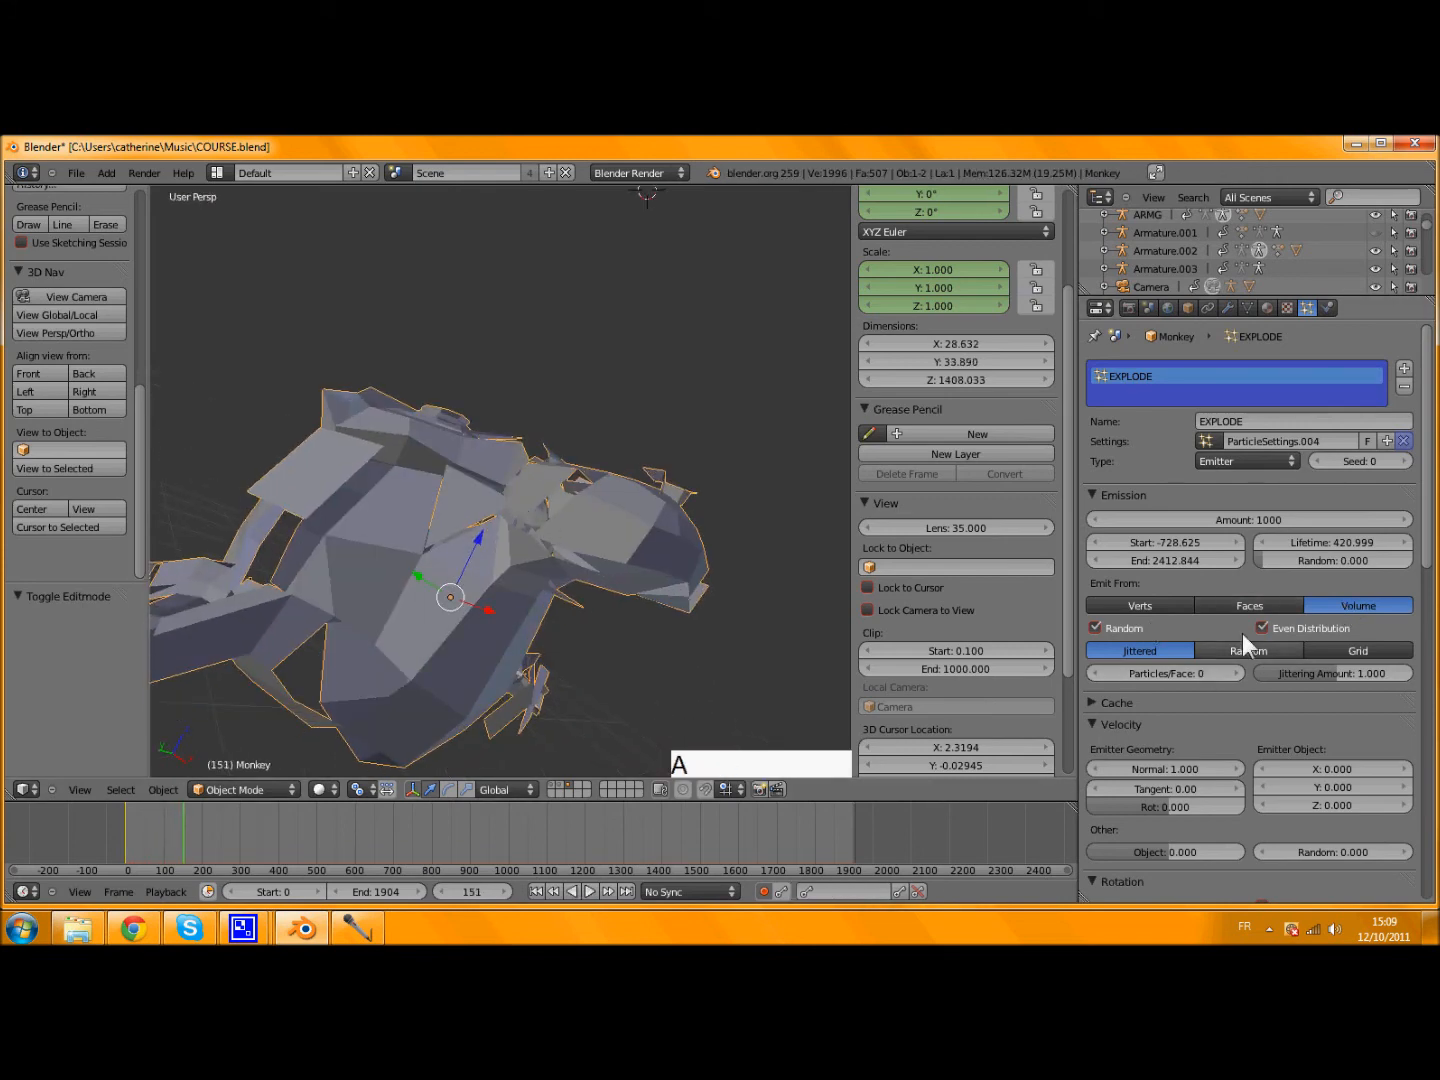
left_click(1150, 604)
key("alt+a")
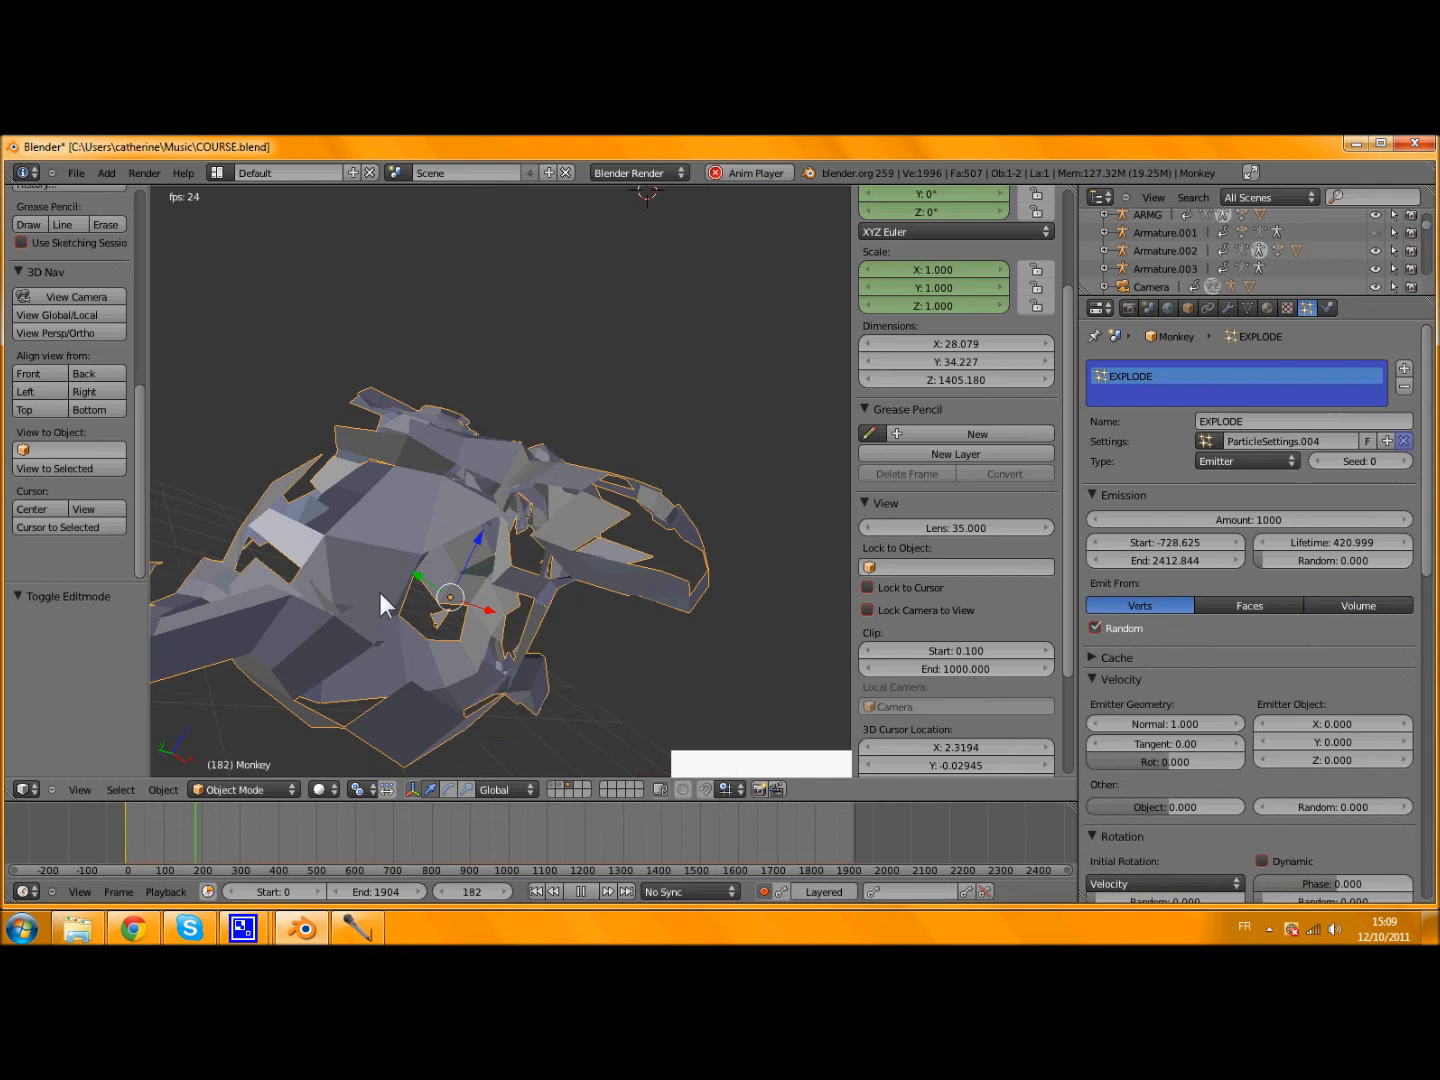
- Stop the playback and set the EXPLODE particle emission to start at frame 1 and end at frame 200
middle_click_drag(379, 599, 329, 716)
key("alt+a")
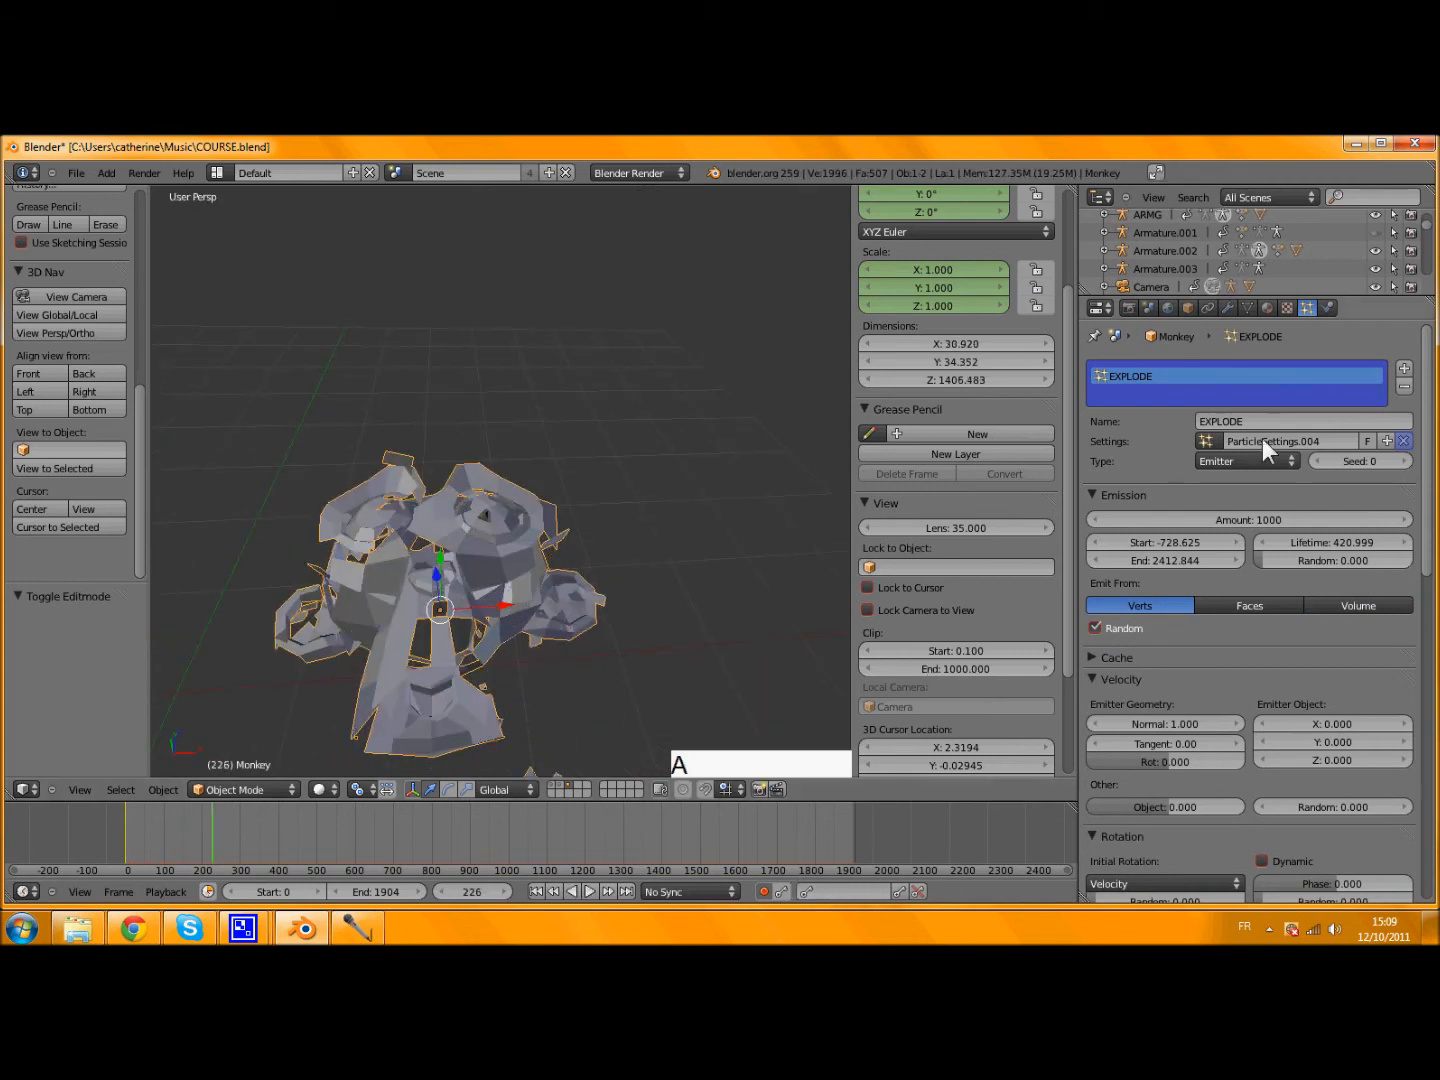
left_click(1190, 544)
type("1")
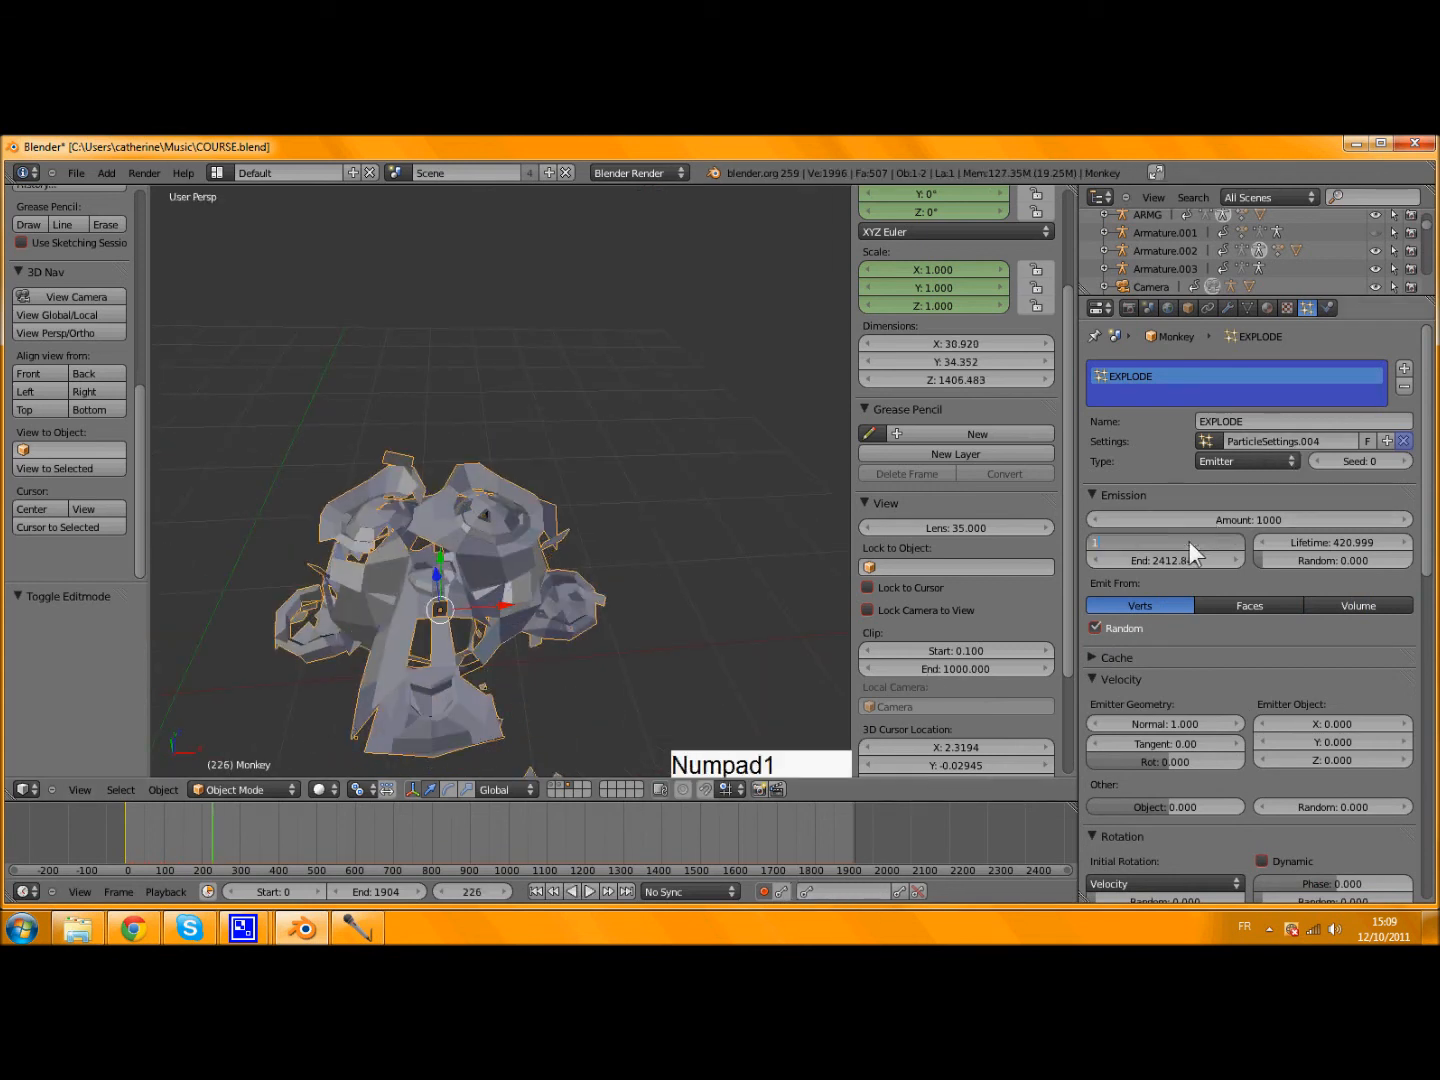
key("KP_Enter")
left_click(1196, 555)
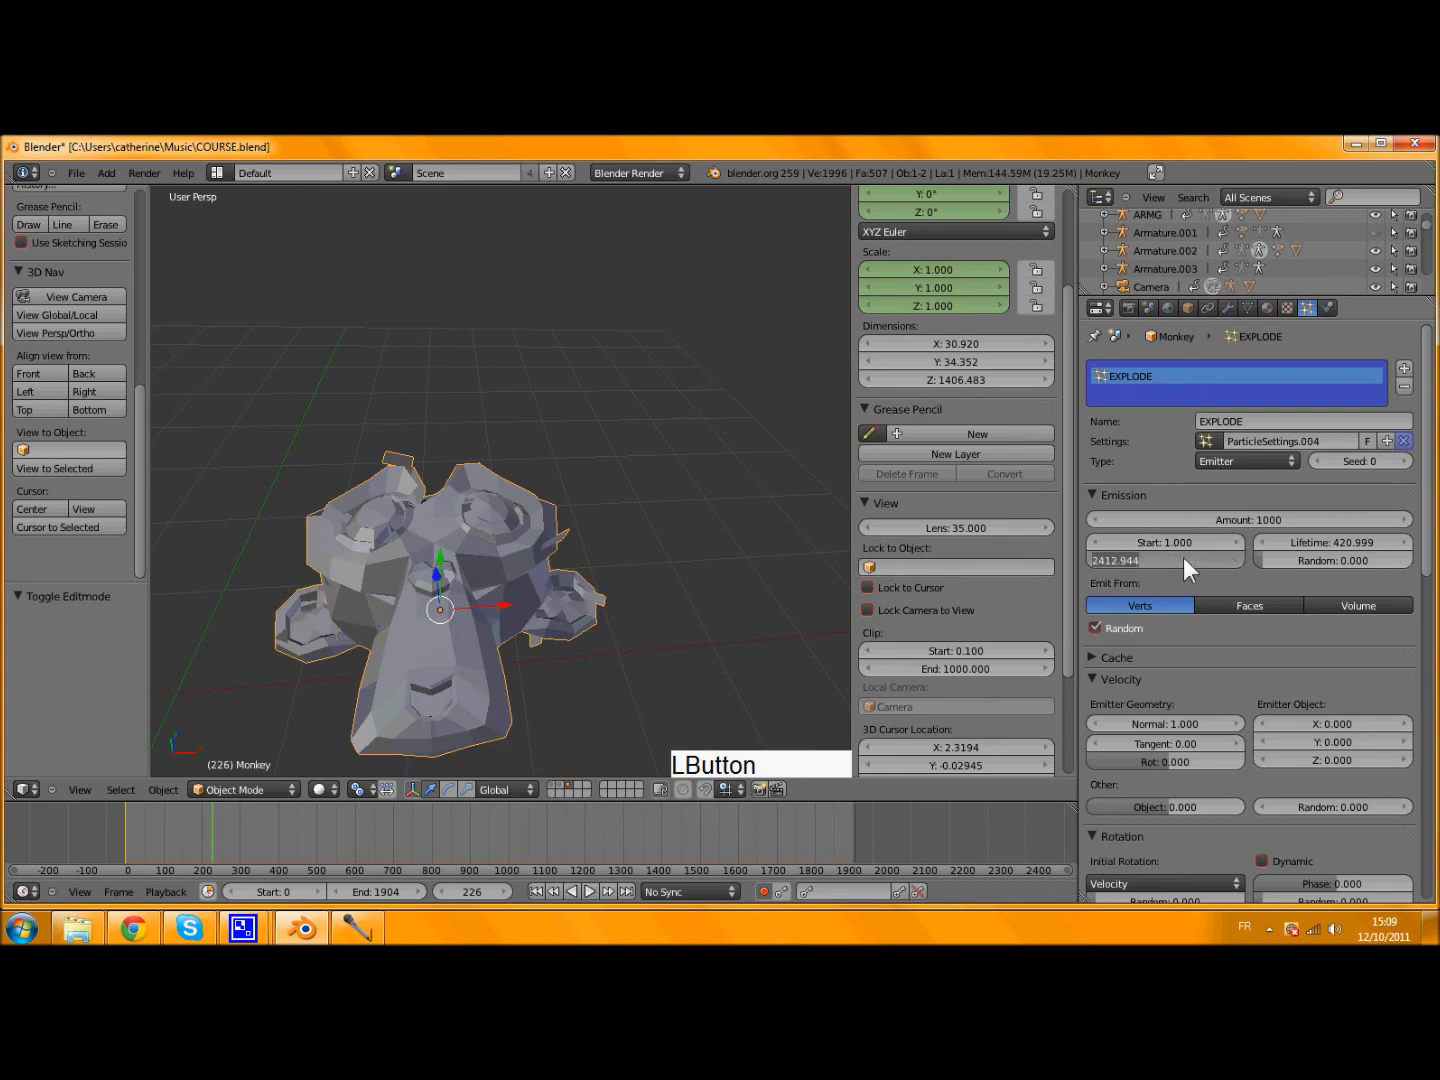
type("200")
key("KP_Enter")
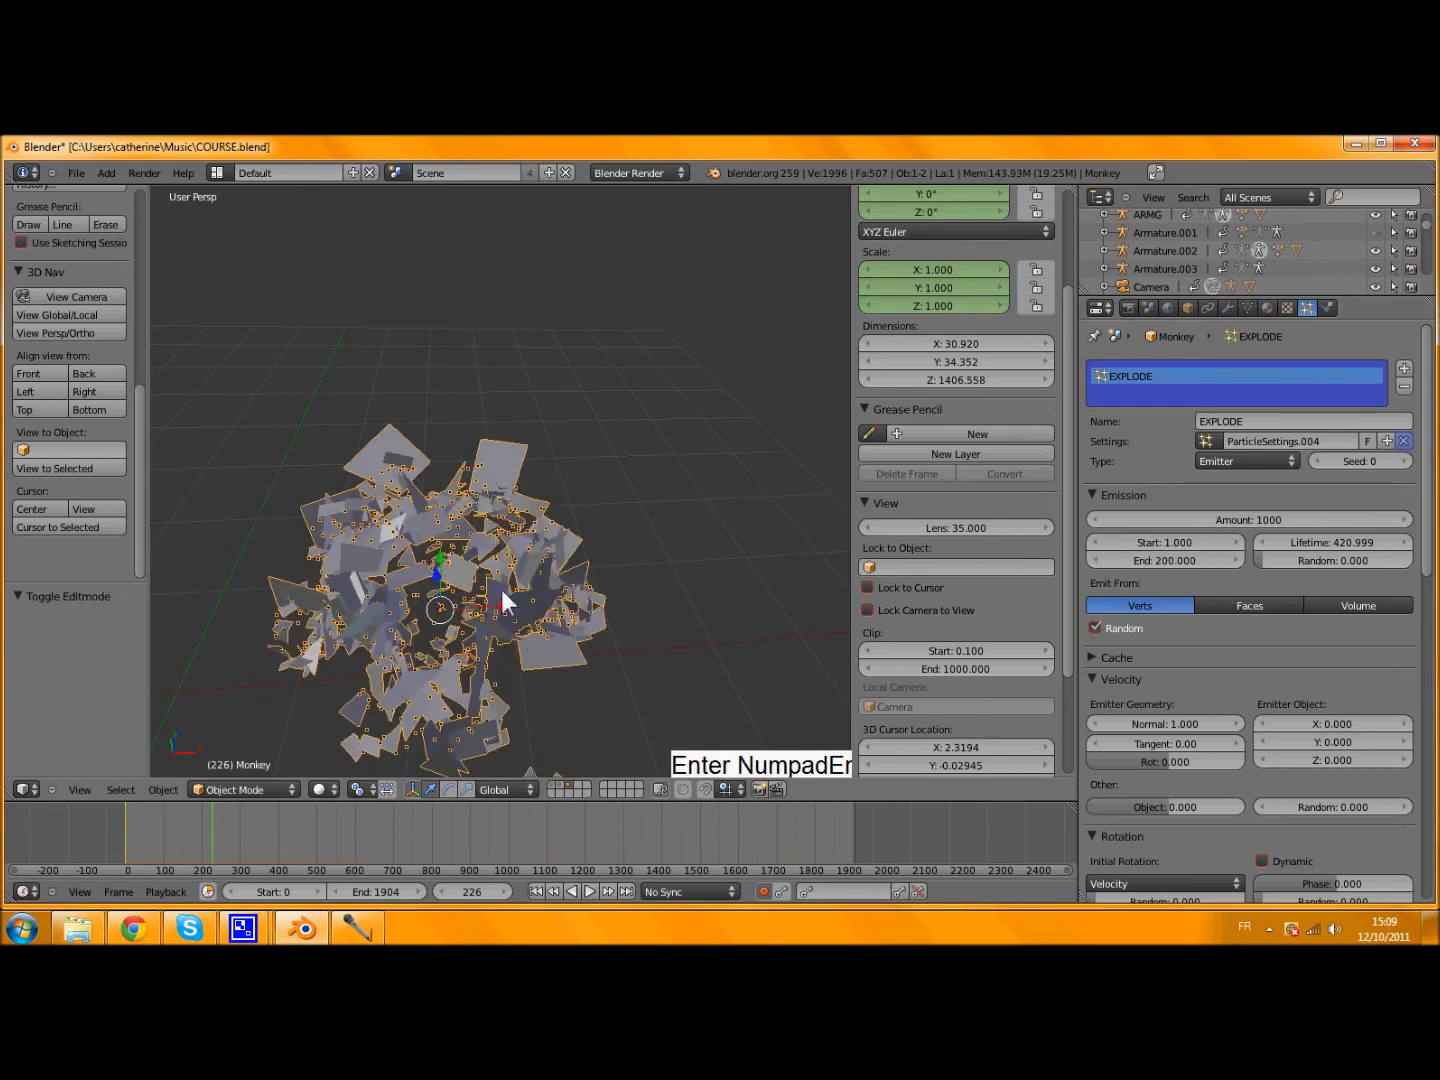
- Play the explosion from the beginning of the timeline with the new emission range and stop at frame 38
scroll(446, 626, "down", 1)
left_click(130, 840)
key("alt+a")
key("alt+a")
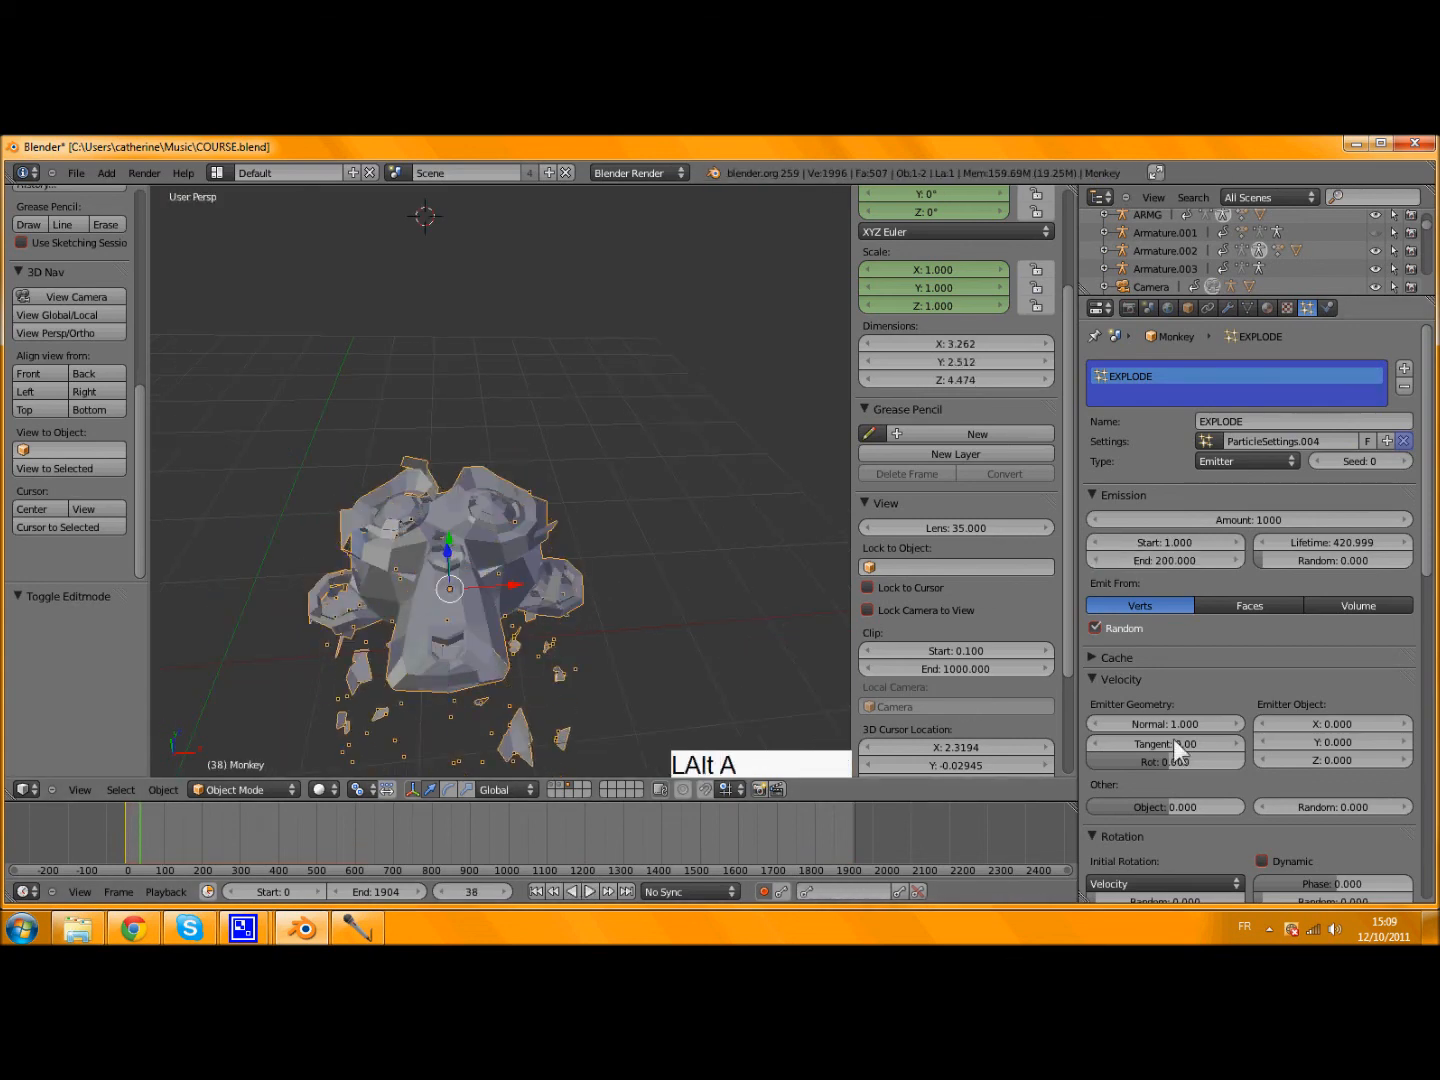
- Set the EXPLODE particles' render type to None
scroll(1227, 729, "down", 10)
scroll(1252, 690, "down", 5)
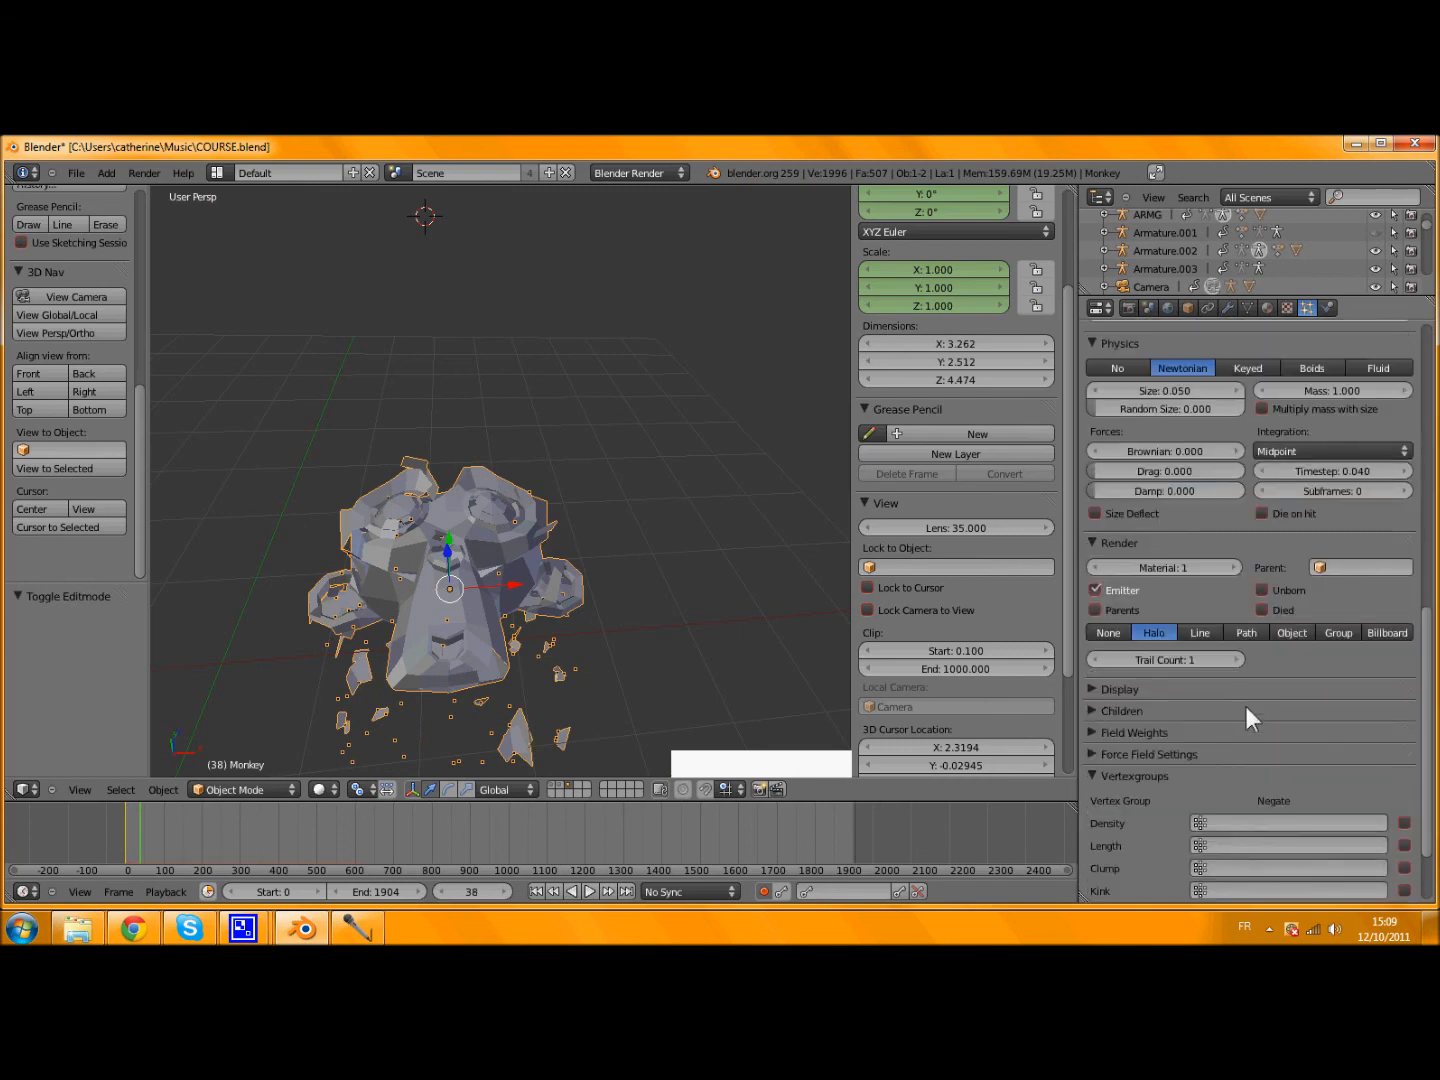
scroll(572, 626, "down", 3)
scroll(571, 625, "up", 4)
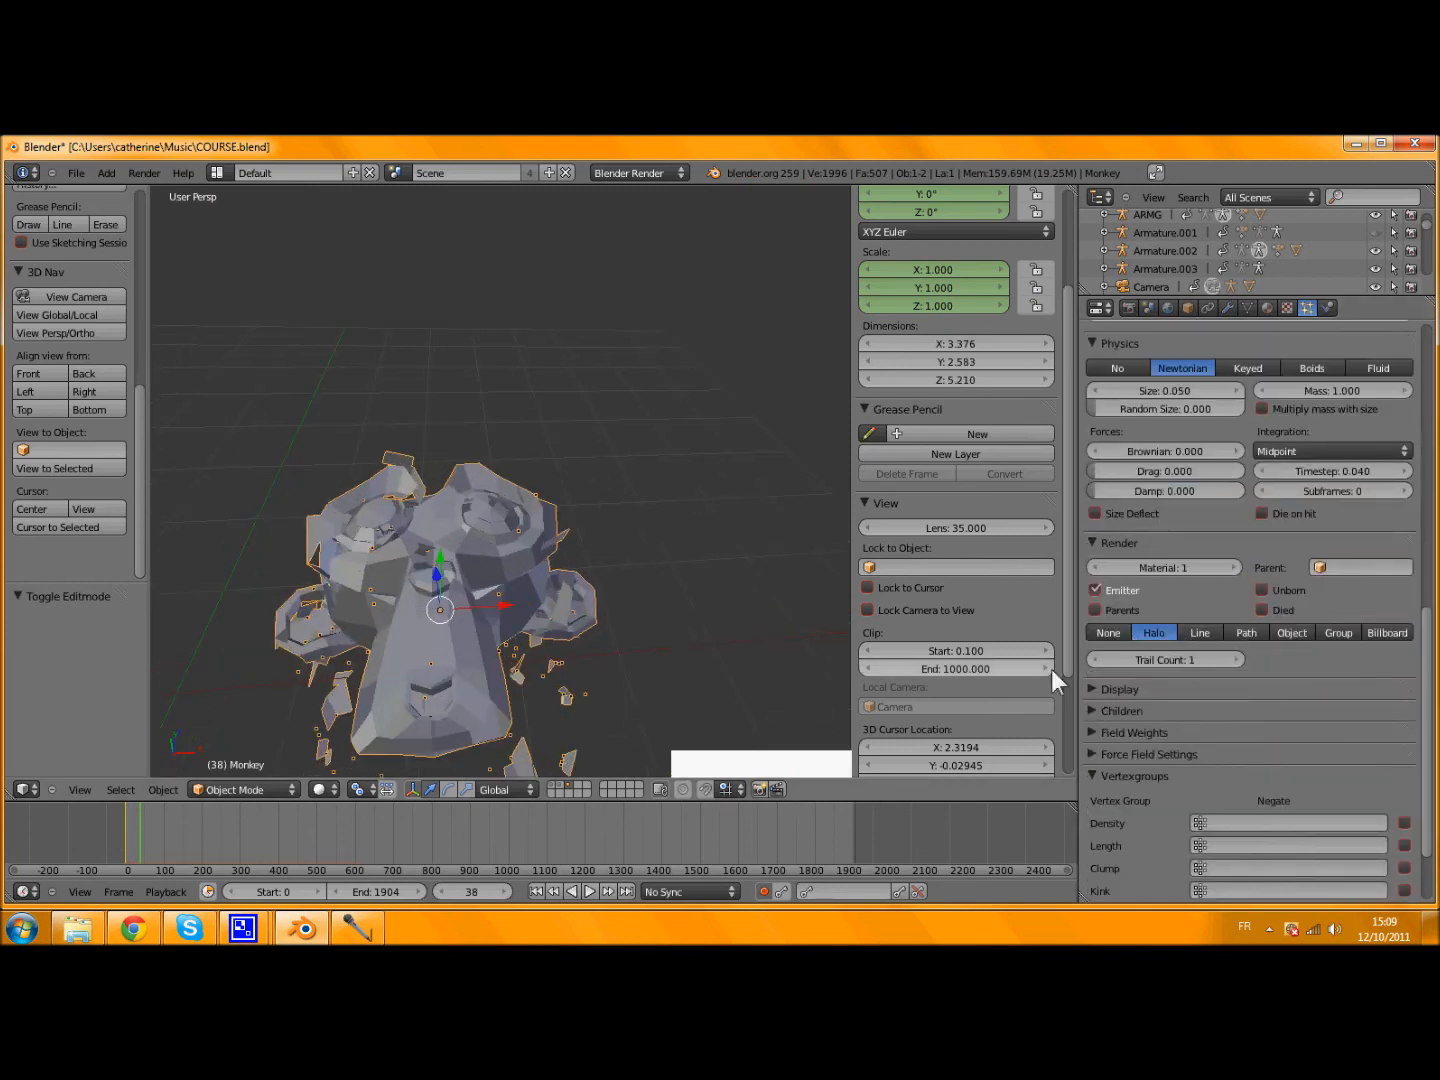
left_click(1112, 632)
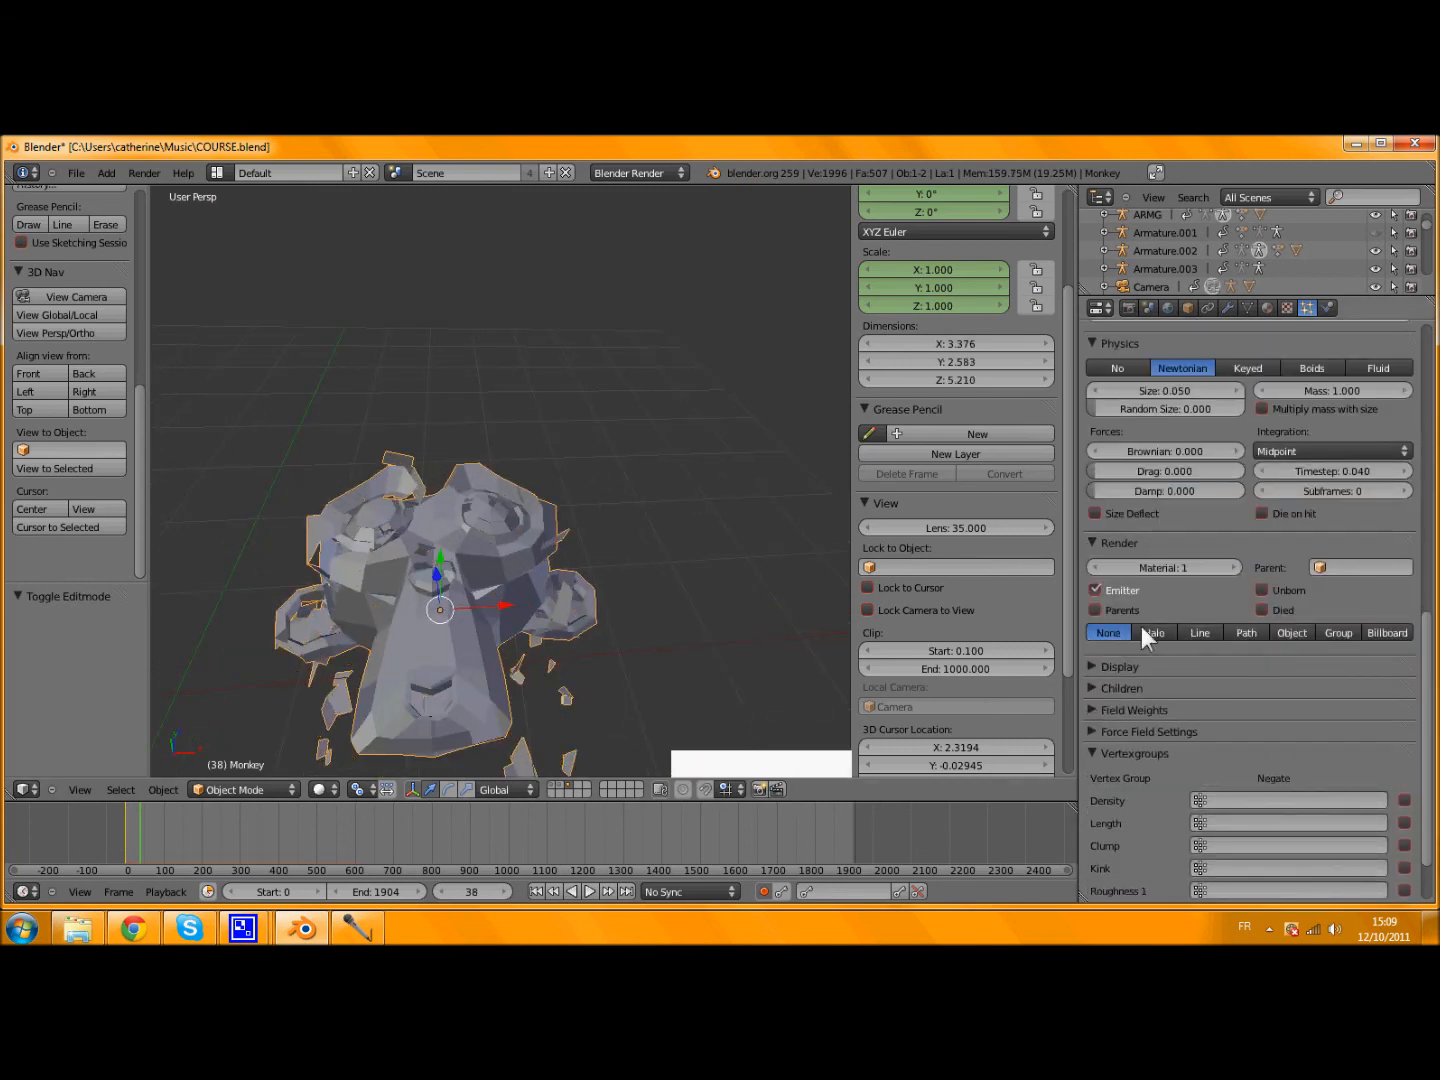
- Continue playing the explosion while viewing the monkey from another angle, and stop at frame 93
key("alt+a")
middle_click_drag(387, 509, 547, 343)
key("alt+a")
scroll(867, 532, "down", 3)
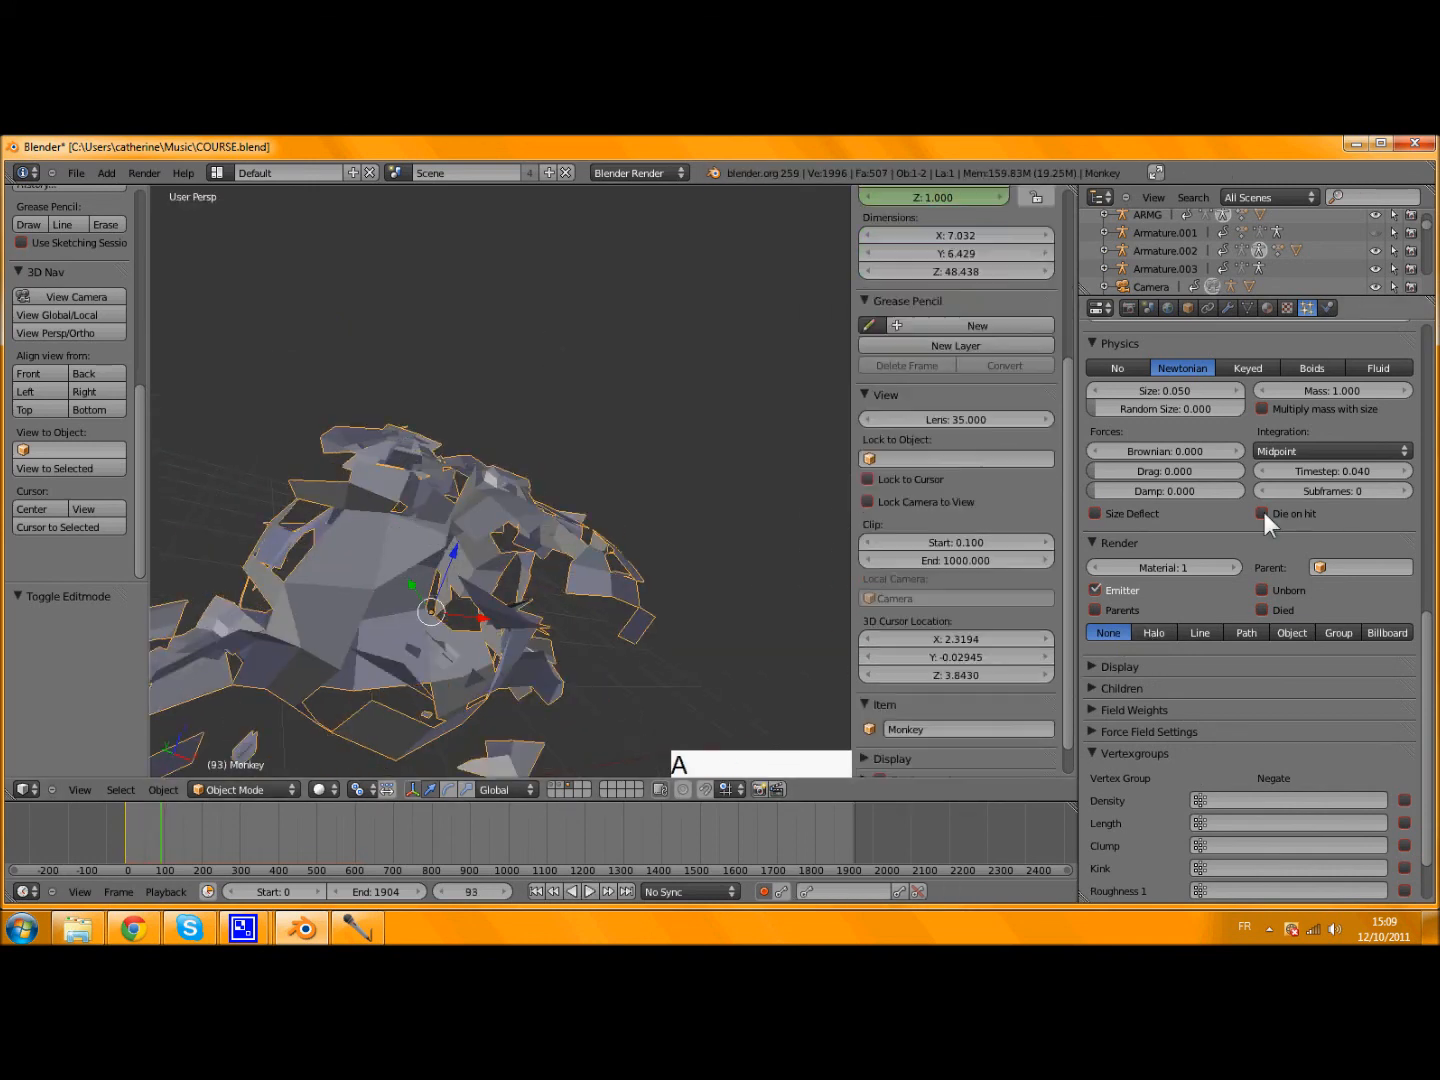
- Add a Solidify modifier after Explode on the monkey and set its thickness to 0.07416
scroll(1301, 526, "up", 5)
scroll(1341, 540, "up", 10)
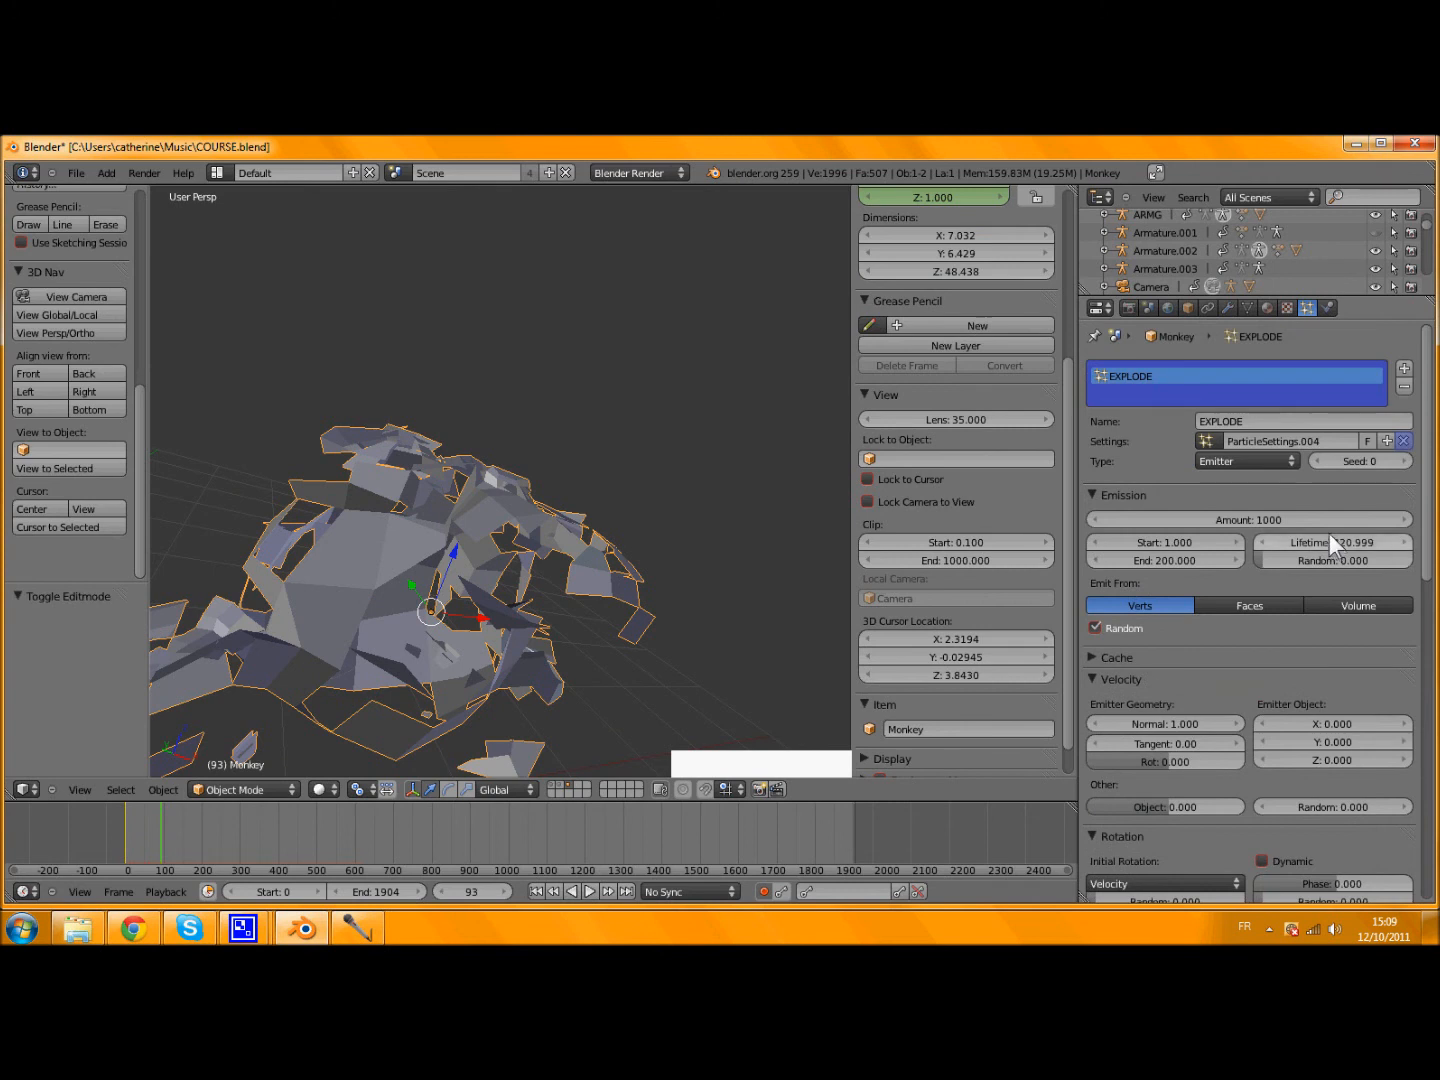
left_click(1227, 307)
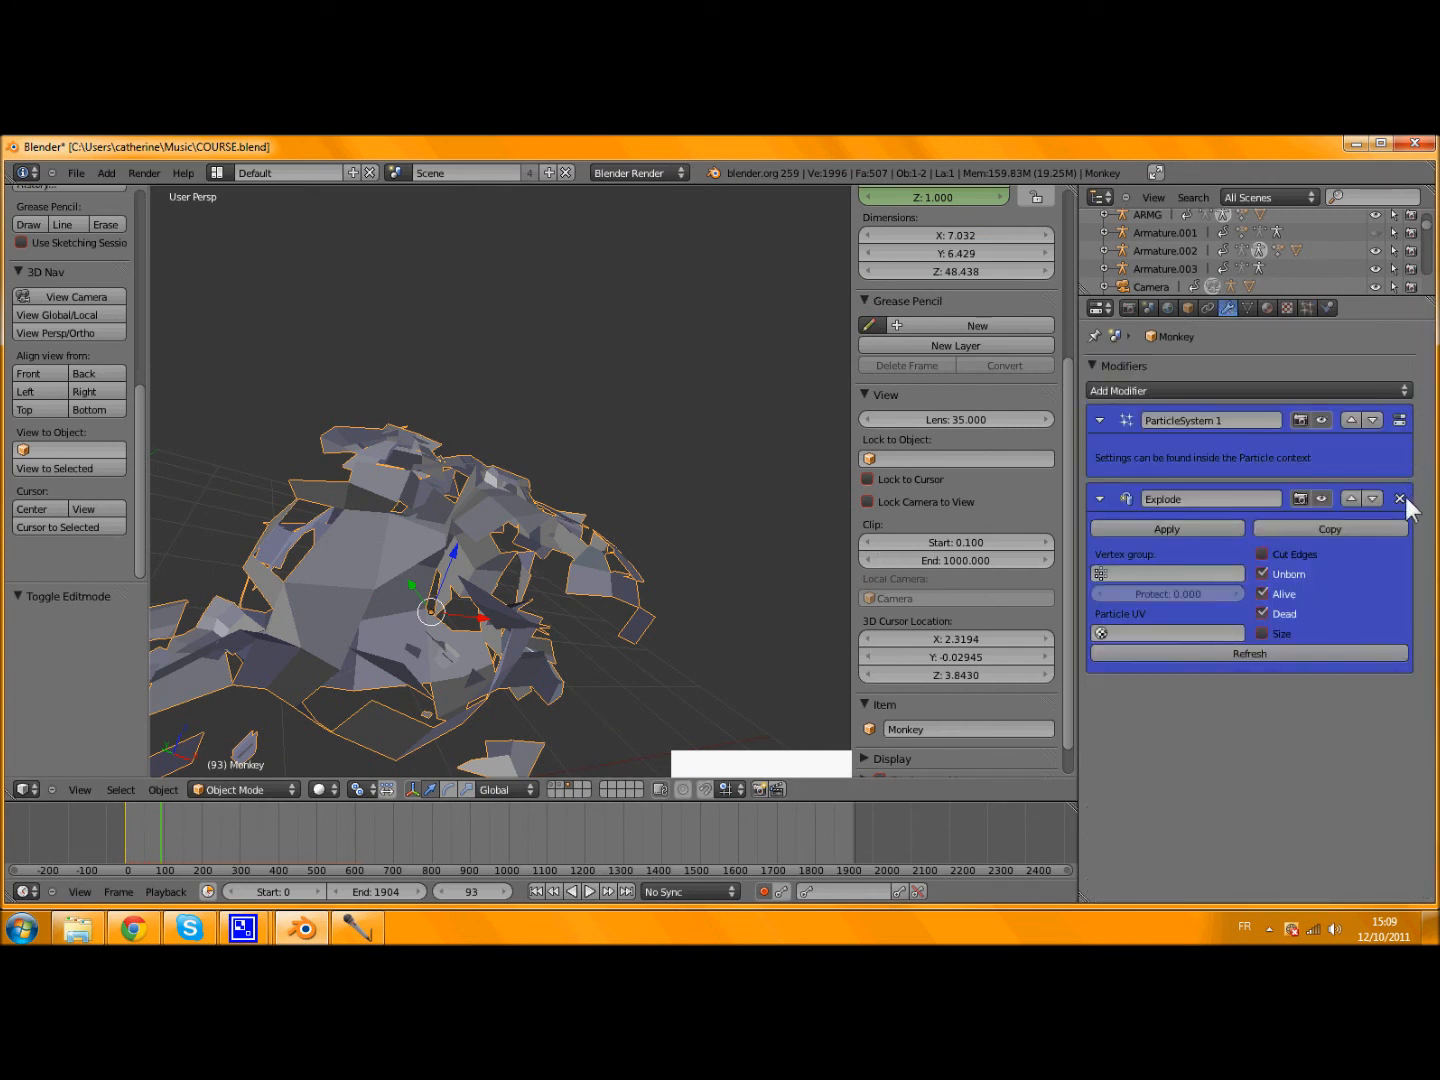
left_click(1163, 389)
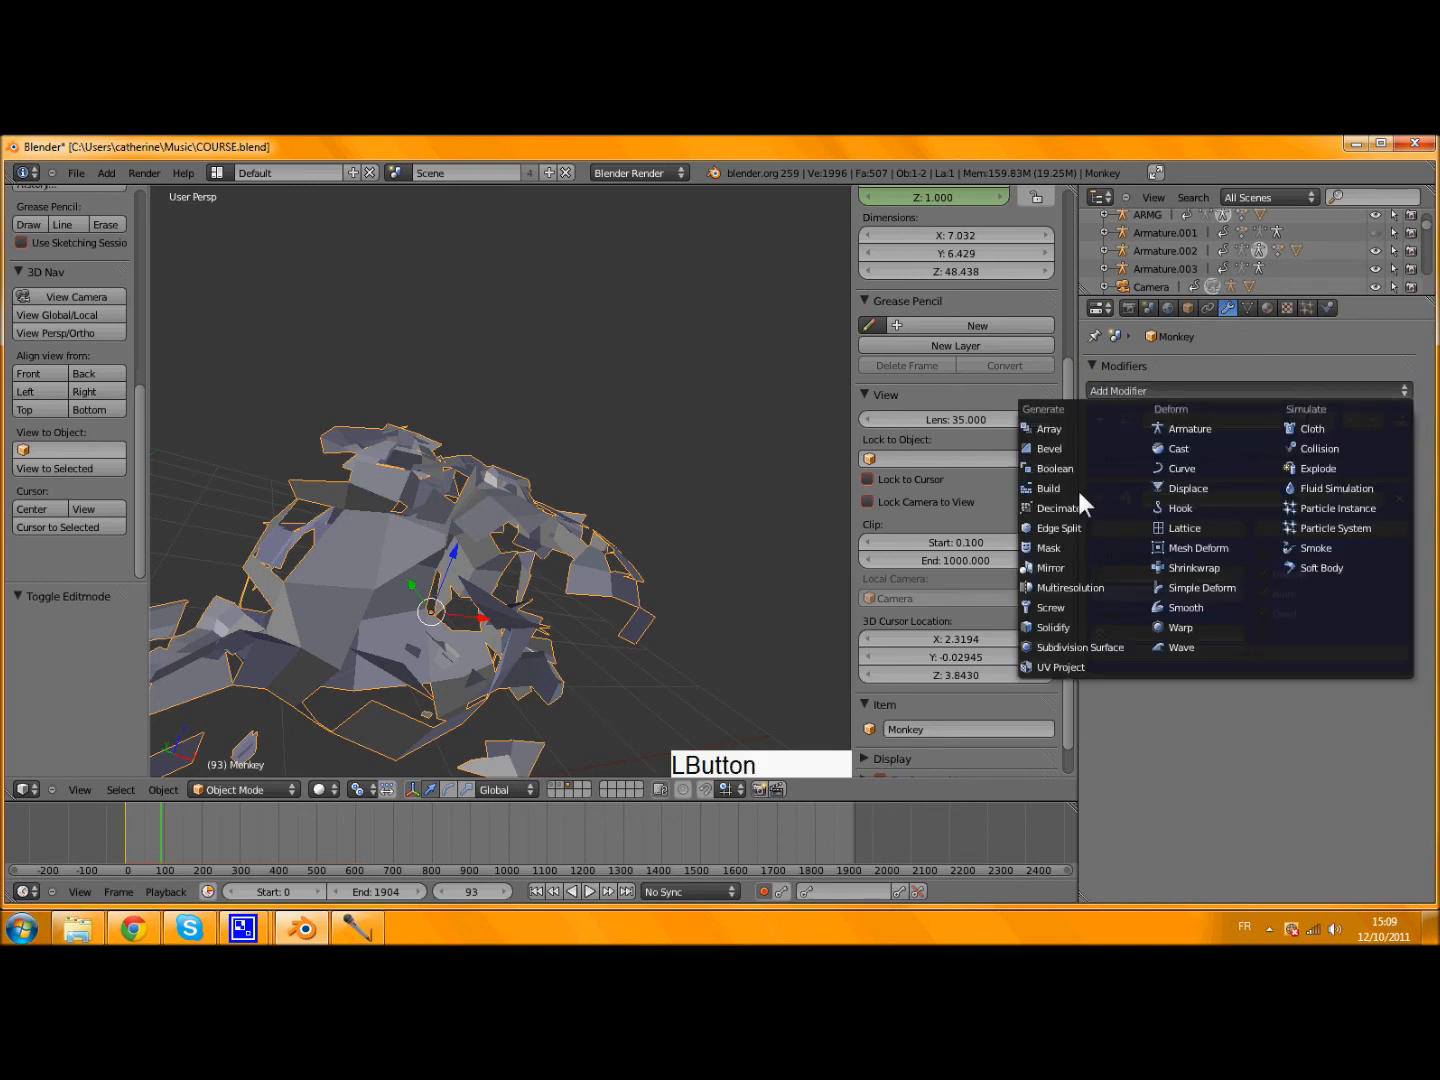
left_click(1115, 629)
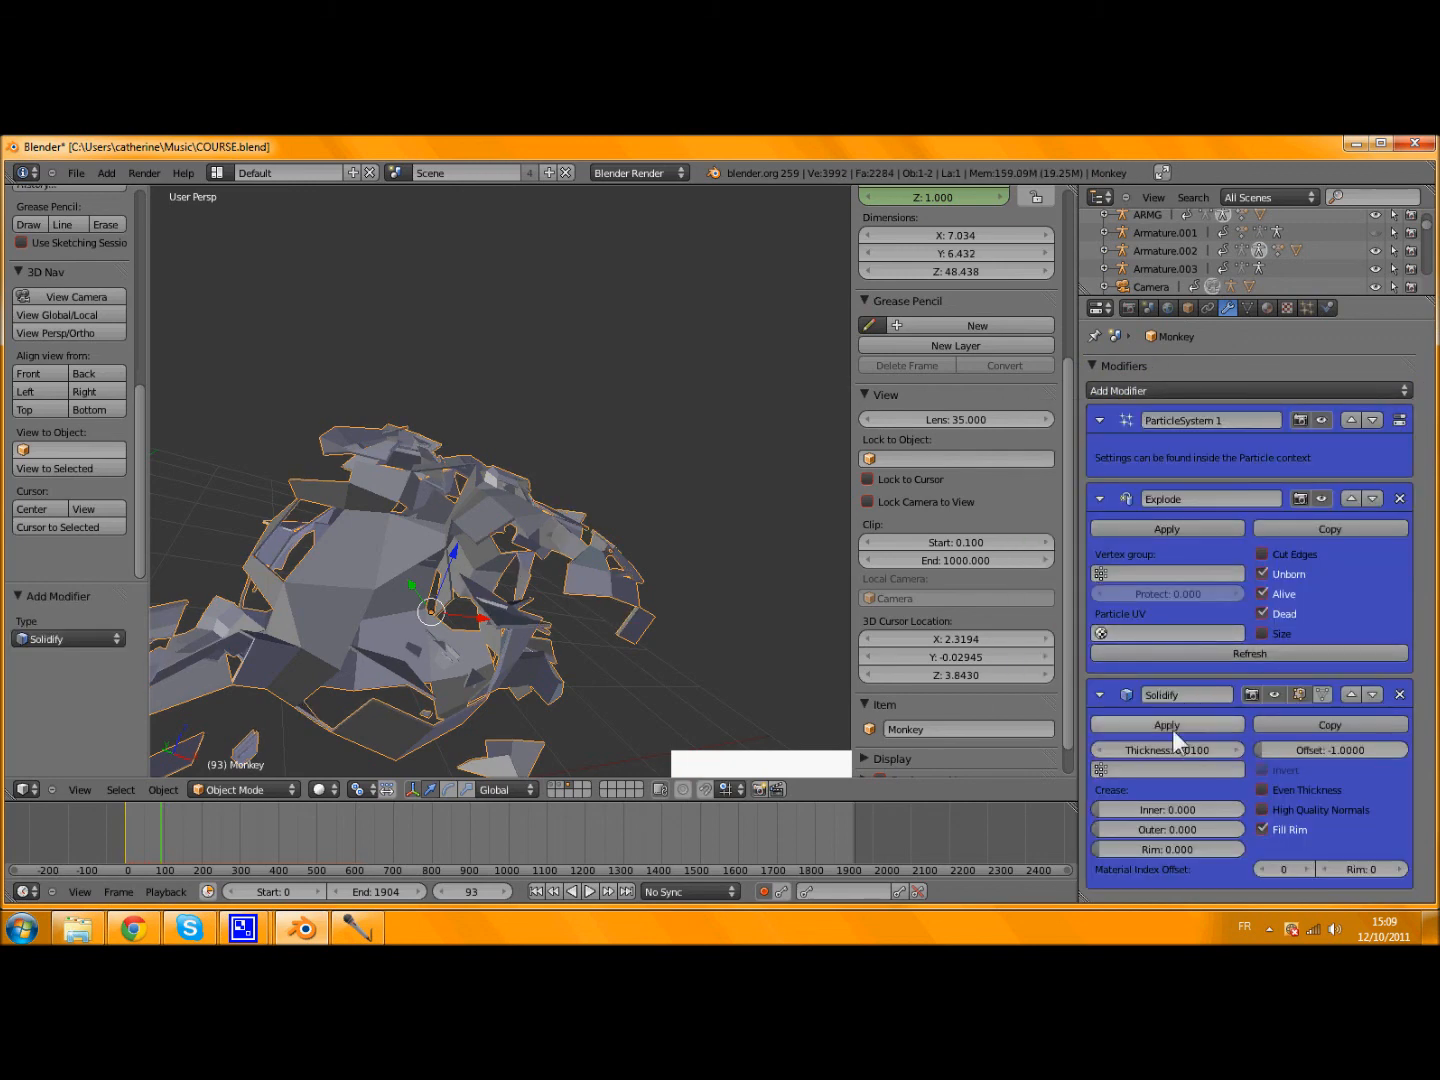
left_click_drag(1166, 757, 971, 702)
- Play the explosion with the thickened fragments from another angle and stop at frame 142
key("alt+a")
middle_click_drag(440, 600, 484, 527)
key("alt+a")
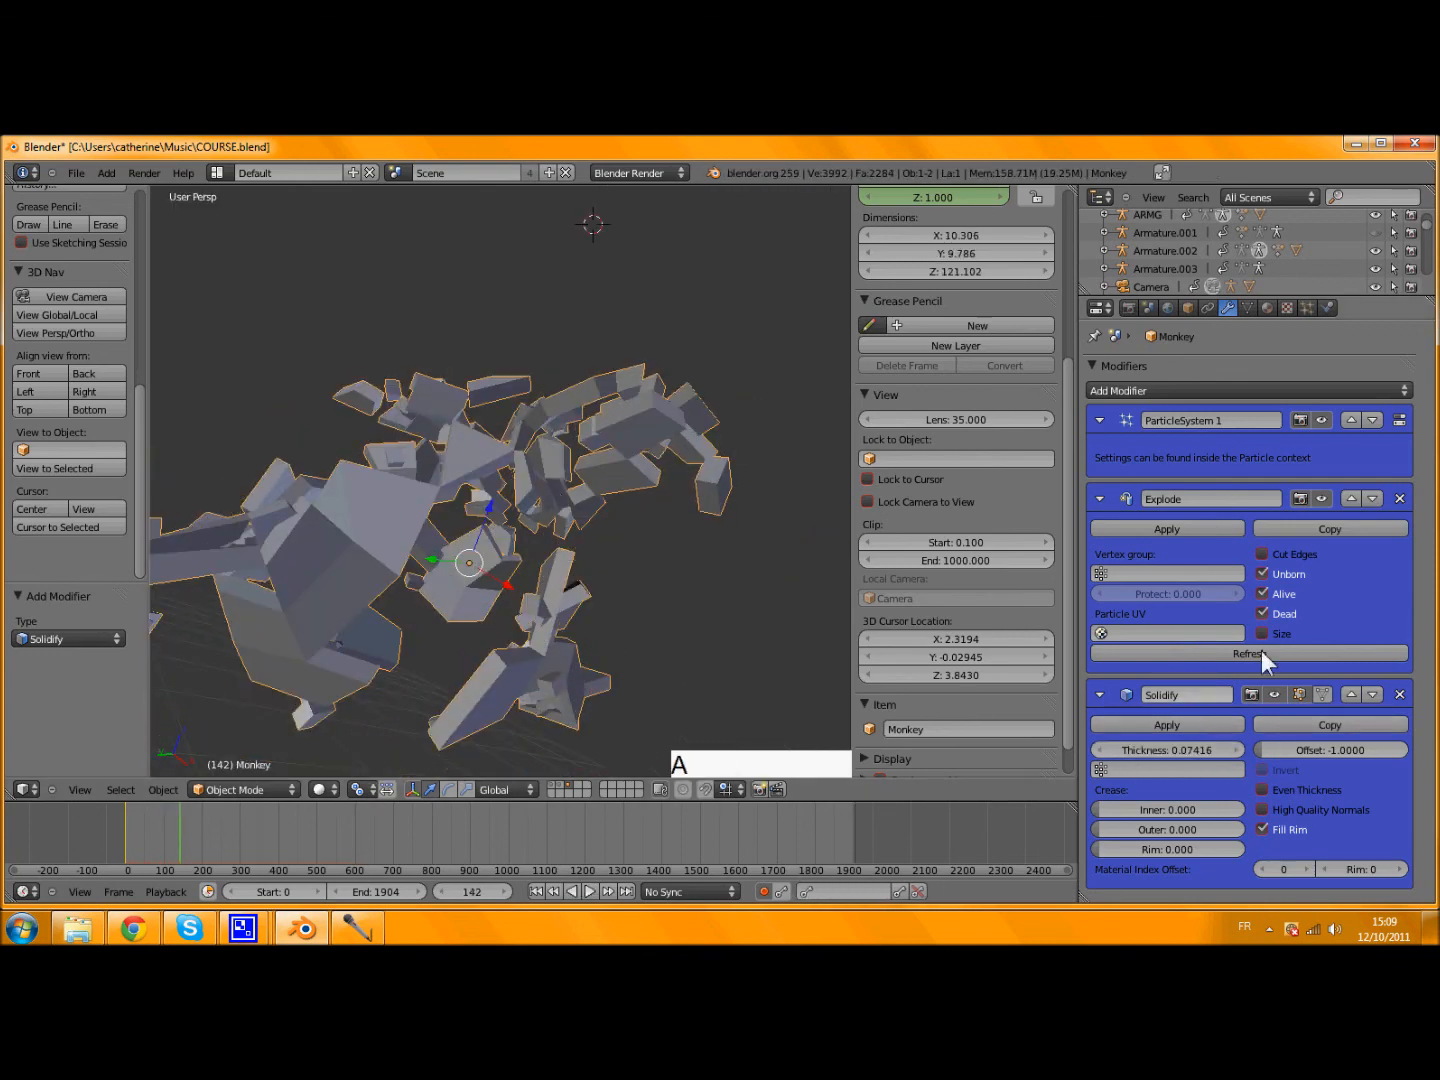
- Remove the Explode and Solidify modifiers and the EXPLODE particle system from the monkey
left_click(1400, 499)
left_click(1400, 499)
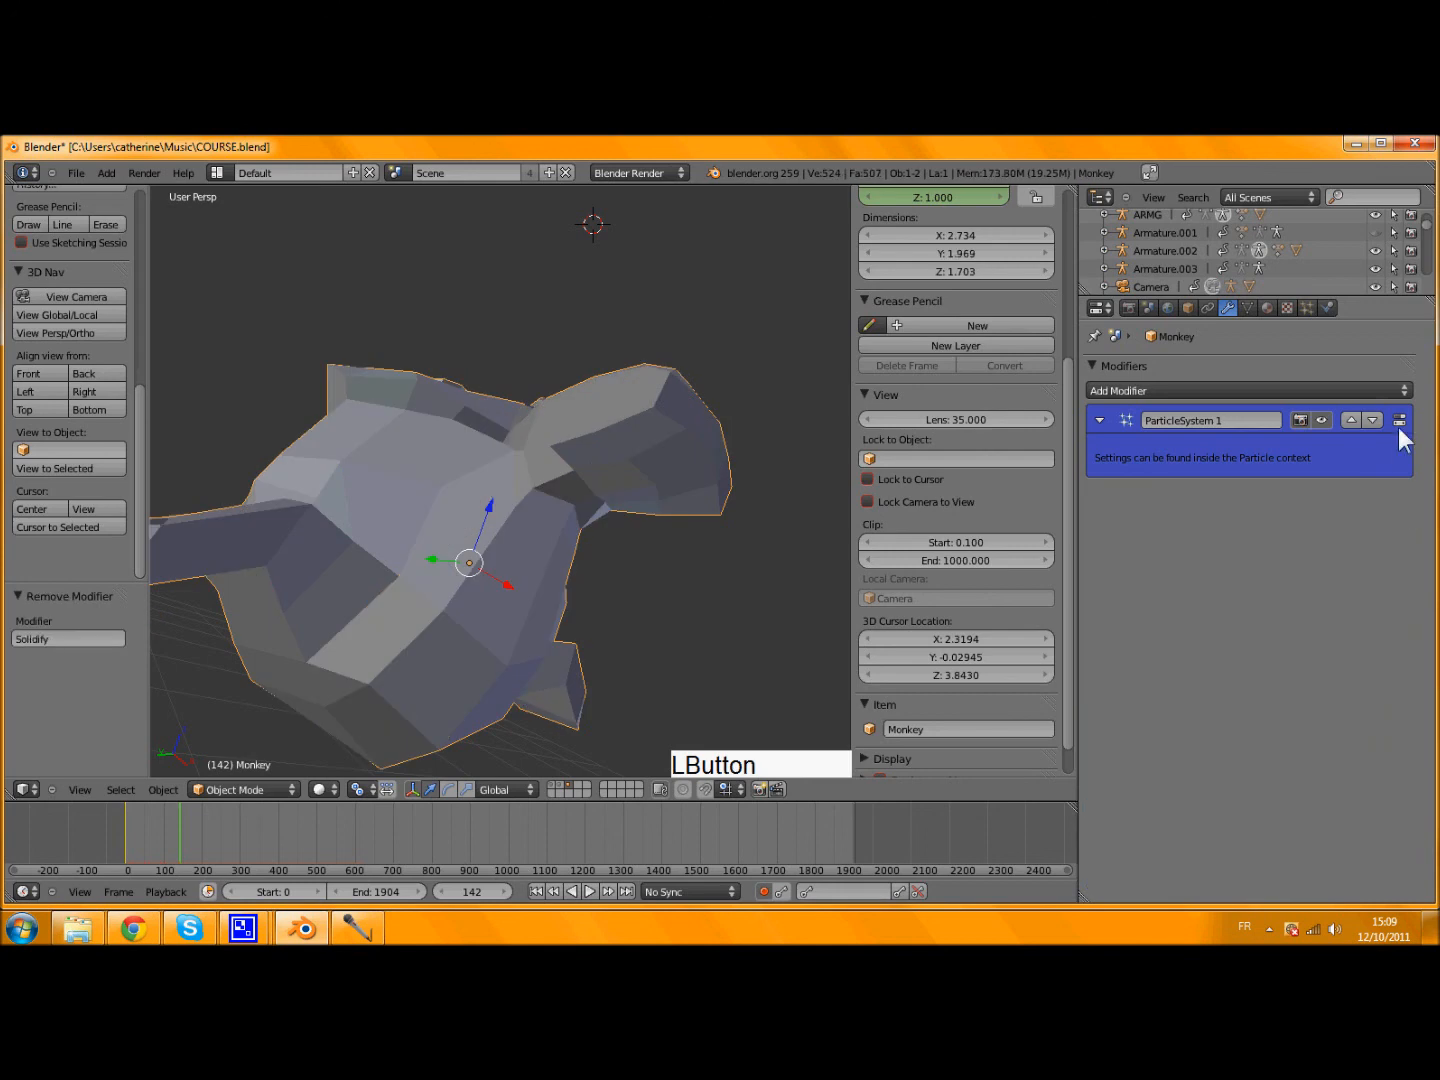
left_click(1307, 308)
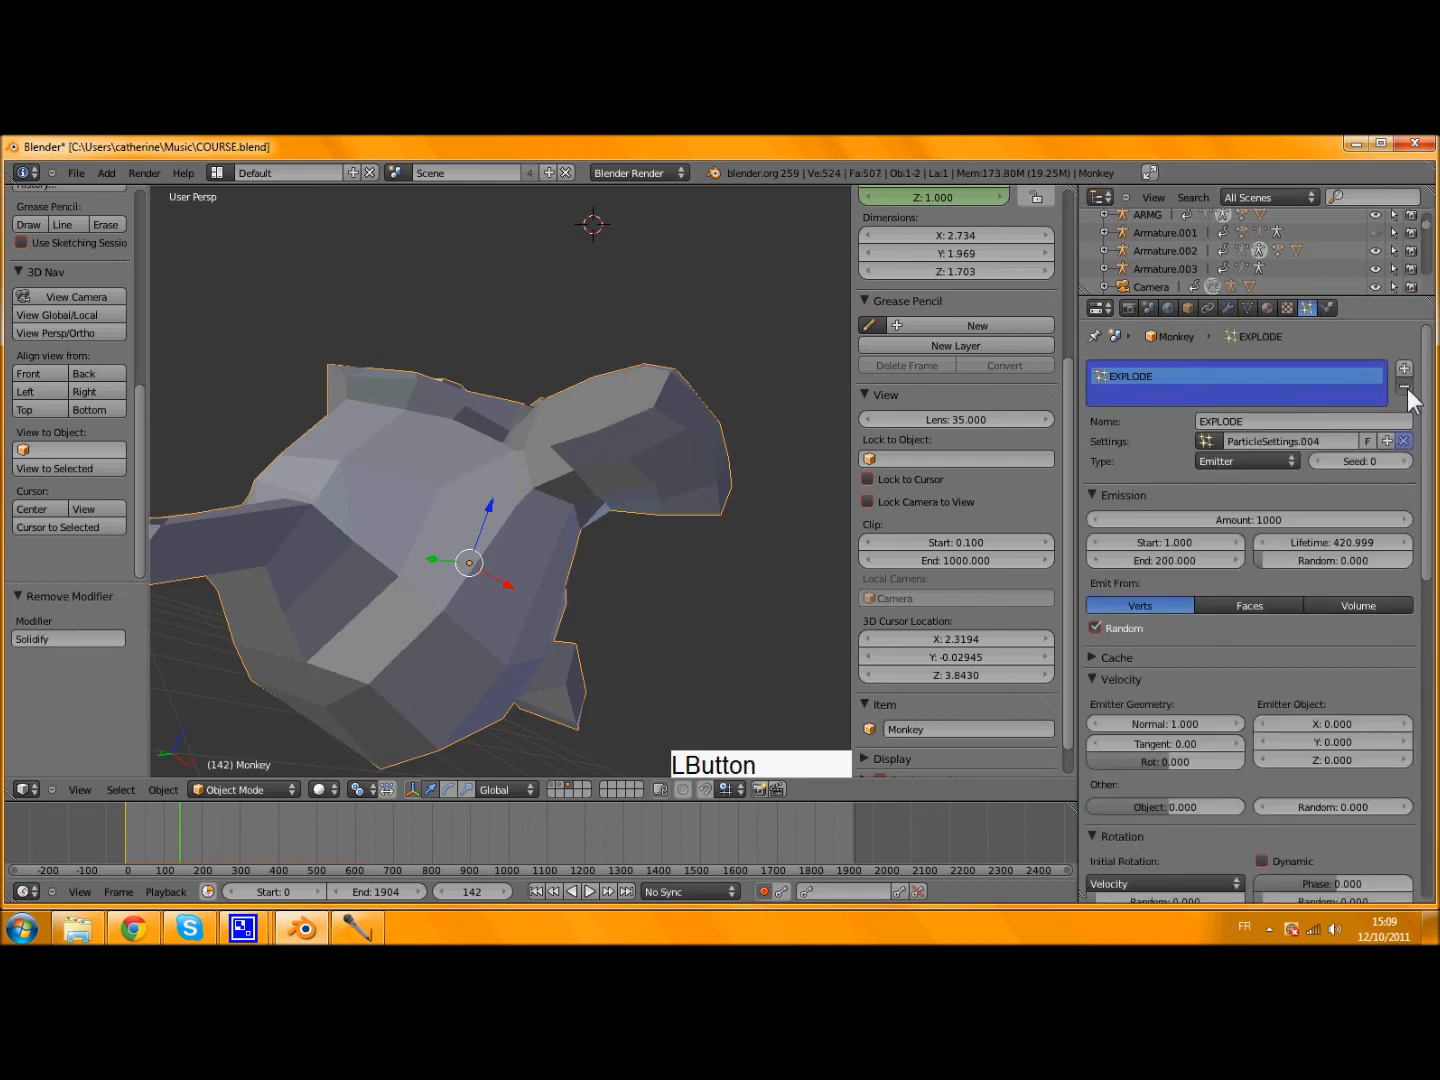
left_click(1404, 386)
- Add a Subdivision Surface modifier to the monkey and raise its view subdivisions through levels 1 and 3 to 4
left_click(1229, 309)
left_click(1183, 391)
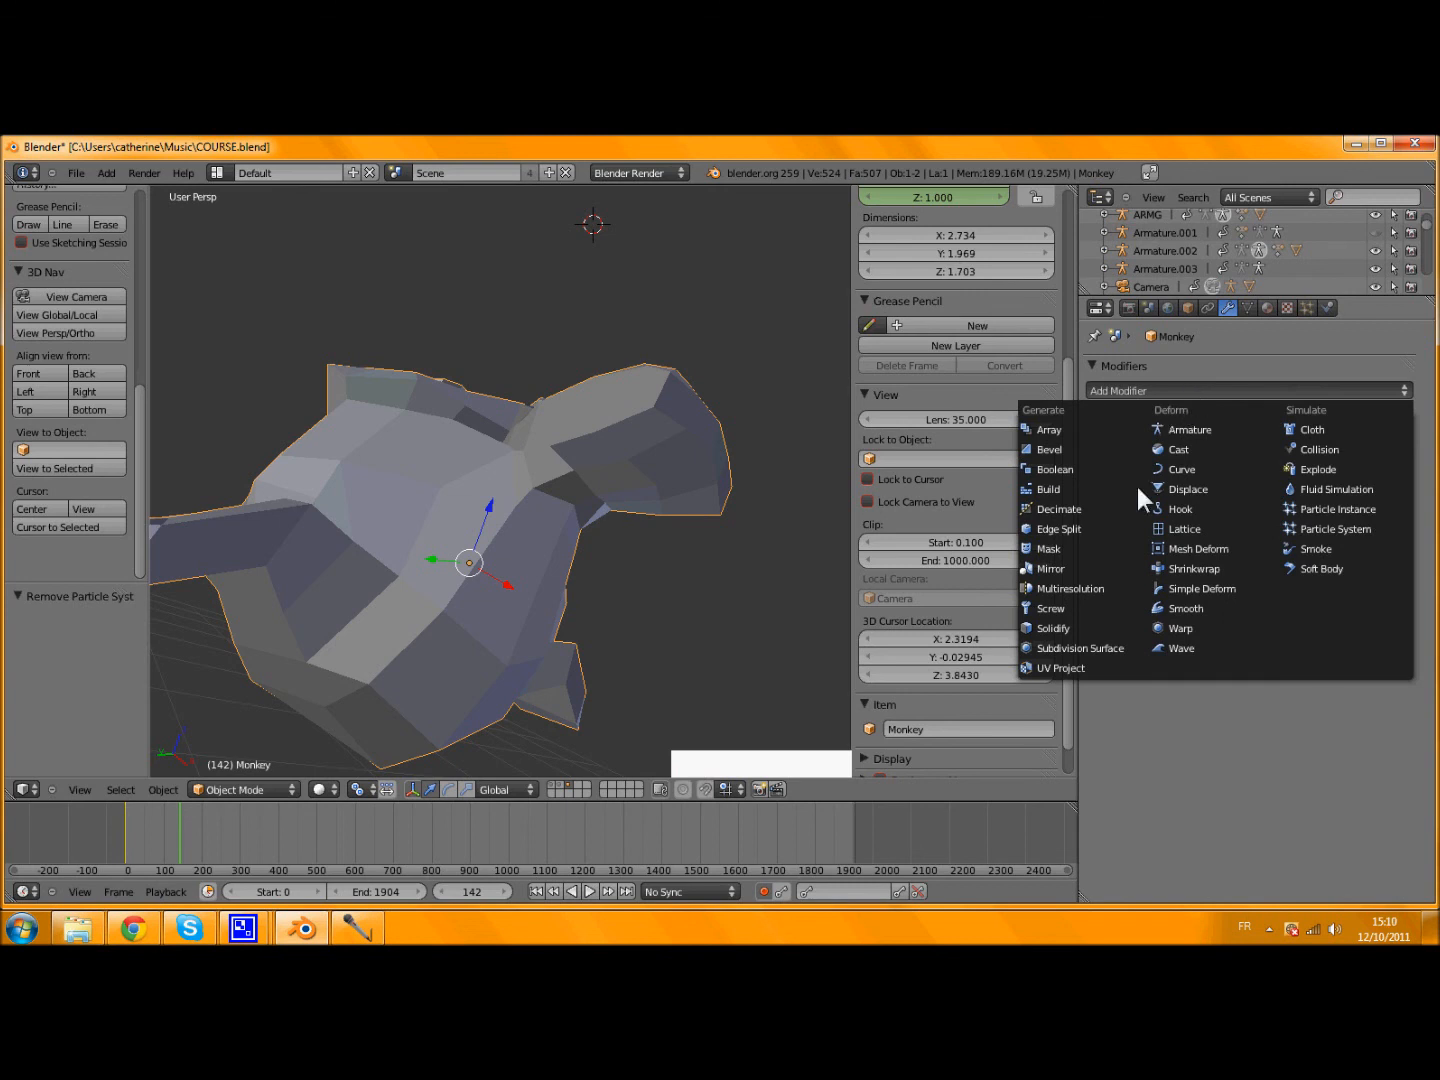
left_click(1123, 645)
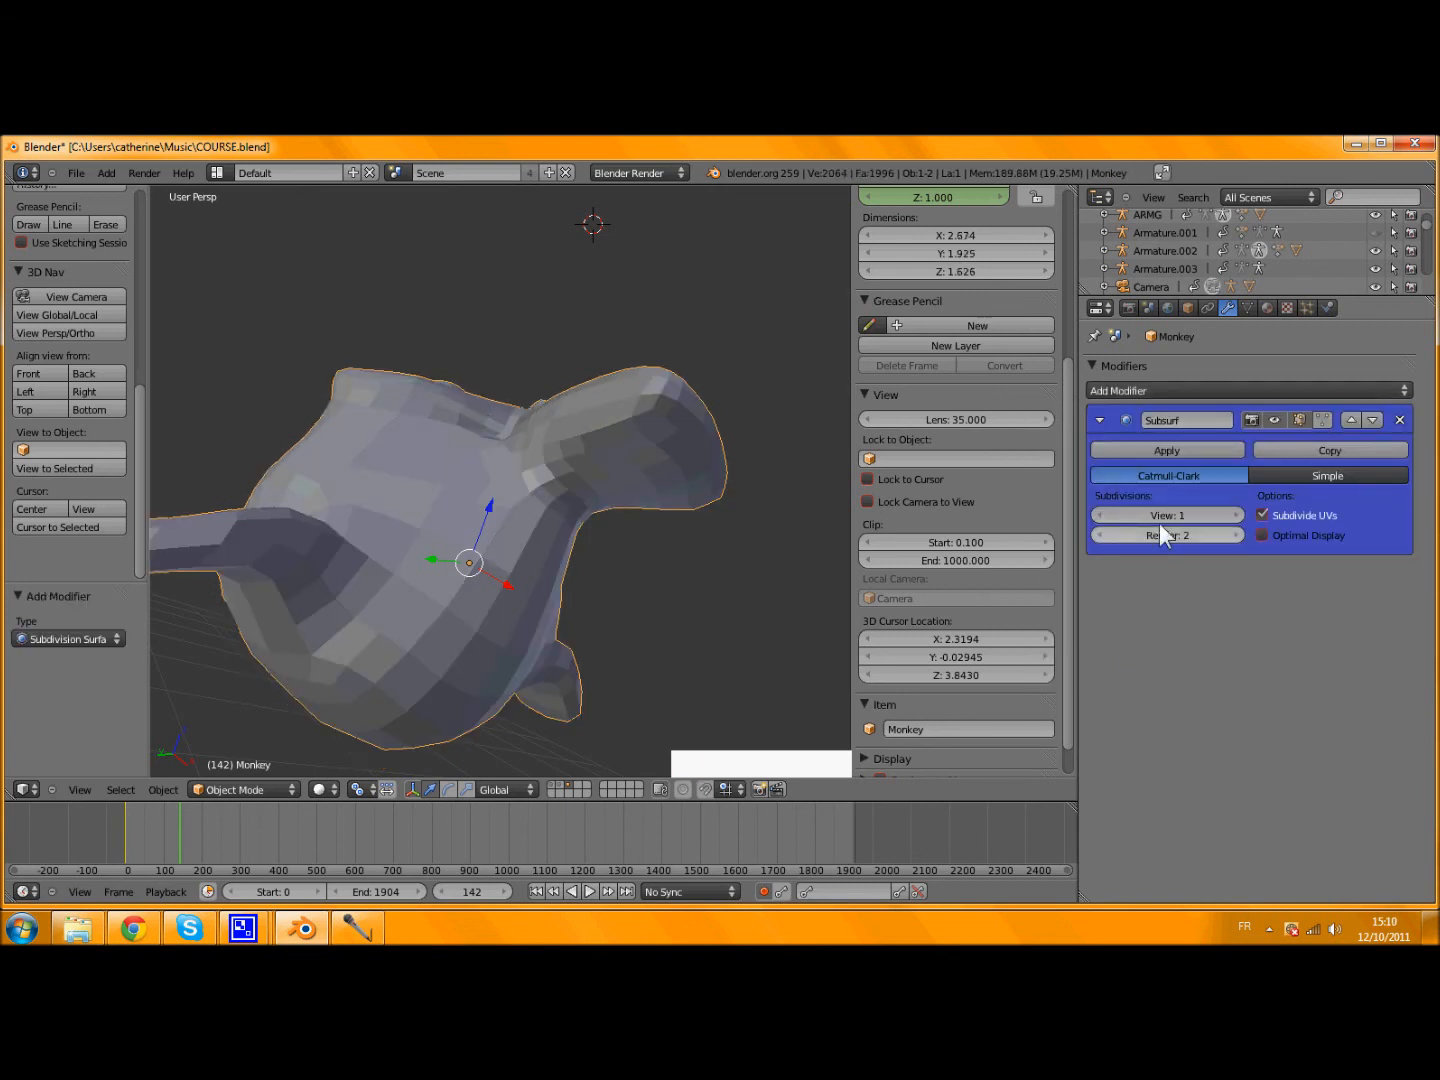
middle_click_drag(595, 365, 798, 372)
key("ctrl+1")
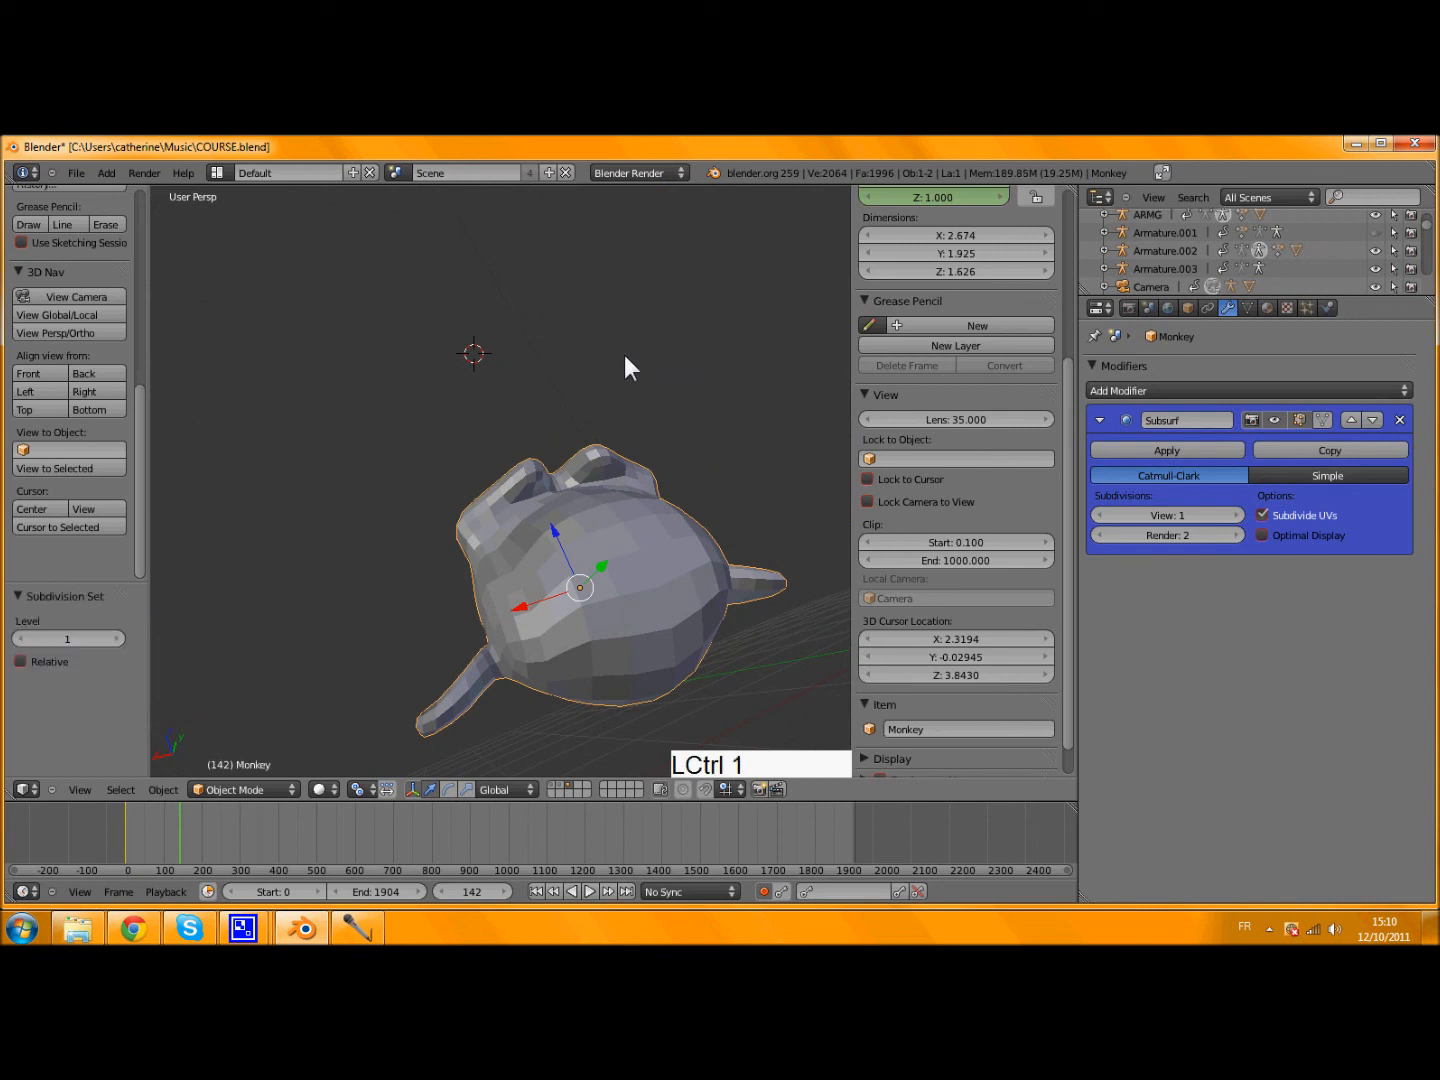
key("ctrl+3")
key("ctrl+4")
middle_click_drag(553, 440, 893, 339)
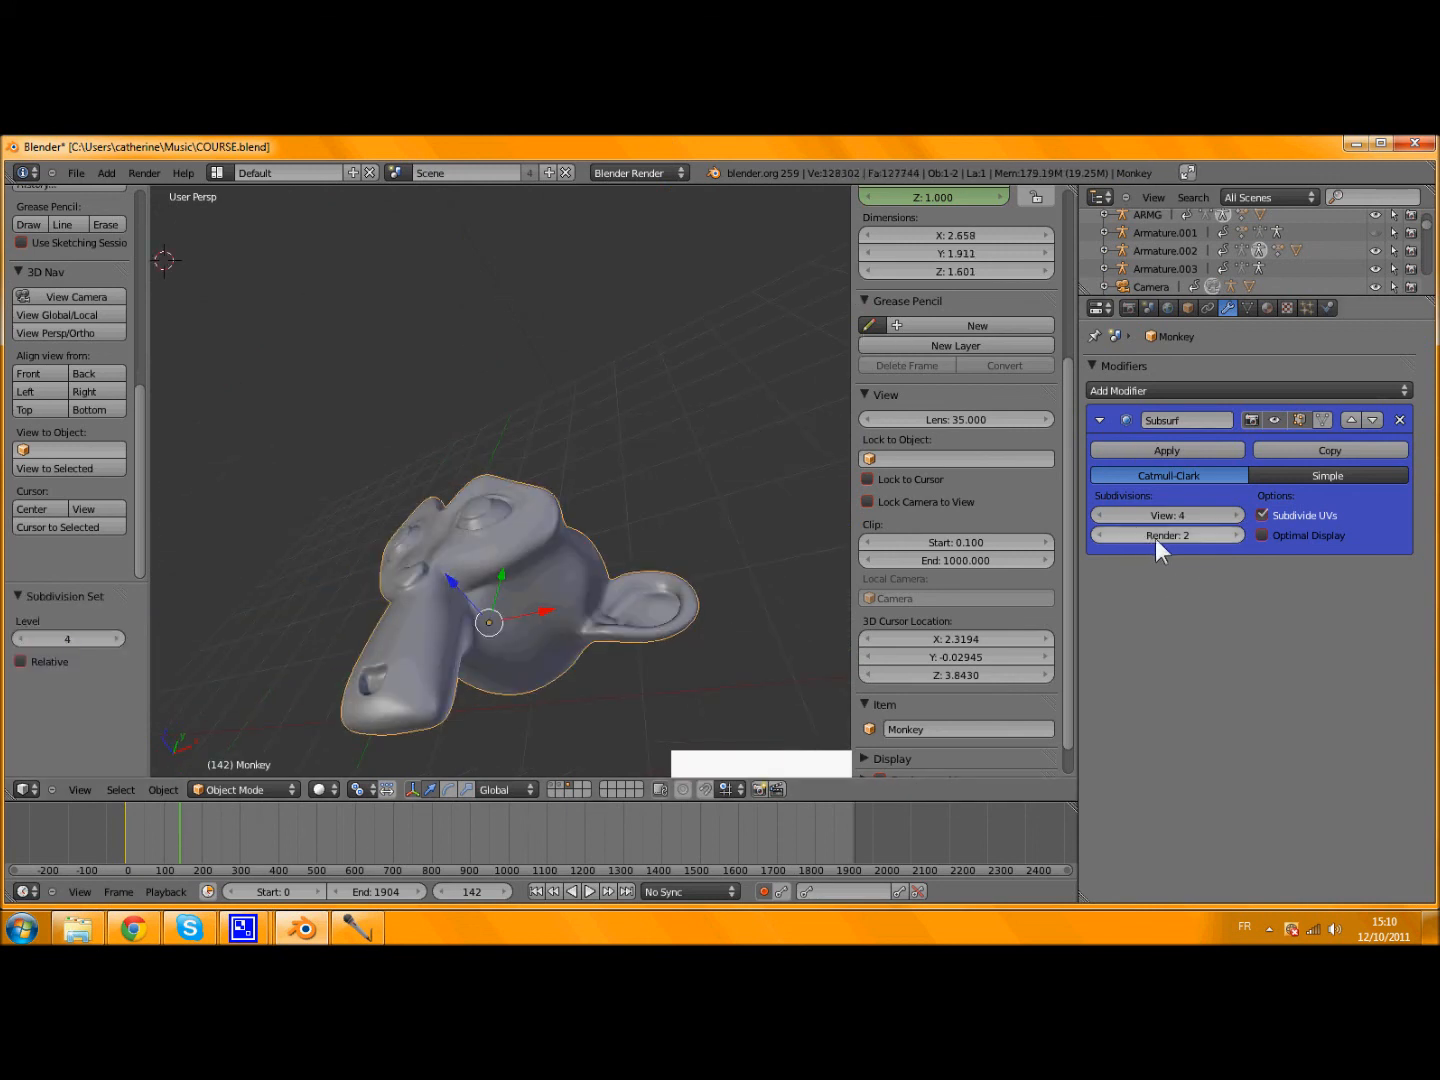
- Set the Subsurf modifier's view subdivisions to 1 and its render subdivisions to 6
left_click(1223, 512)
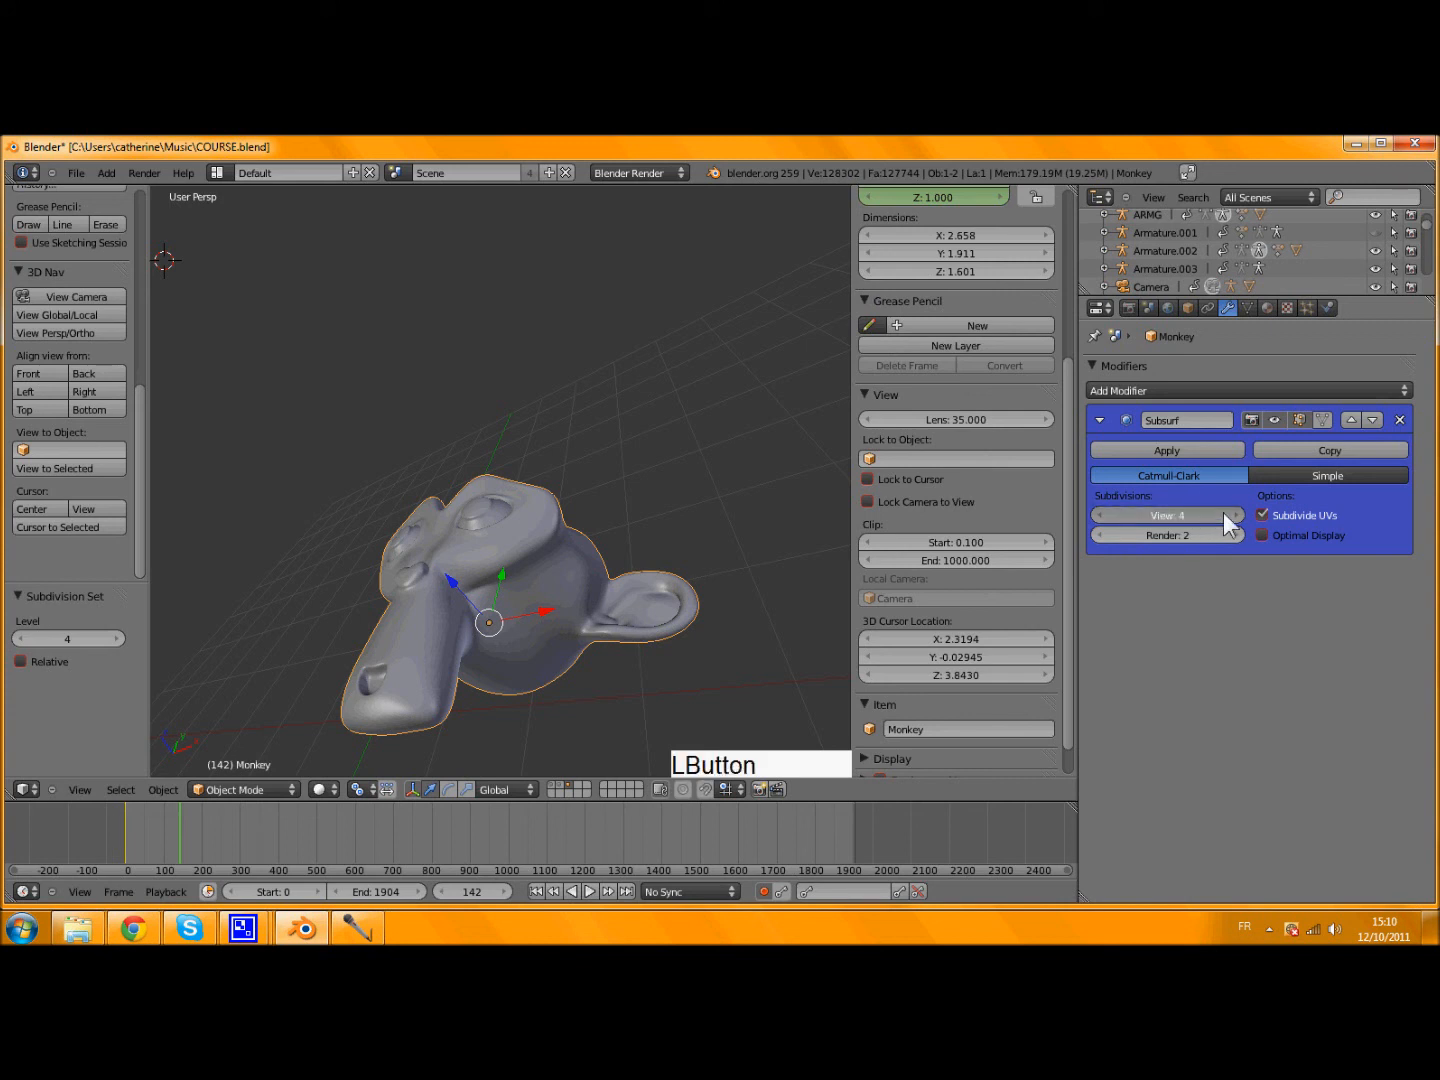
left_click(1099, 510)
left_click(1099, 509)
left_click(1100, 509)
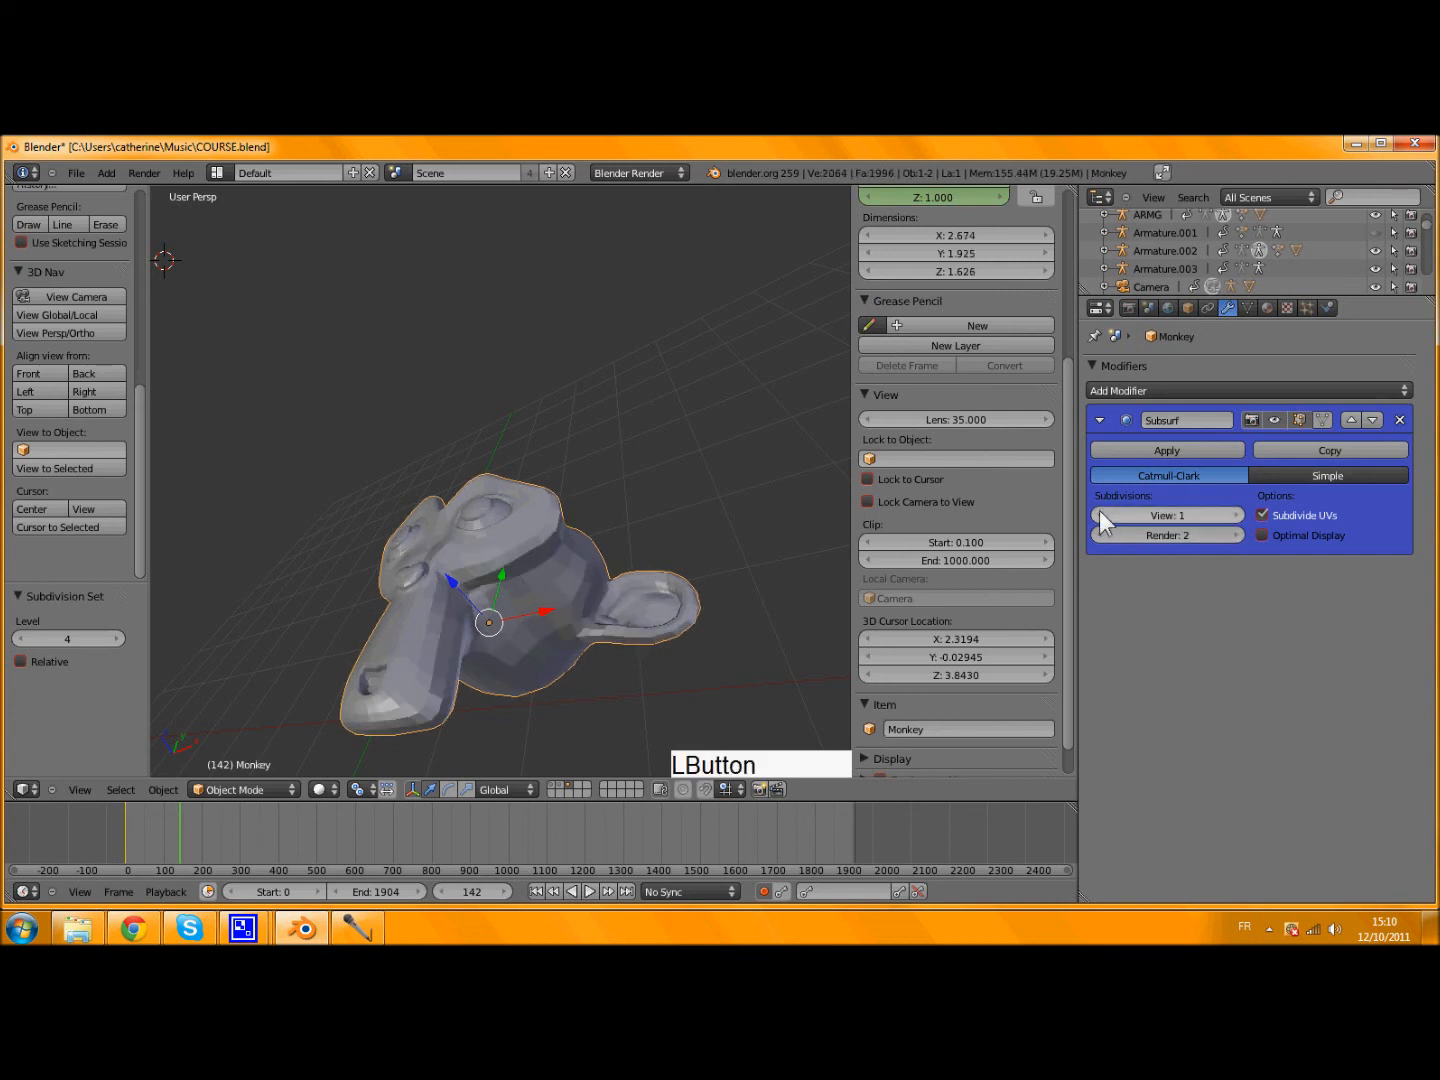
left_click(1226, 538)
left_click(1226, 538)
left_click(1228, 537)
left_click(1228, 535)
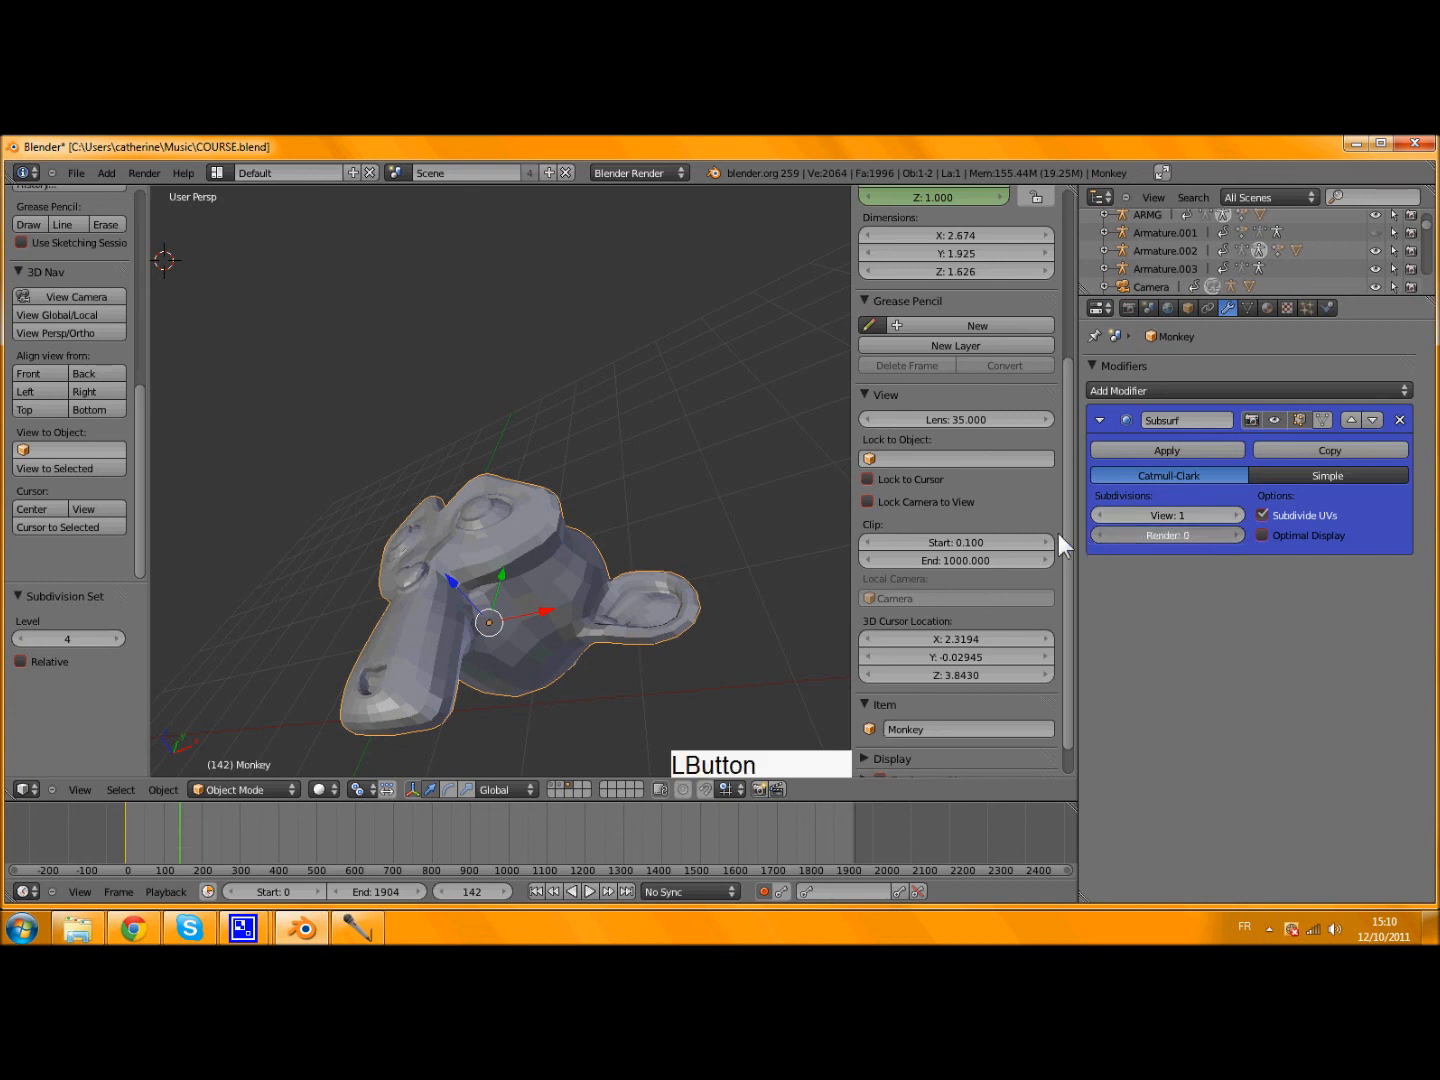
mouse_move(1171, 541)
left_mouse_down()
mouse_move(1185, 541)
mouse_move(1169, 539)
left_mouse_up()
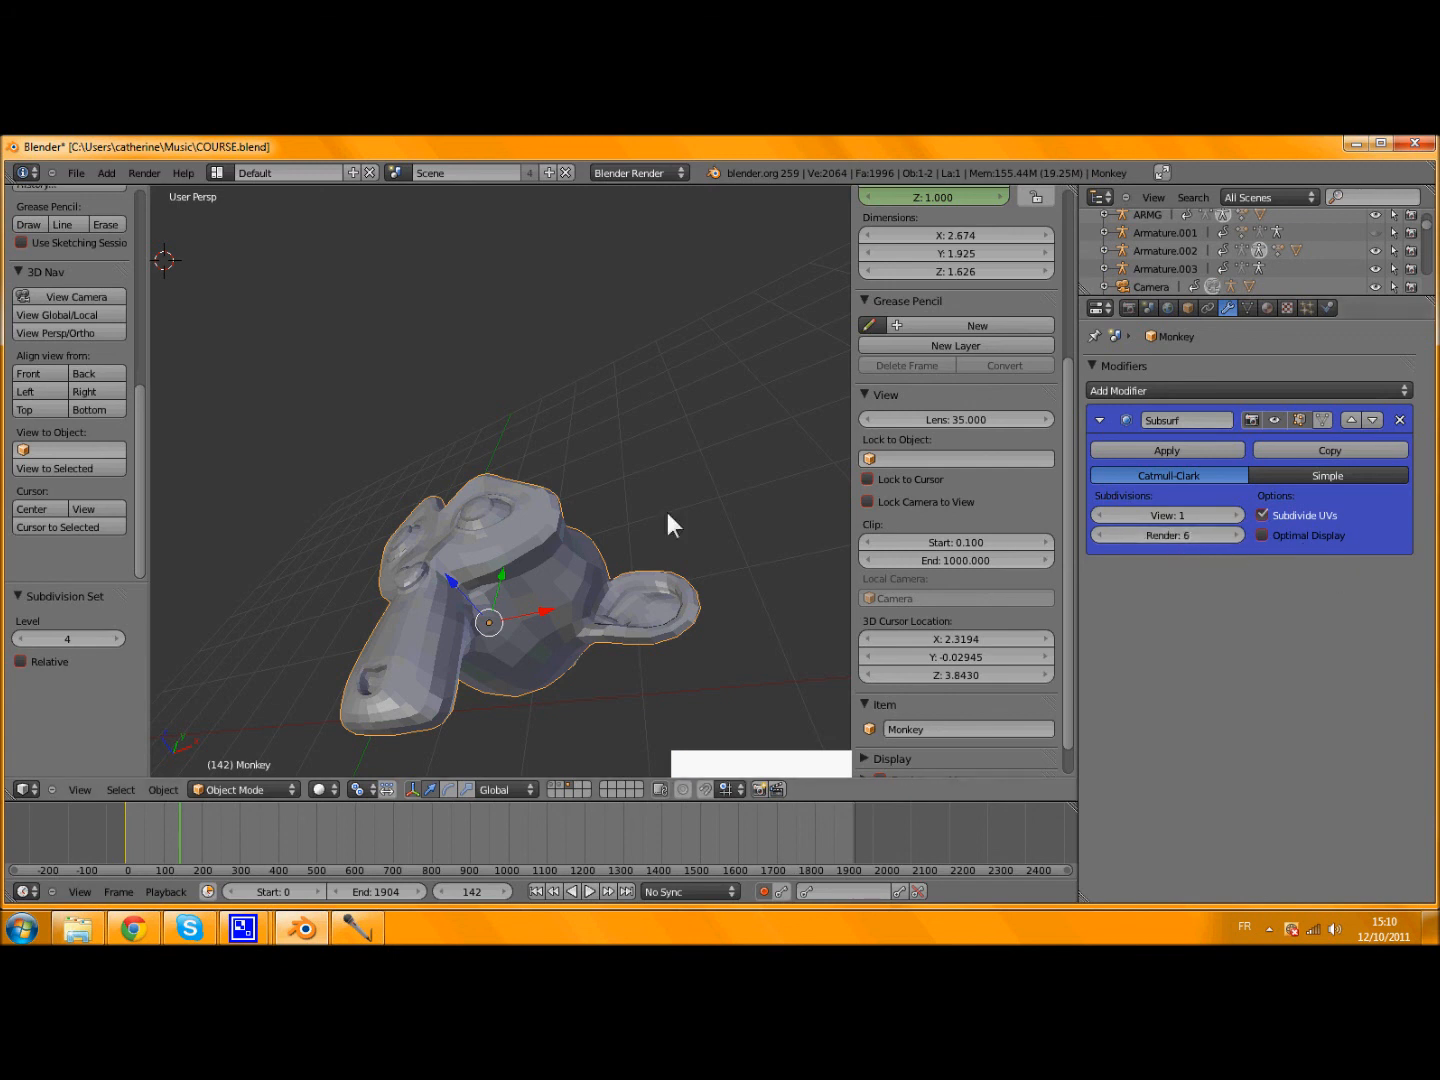
- Try rendering the current frame twice to check the render subdivisions, leaving the render view each time
key("F12")
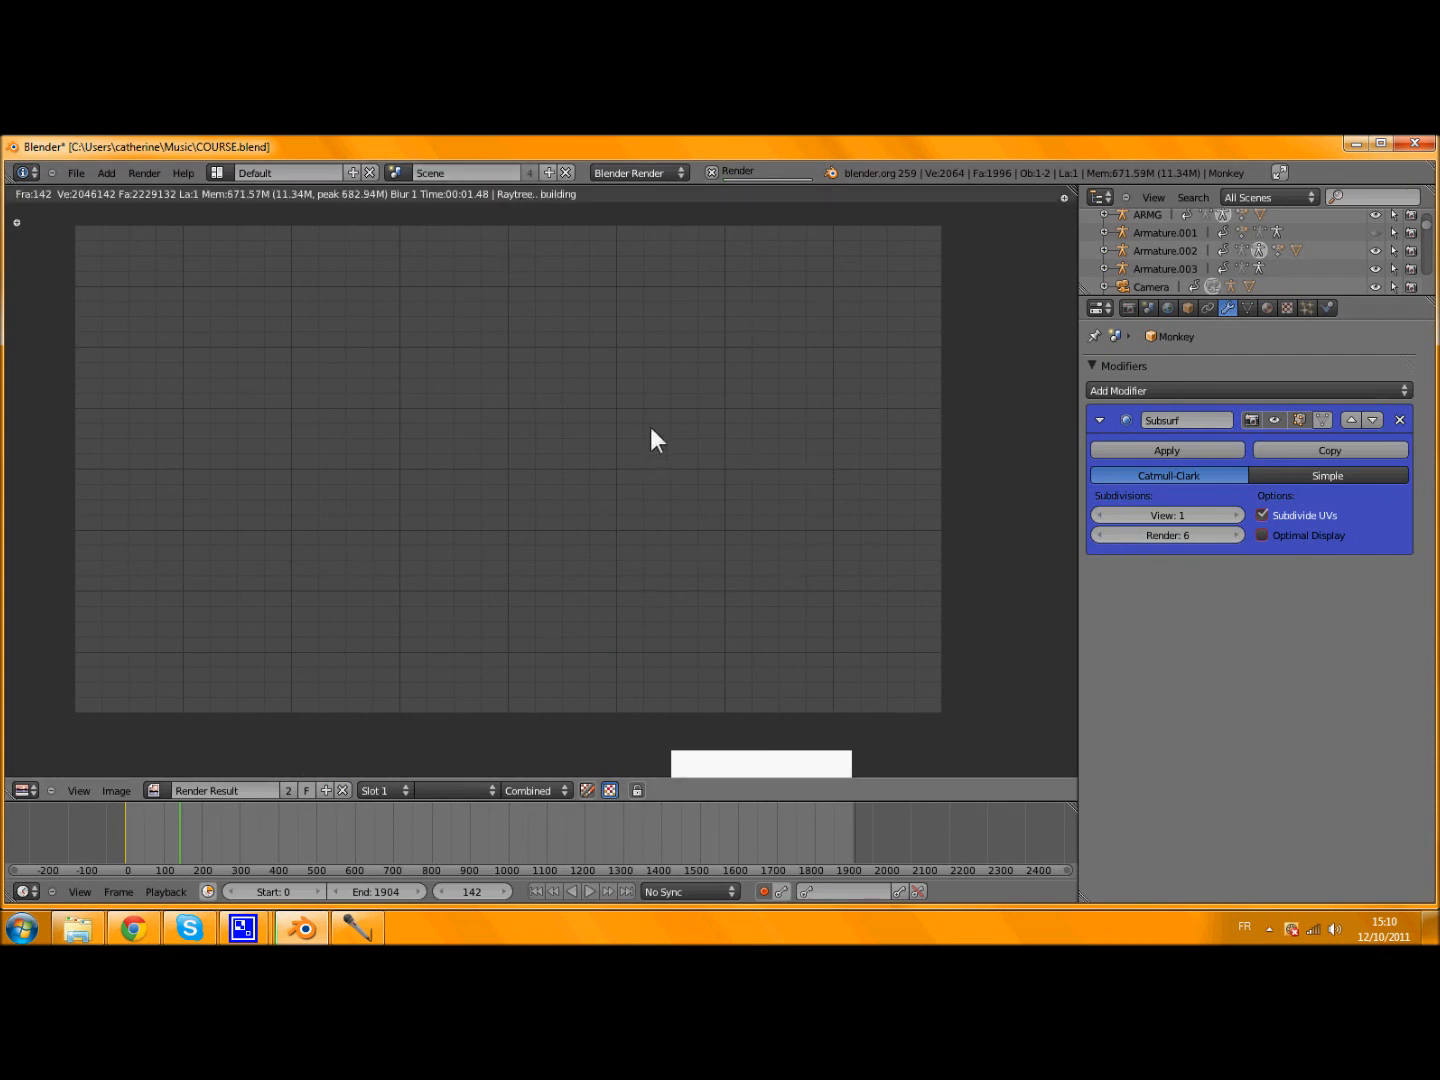
key("Escape")
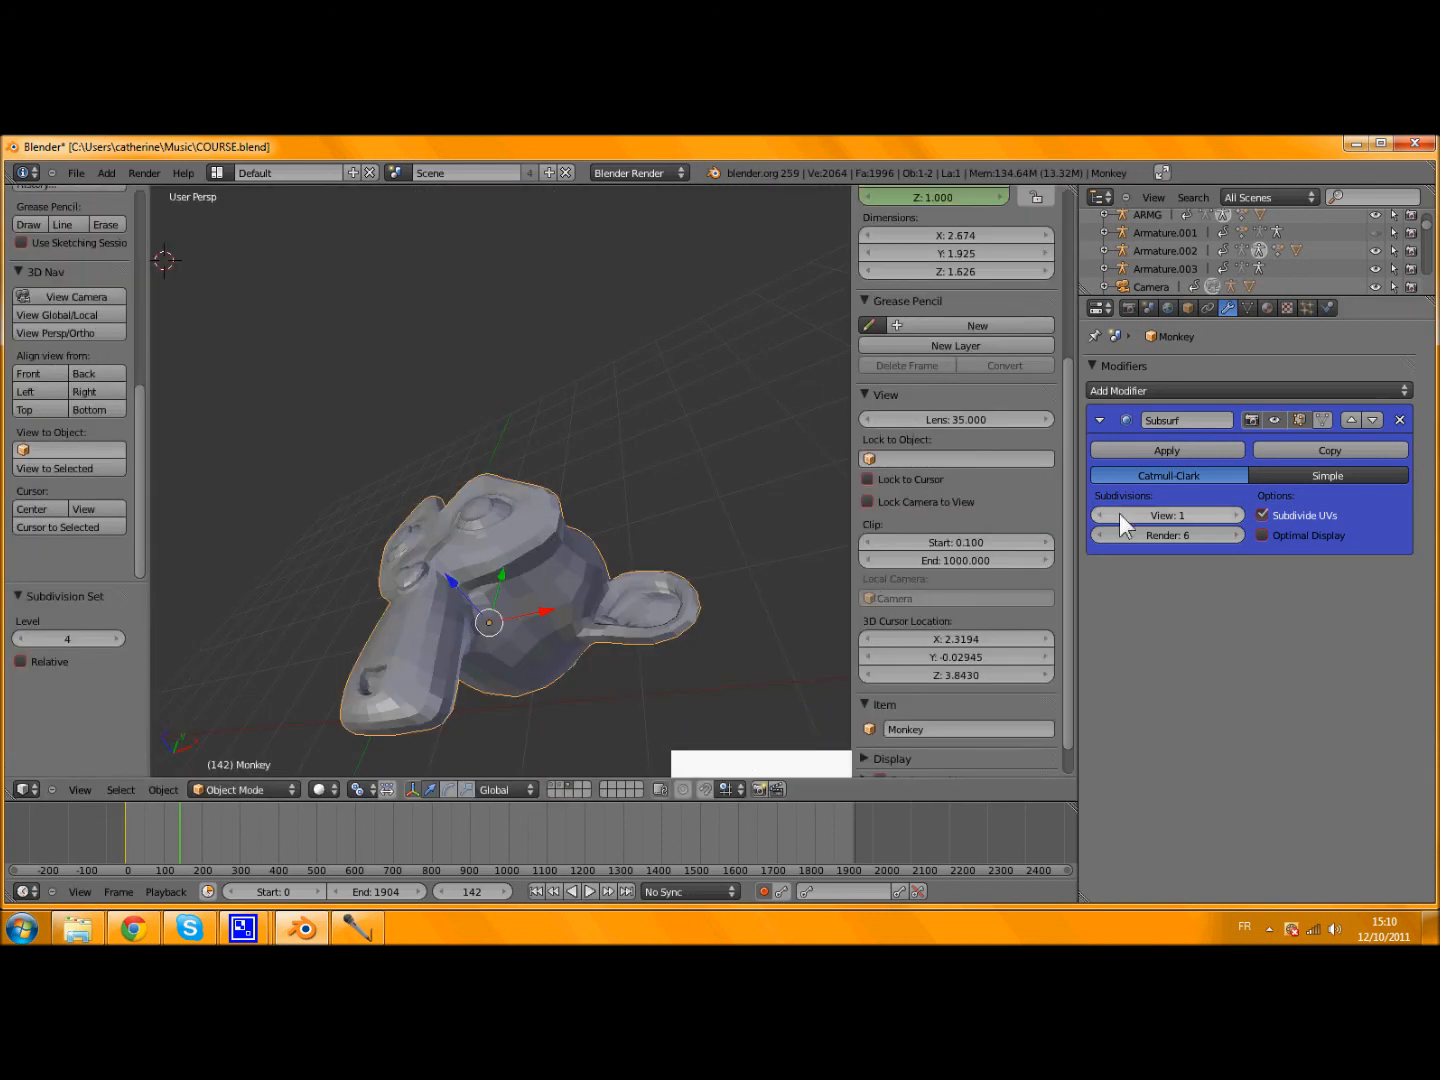
left_click(1143, 535)
key("F12")
key("Escape")
- Remove the Subsurf modifier from the monkey and open the list of available modifiers
left_click(1399, 419)
left_click(1333, 389)
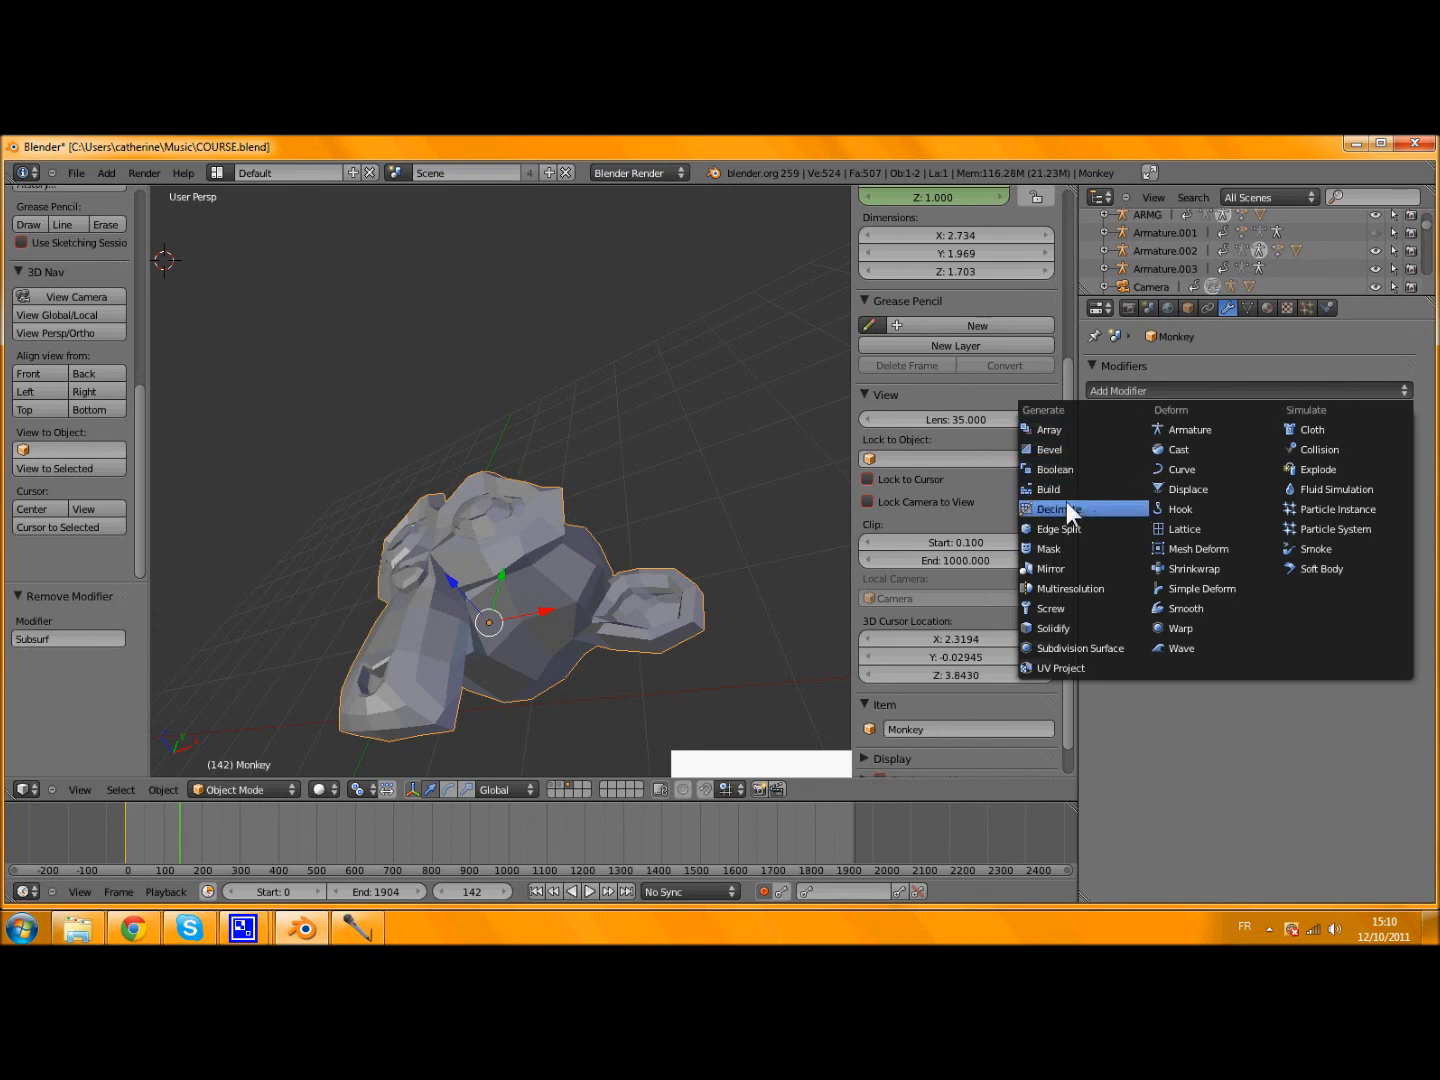
left_click(243, 932)
left_click(171, 838)
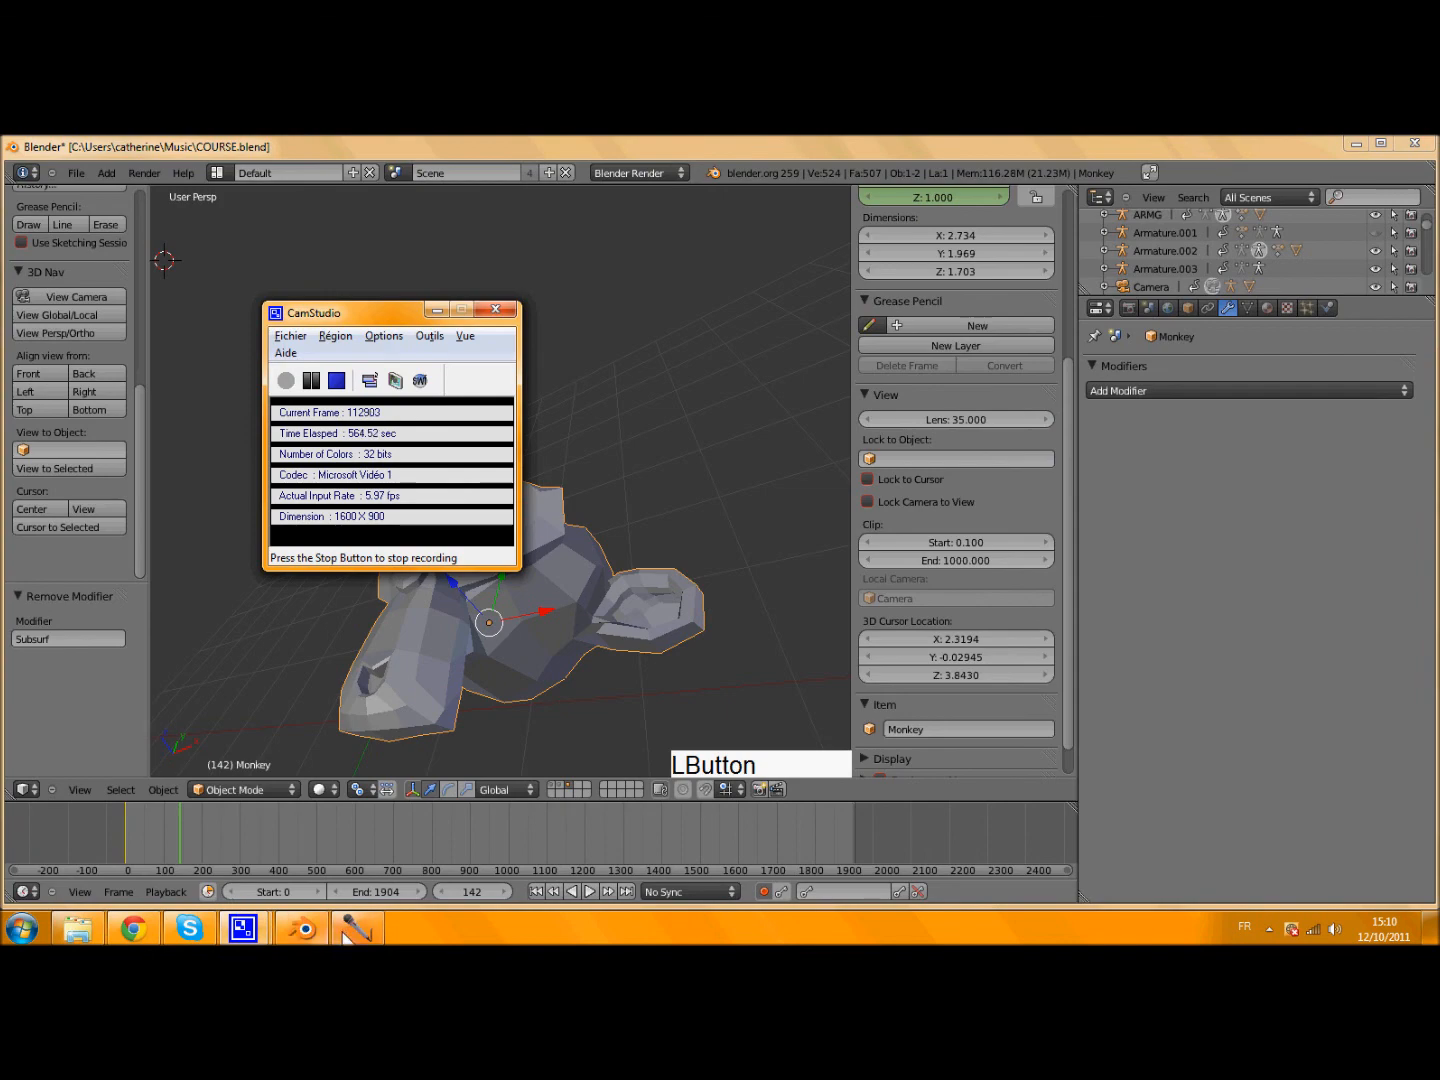